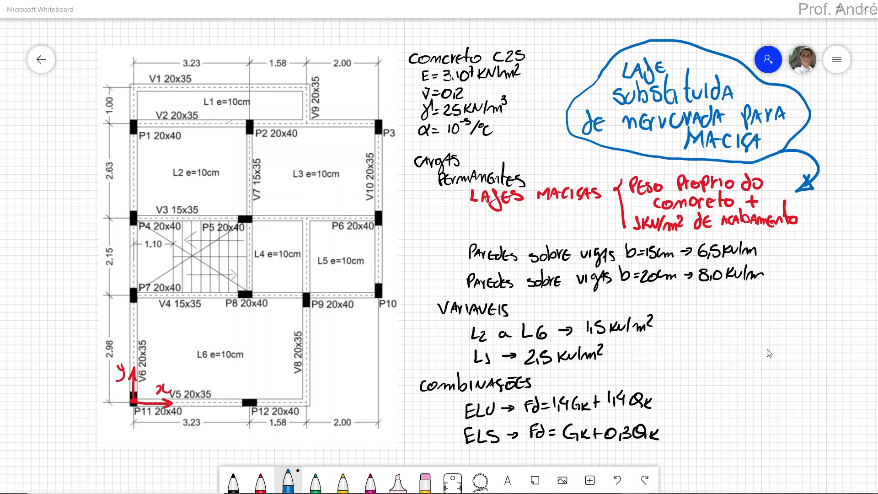
# - Review the floor plan, material data and load notes on the whiteboard, and switch to the SAP2000 model
pyautogui.scroll(-1, 770, 352)
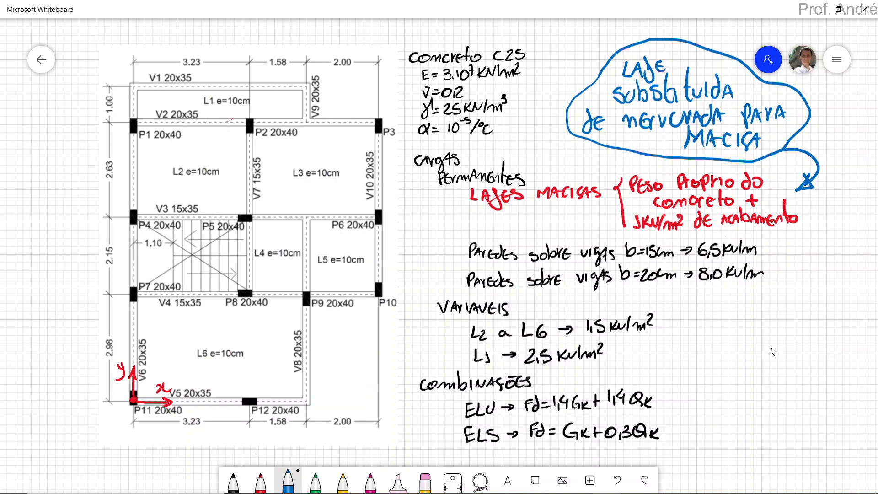
pyautogui.moveTo(312, 158)
pyautogui.mouseDown()
pyautogui.moveTo(306, 176)
pyautogui.moveTo(343, 179)
pyautogui.moveTo(311, 159)
pyautogui.moveTo(320, 155)
pyautogui.moveTo(307, 160)
pyautogui.moveTo(339, 182)
pyautogui.moveTo(336, 160)
pyautogui.mouseUp()
pyautogui.moveTo(710, 307); pyautogui.dragTo(675, 328)
pyautogui.moveTo(563, 69)
pyautogui.mouseDown()
pyautogui.moveTo(526, 99)
pyautogui.moveTo(541, 99)
pyautogui.moveTo(564, 67)
pyautogui.mouseUp()
pyautogui.moveTo(509, 155); pyautogui.dragTo(513, 151)
pyautogui.moveTo(587, 228)
pyautogui.mouseDown()
pyautogui.moveTo(614, 223)
pyautogui.moveTo(601, 231)
pyautogui.mouseUp()
pyautogui.hotkey('alt', 'Tab')
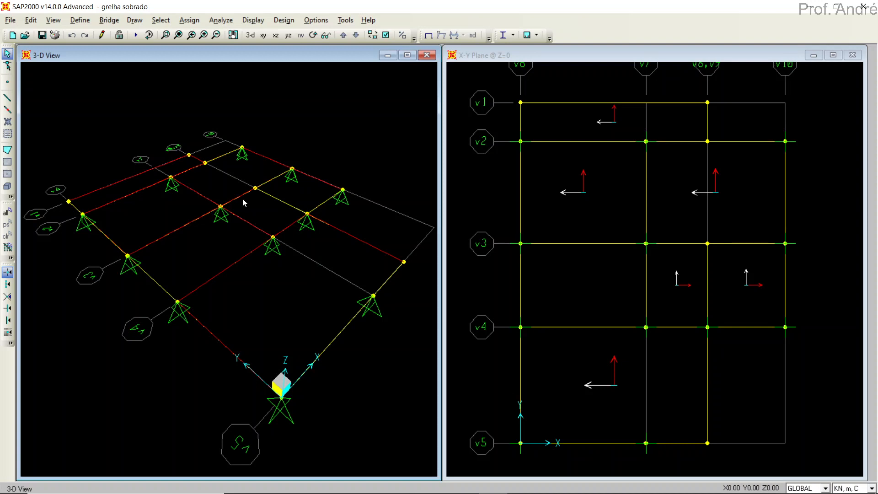
# - Examine the local axes of the slab areas in the X-Y plan, especially the area between v2 and v3 from v7 to v10
pyautogui.hotkey('alt', 'Tab')
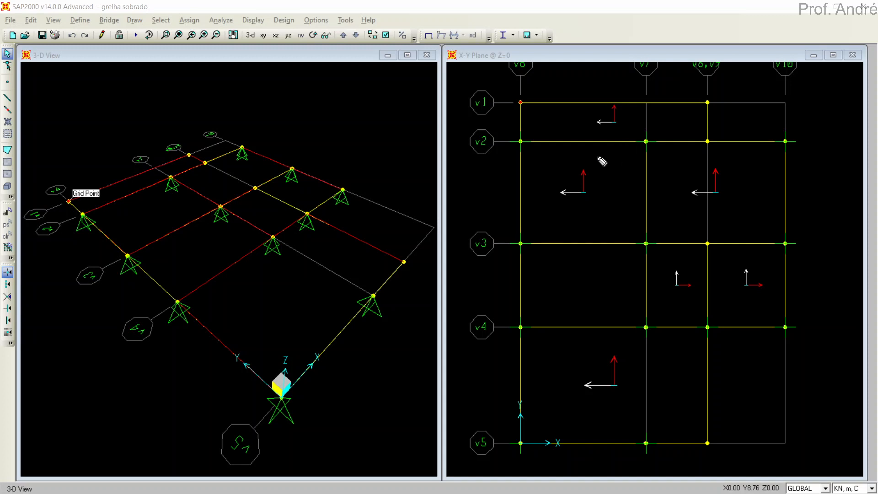
pyautogui.moveTo(591, 154)
pyautogui.mouseDown()
pyautogui.moveTo(547, 182)
pyautogui.moveTo(605, 170)
pyautogui.mouseUp()
pyautogui.moveTo(620, 112); pyautogui.dragTo(618, 114)
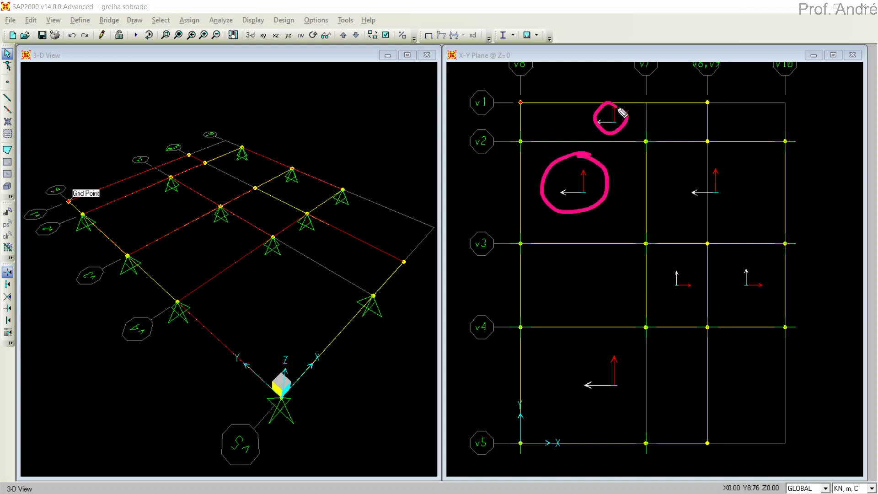
pyautogui.press('e')
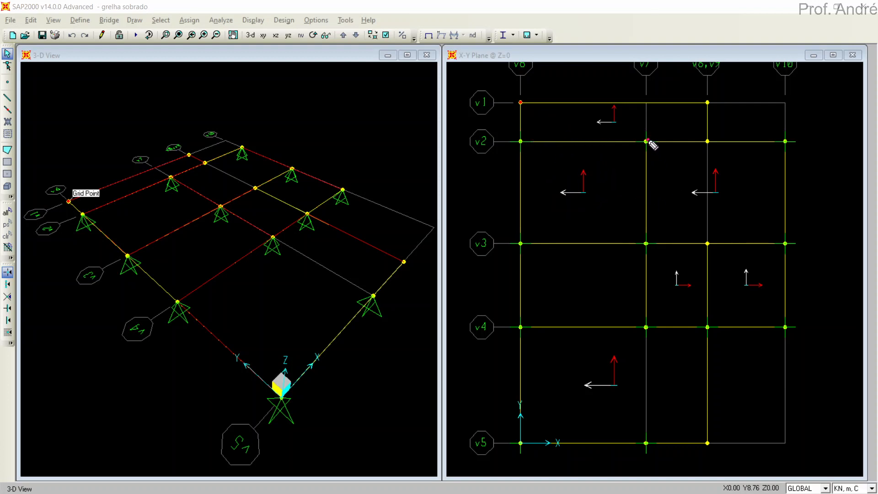
pyautogui.moveTo(647, 140)
pyautogui.mouseDown()
pyautogui.moveTo(647, 220)
pyautogui.moveTo(658, 239)
pyautogui.moveTo(785, 237)
pyautogui.moveTo(783, 158)
pyautogui.moveTo(750, 143)
pyautogui.moveTo(647, 142)
pyautogui.mouseUp()
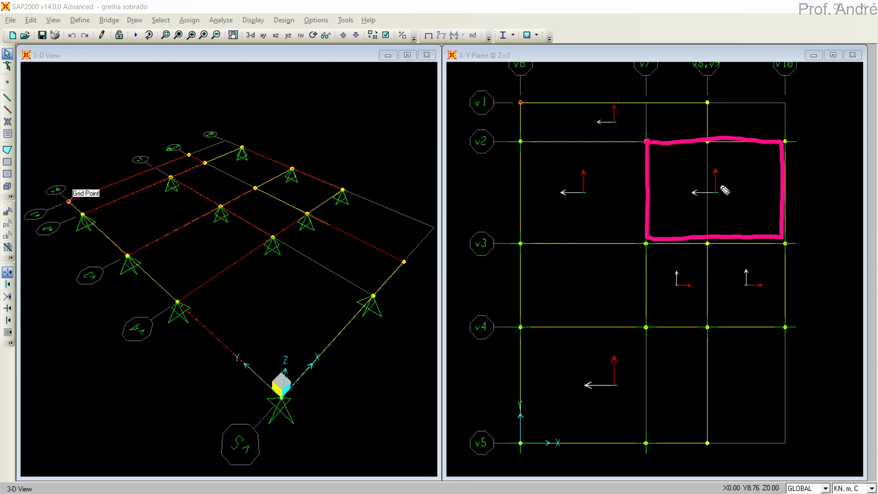
pyautogui.moveTo(706, 160)
pyautogui.mouseDown()
pyautogui.moveTo(718, 159)
pyautogui.moveTo(715, 197)
pyautogui.moveTo(726, 200)
pyautogui.moveTo(720, 170)
pyautogui.mouseUp()
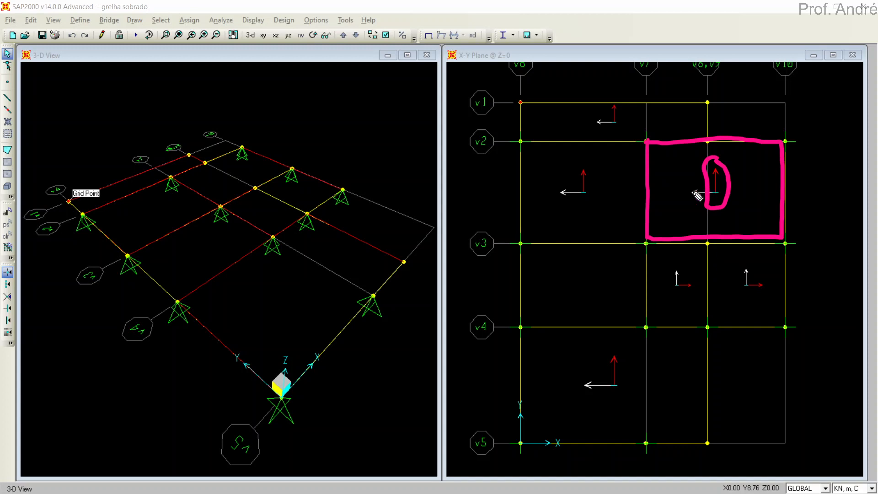
pyautogui.click(726, 192)
pyautogui.click(736, 141)
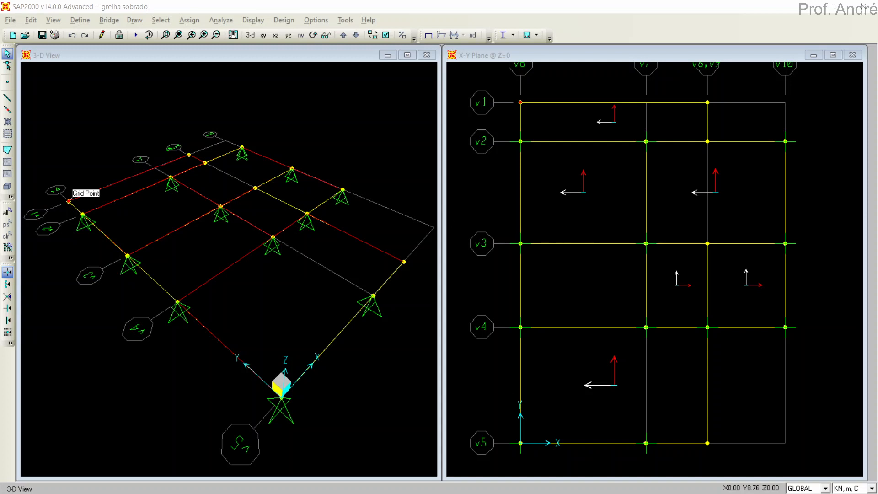
# - Delete all slab areas from the X-Y plane at Z=0, keeping only the beam grid and its supports
pyautogui.click(598, 131)
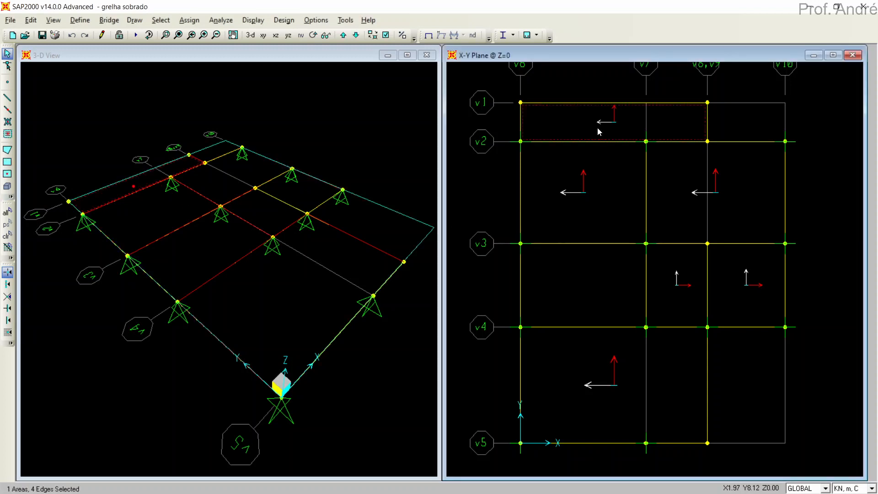
pyautogui.press('Delete')
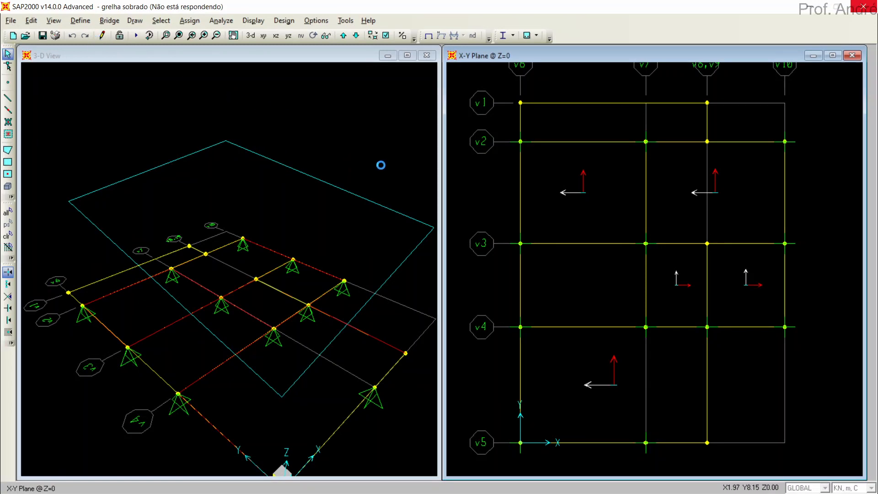
pyautogui.click(385, 211)
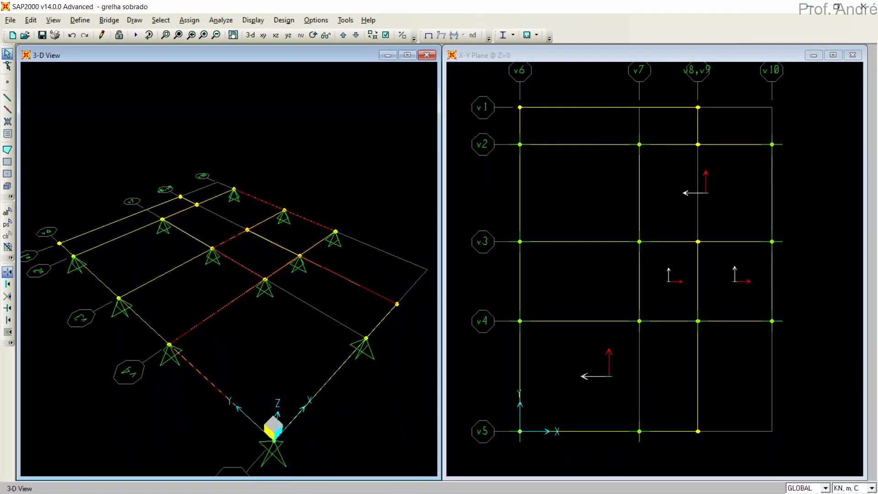
pyautogui.click(684, 190)
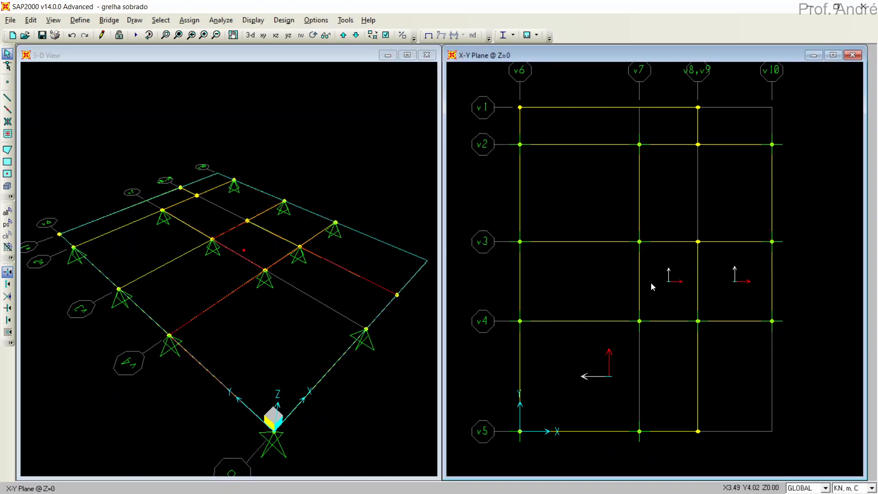
pyautogui.click(694, 293)
pyautogui.click(693, 293)
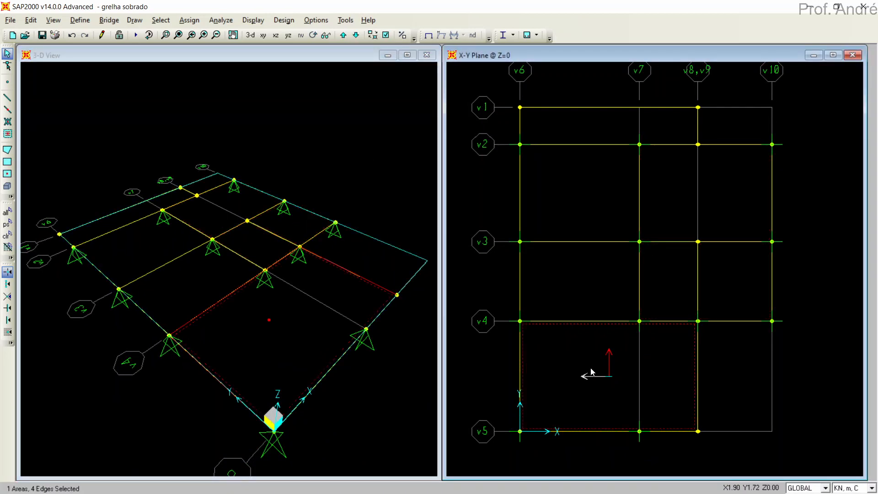
pyautogui.click(322, 298)
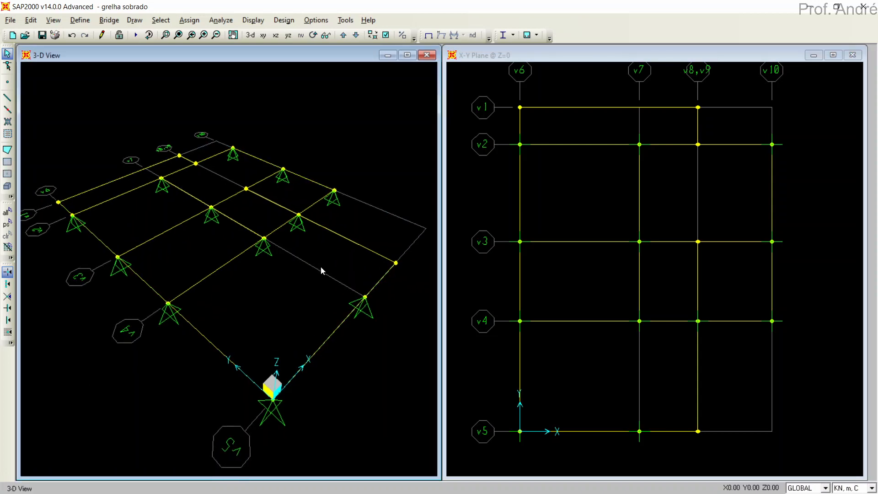
pyautogui.moveTo(321, 268); pyautogui.dragTo(295, 226, button='middle')
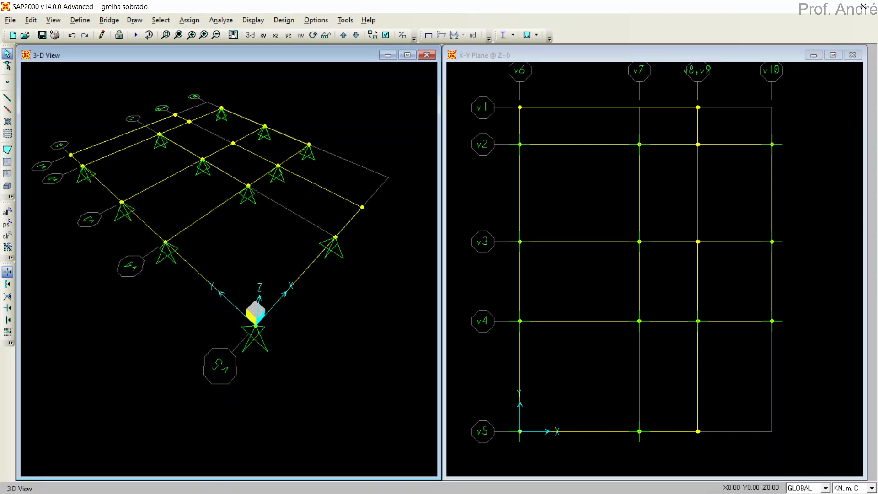
# - Place the whiteboard with the floor plan and load notes in a small window over the model for reference
pyautogui.hotkey('alt', 'Tab')
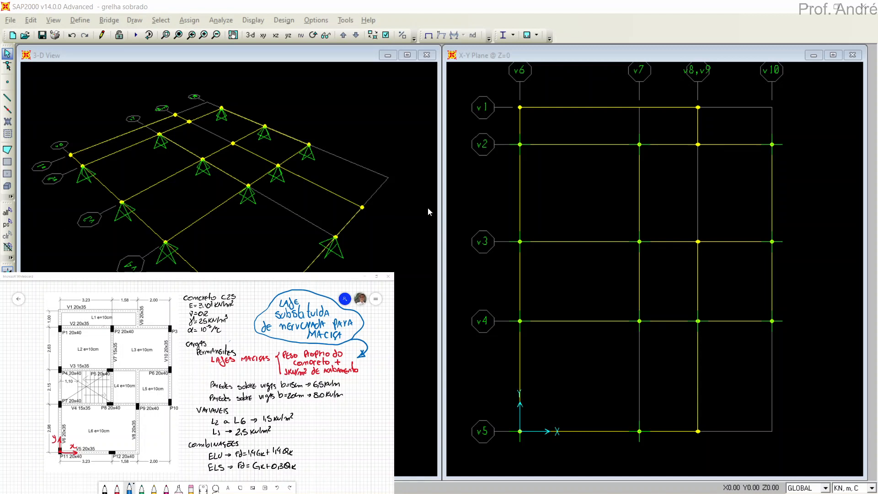
pyautogui.moveTo(229, 151); pyautogui.dragTo(236, 119, button='middle')
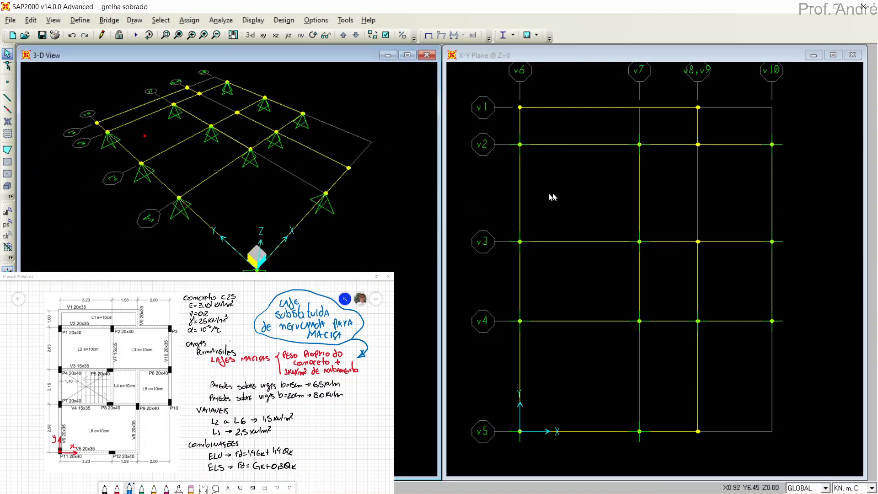
pyautogui.click(488, 188)
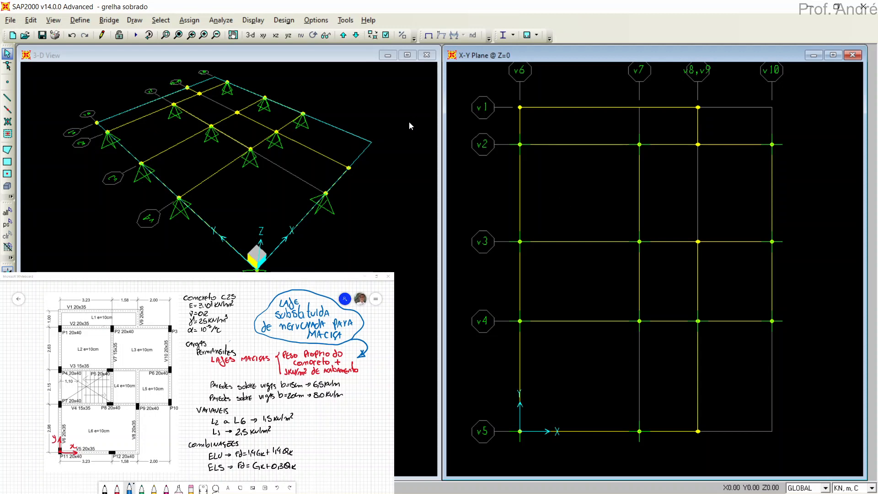
# - Inspect the assignments and loads of a V20x35 beam and close its information without changes
pyautogui.rightClick(254, 122)
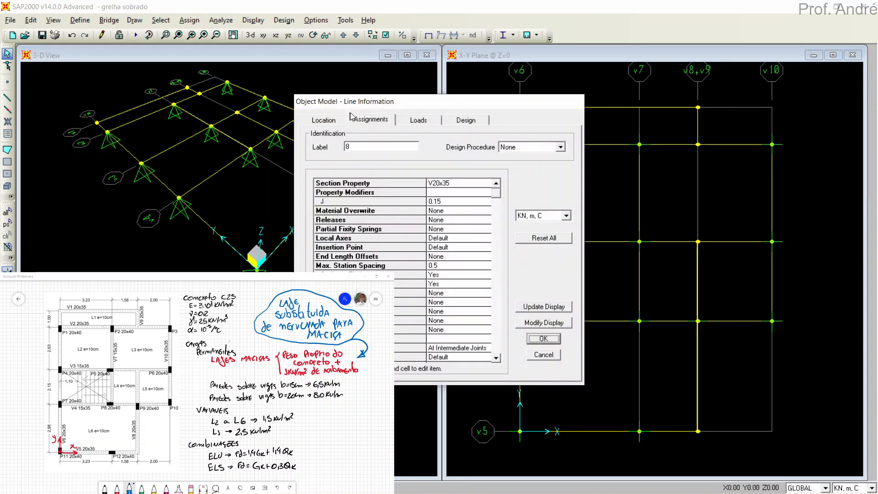
pyautogui.moveTo(416, 105); pyautogui.dragTo(519, 89)
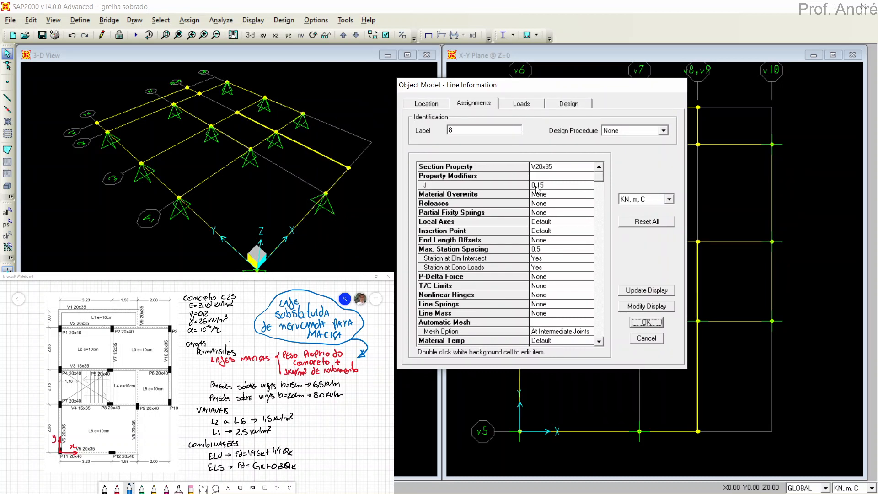
pyautogui.click(521, 103)
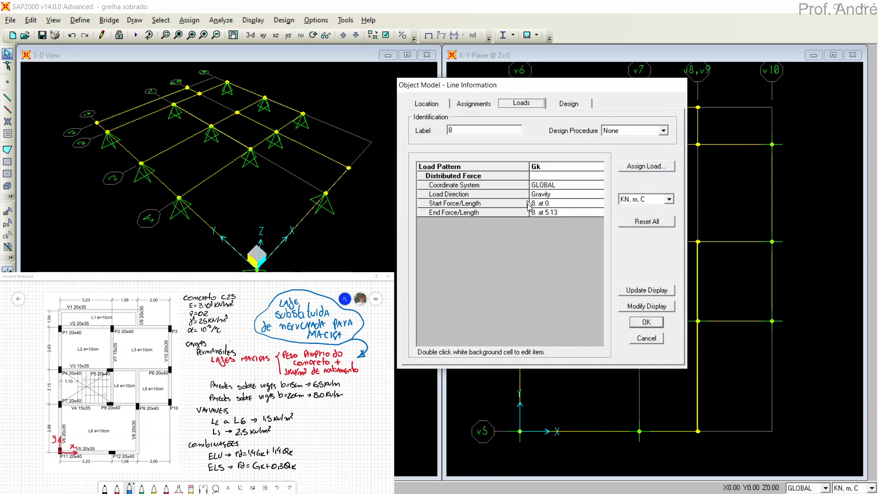
pyautogui.click(646, 338)
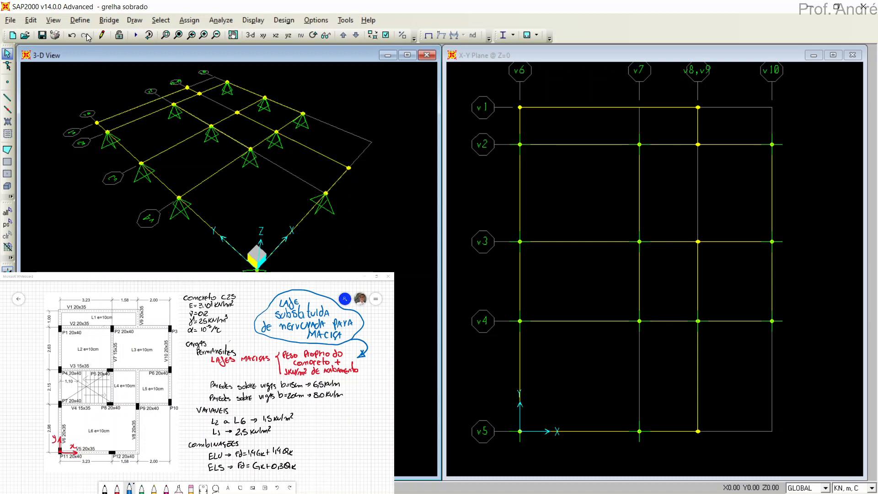
# - Check the defined materials for C25 and close the list without changes
pyautogui.click(79, 20)
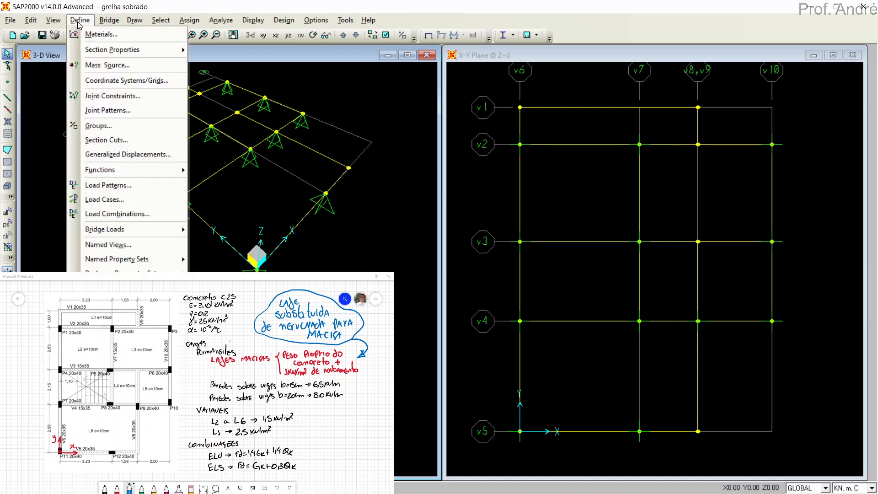
pyautogui.click(98, 35)
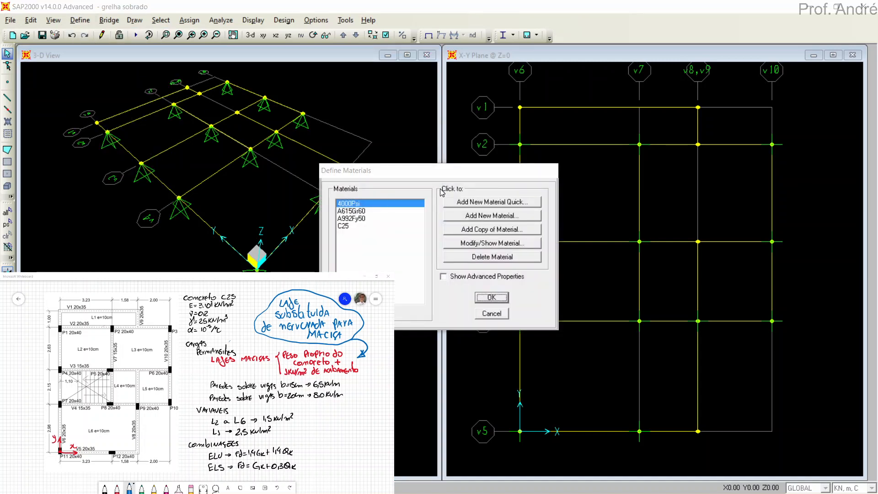
pyautogui.moveTo(448, 165); pyautogui.dragTo(520, 80)
pyautogui.click(430, 134)
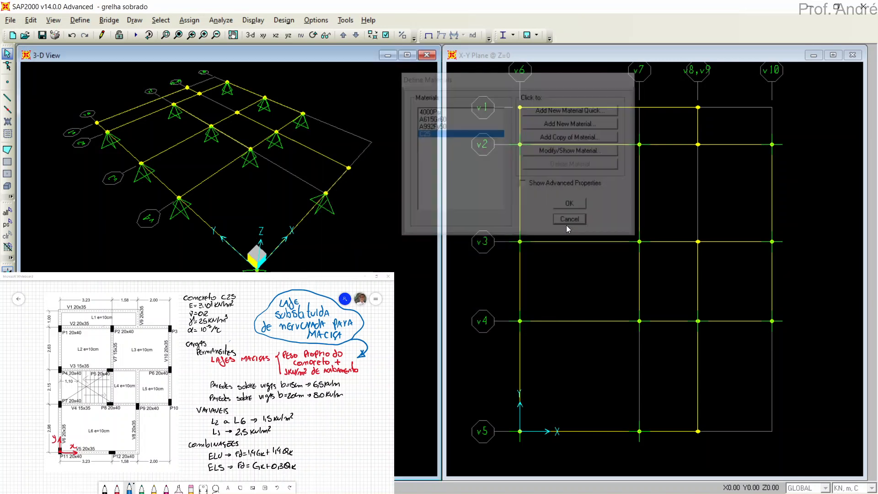
pyautogui.click(566, 223)
# - Start a new area section of type Shell in the area section definitions
pyautogui.click(85, 21)
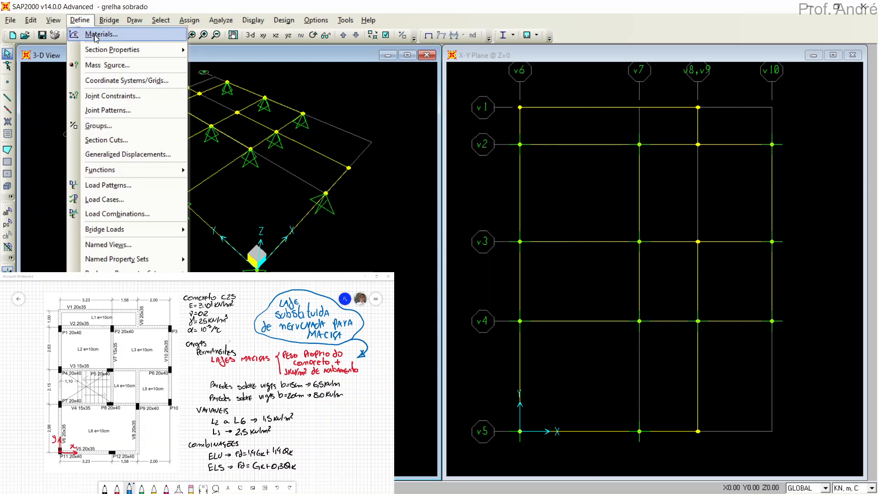
pyautogui.moveTo(103, 51)
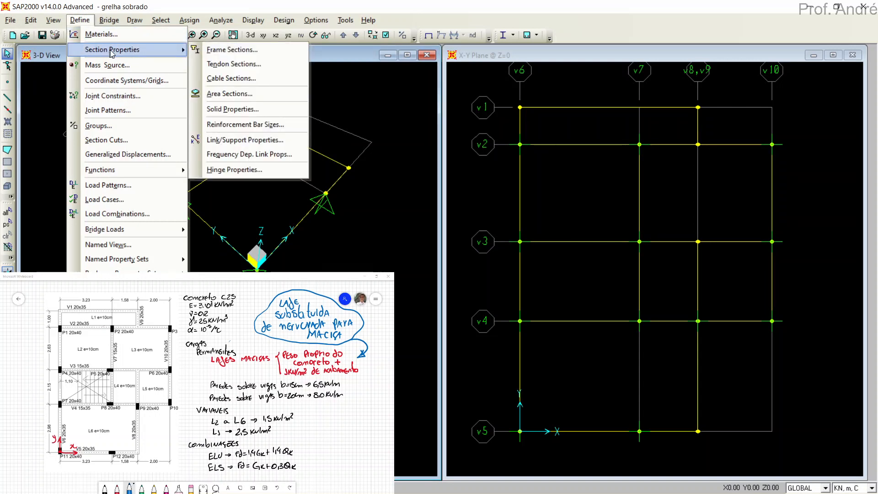
pyautogui.click(225, 95)
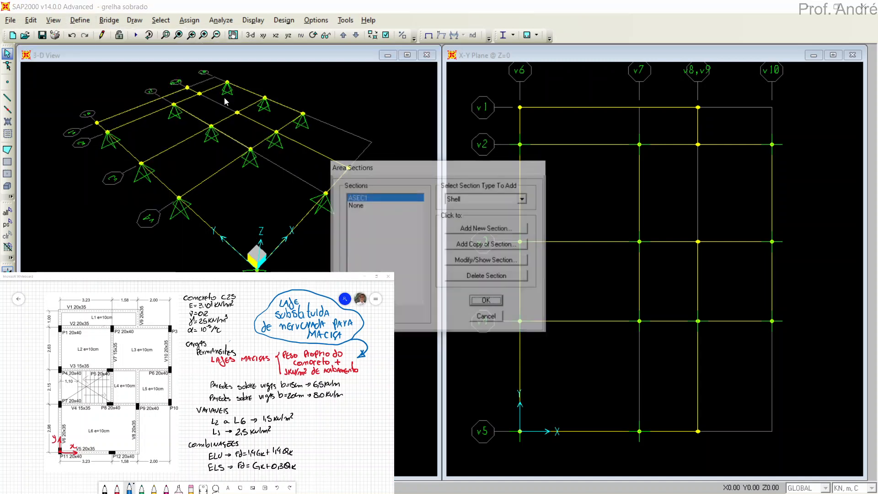
pyautogui.moveTo(501, 169); pyautogui.dragTo(630, 86)
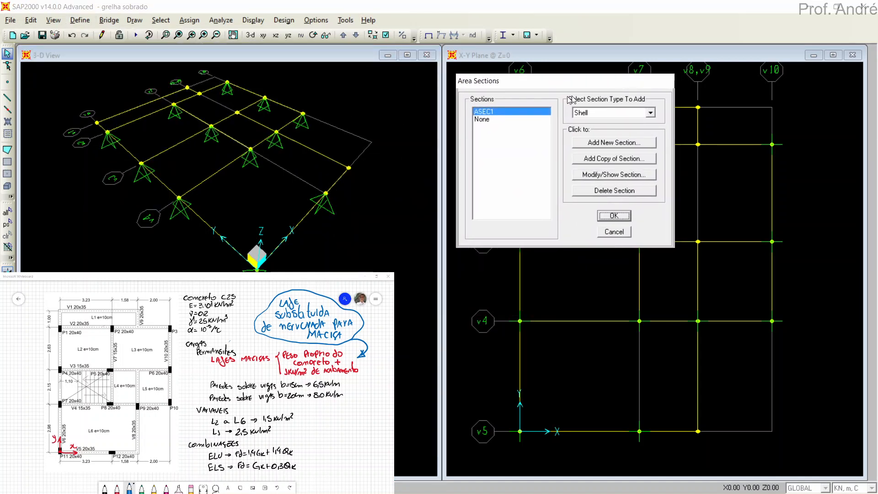
pyautogui.click(485, 120)
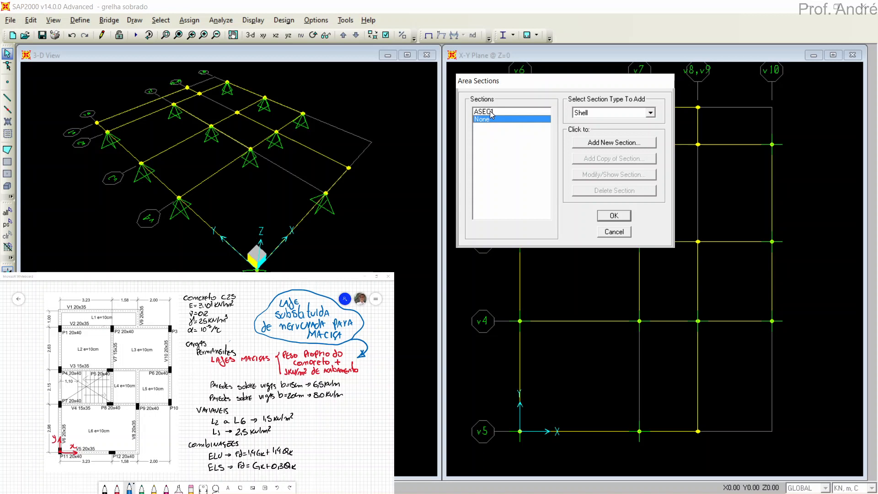
pyautogui.click(489, 111)
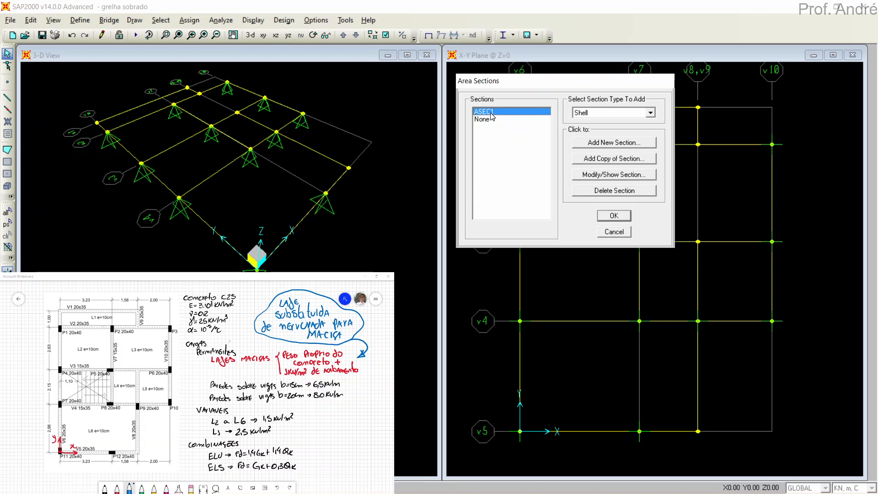
pyautogui.click(601, 114)
pyautogui.click(585, 127)
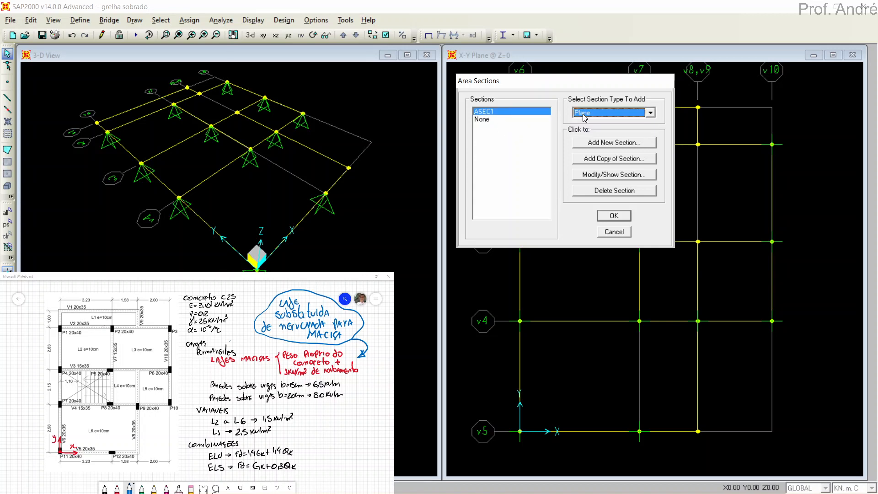
pyautogui.click(583, 114)
pyautogui.click(586, 122)
pyautogui.click(600, 143)
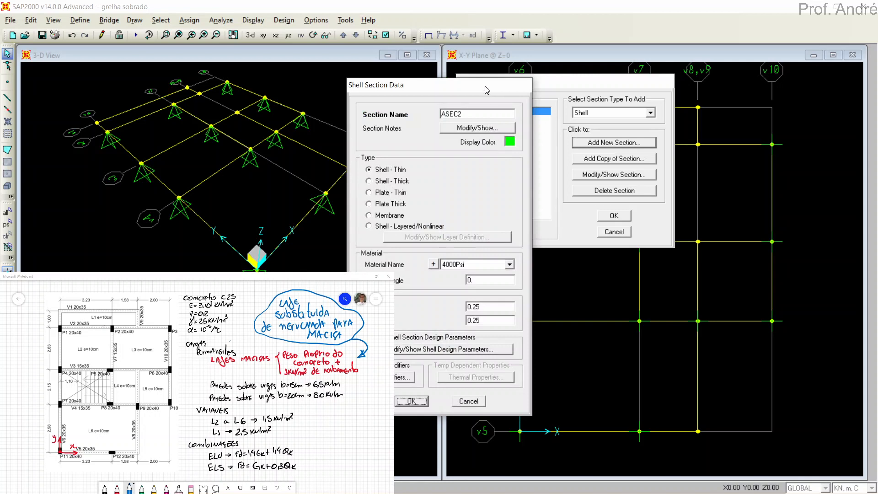
# - Name the new shell section L10
pyautogui.moveTo(486, 90); pyautogui.dragTo(559, 59)
pyautogui.doubleClick(549, 81)
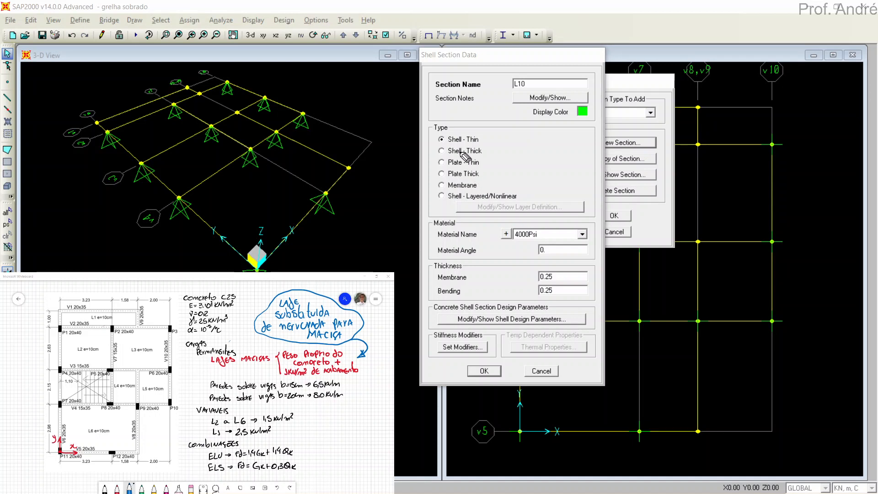
pyautogui.moveTo(433, 156)
pyautogui.mouseDown()
pyautogui.moveTo(488, 157)
pyautogui.moveTo(489, 182)
pyautogui.moveTo(430, 183)
pyautogui.moveTo(432, 154)
pyautogui.mouseUp()
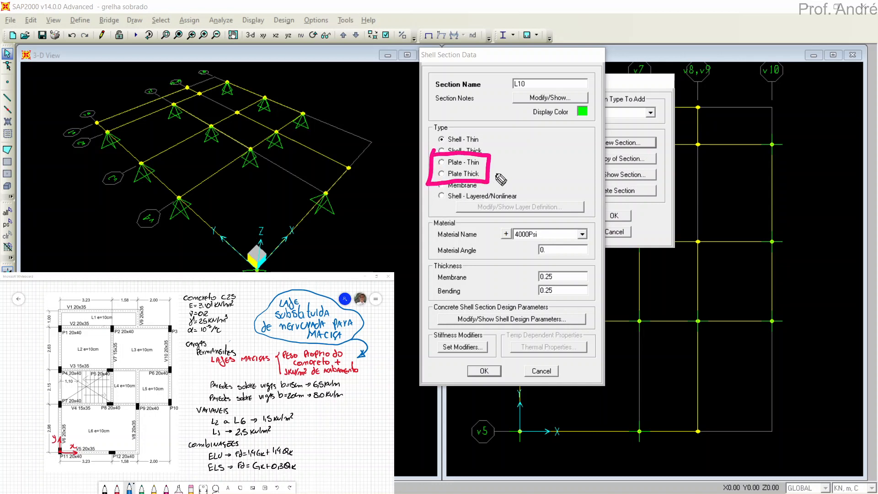
pyautogui.moveTo(486, 156)
pyautogui.mouseDown()
pyautogui.moveTo(510, 146)
pyautogui.moveTo(523, 155)
pyautogui.moveTo(545, 151)
pyautogui.mouseUp()
pyautogui.moveTo(500, 181)
pyautogui.mouseDown()
pyautogui.moveTo(550, 181)
pyautogui.moveTo(577, 162)
pyautogui.moveTo(569, 176)
pyautogui.mouseUp()
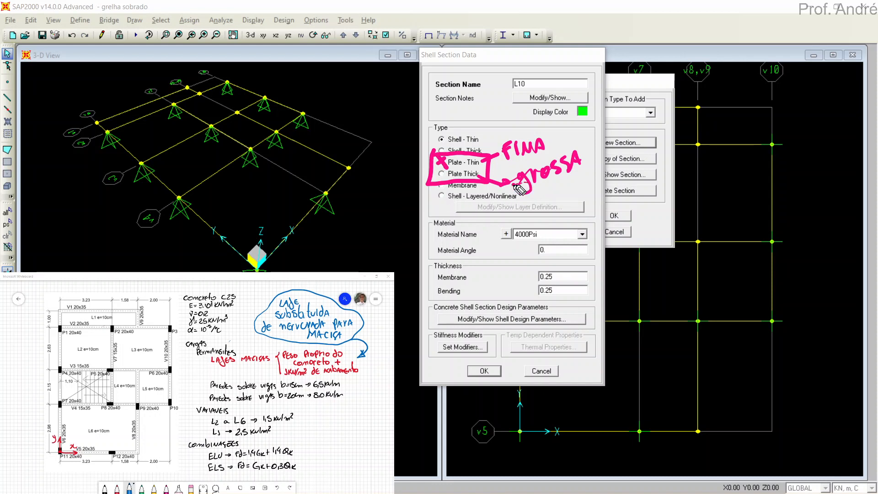
pyautogui.moveTo(519, 187)
pyautogui.mouseDown()
pyautogui.moveTo(576, 164)
pyautogui.moveTo(542, 178)
pyautogui.moveTo(554, 156)
pyautogui.moveTo(541, 147)
pyautogui.moveTo(475, 170)
pyautogui.moveTo(446, 165)
pyautogui.moveTo(486, 183)
pyautogui.moveTo(457, 197)
pyautogui.moveTo(432, 183)
pyautogui.moveTo(441, 174)
pyautogui.moveTo(493, 178)
pyautogui.moveTo(502, 162)
pyautogui.moveTo(544, 139)
pyautogui.moveTo(552, 154)
pyautogui.mouseUp()
pyautogui.moveTo(554, 154); pyautogui.dragTo(563, 151)
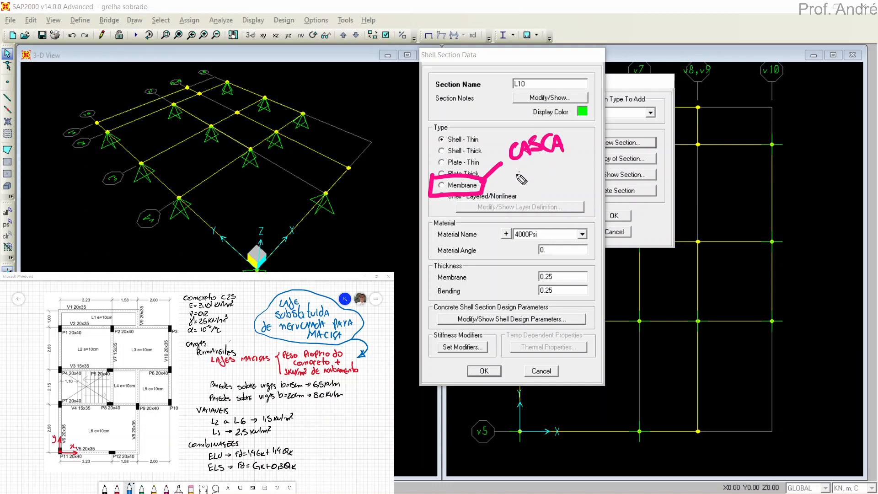
pyautogui.moveTo(514, 188)
pyautogui.mouseDown()
pyautogui.moveTo(594, 170)
pyautogui.moveTo(602, 160)
pyautogui.mouseUp()
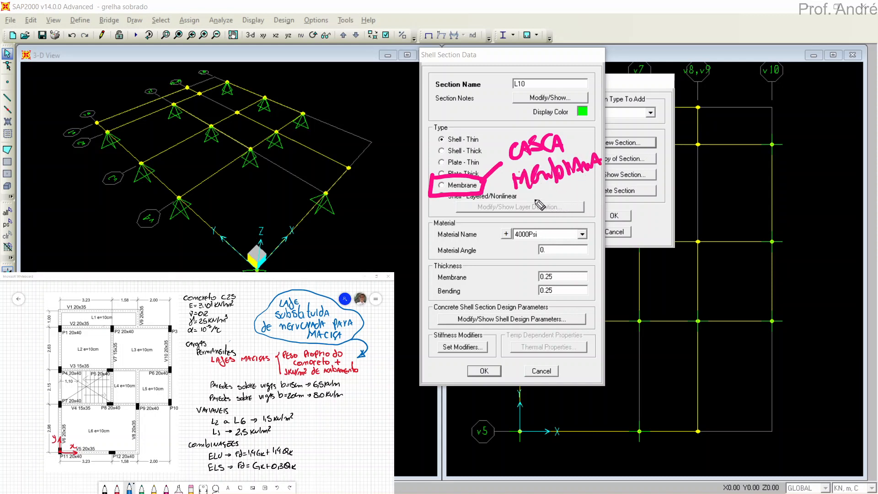
pyautogui.moveTo(548, 190)
pyautogui.mouseDown()
pyautogui.moveTo(536, 207)
pyautogui.moveTo(562, 207)
pyautogui.moveTo(580, 186)
pyautogui.moveTo(594, 197)
pyautogui.mouseUp()
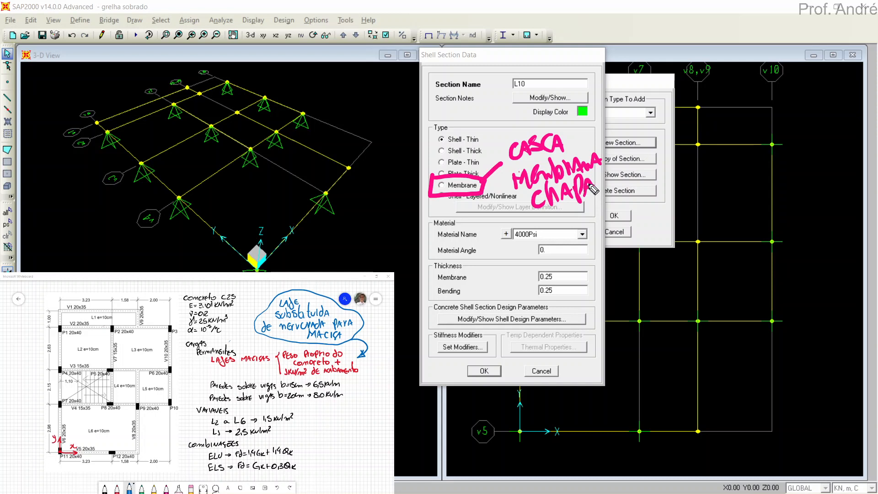
pyautogui.moveTo(593, 189)
pyautogui.mouseDown()
pyautogui.moveTo(554, 191)
pyautogui.moveTo(599, 168)
pyautogui.mouseUp()
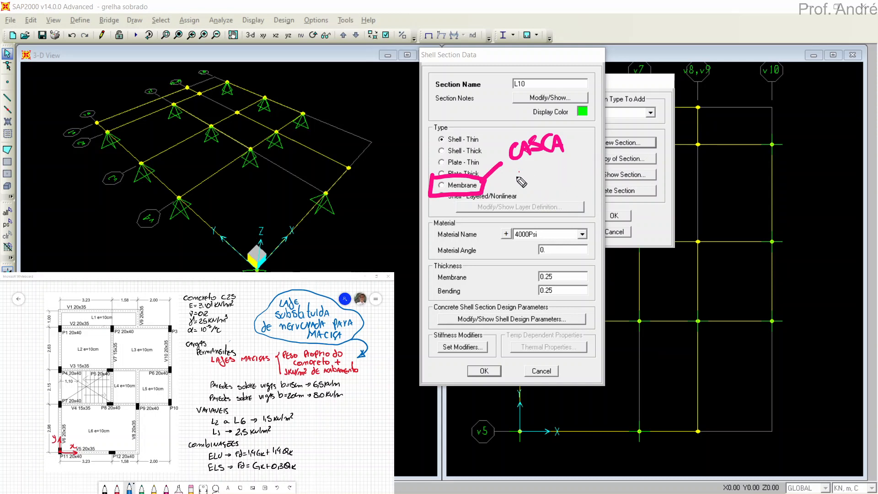
pyautogui.moveTo(521, 182)
pyautogui.mouseDown()
pyautogui.moveTo(549, 148)
pyautogui.moveTo(496, 172)
pyautogui.mouseUp()
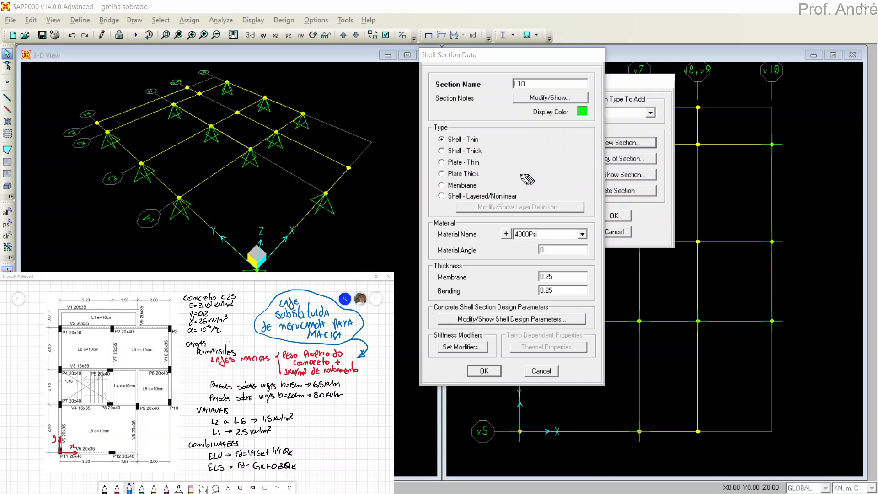
pyautogui.moveTo(435, 129)
pyautogui.mouseDown()
pyautogui.moveTo(434, 164)
pyautogui.moveTo(491, 158)
pyautogui.moveTo(464, 135)
pyautogui.moveTo(435, 133)
pyautogui.mouseUp()
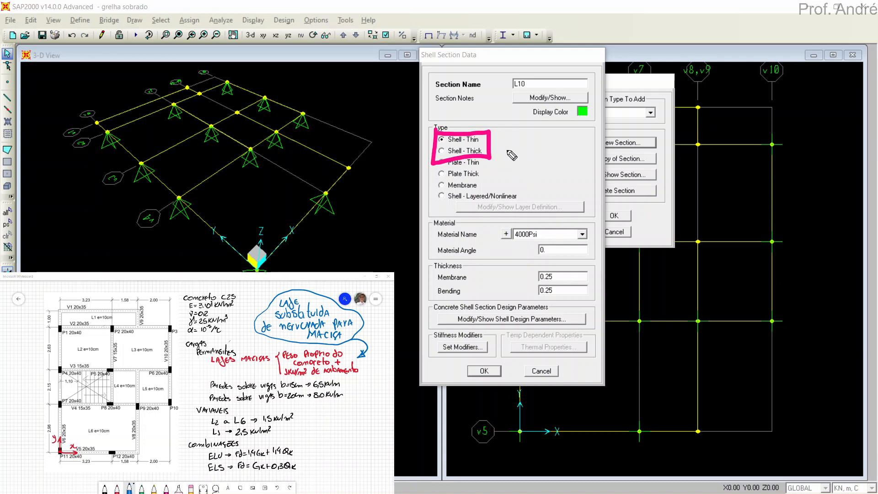
pyautogui.moveTo(513, 146)
pyautogui.mouseDown()
pyautogui.moveTo(576, 137)
pyautogui.moveTo(541, 190)
pyautogui.moveTo(643, 152)
pyautogui.mouseUp()
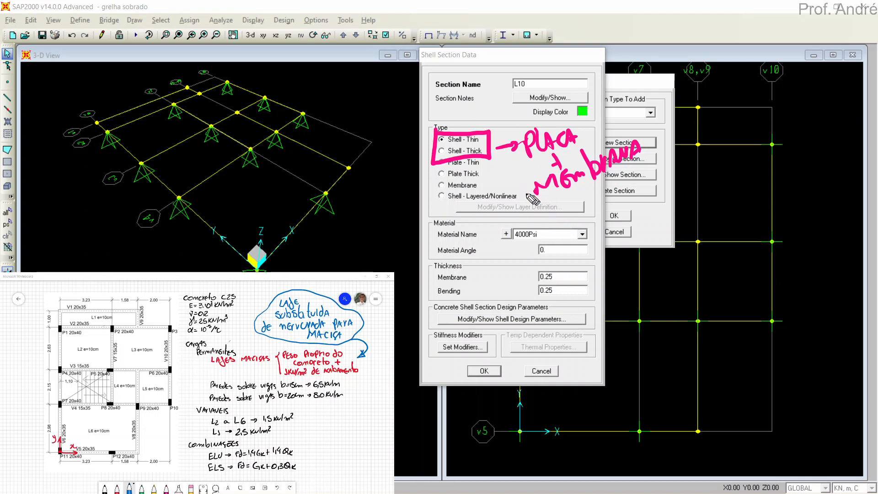
pyautogui.moveTo(531, 199)
pyautogui.mouseDown()
pyautogui.moveTo(635, 148)
pyautogui.moveTo(615, 162)
pyautogui.moveTo(478, 146)
pyautogui.moveTo(446, 132)
pyautogui.moveTo(432, 149)
pyautogui.moveTo(484, 148)
pyautogui.moveTo(471, 129)
pyautogui.moveTo(514, 147)
pyautogui.moveTo(533, 137)
pyautogui.moveTo(552, 146)
pyautogui.moveTo(581, 142)
pyautogui.moveTo(439, 135)
pyautogui.moveTo(476, 151)
pyautogui.moveTo(476, 134)
pyautogui.moveTo(462, 129)
pyautogui.mouseUp()
pyautogui.click(469, 132)
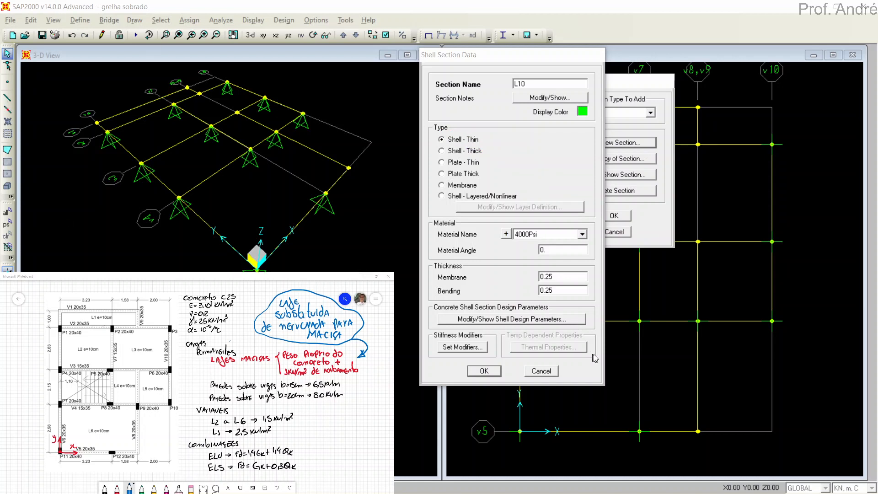
# - Set the material of the L10 shell section to C25
pyautogui.click(582, 234)
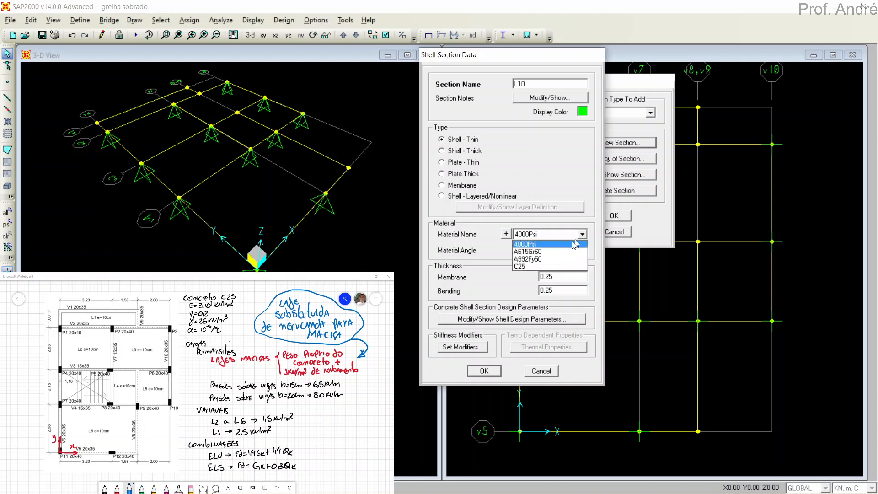
pyautogui.click(529, 267)
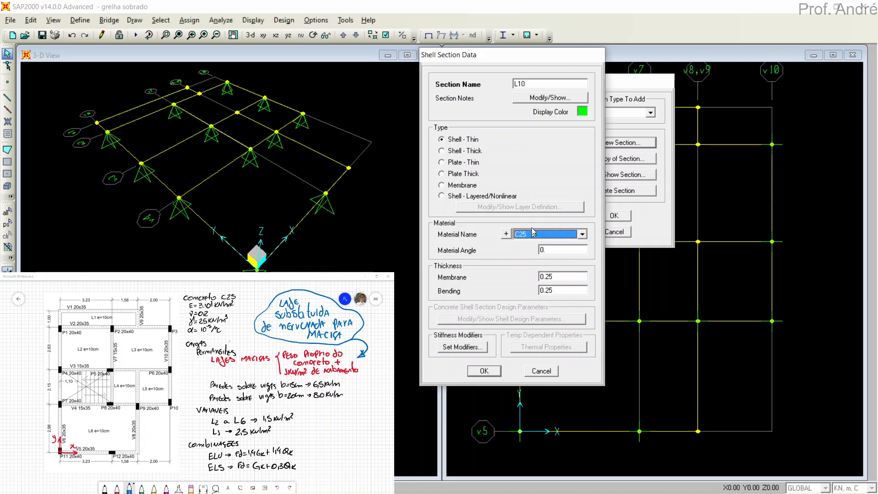
pyautogui.doubleClick(551, 250)
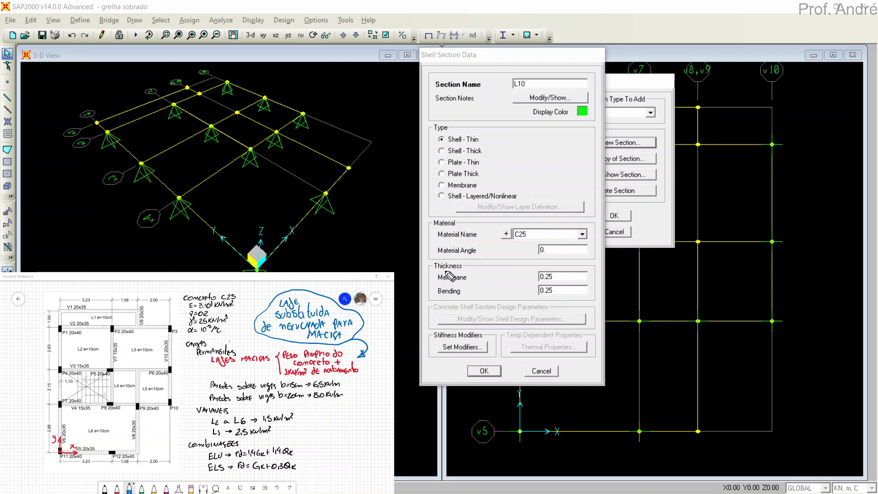
pyautogui.moveTo(429, 268)
pyautogui.mouseDown()
pyautogui.moveTo(482, 268)
pyautogui.moveTo(468, 285)
pyautogui.moveTo(430, 285)
pyautogui.moveTo(432, 267)
pyautogui.mouseUp()
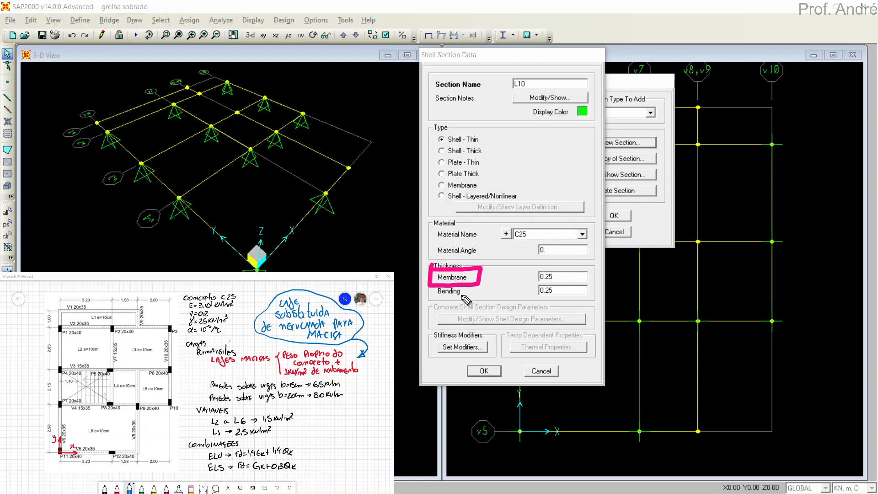
pyautogui.moveTo(429, 286)
pyautogui.mouseDown()
pyautogui.moveTo(425, 300)
pyautogui.moveTo(470, 304)
pyautogui.moveTo(476, 284)
pyautogui.mouseUp()
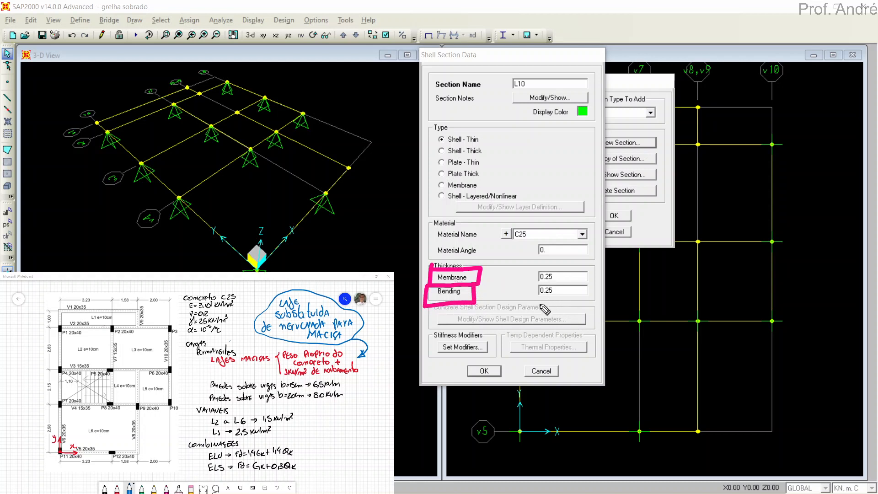
pyautogui.moveTo(502, 264)
pyautogui.mouseDown()
pyautogui.moveTo(500, 300)
pyautogui.moveTo(520, 278)
pyautogui.moveTo(660, 378)
pyautogui.moveTo(745, 353)
pyautogui.moveTo(776, 387)
pyautogui.moveTo(767, 423)
pyautogui.moveTo(675, 419)
pyautogui.mouseUp()
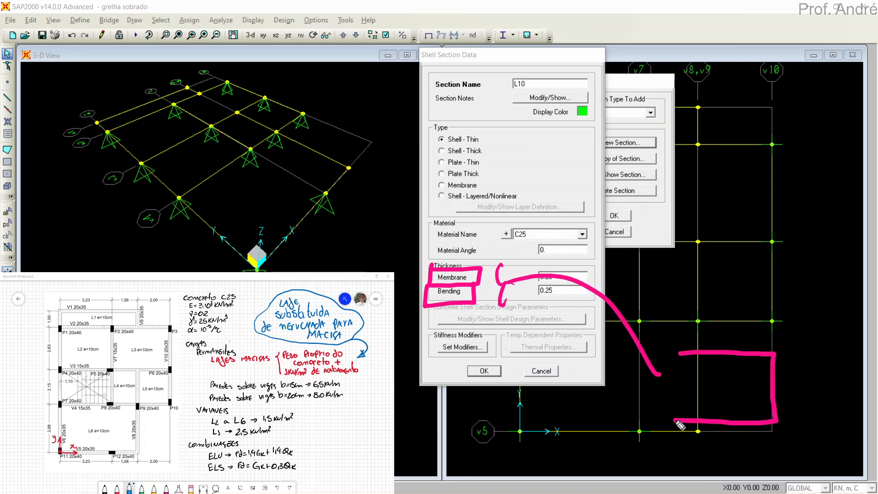
pyautogui.moveTo(801, 353)
pyautogui.mouseDown()
pyautogui.moveTo(827, 353)
pyautogui.moveTo(820, 435)
pyautogui.moveTo(832, 431)
pyautogui.mouseUp()
pyautogui.moveTo(831, 384); pyautogui.dragTo(837, 409)
pyautogui.moveTo(841, 388)
pyautogui.mouseDown()
pyautogui.moveTo(857, 426)
pyautogui.moveTo(859, 415)
pyautogui.mouseUp()
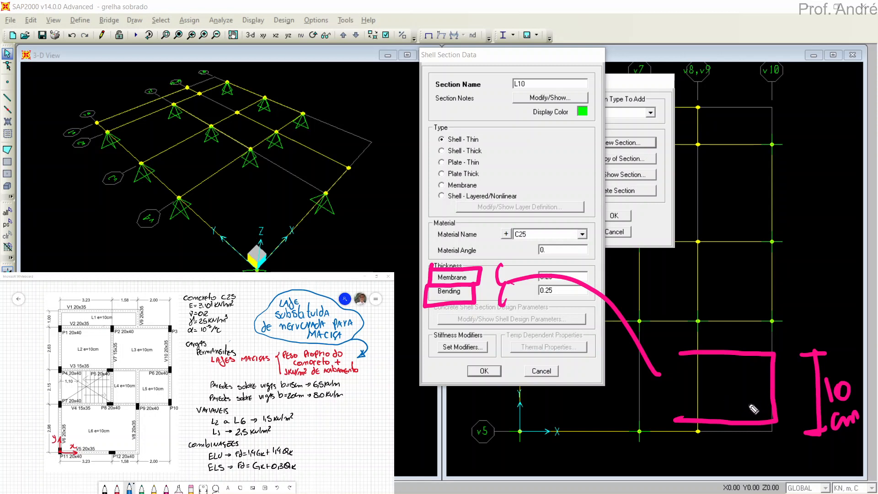
pyautogui.moveTo(681, 404); pyautogui.dragTo(759, 406)
pyautogui.moveTo(683, 402)
pyautogui.mouseDown()
pyautogui.moveTo(768, 402)
pyautogui.moveTo(665, 401)
pyautogui.moveTo(627, 438)
pyautogui.mouseUp()
pyautogui.moveTo(603, 465); pyautogui.dragTo(705, 447)
pyautogui.moveTo(782, 352)
pyautogui.mouseDown()
pyautogui.moveTo(799, 351)
pyautogui.moveTo(790, 402)
pyautogui.moveTo(800, 397)
pyautogui.moveTo(814, 321)
pyautogui.moveTo(831, 322)
pyautogui.mouseUp()
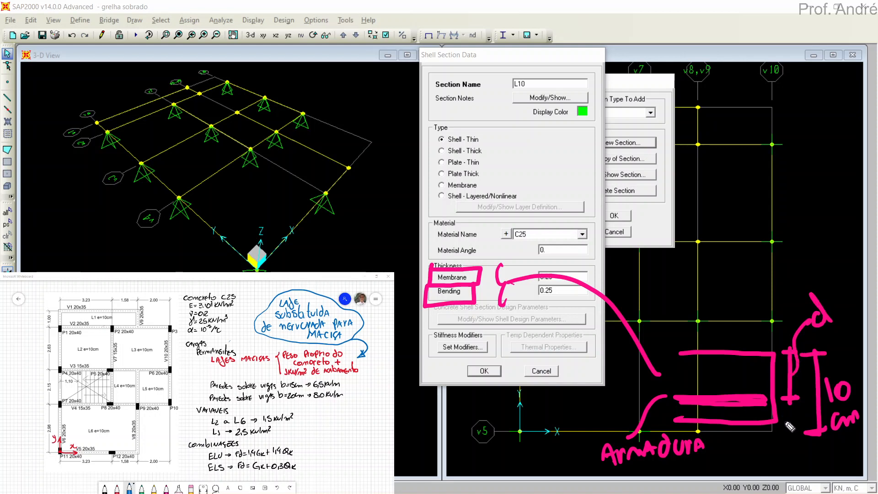
pyautogui.moveTo(790, 399)
pyautogui.mouseDown()
pyautogui.moveTo(790, 421)
pyautogui.moveTo(763, 468)
pyautogui.mouseUp()
pyautogui.moveTo(773, 442); pyautogui.dragTo(772, 451)
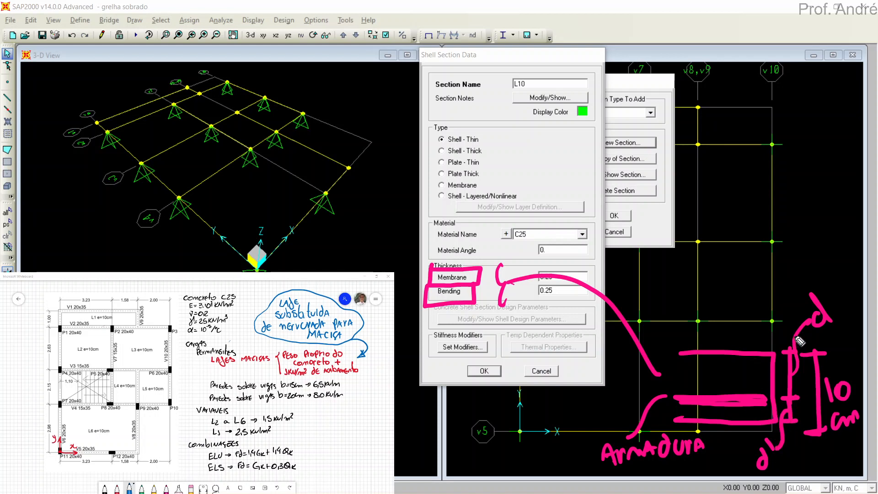
pyautogui.moveTo(801, 238); pyautogui.dragTo(810, 280)
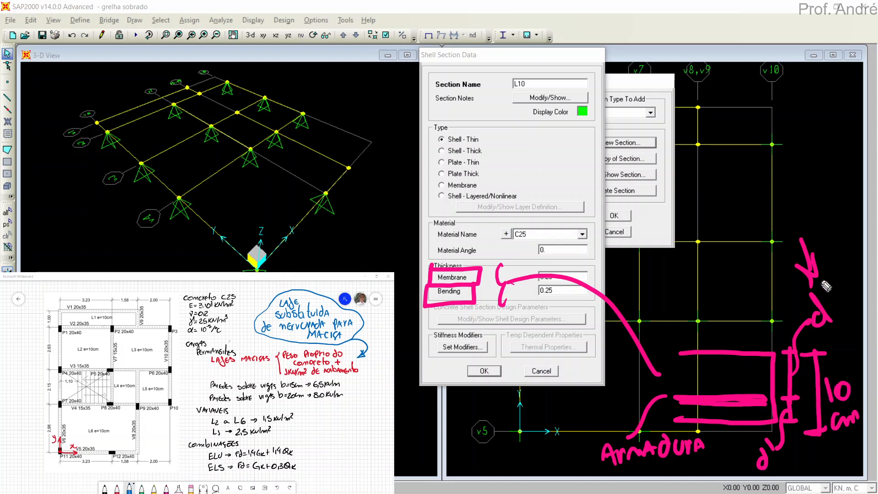
pyautogui.moveTo(801, 279)
pyautogui.mouseDown()
pyautogui.moveTo(792, 331)
pyautogui.moveTo(851, 332)
pyautogui.moveTo(821, 279)
pyautogui.mouseUp()
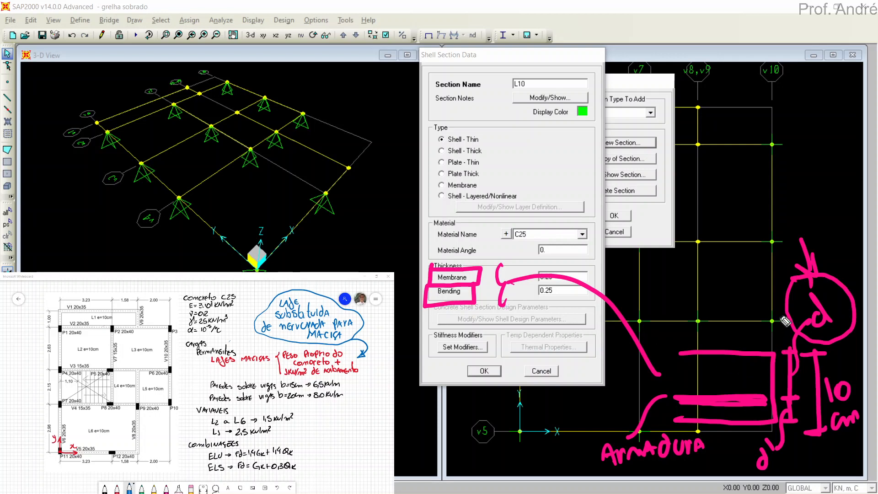
pyautogui.moveTo(818, 277)
pyautogui.mouseDown()
pyautogui.moveTo(823, 257)
pyautogui.moveTo(804, 286)
pyautogui.moveTo(841, 420)
pyautogui.moveTo(791, 416)
pyautogui.moveTo(796, 350)
pyautogui.moveTo(760, 454)
pyautogui.moveTo(608, 453)
pyautogui.moveTo(660, 389)
pyautogui.moveTo(633, 355)
pyautogui.moveTo(509, 290)
pyautogui.moveTo(471, 290)
pyautogui.mouseUp()
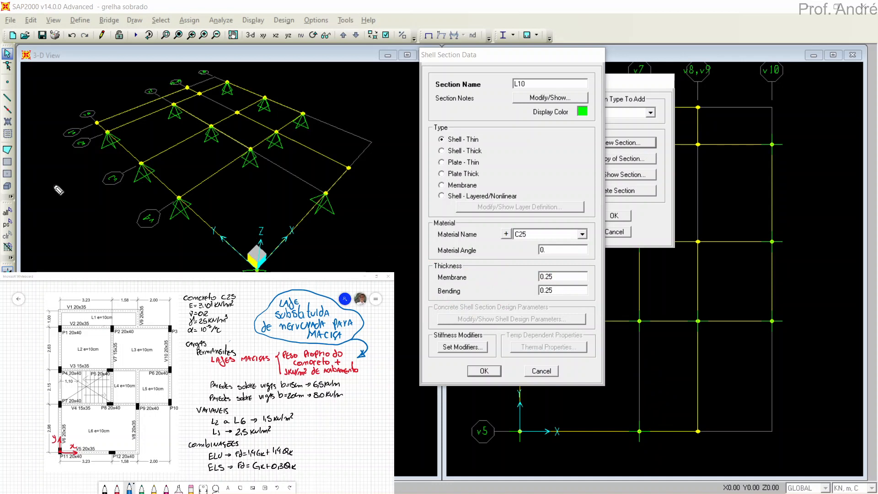
# - Set the membrane and bending thicknesses of the L10 section to 0.1 and accept the area section definitions
pyautogui.doubleClick(566, 290)
pyautogui.write('0')
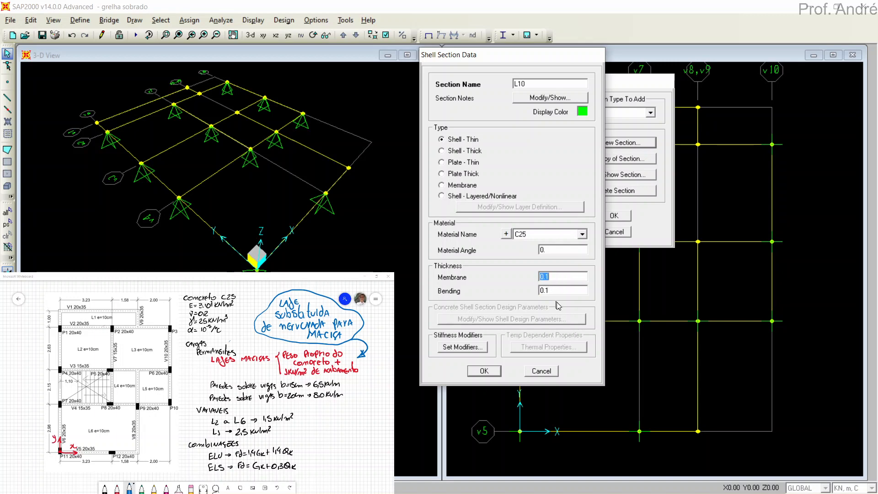
pyautogui.click(498, 368)
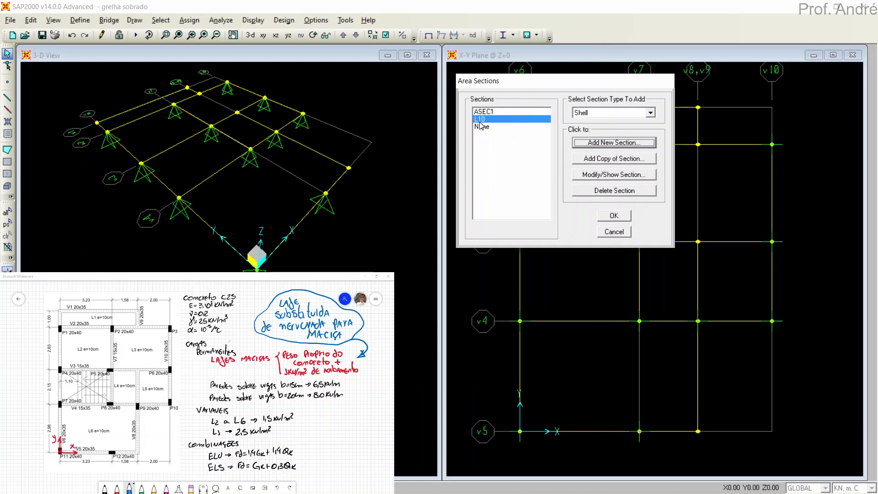
pyautogui.click(605, 219)
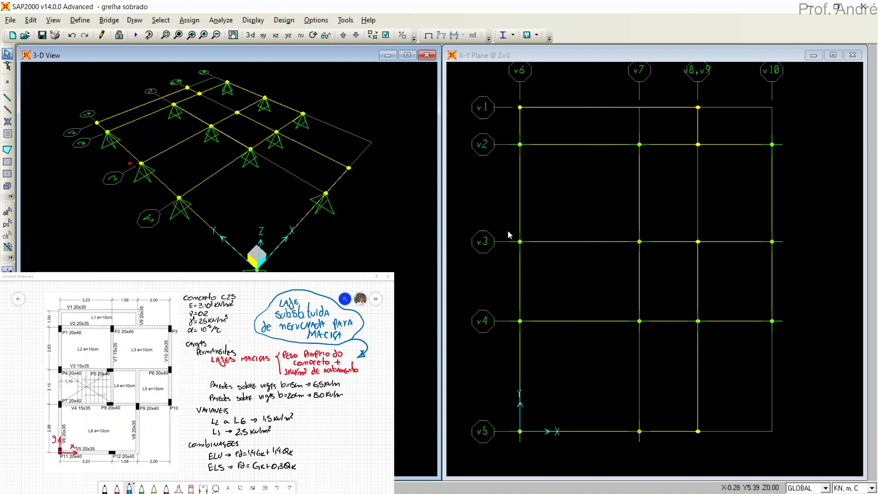
pyautogui.click(491, 194)
pyautogui.click(365, 116)
pyautogui.click(479, 160)
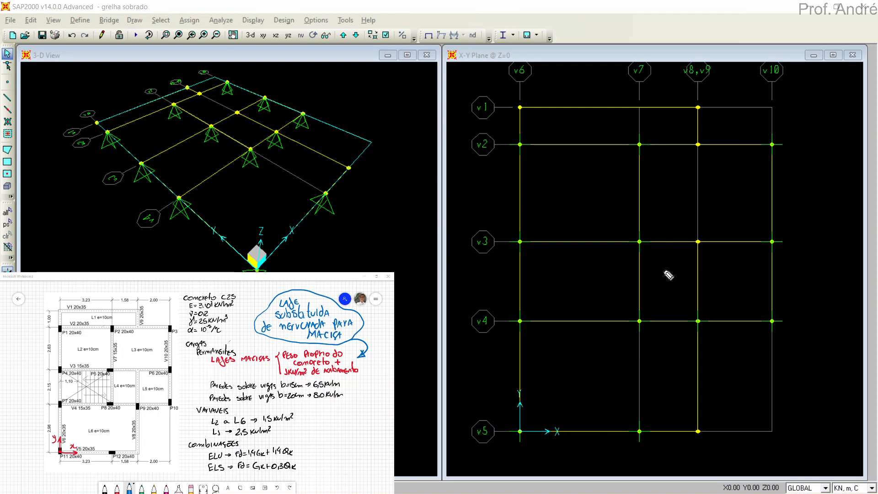
pyautogui.moveTo(554, 147); pyautogui.dragTo(557, 239)
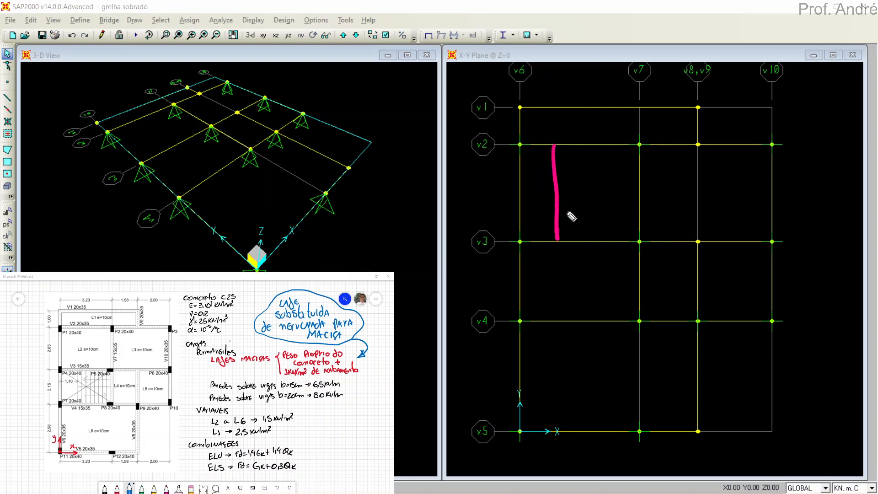
pyautogui.moveTo(585, 141); pyautogui.dragTo(589, 241)
pyautogui.moveTo(611, 146); pyautogui.dragTo(614, 238)
pyautogui.moveTo(532, 174); pyautogui.dragTo(650, 170)
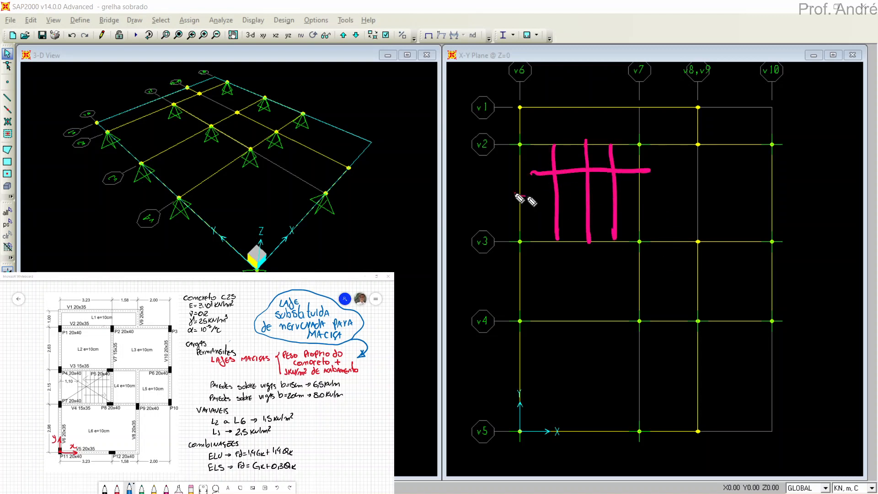
pyautogui.moveTo(513, 194); pyautogui.dragTo(639, 194)
pyautogui.moveTo(503, 222); pyautogui.dragTo(624, 219)
pyautogui.moveTo(519, 172)
pyautogui.mouseDown()
pyautogui.moveTo(535, 169)
pyautogui.moveTo(517, 242)
pyautogui.moveTo(640, 239)
pyautogui.moveTo(645, 173)
pyautogui.moveTo(619, 143)
pyautogui.moveTo(514, 146)
pyautogui.mouseUp()
pyautogui.moveTo(618, 223); pyautogui.dragTo(637, 221)
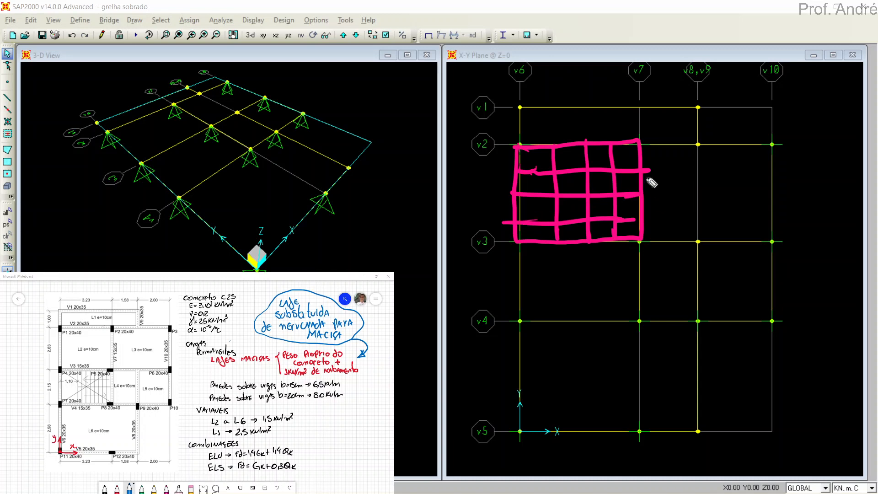
pyautogui.click(640, 198)
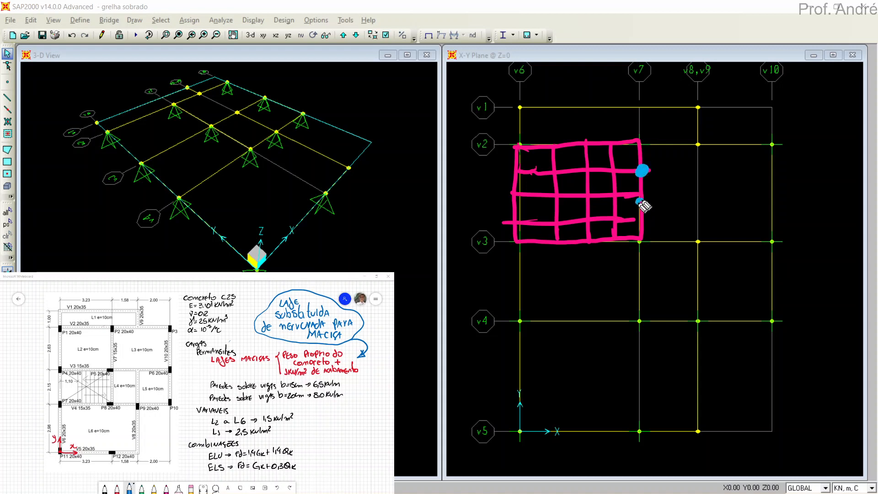
pyautogui.click(639, 216)
pyautogui.click(639, 237)
pyautogui.click(610, 242)
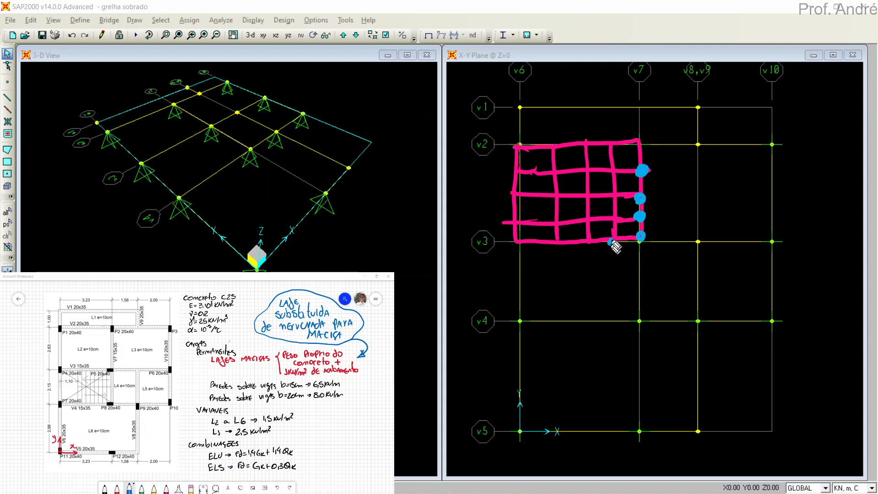
pyautogui.click(585, 239)
pyautogui.click(557, 239)
pyautogui.click(520, 241)
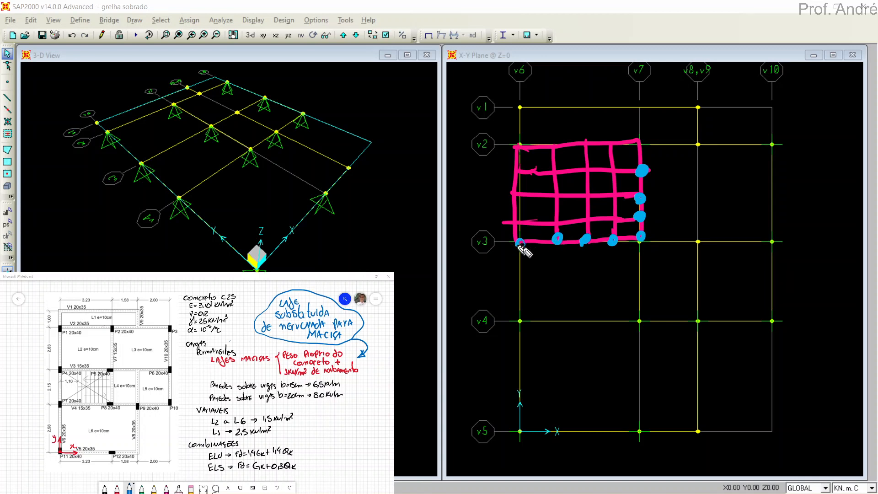
pyautogui.click(514, 224)
pyautogui.click(514, 221)
pyautogui.click(518, 194)
pyautogui.click(517, 170)
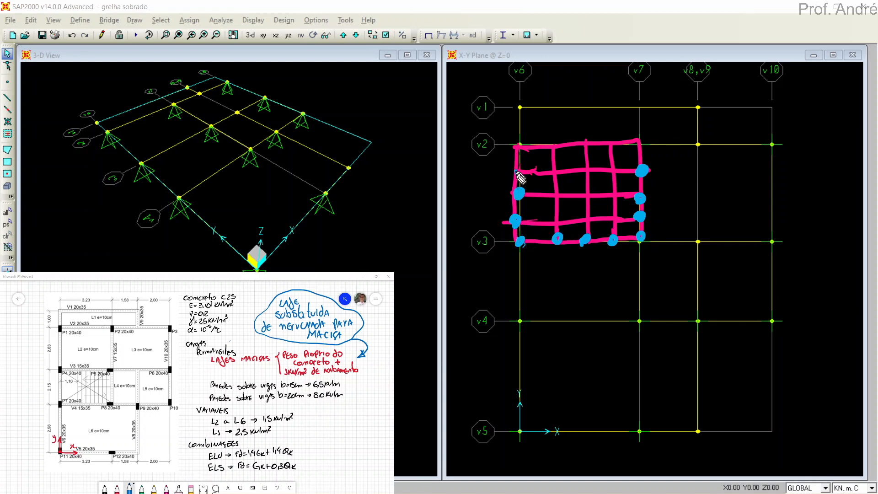
pyautogui.click(517, 146)
pyautogui.click(551, 150)
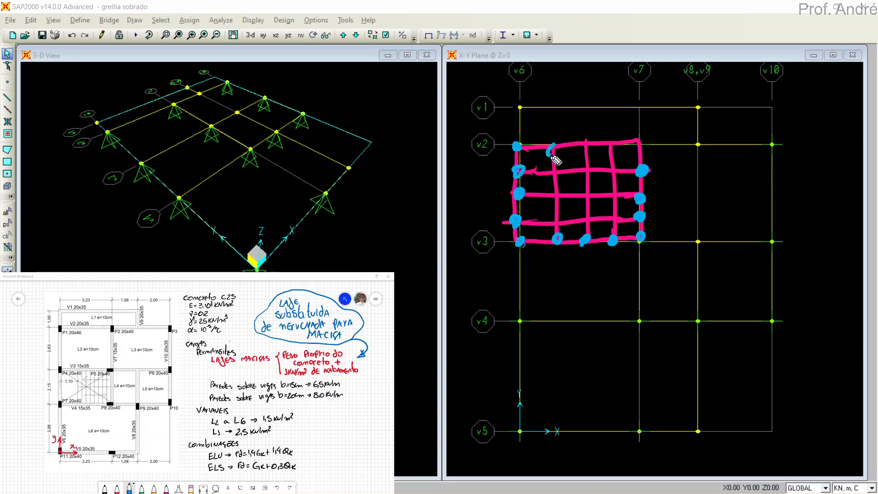
pyautogui.click(580, 146)
pyautogui.click(610, 144)
pyautogui.click(638, 145)
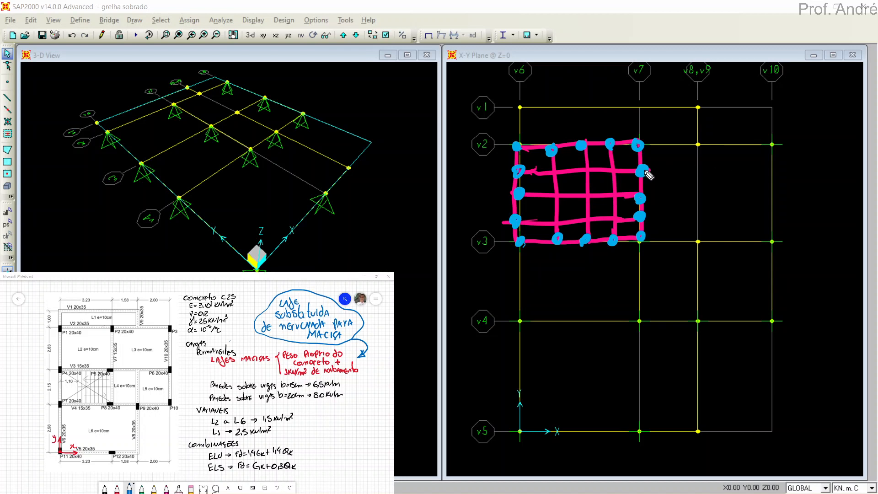
pyautogui.moveTo(642, 171); pyautogui.dragTo(773, 175)
pyautogui.moveTo(640, 198); pyautogui.dragTo(773, 197)
pyautogui.moveTo(640, 218); pyautogui.dragTo(780, 218)
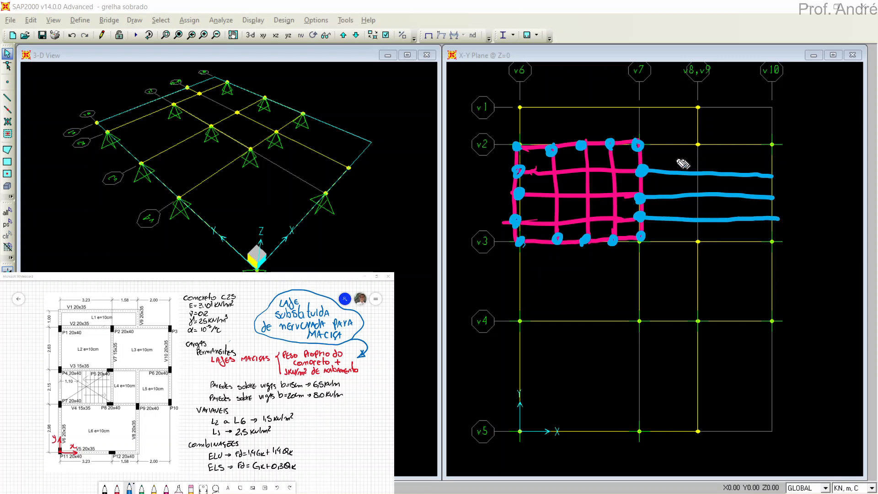
pyautogui.moveTo(639, 142)
pyautogui.mouseDown()
pyautogui.moveTo(779, 156)
pyautogui.moveTo(776, 242)
pyautogui.moveTo(682, 248)
pyautogui.moveTo(641, 240)
pyautogui.mouseUp()
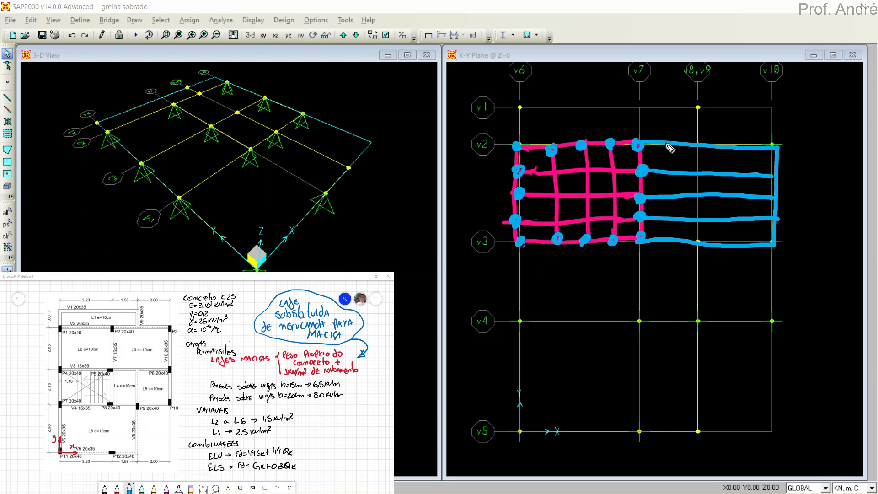
pyautogui.moveTo(665, 146); pyautogui.dragTo(675, 243)
pyautogui.moveTo(696, 137); pyautogui.dragTo(703, 242)
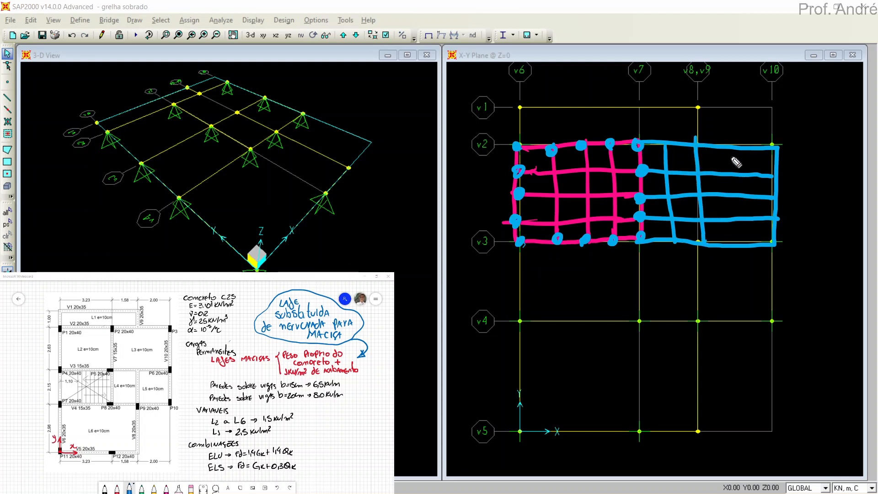
pyautogui.moveTo(730, 147)
pyautogui.mouseDown()
pyautogui.moveTo(741, 231)
pyautogui.moveTo(734, 242)
pyautogui.mouseUp()
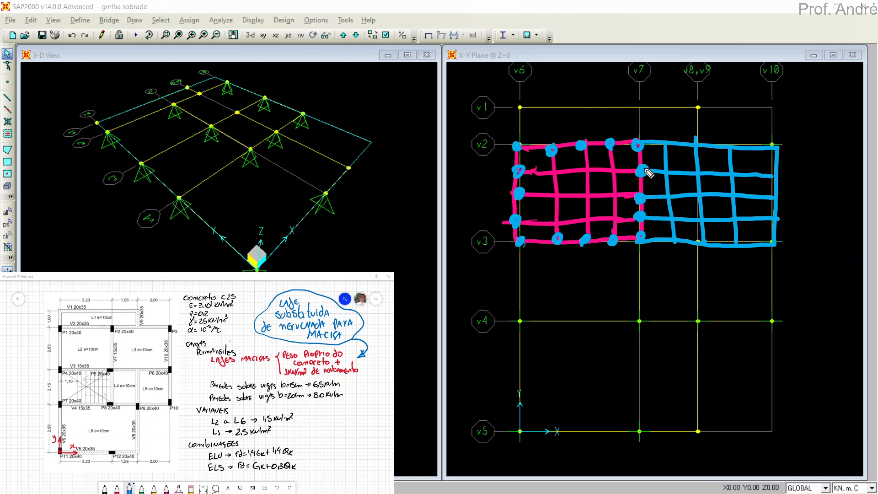
pyautogui.moveTo(647, 160)
pyautogui.mouseDown()
pyautogui.moveTo(628, 165)
pyautogui.moveTo(658, 179)
pyautogui.moveTo(650, 155)
pyautogui.moveTo(630, 179)
pyautogui.moveTo(648, 212)
pyautogui.moveTo(635, 229)
pyautogui.moveTo(633, 211)
pyautogui.moveTo(635, 251)
pyautogui.moveTo(642, 244)
pyautogui.mouseUp()
pyautogui.moveTo(722, 270)
pyautogui.mouseDown()
pyautogui.moveTo(766, 224)
pyautogui.moveTo(717, 245)
pyautogui.moveTo(632, 137)
pyautogui.moveTo(642, 248)
pyautogui.moveTo(588, 242)
pyautogui.moveTo(584, 137)
pyautogui.moveTo(525, 173)
pyautogui.moveTo(527, 258)
pyautogui.moveTo(558, 248)
pyautogui.moveTo(591, 206)
pyautogui.mouseUp()
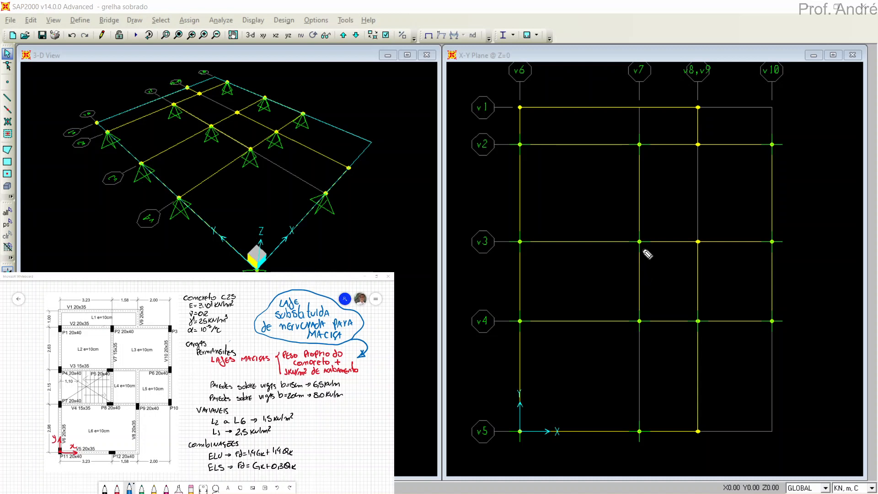
pyautogui.moveTo(640, 251)
pyautogui.mouseDown()
pyautogui.moveTo(640, 312)
pyautogui.moveTo(699, 323)
pyautogui.moveTo(701, 247)
pyautogui.moveTo(641, 244)
pyautogui.mouseUp()
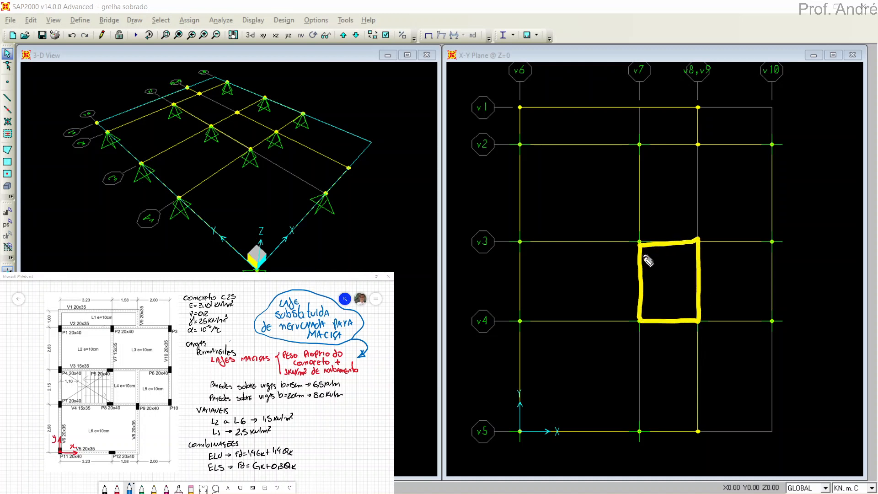
pyautogui.moveTo(643, 284); pyautogui.dragTo(699, 290)
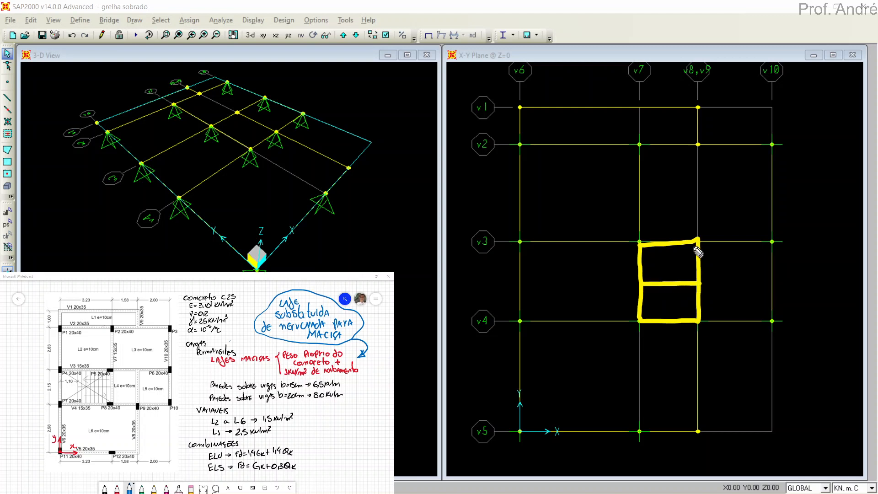
pyautogui.moveTo(698, 238); pyautogui.dragTo(698, 241)
pyautogui.moveTo(639, 237); pyautogui.dragTo(642, 243)
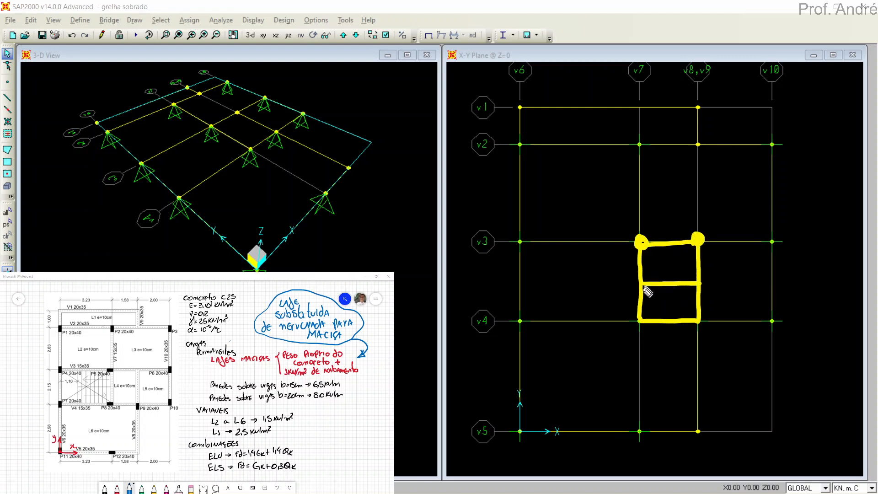
pyautogui.moveTo(641, 280); pyautogui.dragTo(643, 284)
pyautogui.moveTo(697, 281); pyautogui.dragTo(698, 284)
pyautogui.moveTo(697, 315); pyautogui.dragTo(699, 316)
pyautogui.moveTo(640, 320); pyautogui.dragTo(642, 323)
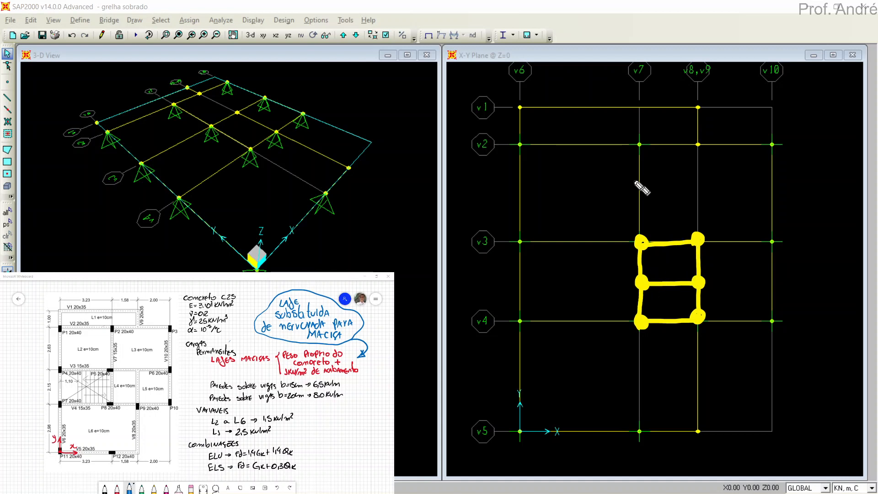
pyautogui.moveTo(670, 250)
pyautogui.mouseDown()
pyautogui.moveTo(672, 323)
pyautogui.moveTo(667, 286)
pyautogui.mouseUp()
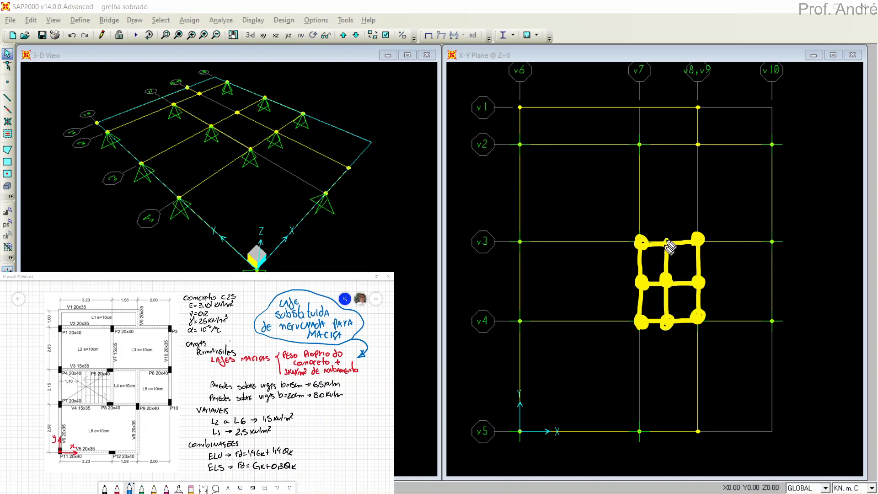
pyautogui.moveTo(670, 245); pyautogui.dragTo(668, 243)
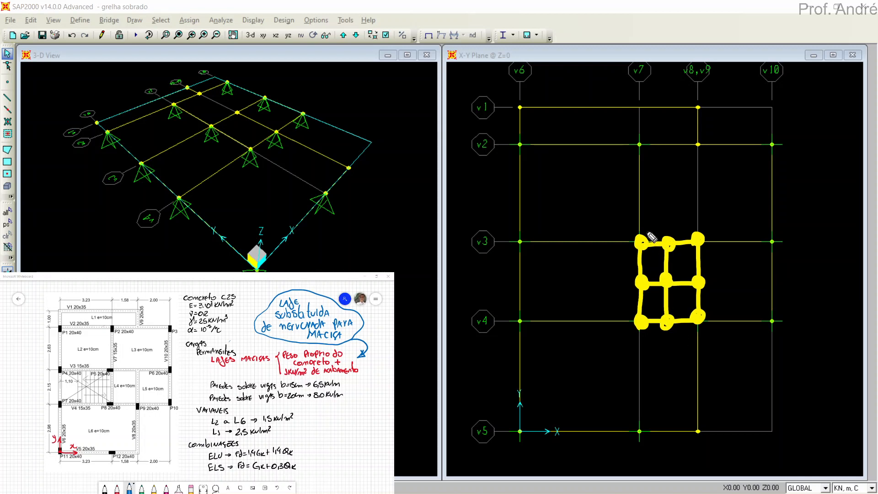
pyautogui.moveTo(648, 236)
pyautogui.mouseDown()
pyautogui.moveTo(642, 254)
pyautogui.moveTo(696, 251)
pyautogui.moveTo(654, 320)
pyautogui.moveTo(709, 303)
pyautogui.moveTo(666, 307)
pyautogui.mouseUp()
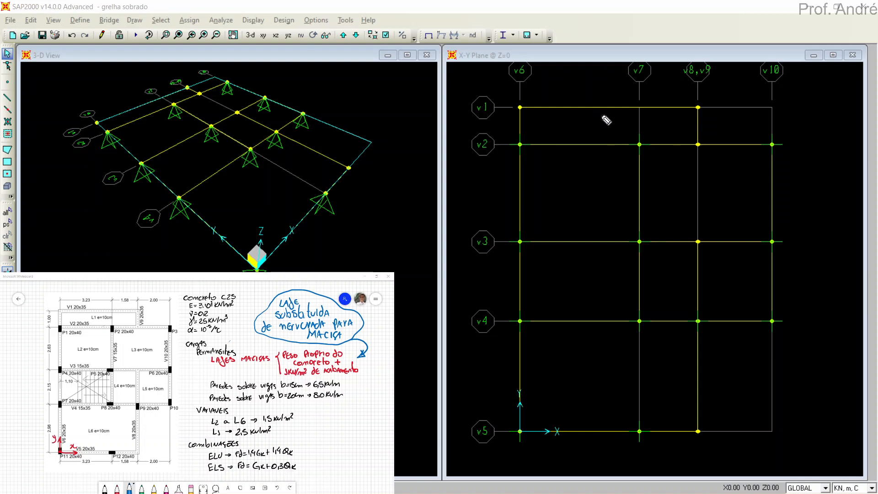
pyautogui.moveTo(639, 109); pyautogui.dragTo(639, 144)
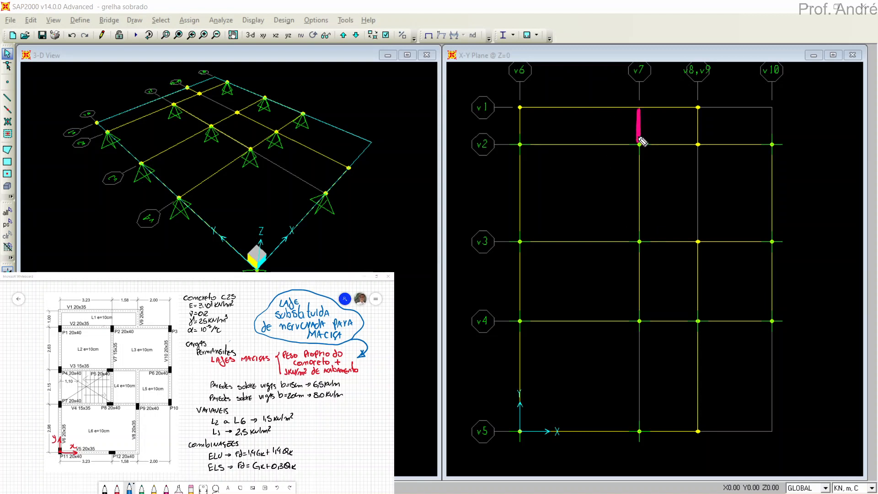
pyautogui.moveTo(518, 108)
pyautogui.mouseDown()
pyautogui.moveTo(642, 113)
pyautogui.moveTo(637, 141)
pyautogui.moveTo(556, 145)
pyautogui.moveTo(521, 136)
pyautogui.mouseUp()
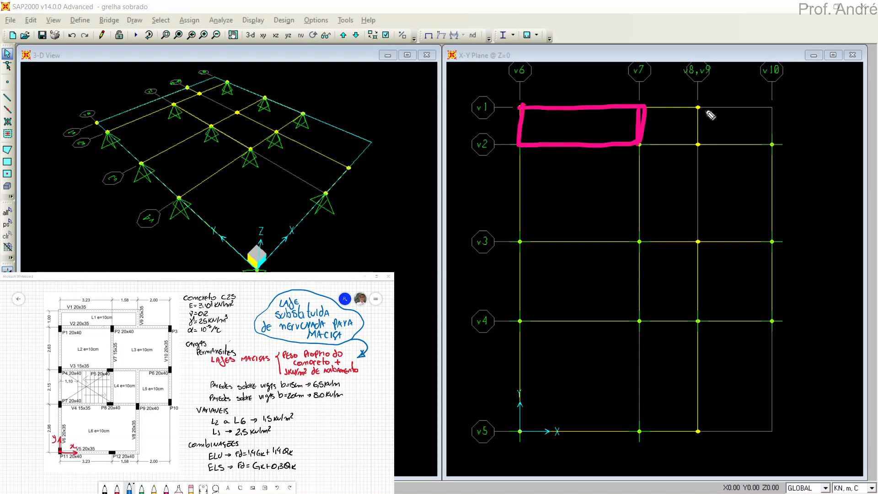
pyautogui.moveTo(644, 107)
pyautogui.mouseDown()
pyautogui.moveTo(697, 106)
pyautogui.moveTo(698, 149)
pyautogui.moveTo(633, 146)
pyautogui.mouseUp()
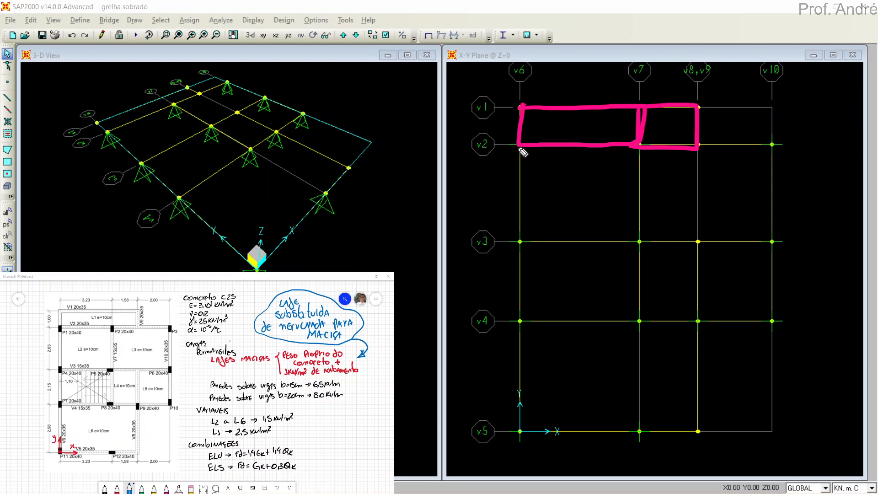
pyautogui.moveTo(518, 147)
pyautogui.mouseDown()
pyautogui.moveTo(527, 242)
pyautogui.moveTo(640, 240)
pyautogui.mouseUp()
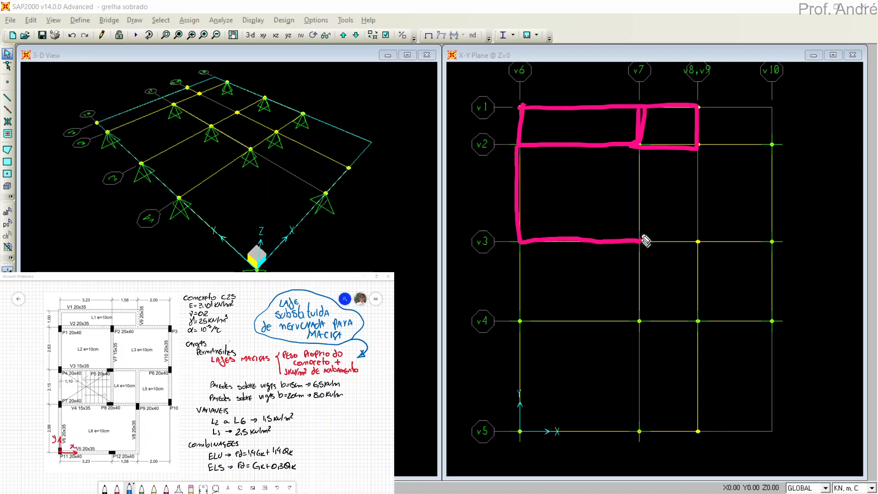
pyautogui.moveTo(639, 145); pyautogui.dragTo(640, 237)
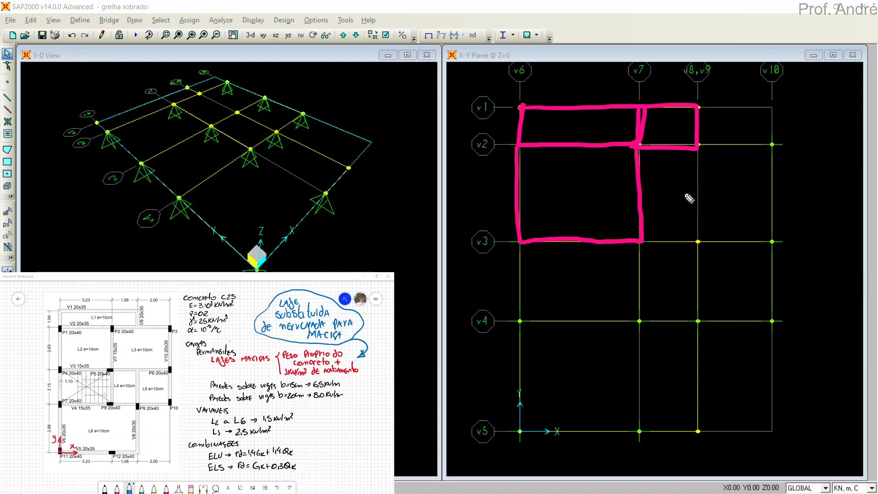
pyautogui.moveTo(643, 242)
pyautogui.mouseDown()
pyautogui.moveTo(696, 242)
pyautogui.moveTo(697, 146)
pyautogui.moveTo(768, 144)
pyautogui.moveTo(775, 242)
pyautogui.moveTo(706, 247)
pyautogui.mouseUp()
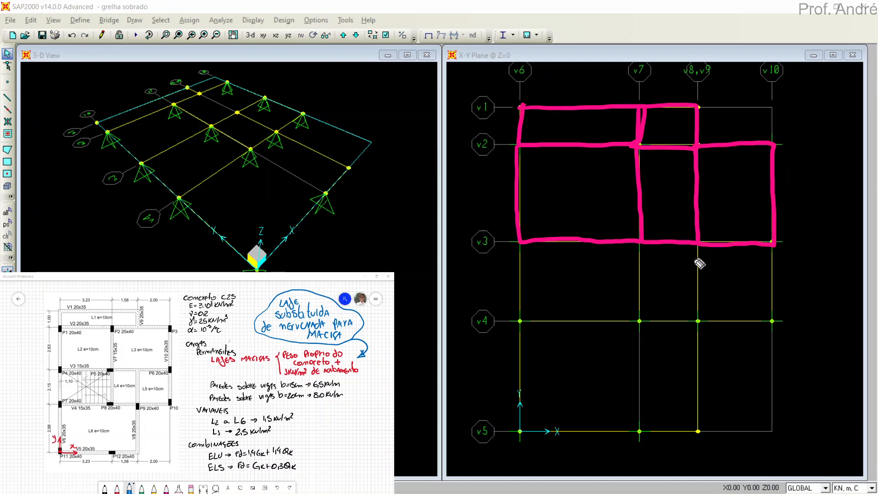
pyautogui.moveTo(643, 243)
pyautogui.mouseDown()
pyautogui.moveTo(689, 240)
pyautogui.moveTo(698, 311)
pyautogui.moveTo(675, 324)
pyautogui.moveTo(645, 318)
pyautogui.moveTo(646, 232)
pyautogui.mouseUp()
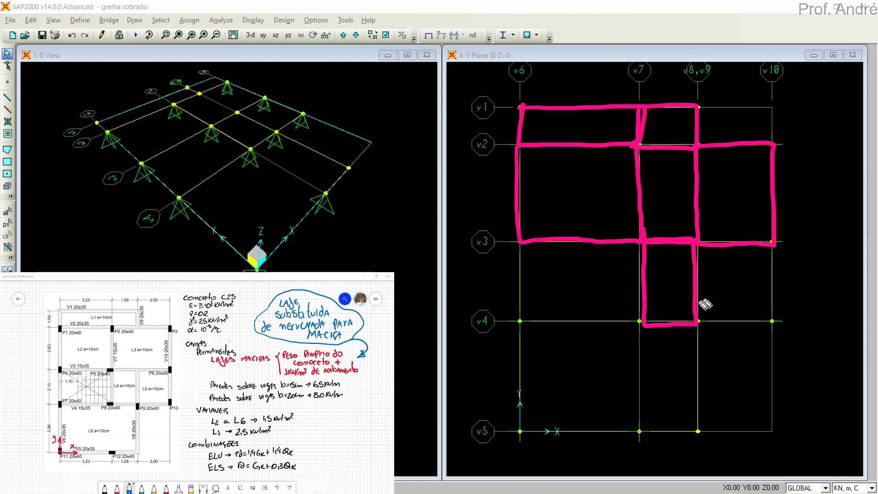
pyautogui.moveTo(698, 322)
pyautogui.mouseDown()
pyautogui.moveTo(773, 320)
pyautogui.moveTo(773, 242)
pyautogui.mouseUp()
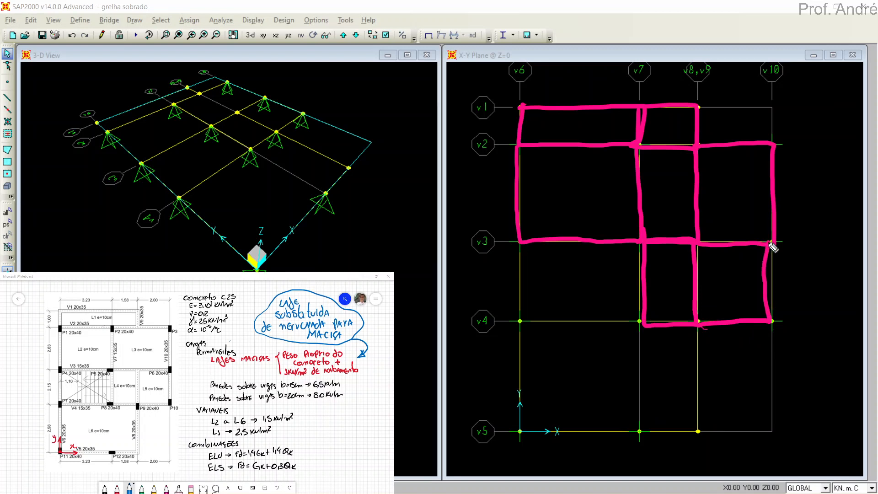
pyautogui.moveTo(514, 325)
pyautogui.mouseDown()
pyautogui.moveTo(512, 334)
pyautogui.moveTo(631, 323)
pyautogui.moveTo(644, 401)
pyautogui.moveTo(609, 437)
pyautogui.moveTo(521, 432)
pyautogui.moveTo(528, 320)
pyautogui.mouseUp()
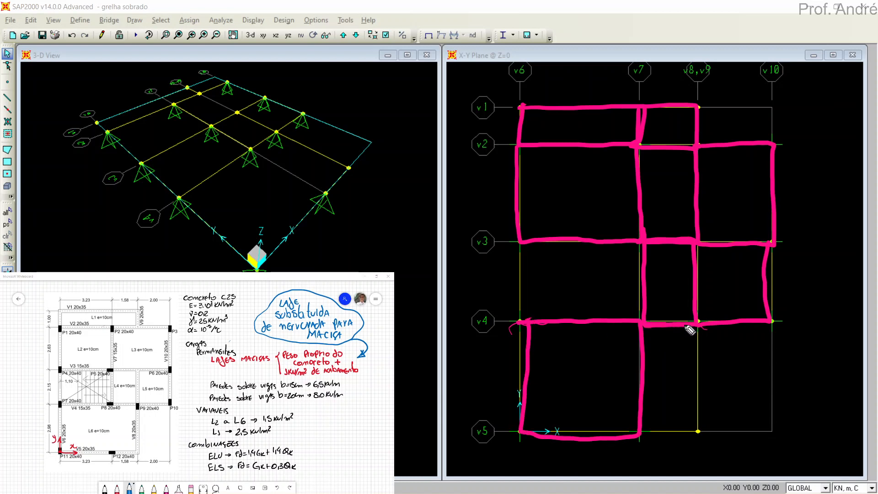
pyautogui.moveTo(699, 326)
pyautogui.mouseDown()
pyautogui.moveTo(700, 443)
pyautogui.moveTo(642, 447)
pyautogui.mouseUp()
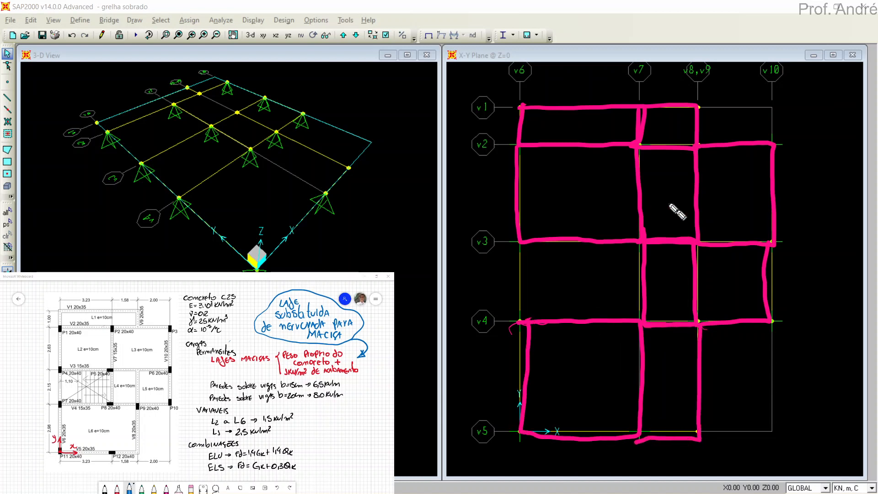
pyautogui.moveTo(691, 425); pyautogui.dragTo(552, 406)
pyautogui.moveTo(545, 318)
pyautogui.mouseDown()
pyautogui.moveTo(749, 320)
pyautogui.moveTo(750, 235)
pyautogui.moveTo(601, 174)
pyautogui.moveTo(563, 145)
pyautogui.moveTo(563, 255)
pyautogui.mouseUp()
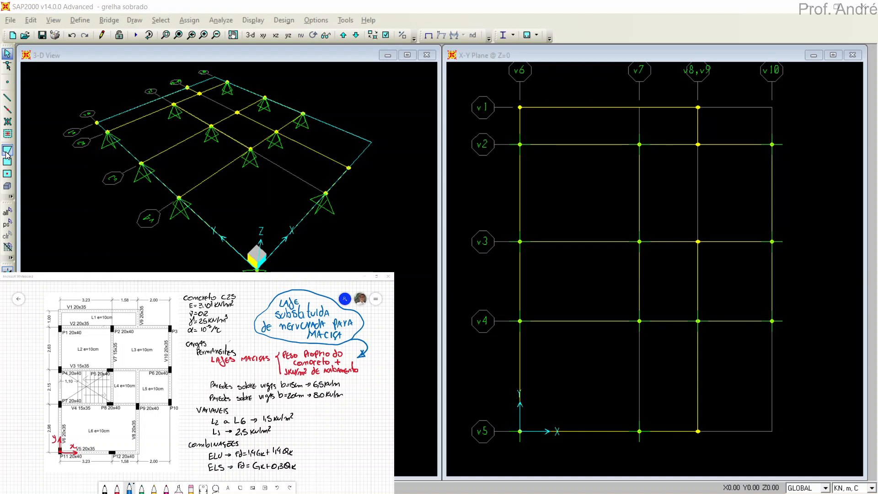
# - Quick-draw L10 area objects in the two panels between v1 and v2 and the two panels from v7 to v10 between v2 and v3
pyautogui.click(7, 174)
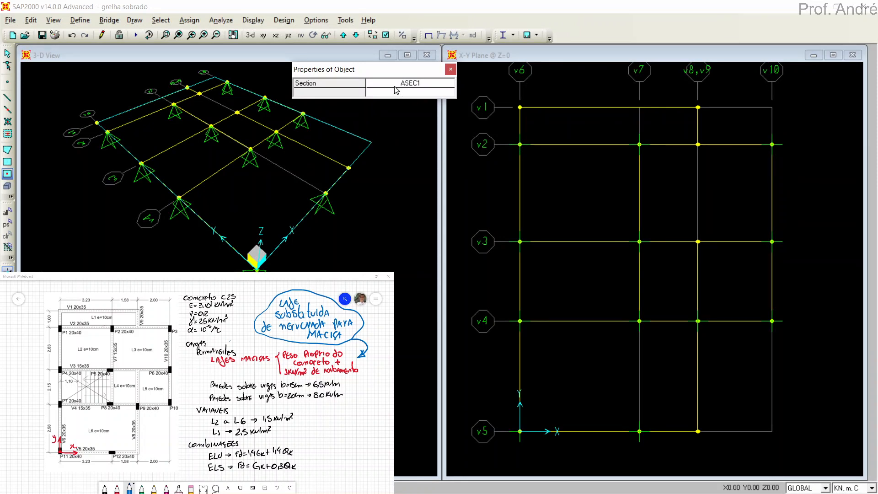
pyautogui.click(392, 83)
pyautogui.click(391, 84)
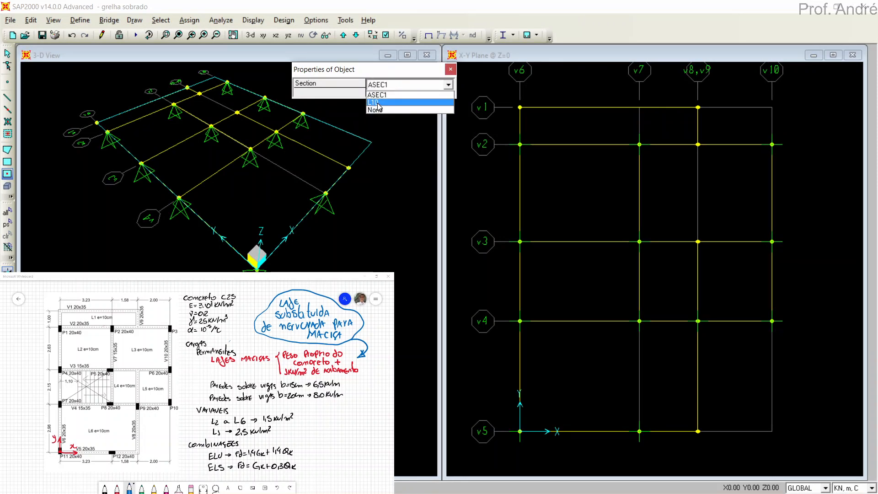
pyautogui.click(387, 102)
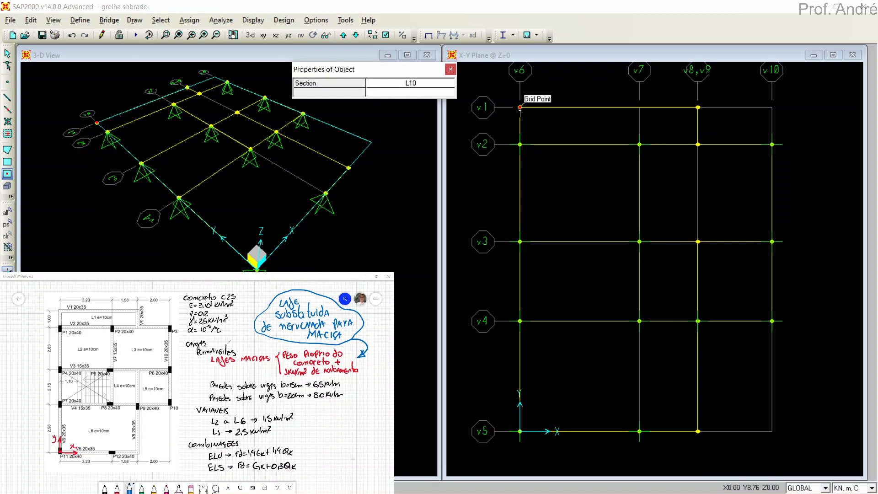
pyautogui.click(604, 137)
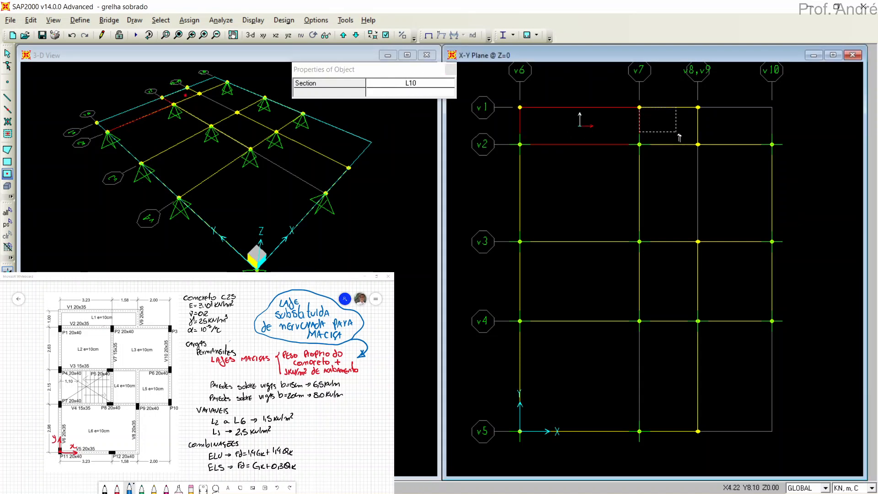
pyautogui.click(662, 129)
pyautogui.click(668, 200)
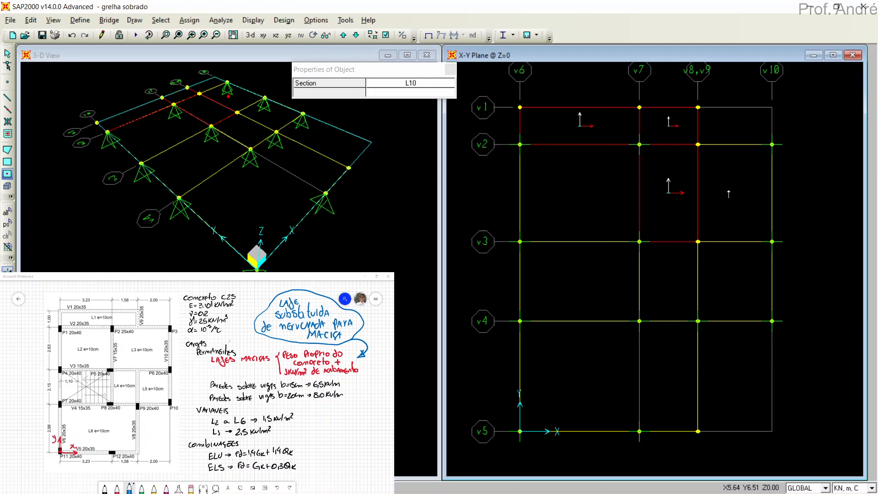
pyautogui.click(728, 195)
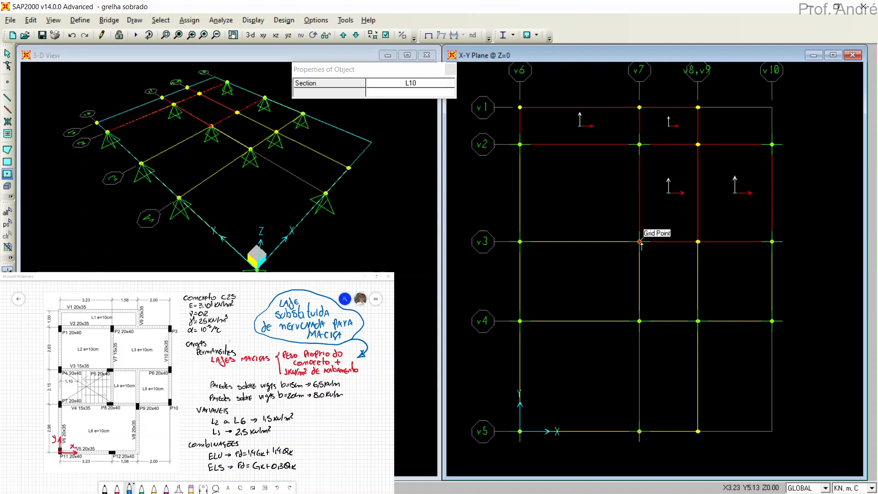
# - Add L10 areas to the panels from v7 to v10 between v3 and v4, and from v6 to v8,v9 between v4 and v5
pyautogui.moveTo(639, 242); pyautogui.dragTo(772, 321)
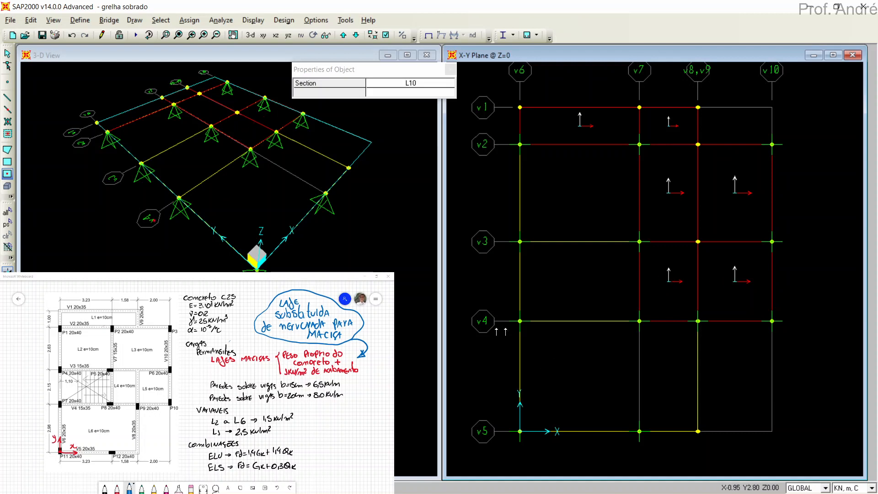
pyautogui.moveTo(520, 320); pyautogui.dragTo(698, 431)
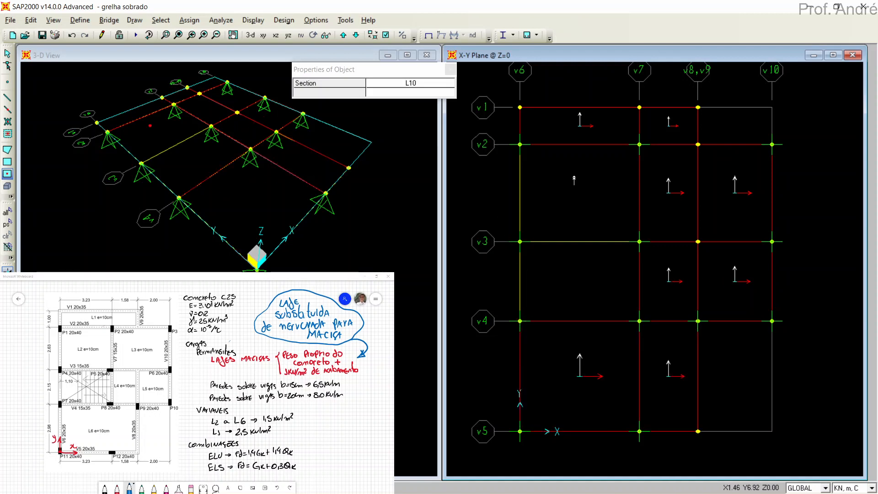
pyautogui.press('Escape')
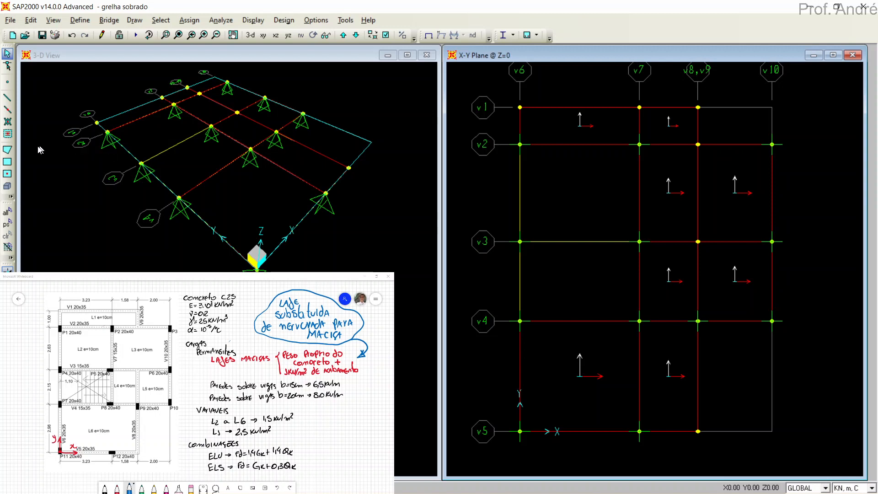
# - Quick-draw the remaining L10 slab area in the panel bounded by v6, v7, v2 and v3
pyautogui.click(7, 174)
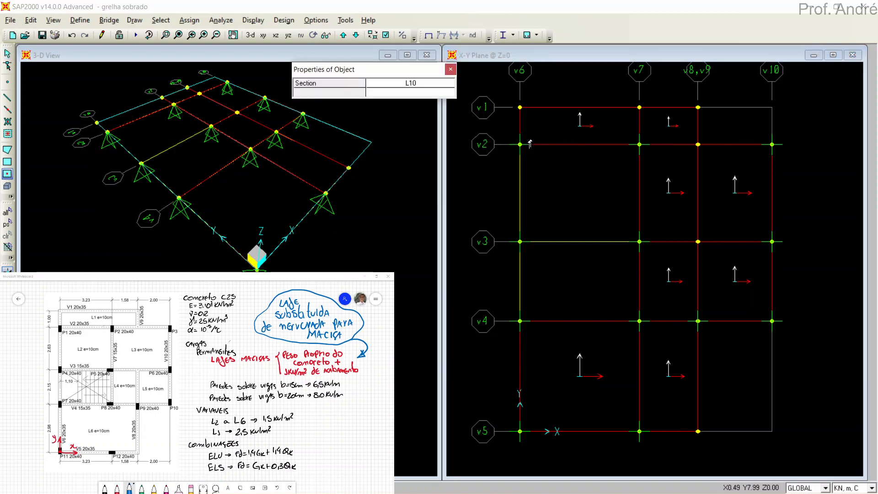
pyautogui.click(571, 182)
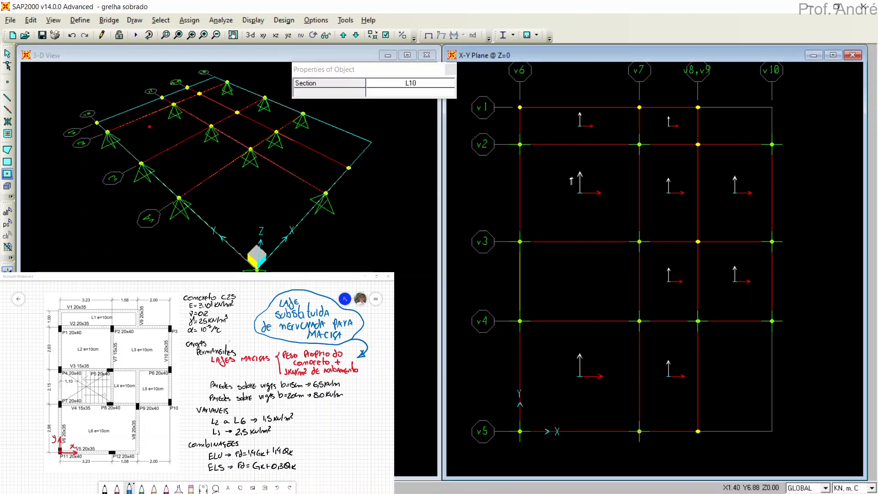
pyautogui.click(451, 69)
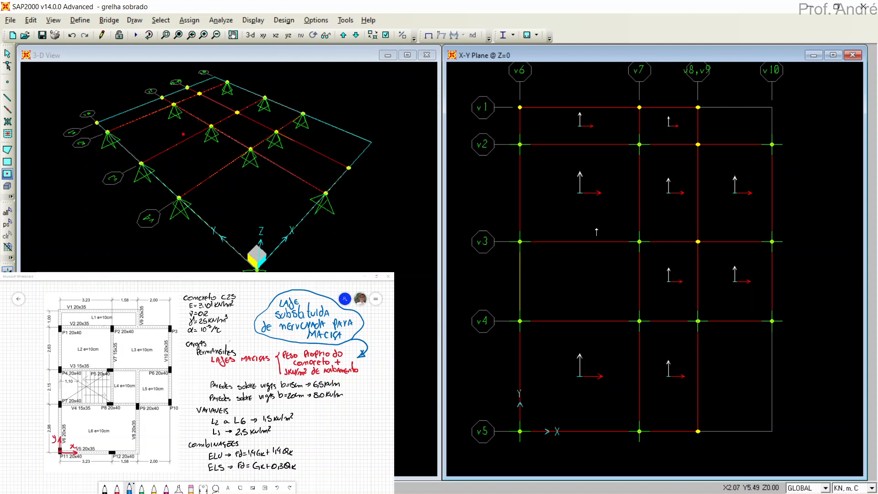
pyautogui.press('Escape')
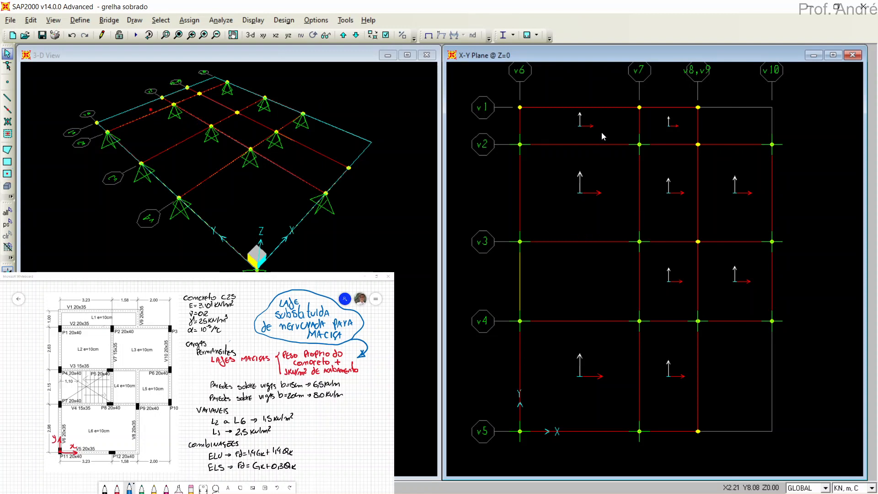
# - Turn on Fill Objects in the display options of the 3-D view so the slab areas are shaded, and reactivate the X-Y plan view
pyautogui.click(389, 123)
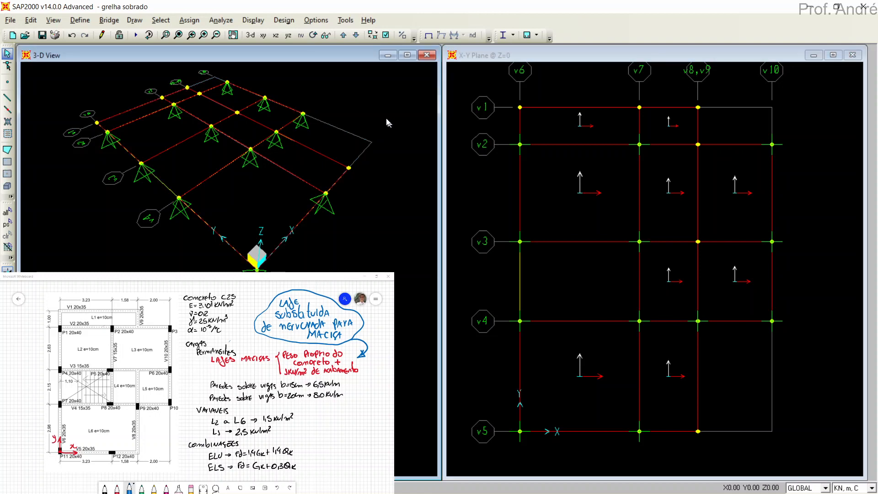
pyautogui.click(386, 36)
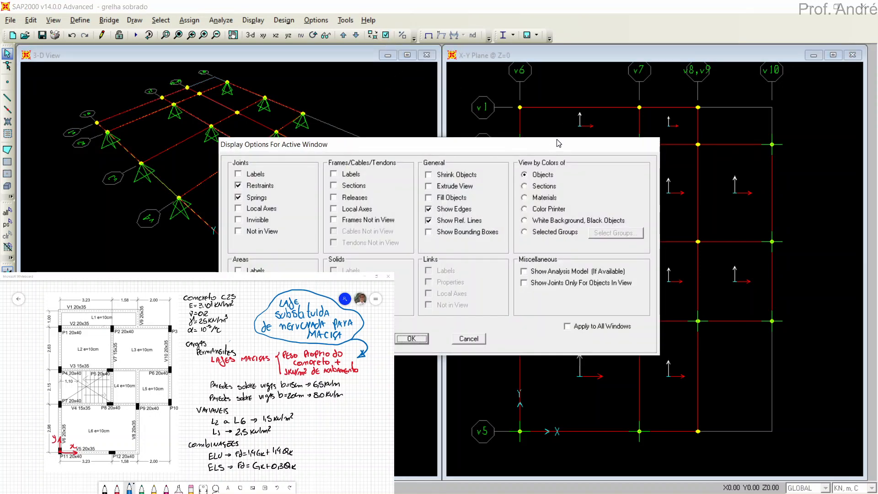
pyautogui.moveTo(558, 144); pyautogui.dragTo(686, 88)
pyautogui.click(584, 145)
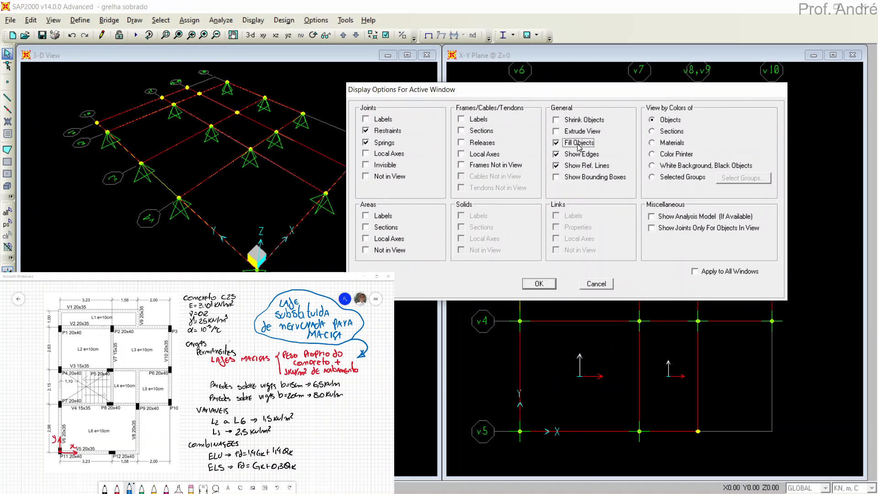
pyautogui.click(537, 283)
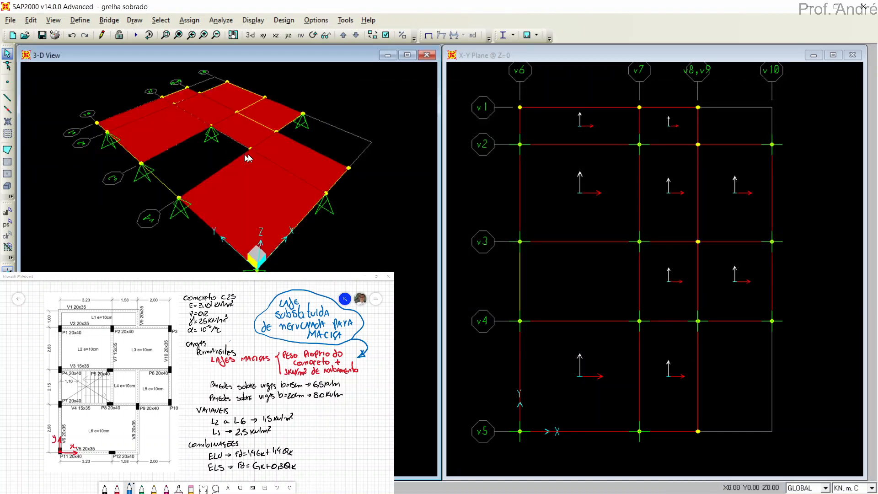
pyautogui.click(464, 191)
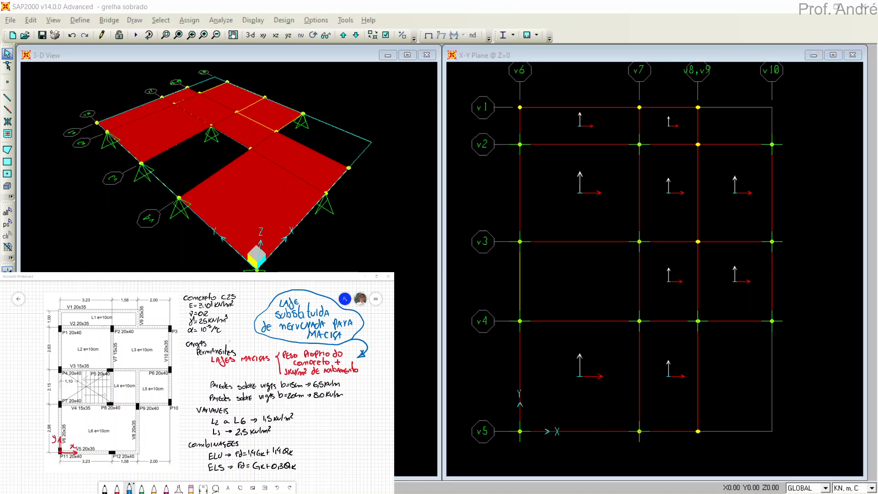
pyautogui.moveTo(673, 345)
pyautogui.mouseDown()
pyautogui.moveTo(684, 401)
pyautogui.moveTo(656, 352)
pyautogui.mouseUp()
pyautogui.moveTo(585, 346)
pyautogui.mouseDown()
pyautogui.moveTo(613, 362)
pyautogui.moveTo(610, 352)
pyautogui.mouseUp()
pyautogui.moveTo(692, 375)
pyautogui.mouseDown()
pyautogui.moveTo(666, 378)
pyautogui.moveTo(690, 374)
pyautogui.mouseUp()
pyautogui.moveTo(570, 383); pyautogui.dragTo(581, 360)
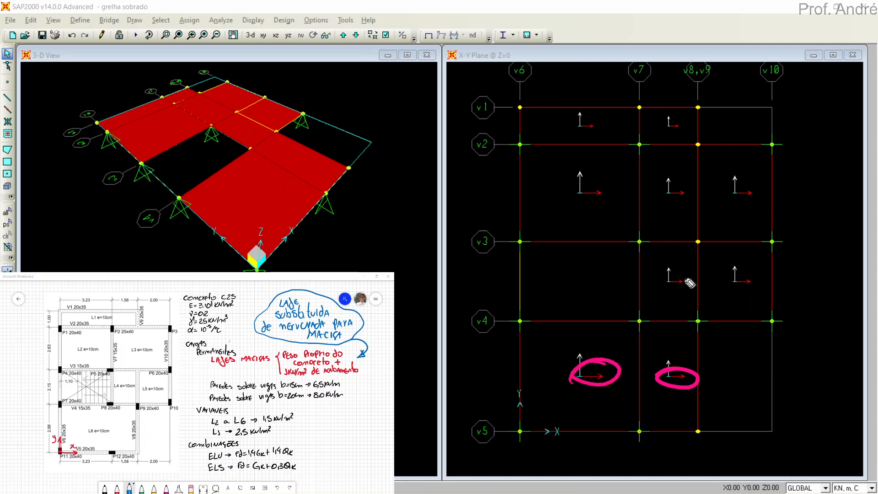
pyautogui.moveTo(688, 282); pyautogui.dragTo(682, 274)
pyautogui.moveTo(762, 277)
pyautogui.mouseDown()
pyautogui.moveTo(729, 290)
pyautogui.moveTo(763, 269)
pyautogui.mouseUp()
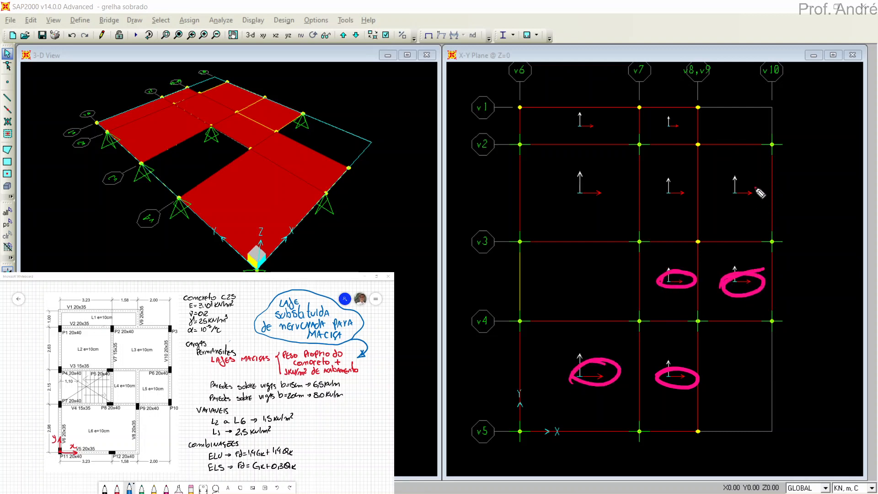
pyautogui.moveTo(759, 192); pyautogui.dragTo(752, 182)
pyautogui.moveTo(686, 184); pyautogui.dragTo(684, 183)
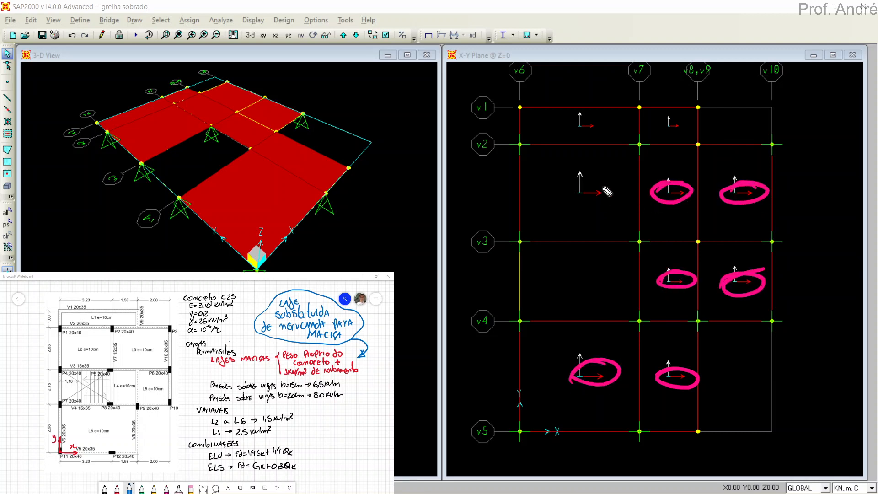
pyautogui.moveTo(607, 192)
pyautogui.mouseDown()
pyautogui.moveTo(588, 212)
pyautogui.moveTo(602, 185)
pyautogui.mouseUp()
pyautogui.moveTo(688, 119)
pyautogui.mouseDown()
pyautogui.moveTo(572, 130)
pyautogui.moveTo(586, 271)
pyautogui.moveTo(664, 392)
pyautogui.moveTo(681, 141)
pyautogui.moveTo(739, 223)
pyautogui.moveTo(747, 280)
pyautogui.mouseUp()
pyautogui.moveTo(577, 340); pyautogui.dragTo(567, 401)
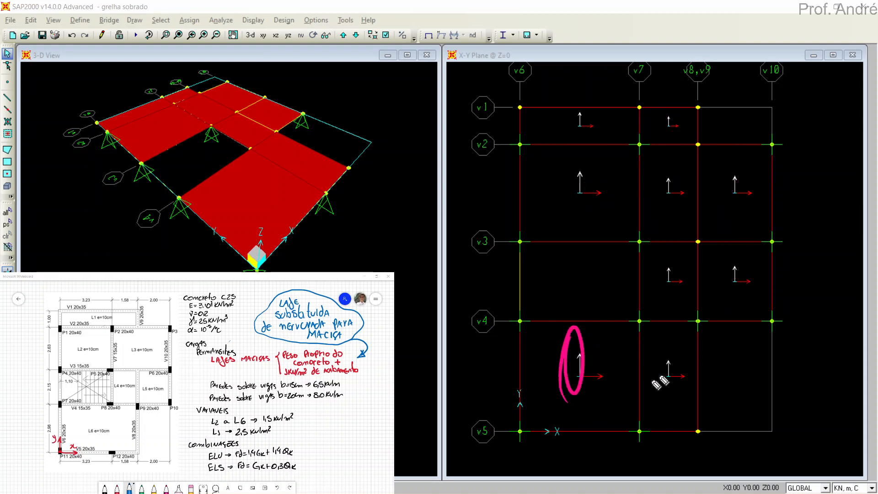
pyautogui.moveTo(678, 341)
pyautogui.mouseDown()
pyautogui.moveTo(665, 357)
pyautogui.moveTo(672, 390)
pyautogui.mouseUp()
pyautogui.moveTo(669, 249)
pyautogui.mouseDown()
pyautogui.moveTo(662, 261)
pyautogui.moveTo(670, 250)
pyautogui.mouseUp()
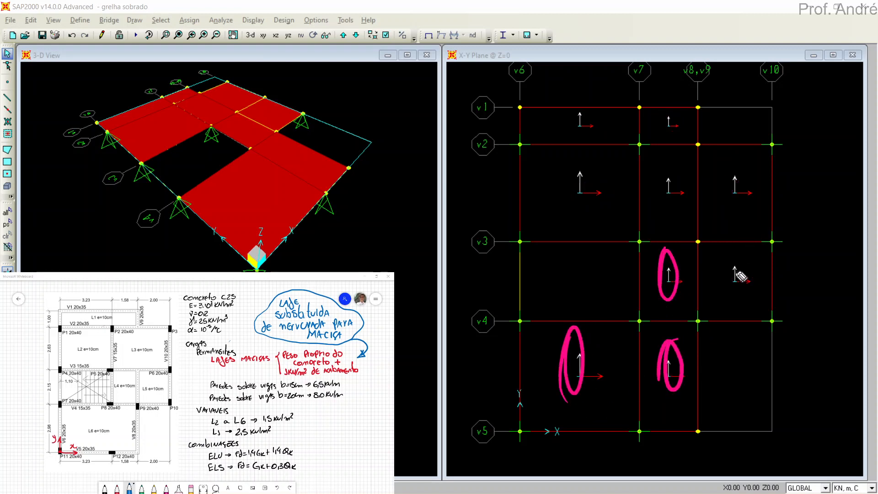
pyautogui.moveTo(739, 254)
pyautogui.mouseDown()
pyautogui.moveTo(733, 297)
pyautogui.moveTo(730, 281)
pyautogui.mouseUp()
pyautogui.moveTo(737, 156); pyautogui.dragTo(740, 166)
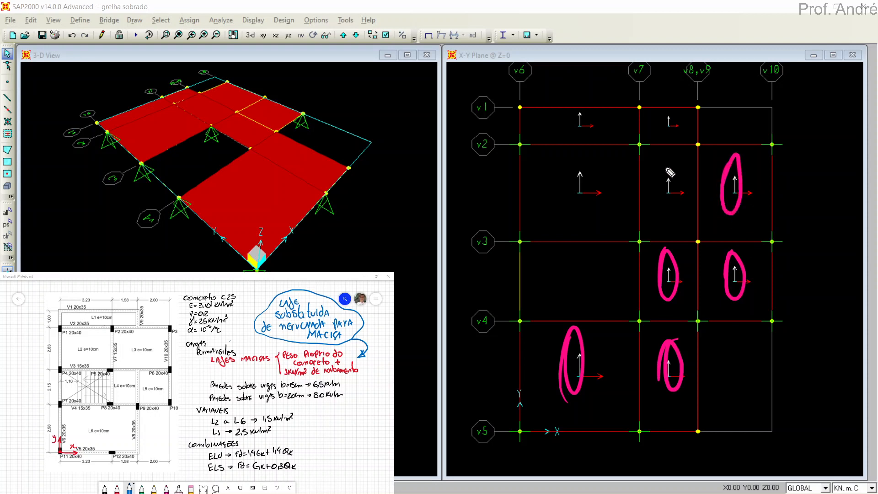
pyautogui.moveTo(670, 160); pyautogui.dragTo(654, 219)
pyautogui.moveTo(582, 155); pyautogui.dragTo(571, 197)
pyautogui.moveTo(570, 94)
pyautogui.mouseDown()
pyautogui.moveTo(567, 115)
pyautogui.moveTo(572, 93)
pyautogui.mouseUp()
pyautogui.moveTo(673, 96); pyautogui.dragTo(653, 110)
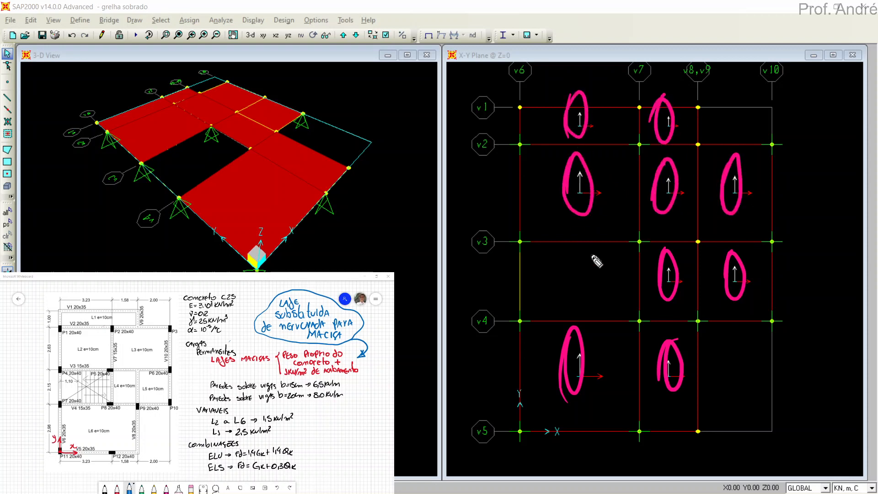
pyautogui.moveTo(582, 119)
pyautogui.mouseDown()
pyautogui.moveTo(673, 150)
pyautogui.moveTo(663, 192)
pyautogui.moveTo(678, 274)
pyautogui.moveTo(619, 362)
pyautogui.moveTo(581, 363)
pyautogui.mouseUp()
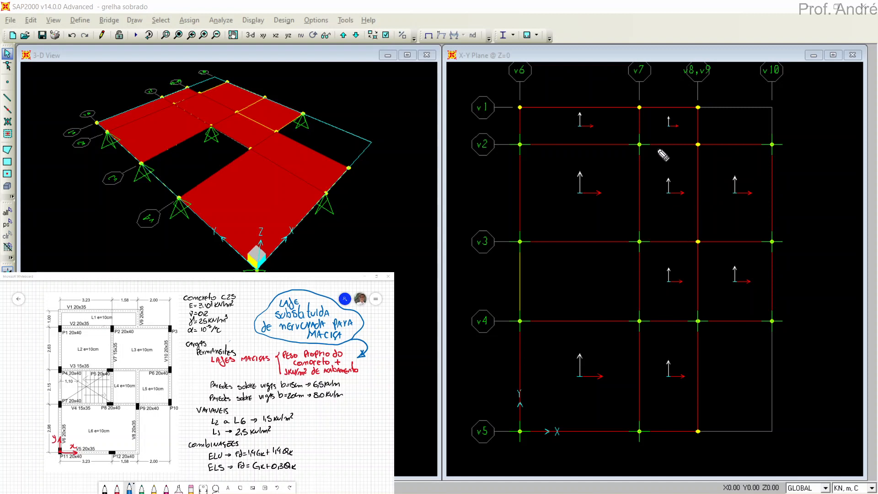
pyautogui.moveTo(642, 118)
pyautogui.mouseDown()
pyautogui.moveTo(642, 146)
pyautogui.moveTo(680, 144)
pyautogui.moveTo(701, 119)
pyautogui.moveTo(696, 146)
pyautogui.mouseUp()
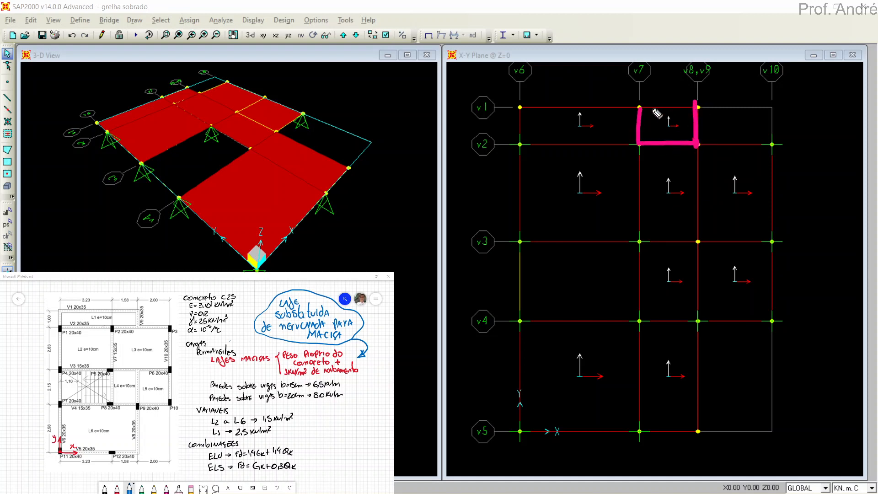
pyautogui.moveTo(643, 108); pyautogui.dragTo(699, 108)
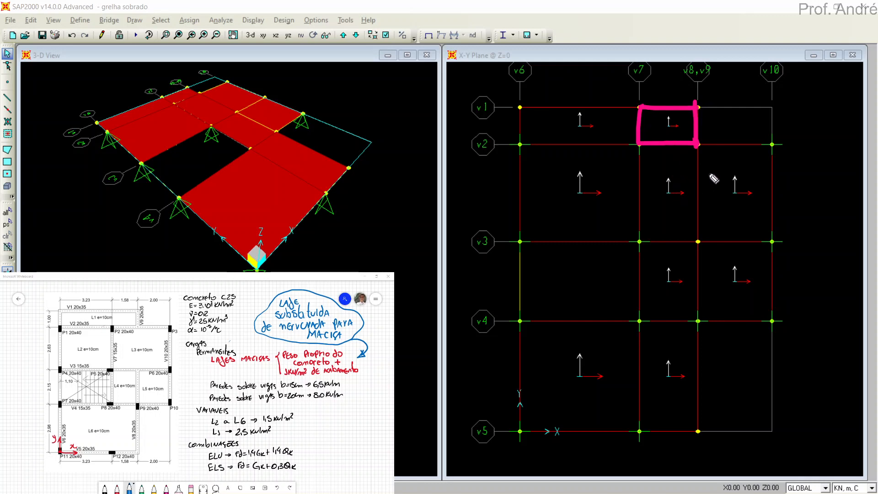
pyautogui.moveTo(786, 106)
pyautogui.mouseDown()
pyautogui.moveTo(804, 106)
pyautogui.moveTo(791, 145)
pyautogui.mouseUp()
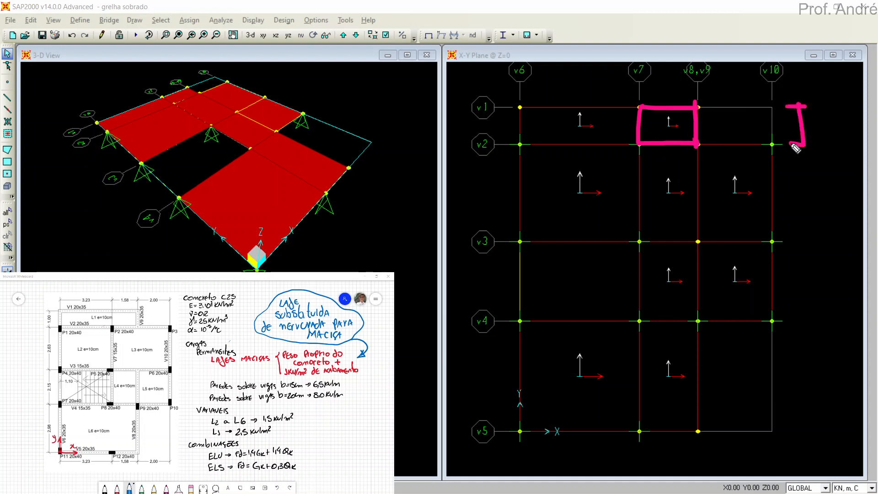
pyautogui.moveTo(815, 108)
pyautogui.mouseDown()
pyautogui.moveTo(817, 129)
pyautogui.moveTo(825, 129)
pyautogui.mouseUp()
pyautogui.moveTo(638, 76)
pyautogui.mouseDown()
pyautogui.moveTo(639, 95)
pyautogui.moveTo(690, 83)
pyautogui.moveTo(692, 96)
pyautogui.moveTo(753, 85)
pyautogui.mouseUp()
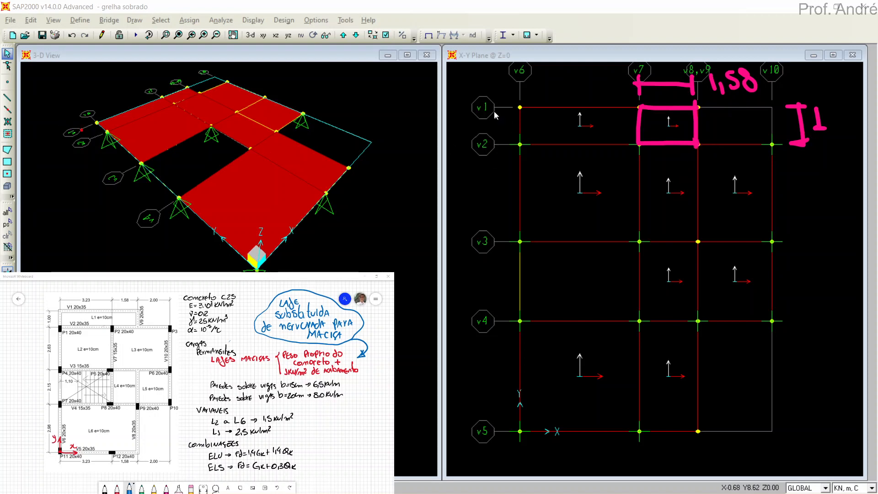
# - Select the entire floor grid in the X-Y plan view and open the Divide Areas settings for the selected slabs
pyautogui.moveTo(478, 92); pyautogui.dragTo(822, 448)
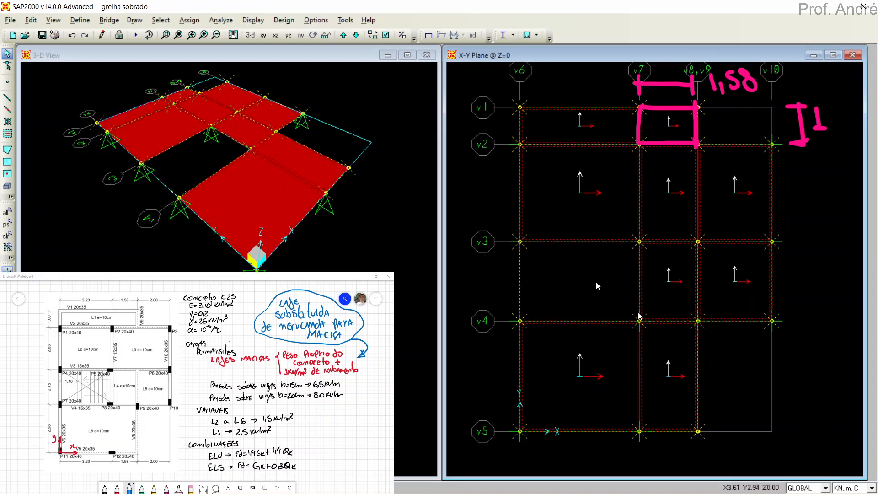
pyautogui.click(30, 20)
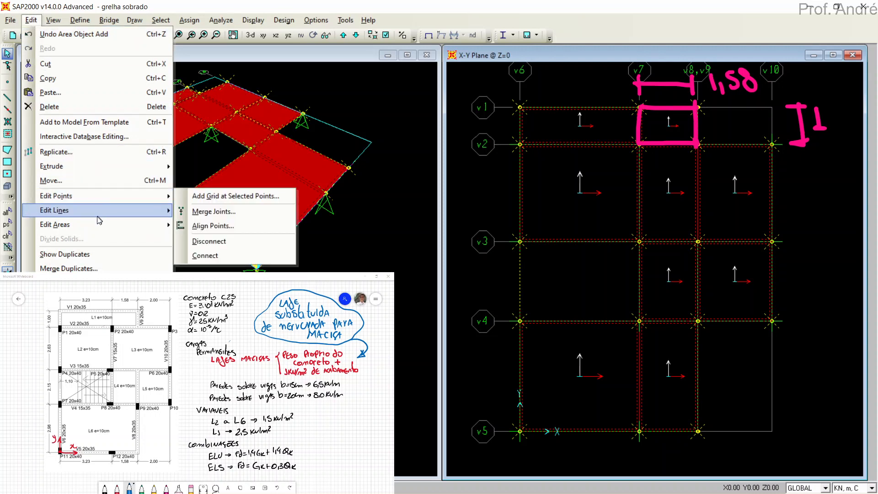
pyautogui.moveTo(96, 225)
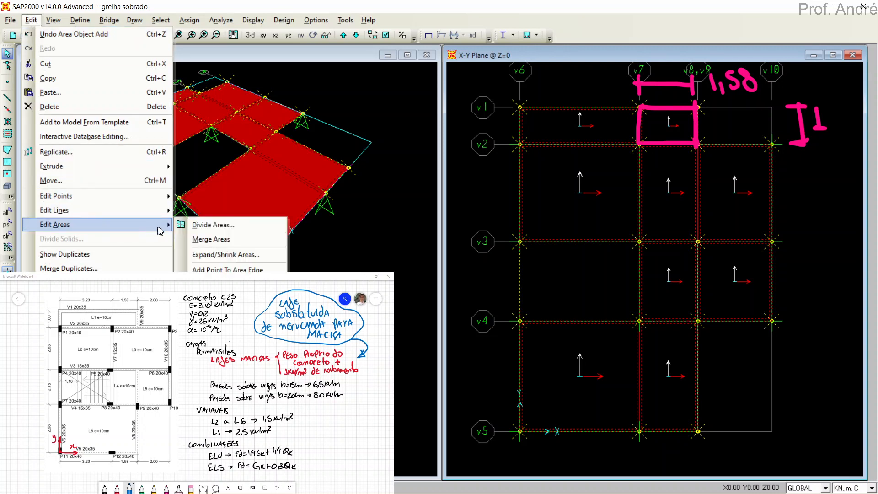
pyautogui.click(201, 228)
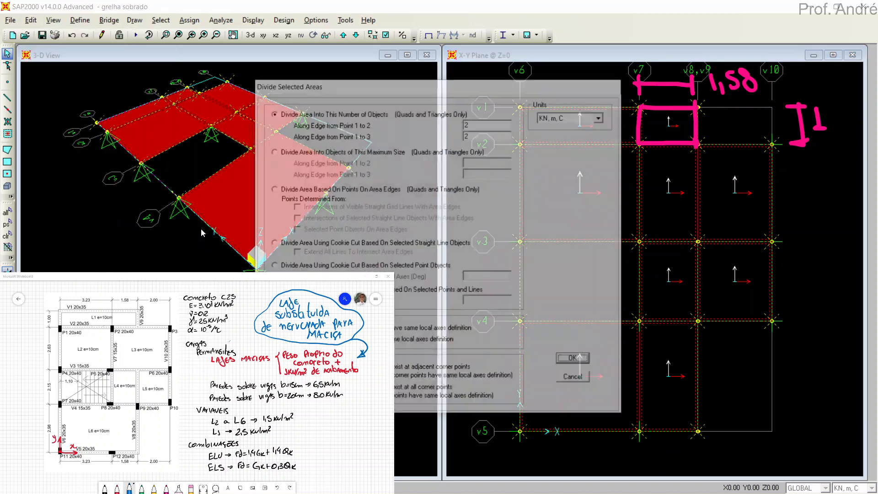
pyautogui.moveTo(440, 89); pyautogui.dragTo(611, 146)
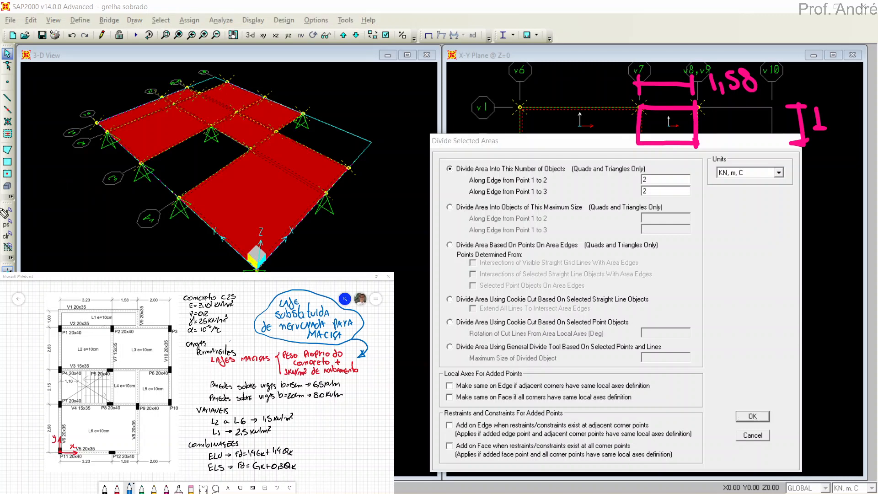
pyautogui.moveTo(647, 164)
pyautogui.mouseDown()
pyautogui.moveTo(632, 199)
pyautogui.moveTo(656, 174)
pyautogui.mouseUp()
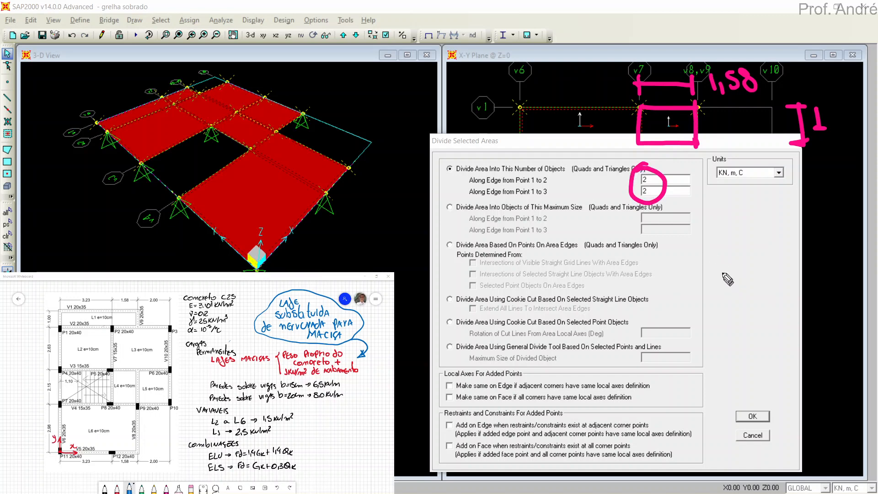
pyautogui.moveTo(720, 271)
pyautogui.mouseDown()
pyautogui.moveTo(720, 316)
pyautogui.moveTo(772, 318)
pyautogui.moveTo(712, 317)
pyautogui.mouseUp()
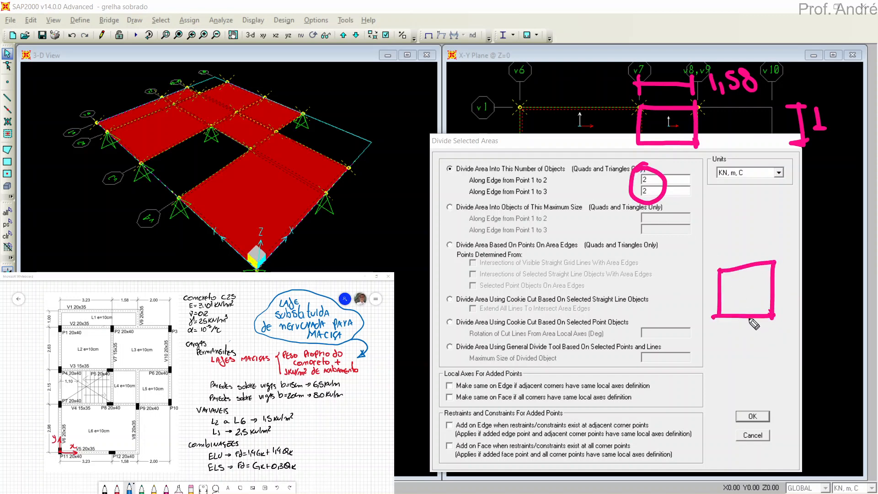
pyautogui.moveTo(742, 264)
pyautogui.mouseDown()
pyautogui.moveTo(744, 316)
pyautogui.moveTo(741, 293)
pyautogui.moveTo(781, 290)
pyautogui.mouseUp()
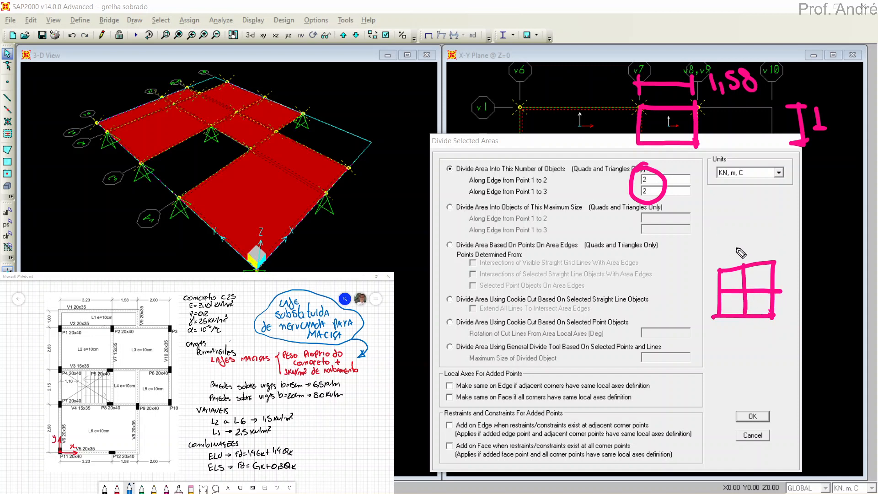
pyautogui.moveTo(740, 250)
pyautogui.mouseDown(button='right')
pyautogui.moveTo(745, 292)
pyautogui.moveTo(715, 250)
pyautogui.moveTo(645, 187)
pyautogui.mouseUp(button='right')
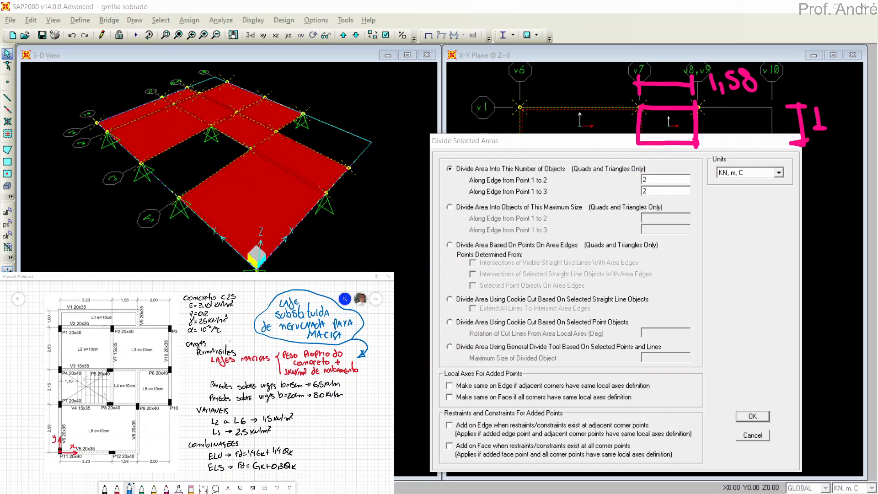
# - Choose to divide the selected areas into objects of a maximum size along both edges
pyautogui.click(460, 210)
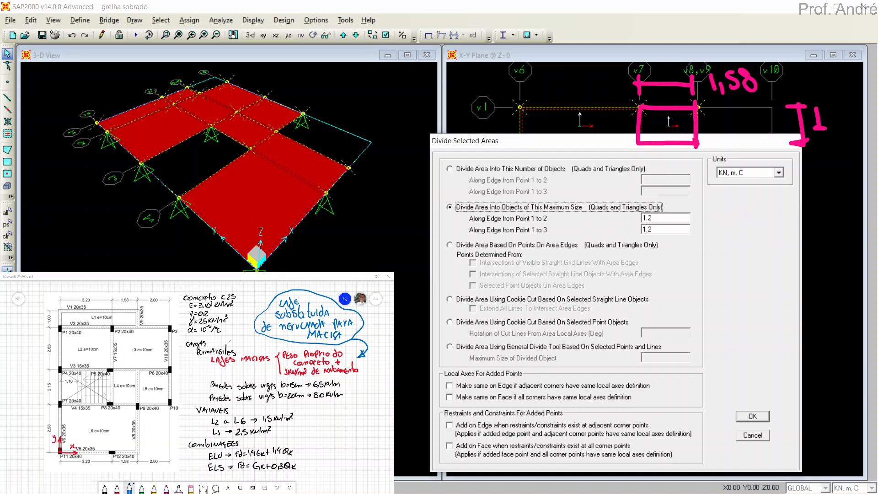
pyautogui.click(9, 210)
pyautogui.moveTo(718, 249)
pyautogui.mouseDown()
pyautogui.moveTo(719, 323)
pyautogui.moveTo(772, 246)
pyautogui.moveTo(786, 345)
pyautogui.moveTo(719, 353)
pyautogui.moveTo(717, 313)
pyautogui.mouseUp()
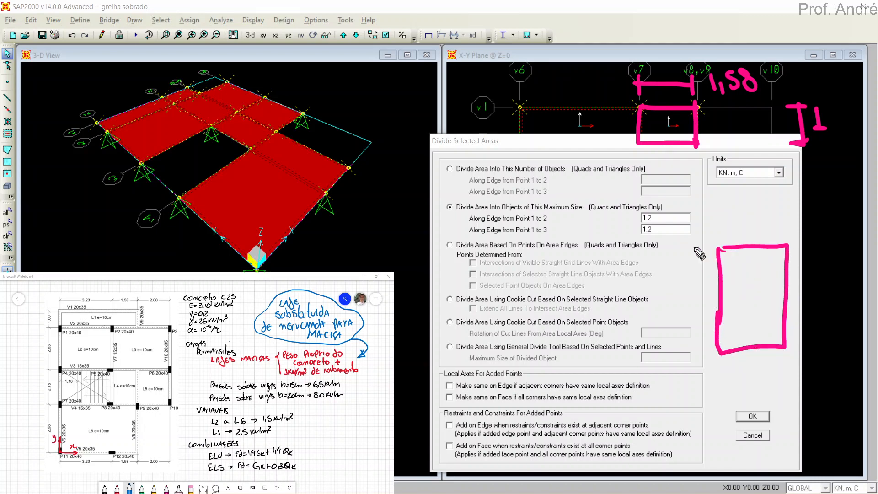
pyautogui.moveTo(645, 202)
pyautogui.mouseDown()
pyautogui.moveTo(658, 243)
pyautogui.moveTo(642, 215)
pyautogui.mouseUp()
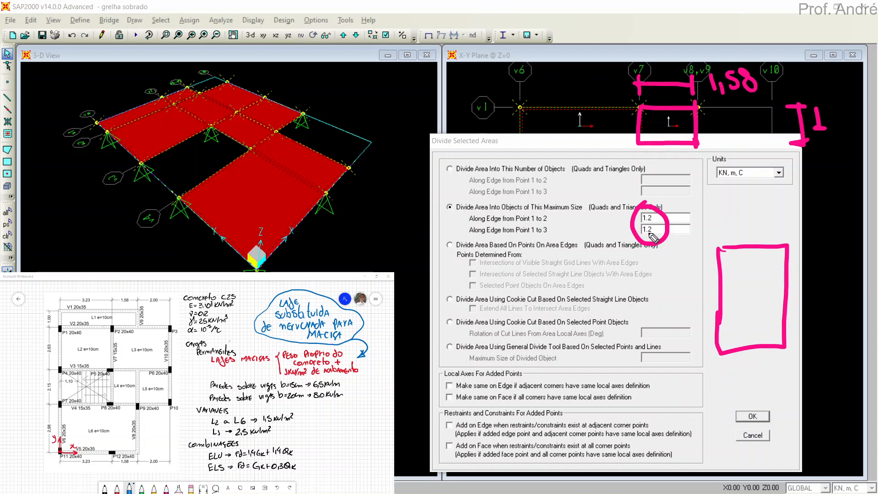
pyautogui.moveTo(718, 279); pyautogui.dragTo(789, 278)
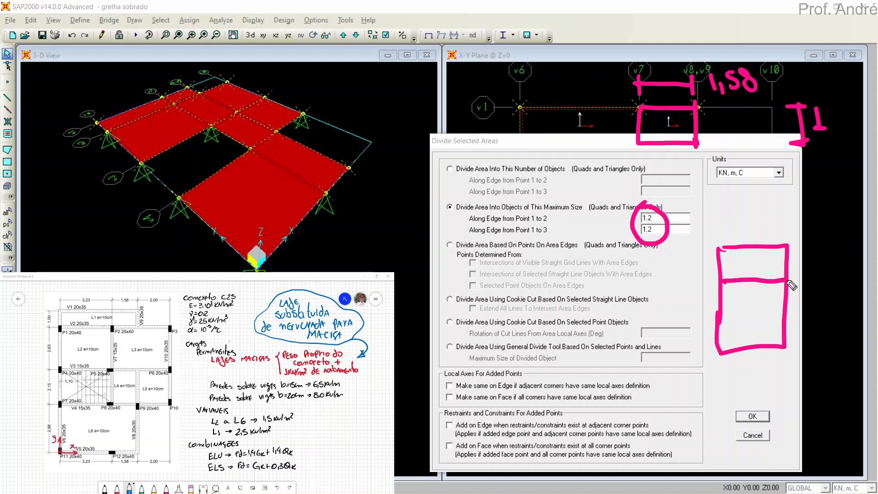
pyautogui.moveTo(714, 320); pyautogui.dragTo(790, 314)
pyautogui.moveTo(748, 248); pyautogui.dragTo(753, 357)
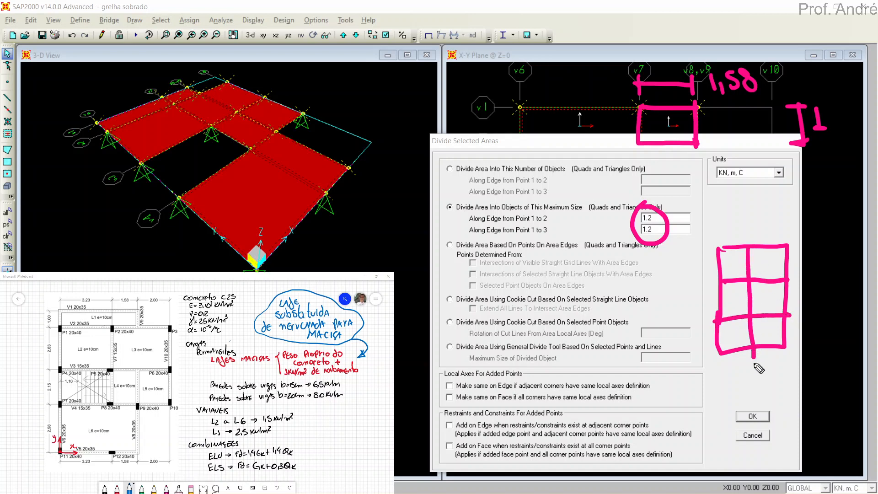
pyautogui.moveTo(714, 210)
pyautogui.mouseDown()
pyautogui.moveTo(715, 239)
pyautogui.moveTo(748, 223)
pyautogui.moveTo(747, 239)
pyautogui.mouseUp()
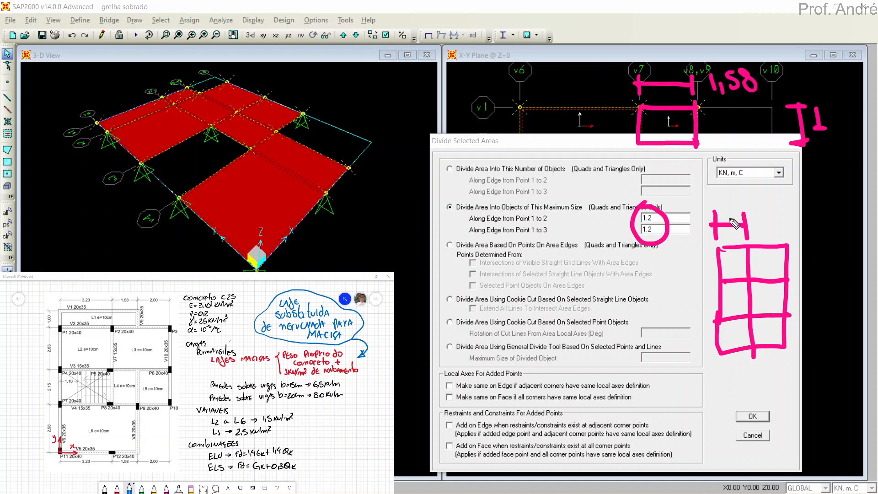
pyautogui.moveTo(691, 252)
pyautogui.mouseDown()
pyautogui.moveTo(707, 250)
pyautogui.moveTo(701, 281)
pyautogui.moveTo(709, 278)
pyautogui.moveTo(680, 281)
pyautogui.mouseUp()
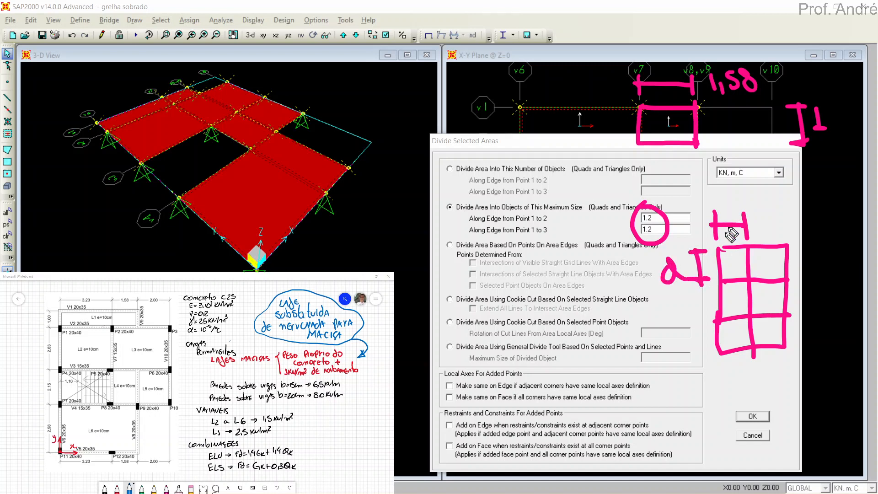
pyautogui.moveTo(731, 200)
pyautogui.mouseDown()
pyautogui.moveTo(720, 209)
pyautogui.moveTo(780, 228)
pyautogui.mouseUp()
pyautogui.moveTo(786, 192); pyautogui.dragTo(784, 230)
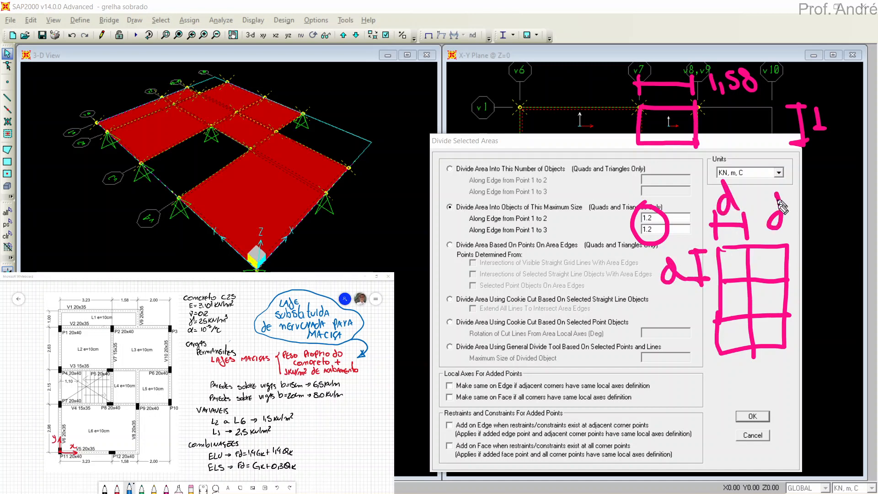
pyautogui.click(797, 197)
pyautogui.moveTo(797, 197); pyautogui.dragTo(806, 231)
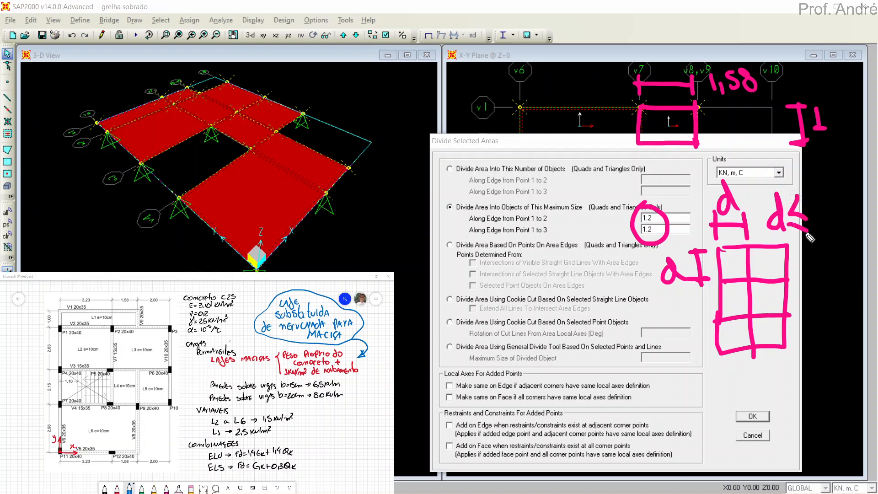
pyautogui.moveTo(817, 195)
pyautogui.mouseDown()
pyautogui.moveTo(816, 221)
pyautogui.moveTo(843, 210)
pyautogui.mouseUp()
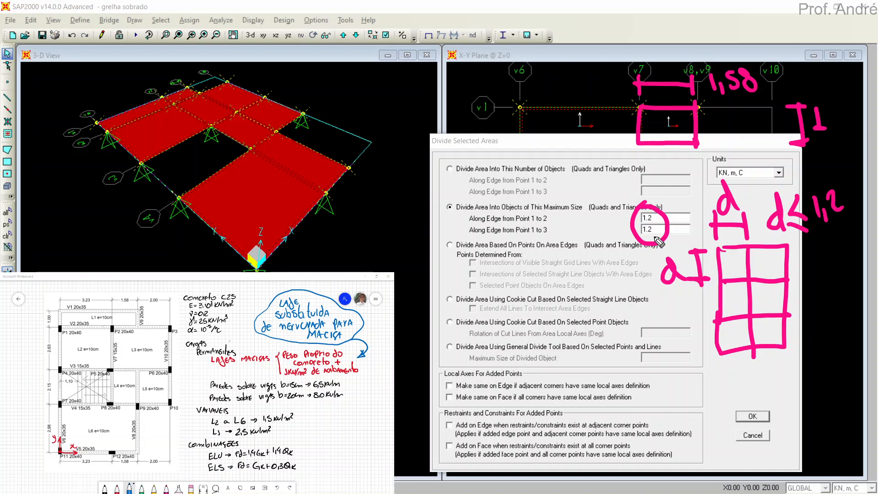
pyautogui.hotkey('ctrl', 'z')
pyautogui.moveTo(684, 220)
pyautogui.mouseDown()
pyautogui.moveTo(788, 204)
pyautogui.moveTo(788, 232)
pyautogui.moveTo(695, 247)
pyautogui.moveTo(743, 232)
pyautogui.moveTo(756, 287)
pyautogui.moveTo(785, 305)
pyautogui.mouseUp()
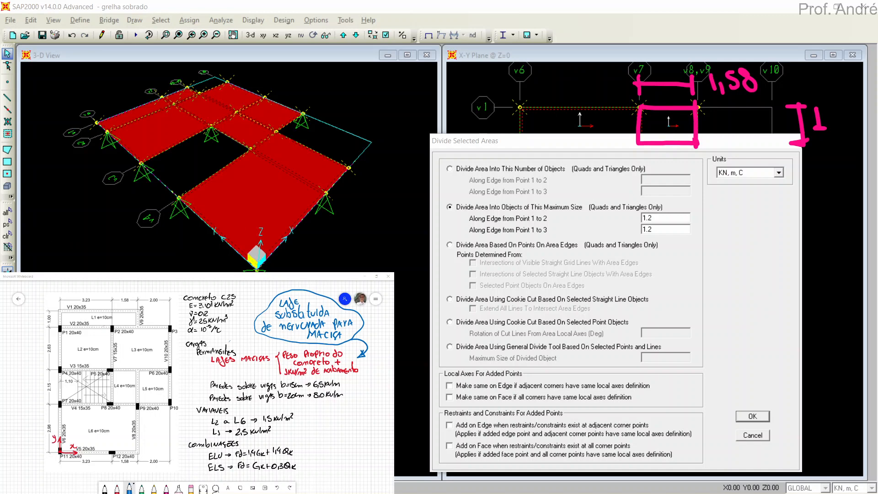
# - Divide the selected slab areas into objects with a maximum size of 1.58 m along both edges
pyautogui.doubleClick(671, 219)
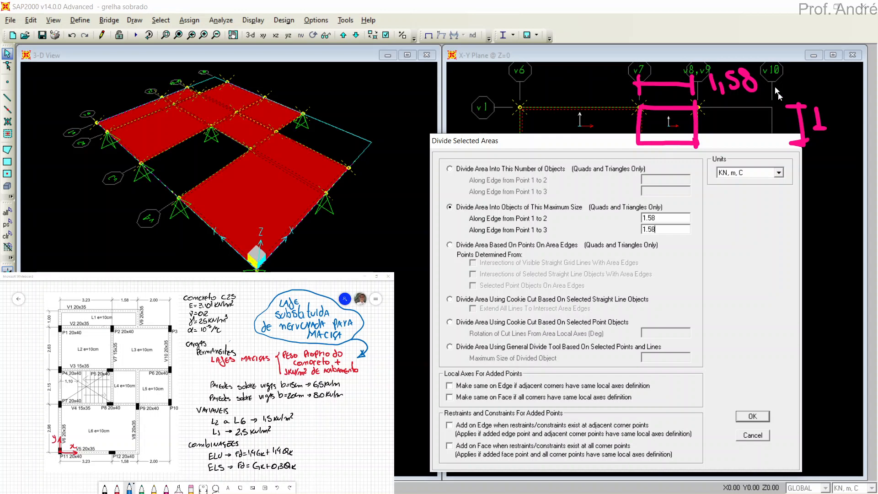
pyautogui.click(748, 419)
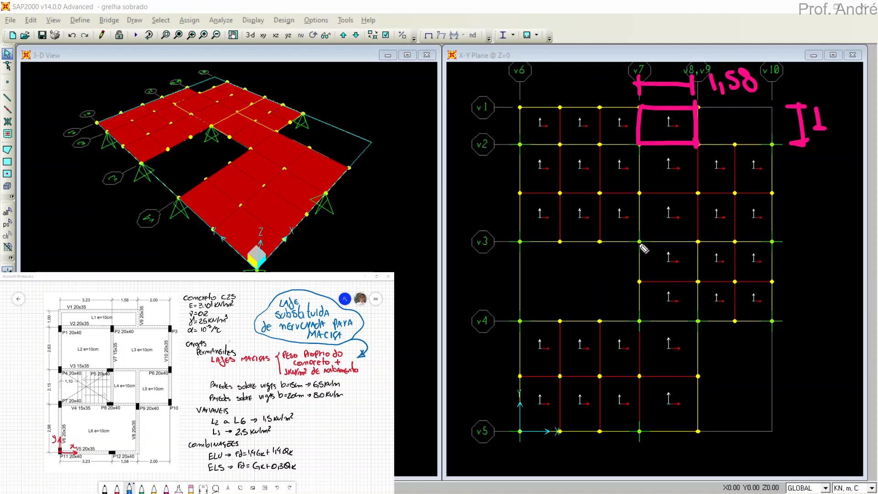
pyautogui.moveTo(640, 245)
pyautogui.mouseDown()
pyautogui.moveTo(684, 244)
pyautogui.moveTo(698, 256)
pyautogui.moveTo(698, 322)
pyautogui.moveTo(646, 322)
pyautogui.moveTo(638, 236)
pyautogui.mouseUp()
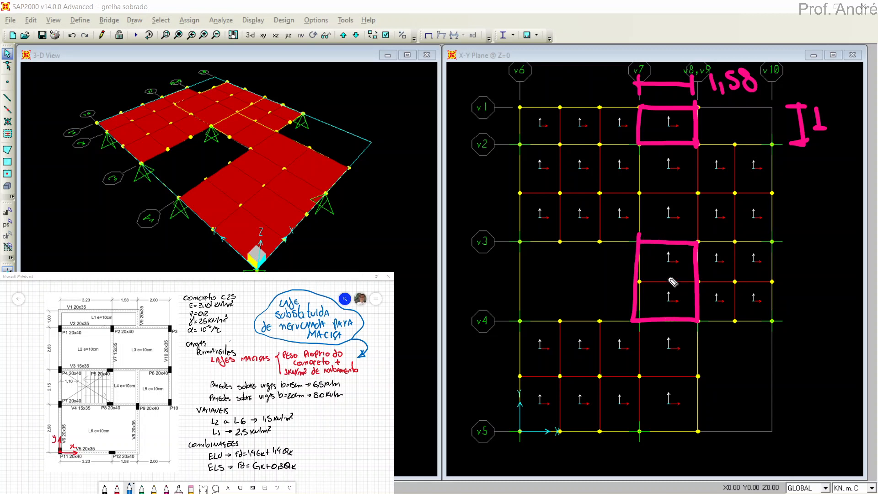
pyautogui.click(638, 256)
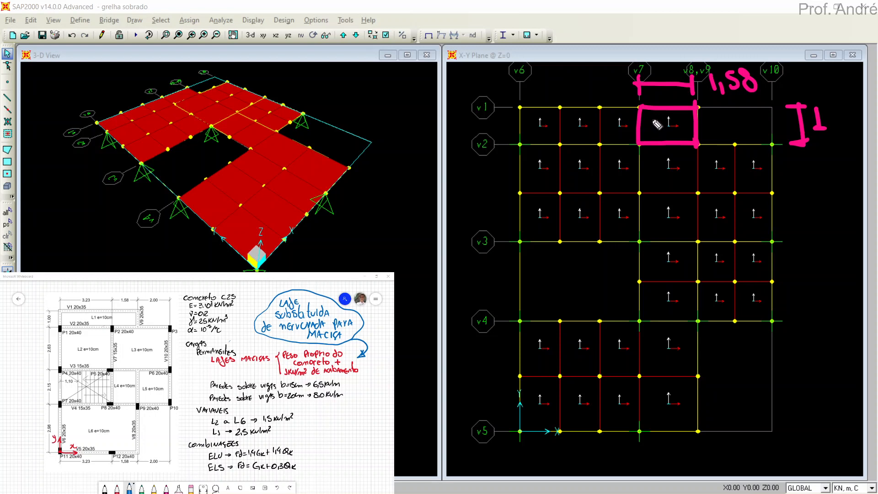
pyautogui.moveTo(658, 84)
pyautogui.mouseDown()
pyautogui.moveTo(656, 107)
pyautogui.moveTo(674, 125)
pyautogui.moveTo(717, 84)
pyautogui.moveTo(797, 130)
pyautogui.moveTo(826, 120)
pyautogui.mouseUp()
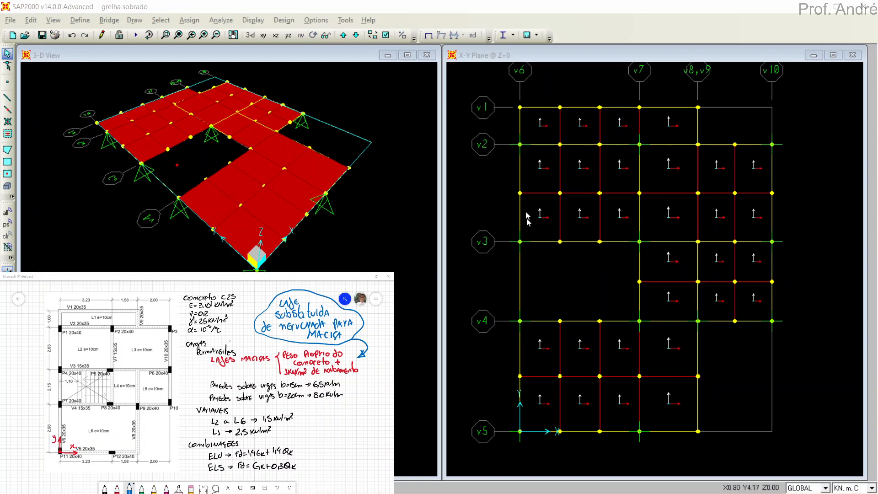
# - Inspect the assignments and loads of the divided slab area between v1 and v2 beside beam v6
pyautogui.rightClick(538, 128)
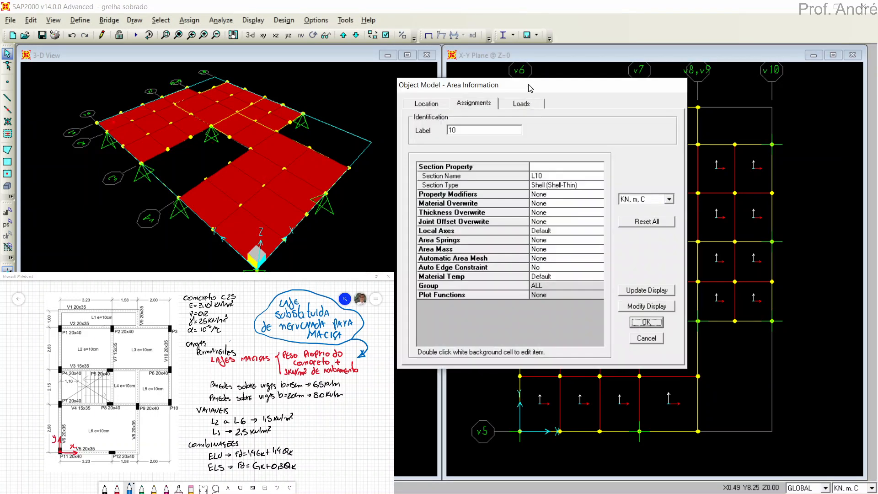
pyautogui.moveTo(529, 89); pyautogui.dragTo(591, 66)
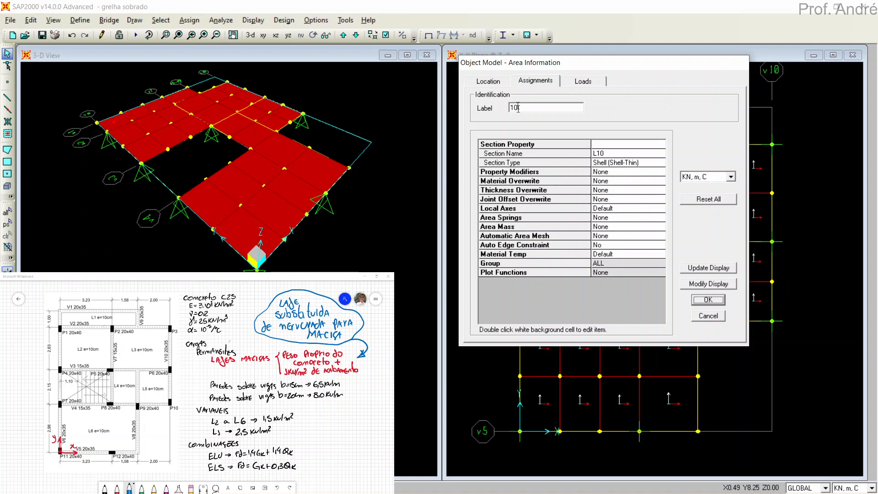
pyautogui.click(583, 81)
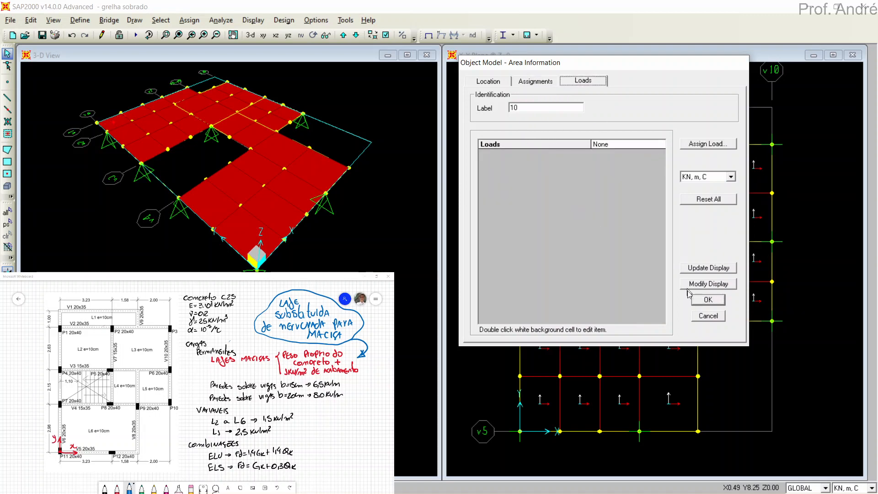
pyautogui.click(699, 299)
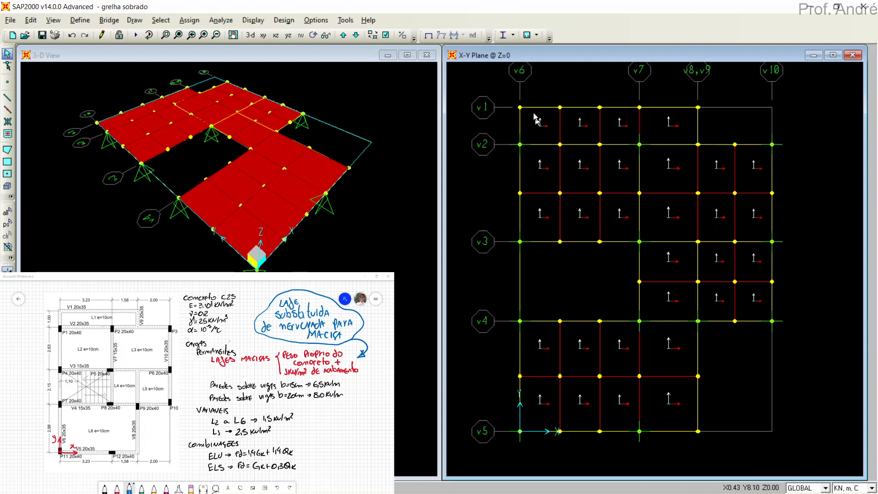
# - Open the load pattern definitions to review the DEAD pattern and its self-weight multiplier
pyautogui.click(84, 22)
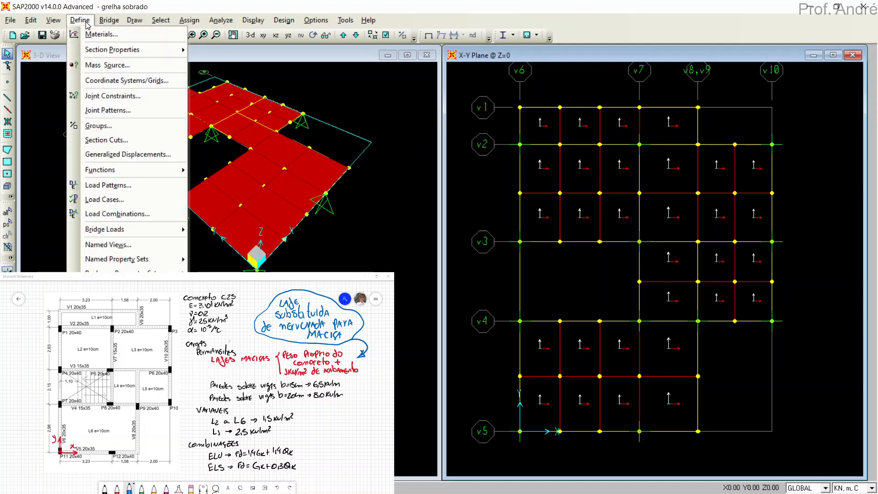
pyautogui.click(106, 187)
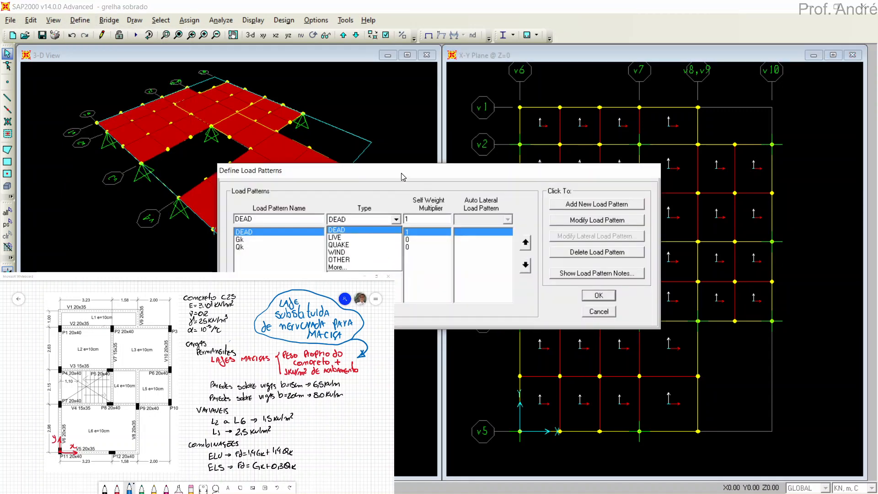
pyautogui.click(403, 177)
pyautogui.moveTo(403, 177); pyautogui.dragTo(552, 87)
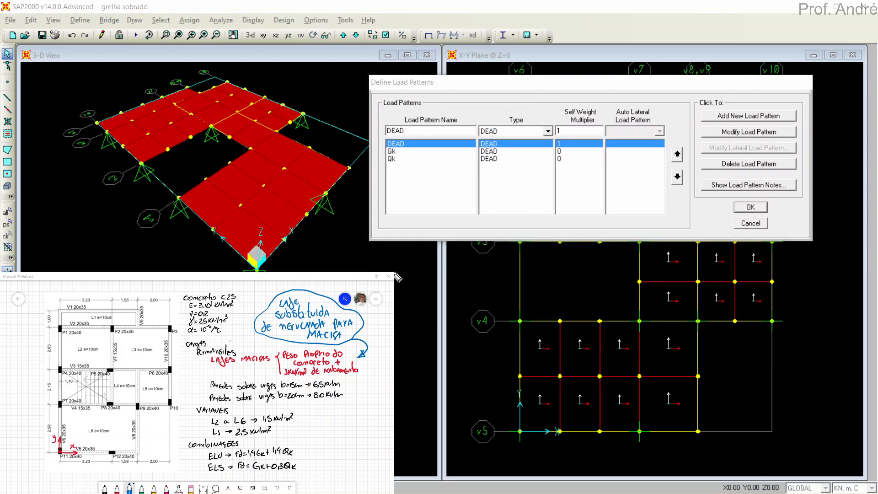
pyautogui.moveTo(399, 142)
pyautogui.mouseDown()
pyautogui.moveTo(386, 151)
pyautogui.moveTo(423, 147)
pyautogui.moveTo(398, 134)
pyautogui.moveTo(384, 151)
pyautogui.moveTo(398, 160)
pyautogui.moveTo(383, 144)
pyautogui.moveTo(416, 150)
pyautogui.moveTo(416, 140)
pyautogui.mouseUp()
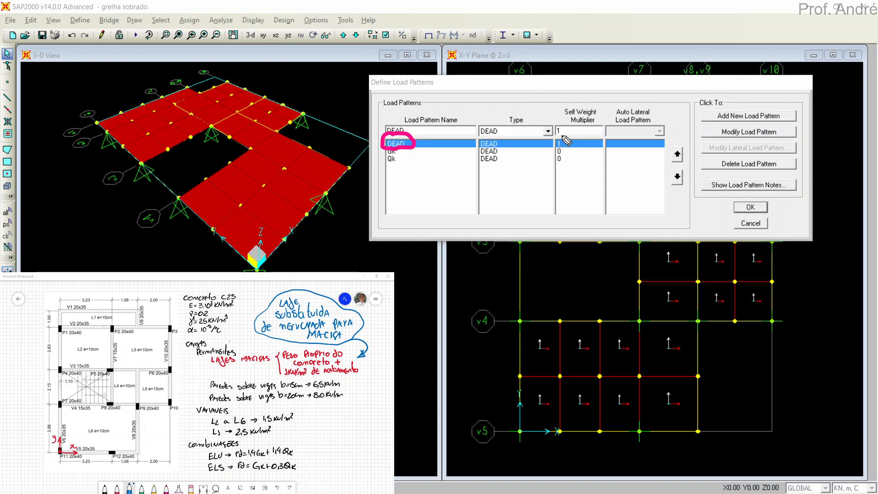
pyautogui.moveTo(563, 133)
pyautogui.mouseDown()
pyautogui.moveTo(551, 146)
pyautogui.moveTo(569, 140)
pyautogui.moveTo(562, 147)
pyautogui.mouseUp()
pyautogui.hotkey('ctrl', 'z')
pyautogui.moveTo(487, 298); pyautogui.dragTo(508, 302)
pyautogui.moveTo(551, 278)
pyautogui.mouseDown()
pyautogui.moveTo(572, 302)
pyautogui.moveTo(584, 294)
pyautogui.mouseUp()
pyautogui.moveTo(596, 255)
pyautogui.mouseDown()
pyautogui.moveTo(594, 295)
pyautogui.moveTo(624, 301)
pyautogui.mouseUp()
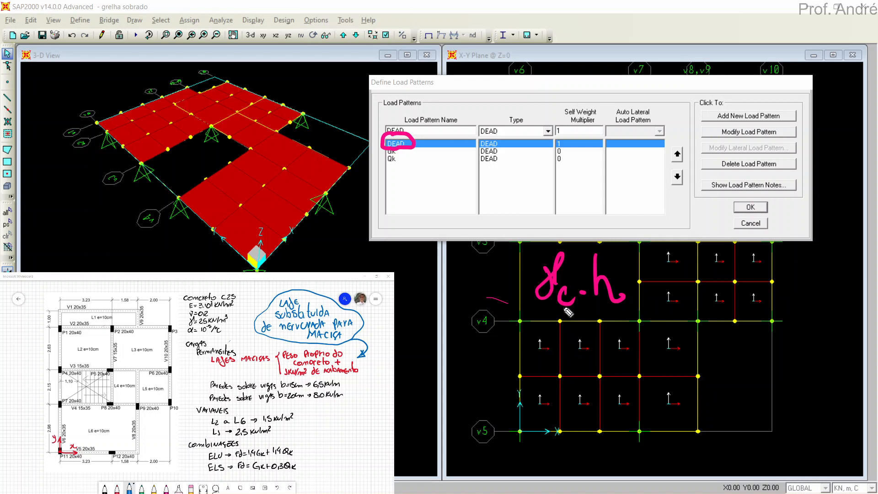
pyautogui.click(502, 301)
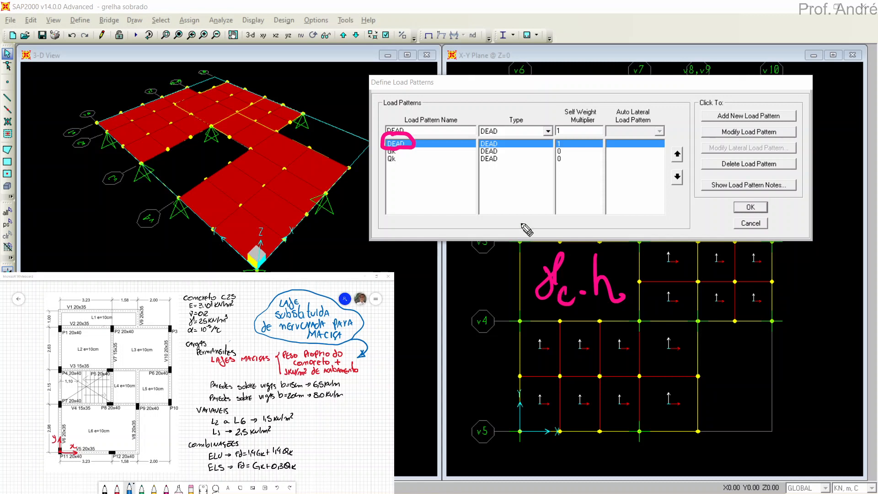
pyautogui.click(553, 270)
pyautogui.moveTo(547, 266)
pyautogui.mouseDown()
pyautogui.moveTo(594, 274)
pyautogui.moveTo(409, 142)
pyautogui.mouseUp()
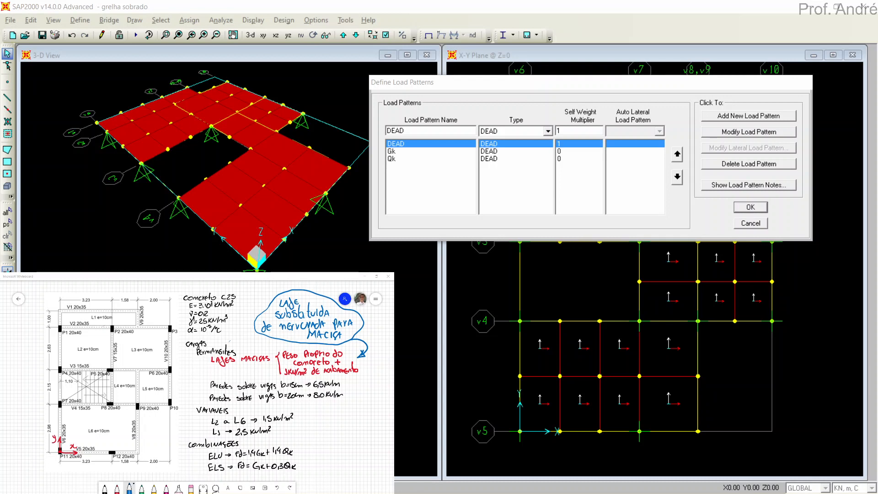
# - Dismiss the load pattern definitions and assign a uniform gravity shell load of 1 kN/m² in pattern Gk to all slab areas of the floor
pyautogui.click(750, 224)
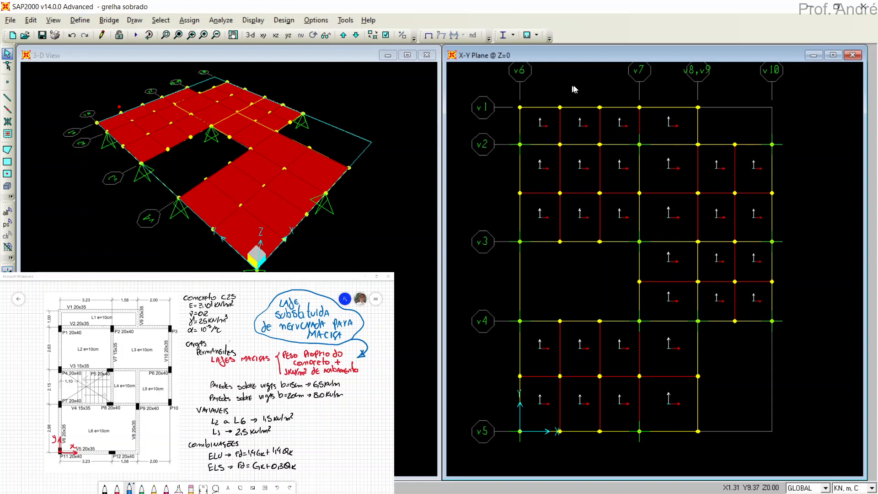
pyautogui.moveTo(491, 94); pyautogui.dragTo(801, 457)
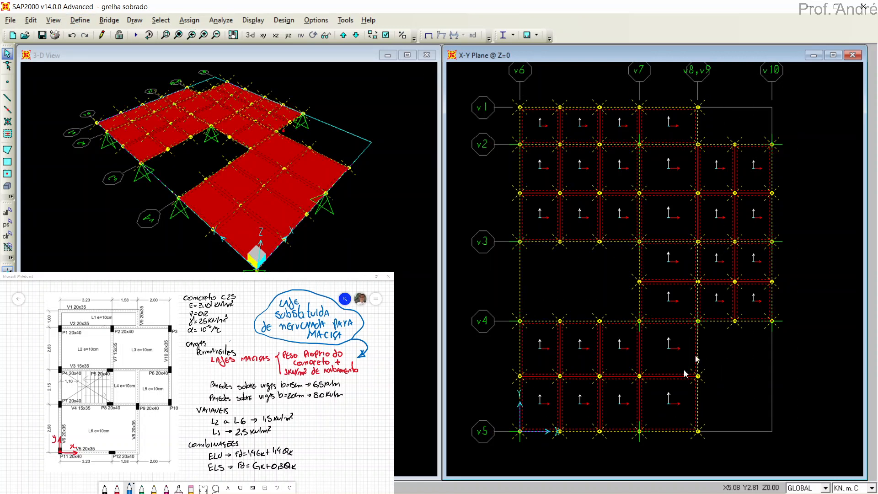
pyautogui.click(190, 20)
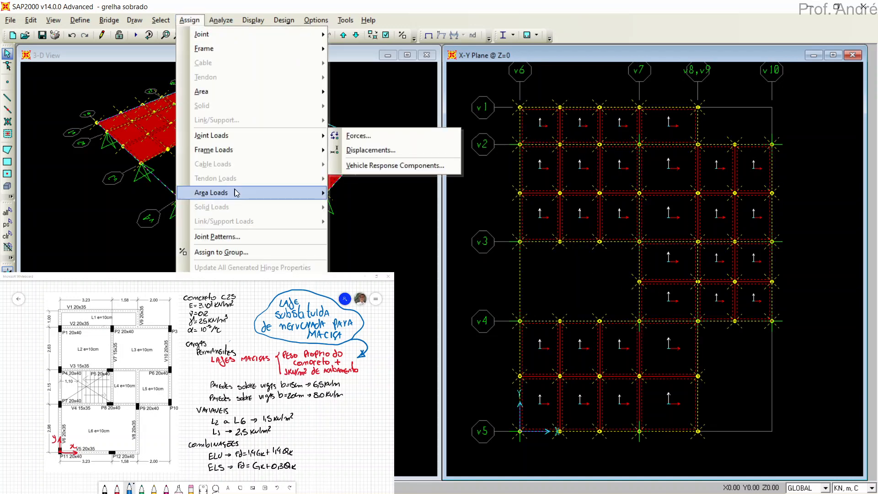
pyautogui.moveTo(238, 200)
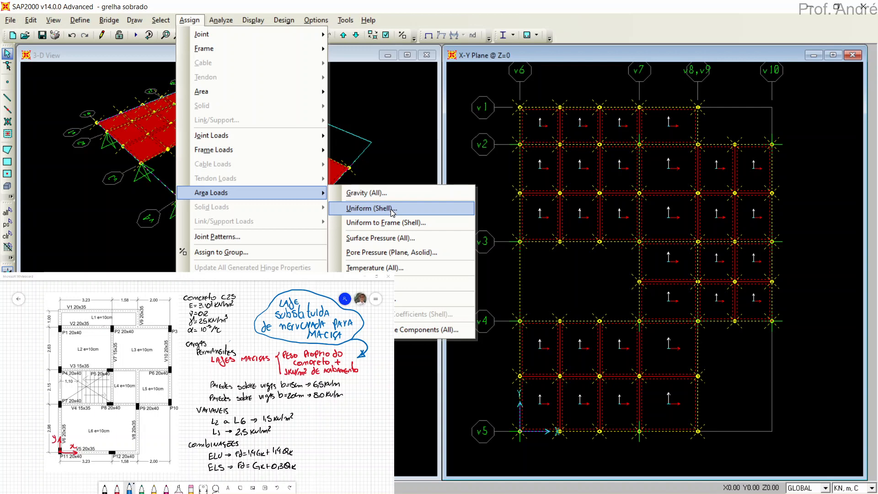
pyautogui.click(392, 209)
pyautogui.moveTo(384, 183); pyautogui.dragTo(543, 120)
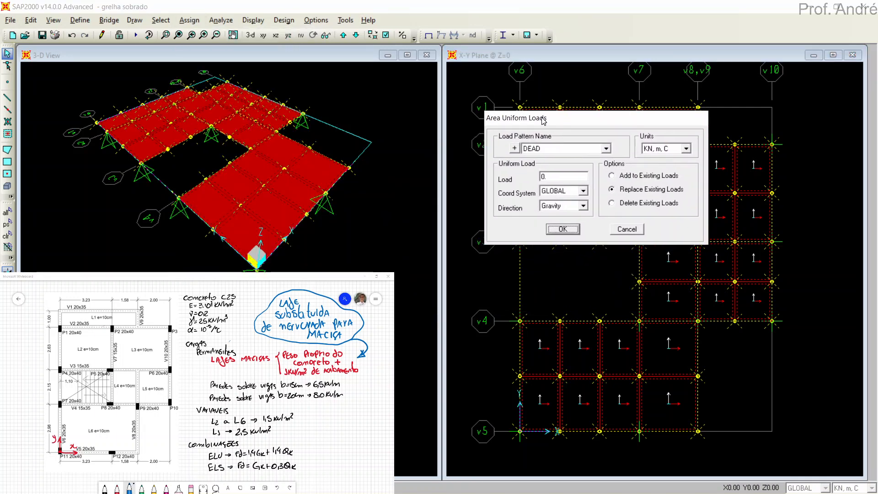
pyautogui.click(552, 150)
pyautogui.click(549, 161)
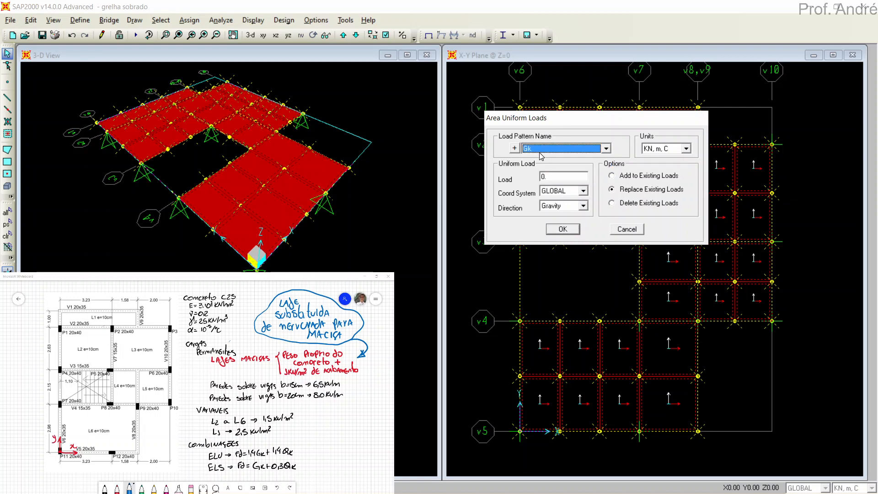
pyautogui.doubleClick(551, 178)
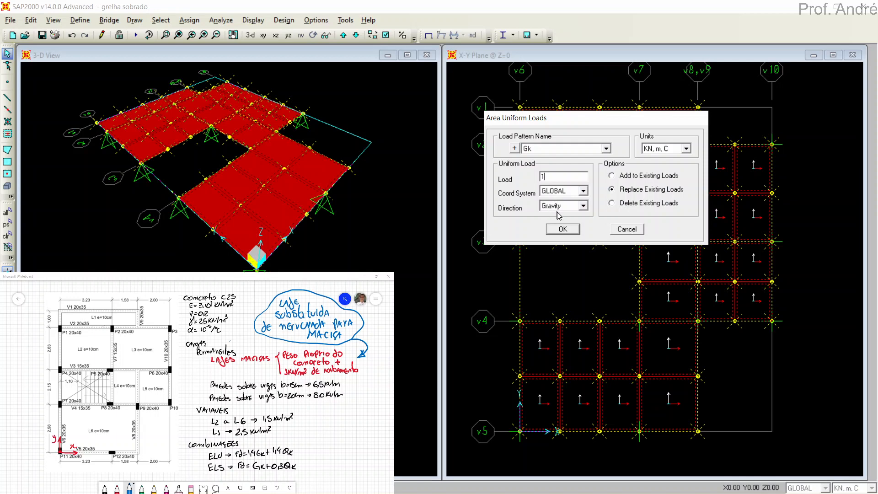
pyautogui.click(563, 230)
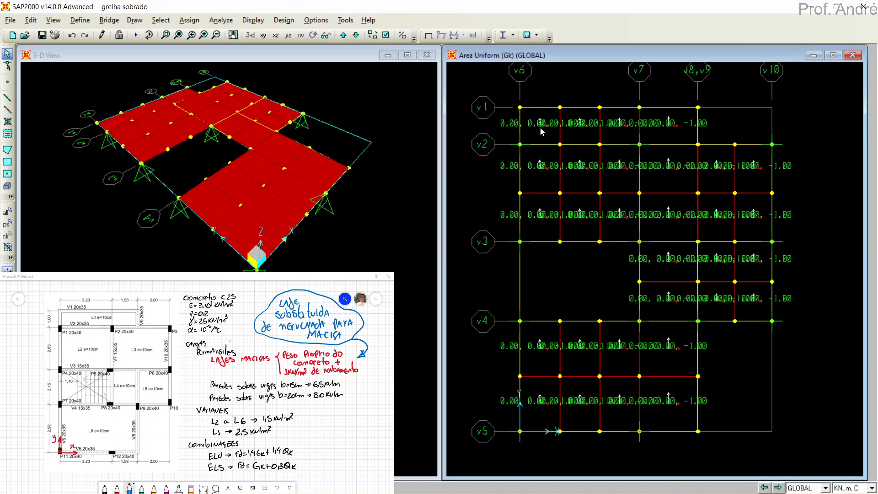
# - Check the loads assigned to the slab area between v1 and v2 and between v7 and v8
pyautogui.rightClick(677, 125)
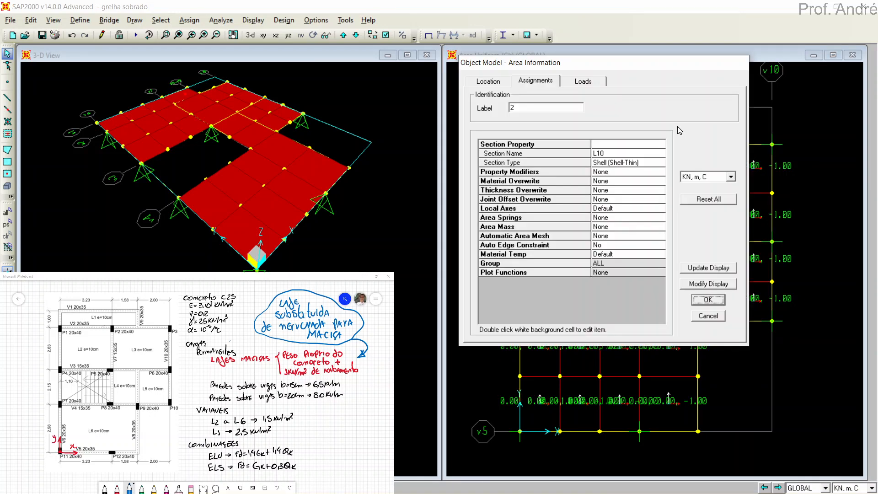
pyautogui.click(581, 81)
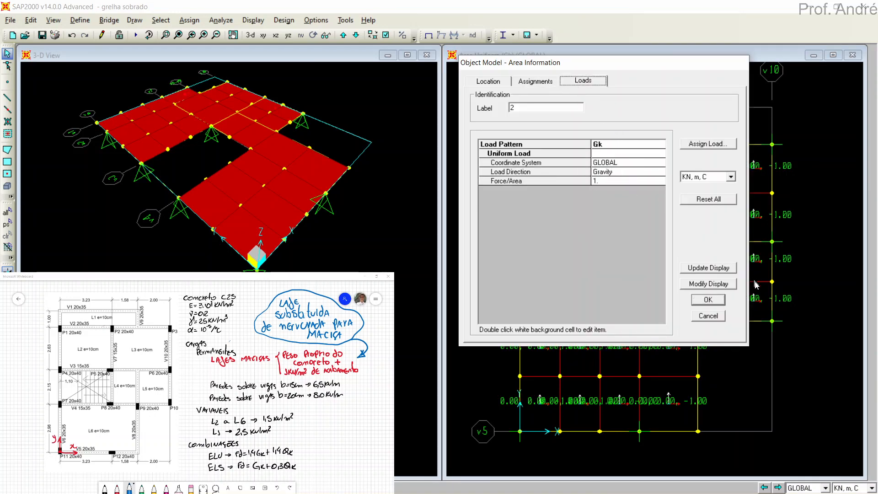
pyautogui.click(708, 316)
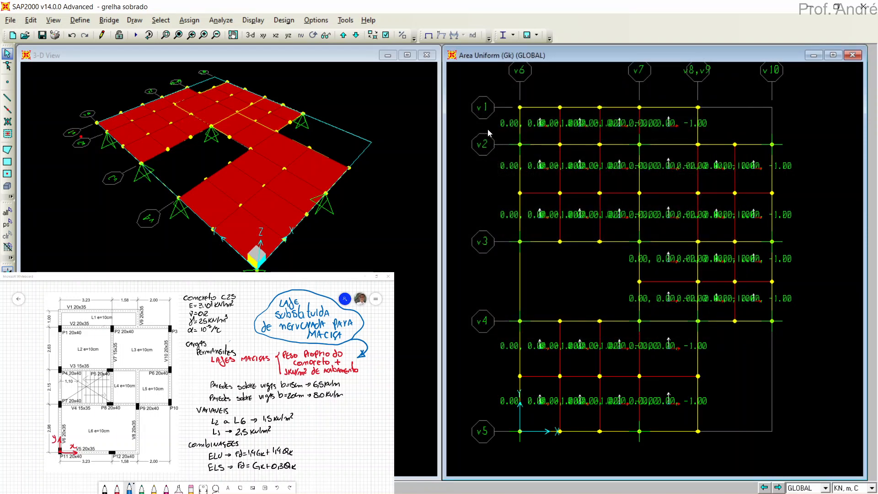
# - Assign a uniform gravity shell load of 1.5 kN/m² in pattern Qk to all slab areas of the floor
pyautogui.moveTo(474, 107); pyautogui.dragTo(486, 144)
pyautogui.press('F4')
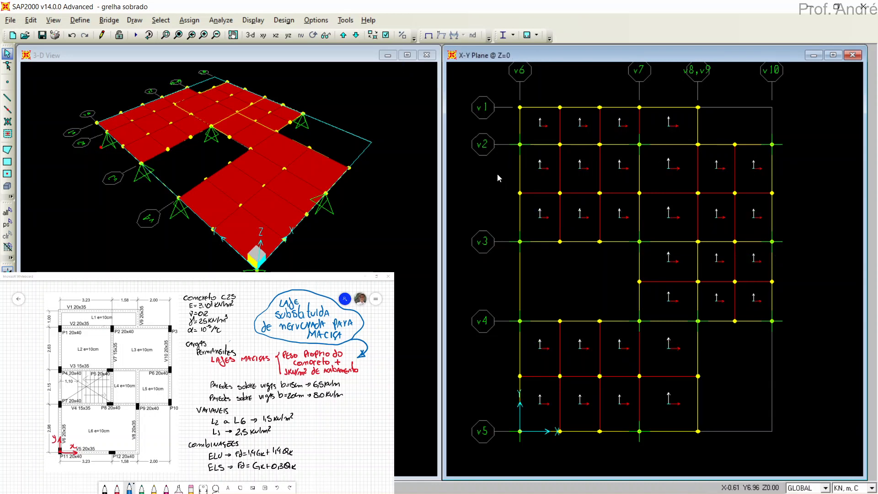
pyautogui.moveTo(479, 82); pyautogui.dragTo(774, 439)
pyautogui.click(195, 20)
pyautogui.moveTo(247, 197)
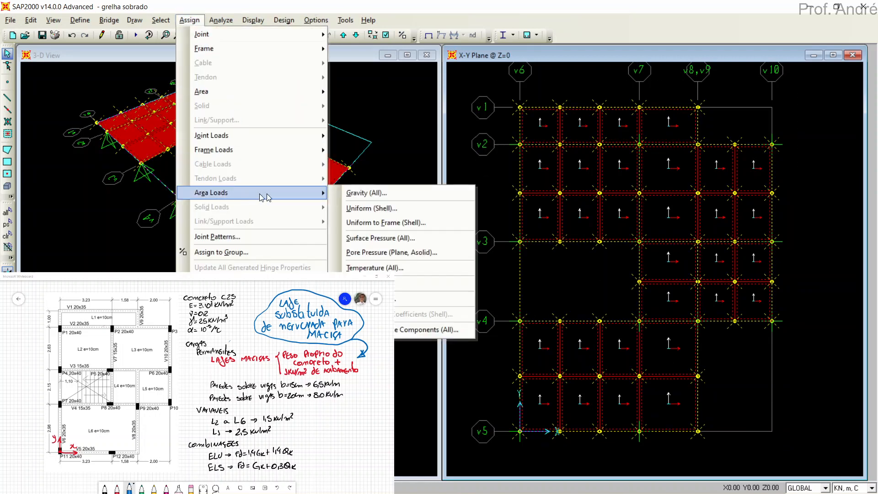
pyautogui.click(363, 211)
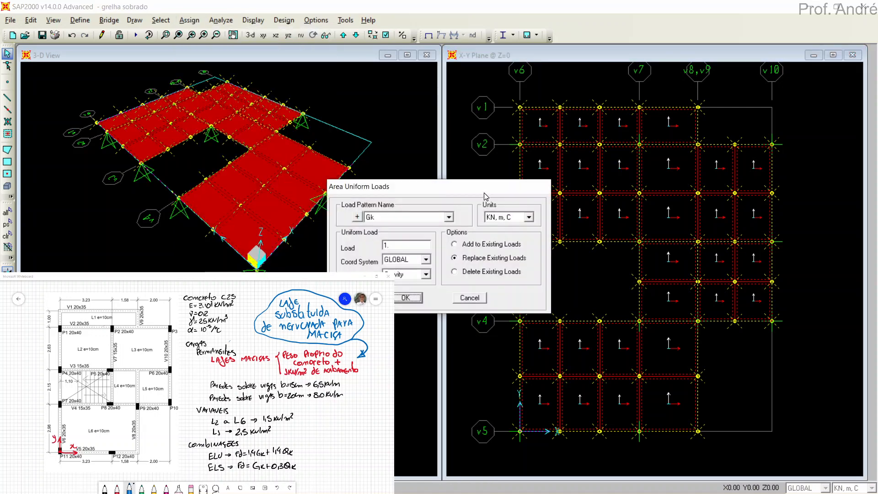
pyautogui.moveTo(480, 188); pyautogui.dragTo(582, 150)
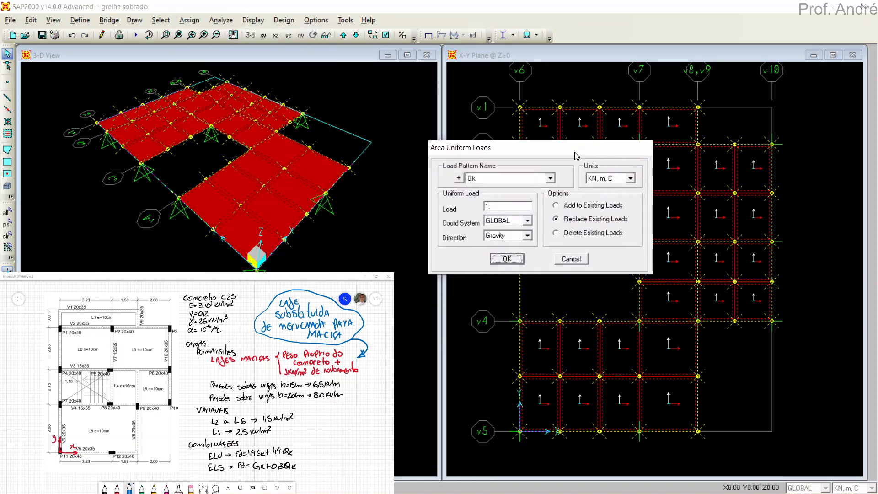
pyautogui.click(512, 183)
pyautogui.click(479, 203)
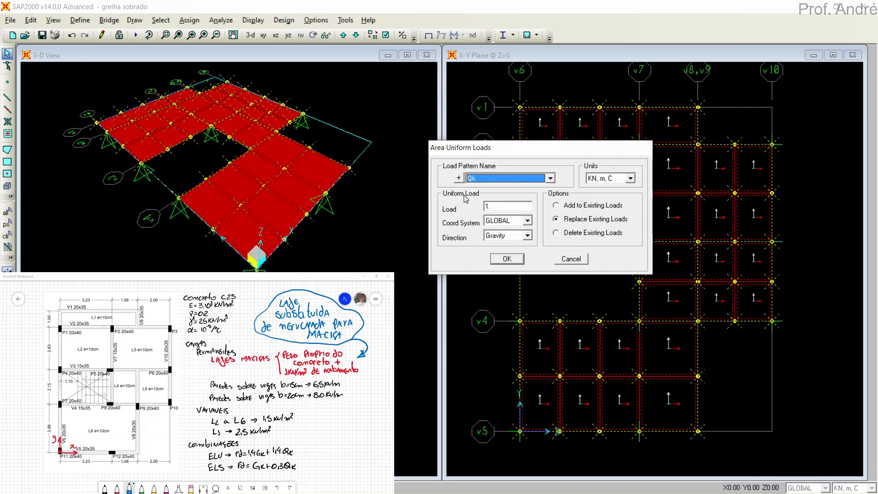
pyautogui.doubleClick(499, 206)
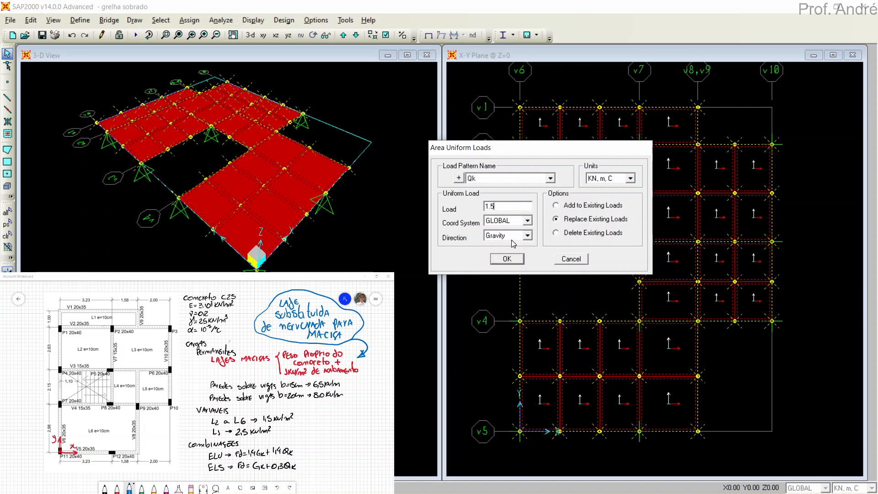
pyautogui.write('1.5')
pyautogui.click(508, 258)
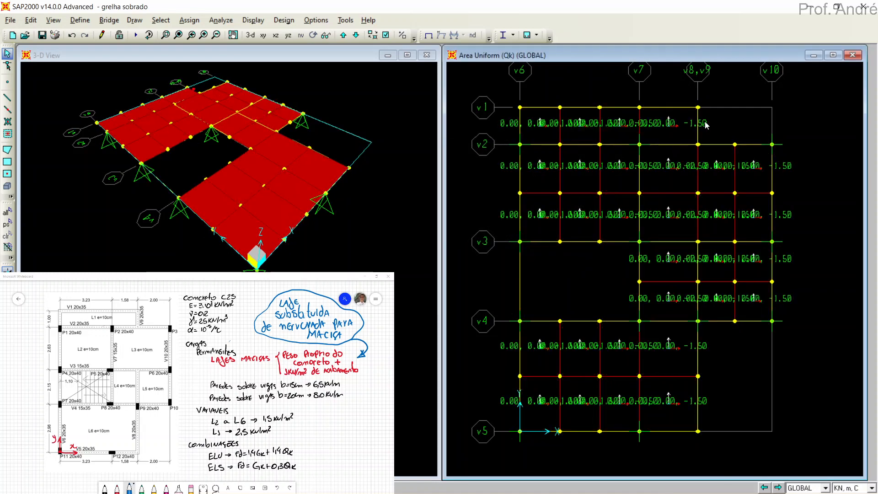
# - Check the Gk and Qk loads on the slab area between v1 and v2 and between v7 and v8
pyautogui.rightClick(677, 133)
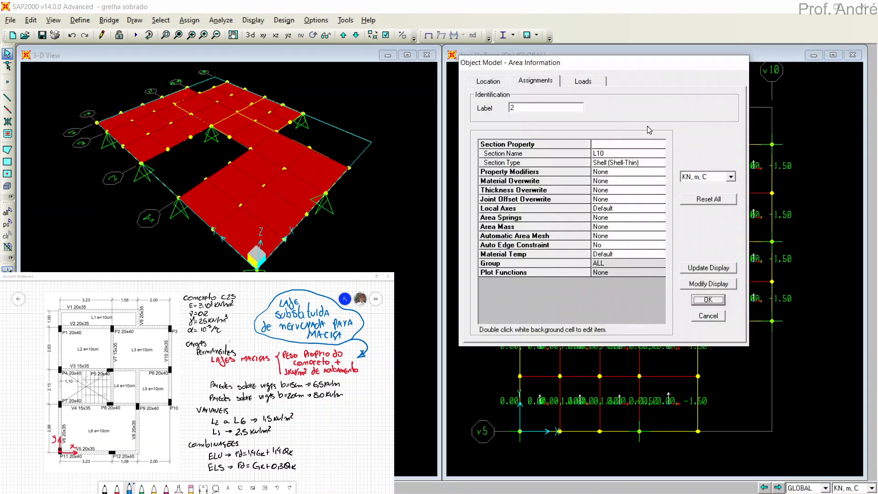
pyautogui.click(582, 80)
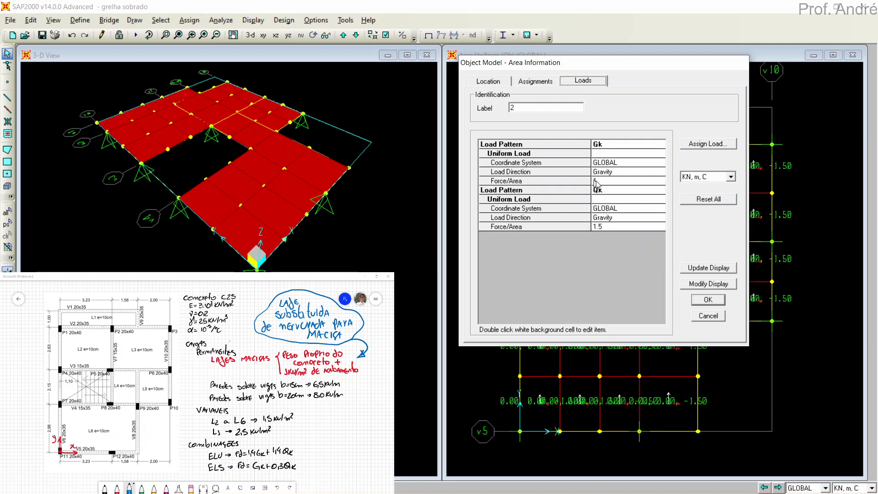
pyautogui.click(708, 315)
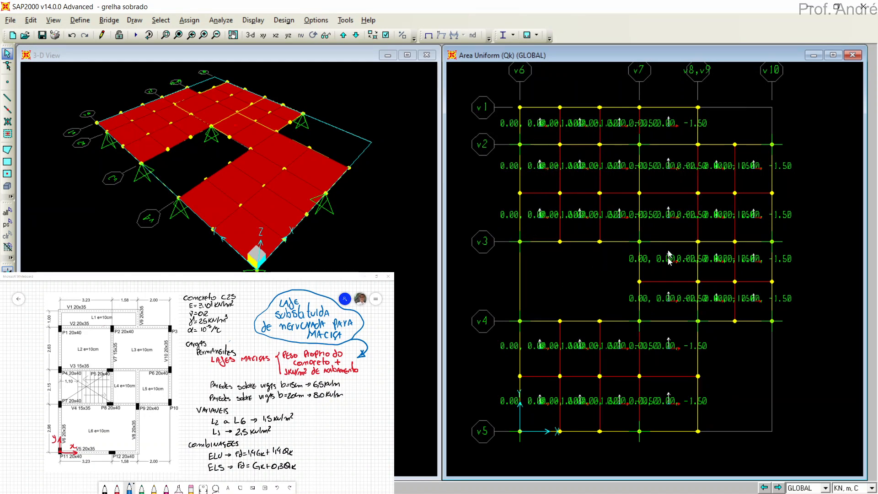
# - Save the model and hide the area load values in the plan view
pyautogui.click(41, 37)
pyautogui.press('F4')
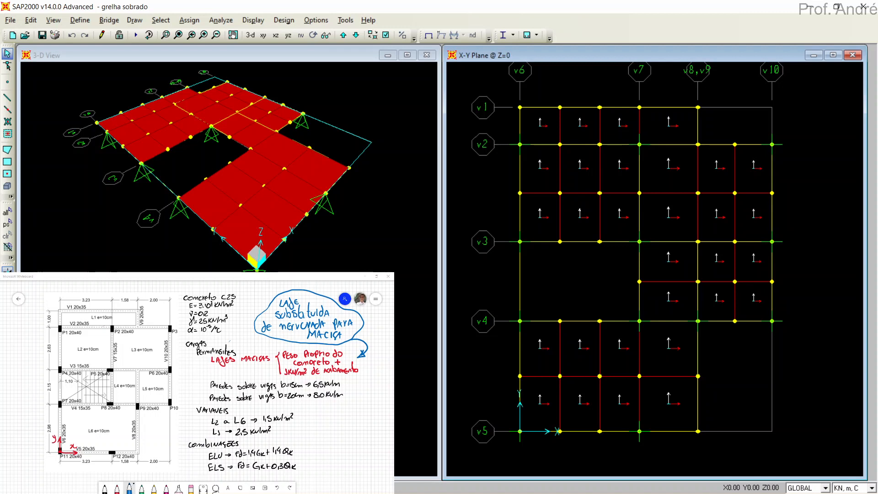
pyautogui.click(336, 319)
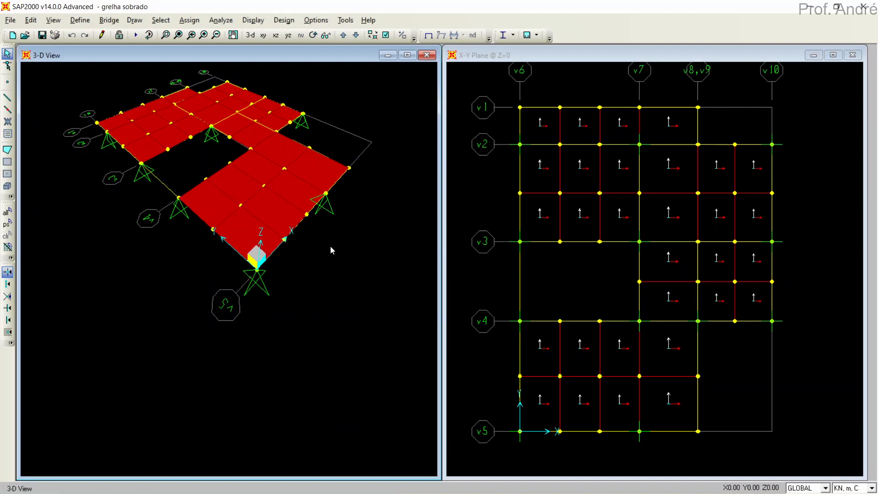
pyautogui.moveTo(330, 245); pyautogui.dragTo(331, 339, button='middle')
pyautogui.scroll(2, 327, 331)
pyautogui.scroll(2, 328, 330)
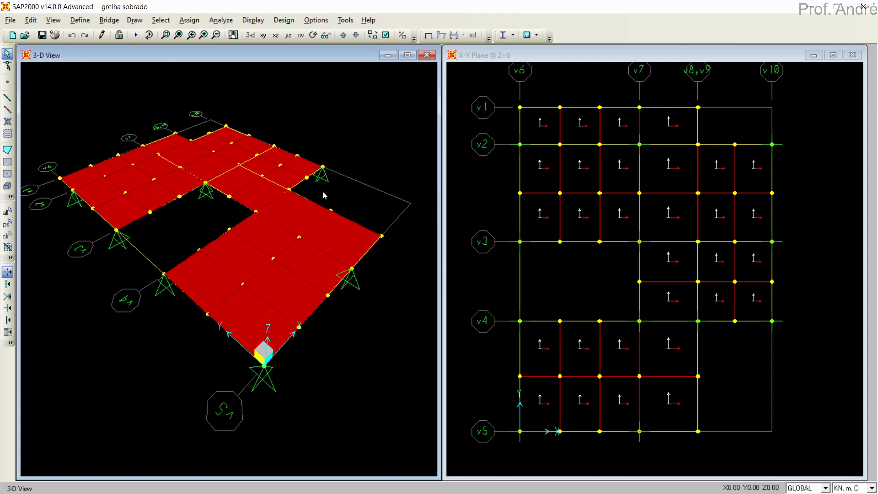
# - Save a copy of the model under the file name grelha sobrado v2
pyautogui.click(10, 20)
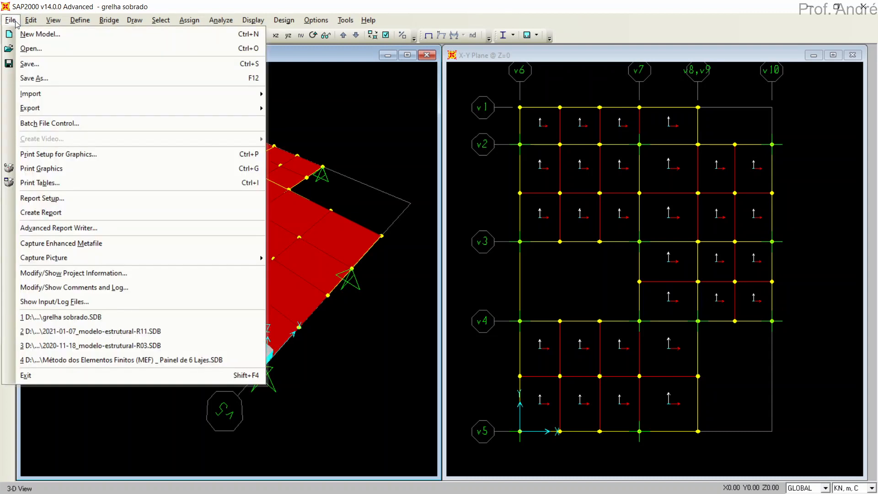
pyautogui.click(45, 76)
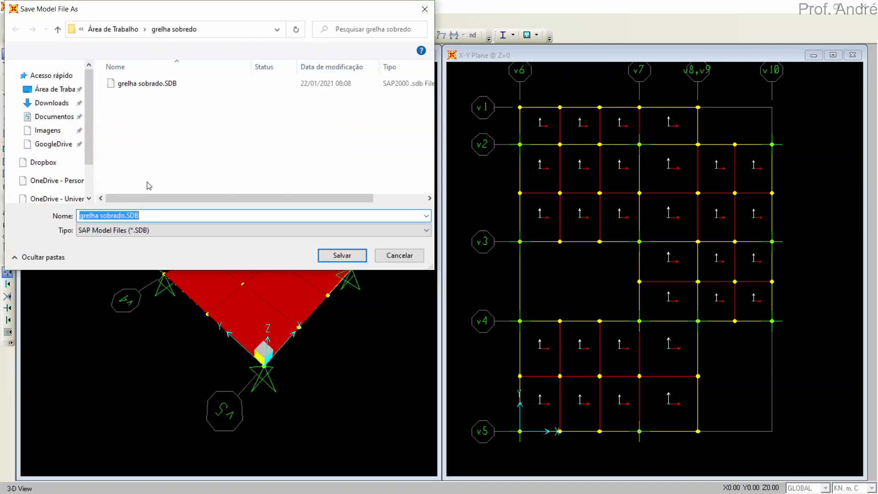
pyautogui.click(141, 215)
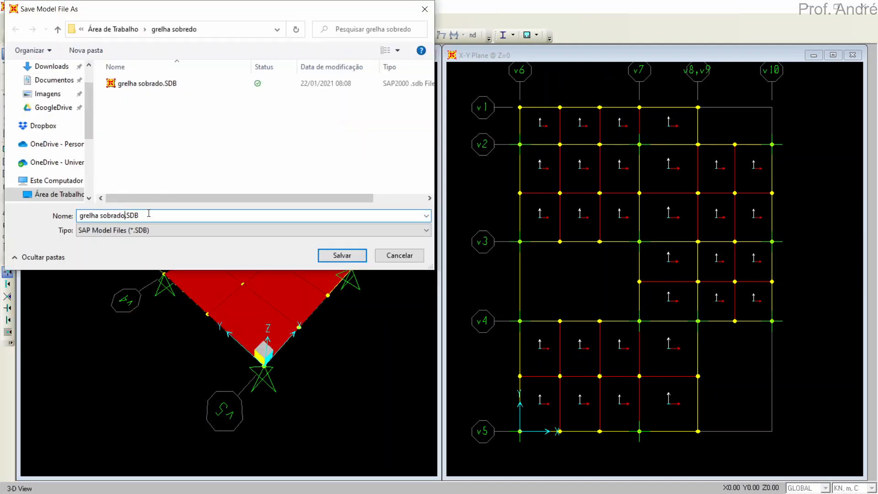
pyautogui.write('v2')
pyautogui.click(341, 255)
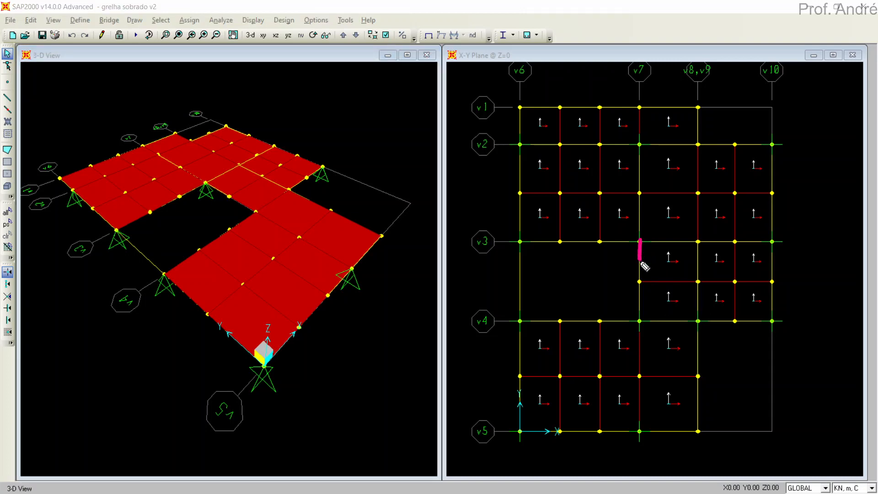
pyautogui.moveTo(640, 261)
pyautogui.mouseDown()
pyautogui.moveTo(640, 314)
pyautogui.moveTo(696, 316)
pyautogui.moveTo(697, 250)
pyautogui.moveTo(641, 243)
pyautogui.mouseUp()
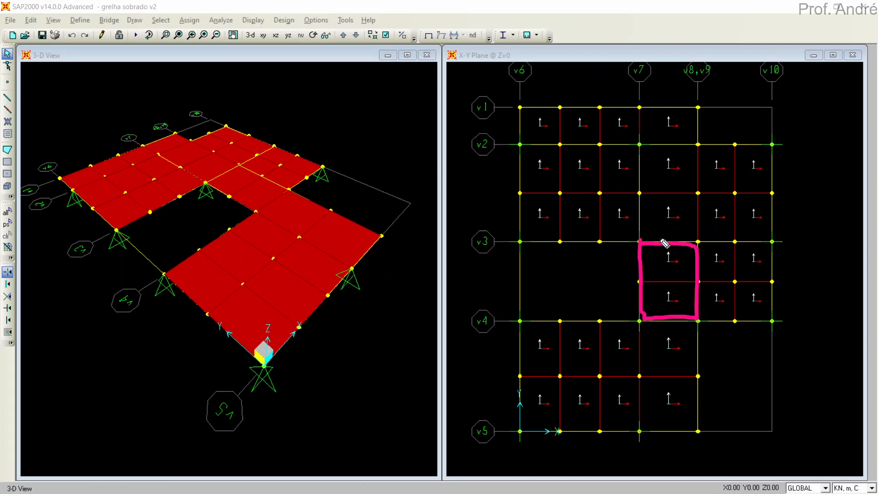
pyautogui.press('Escape')
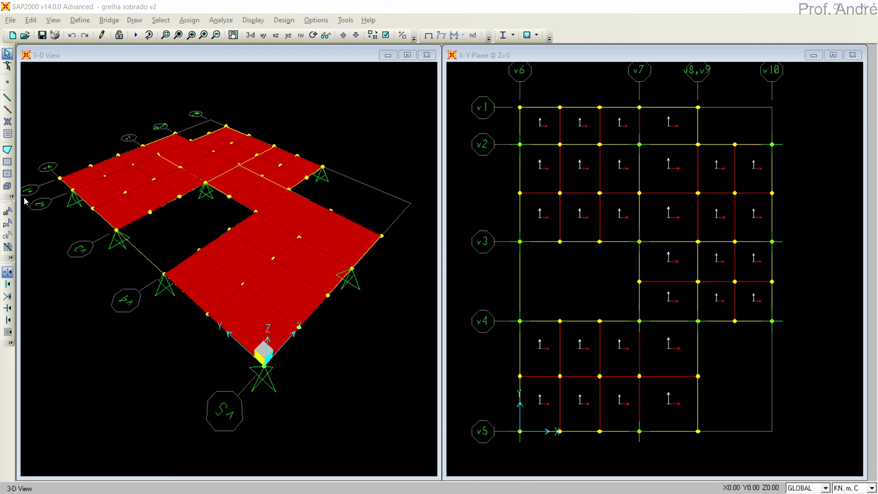
# - Divide all slab areas of the floor into 2 by 2 objects each to refine the mesh
pyautogui.moveTo(493, 92); pyautogui.dragTo(787, 465)
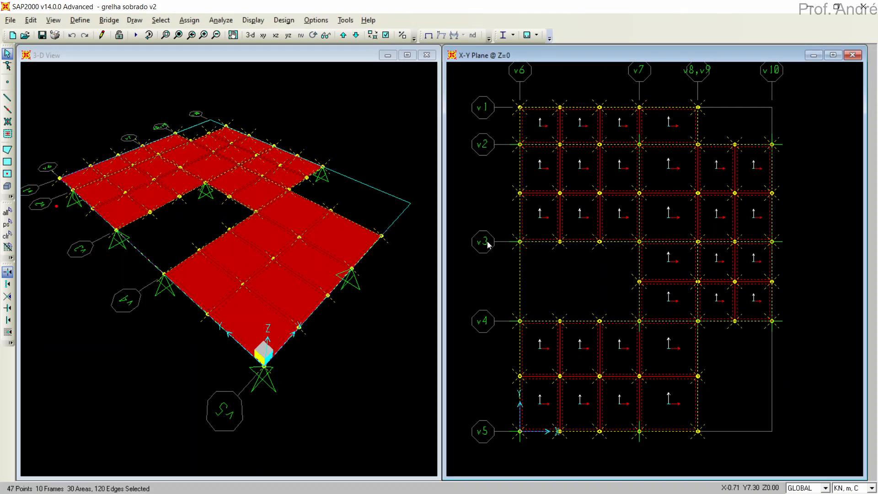
pyautogui.click(31, 21)
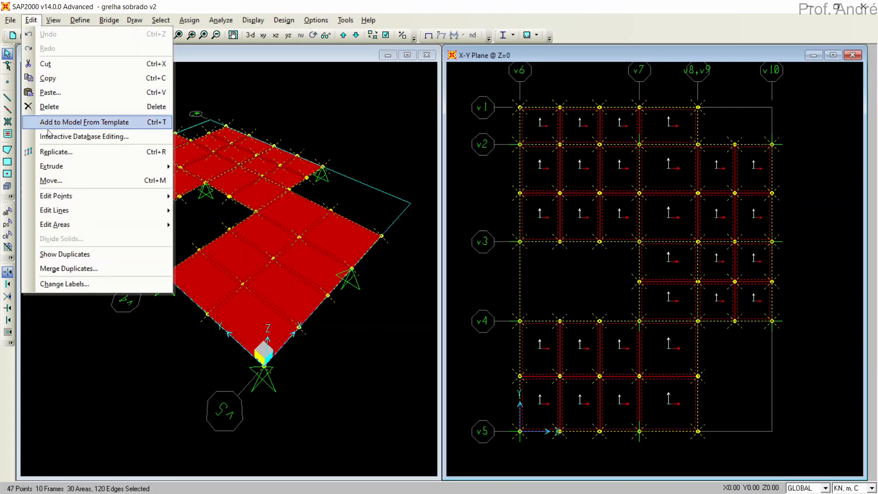
pyautogui.moveTo(108, 225)
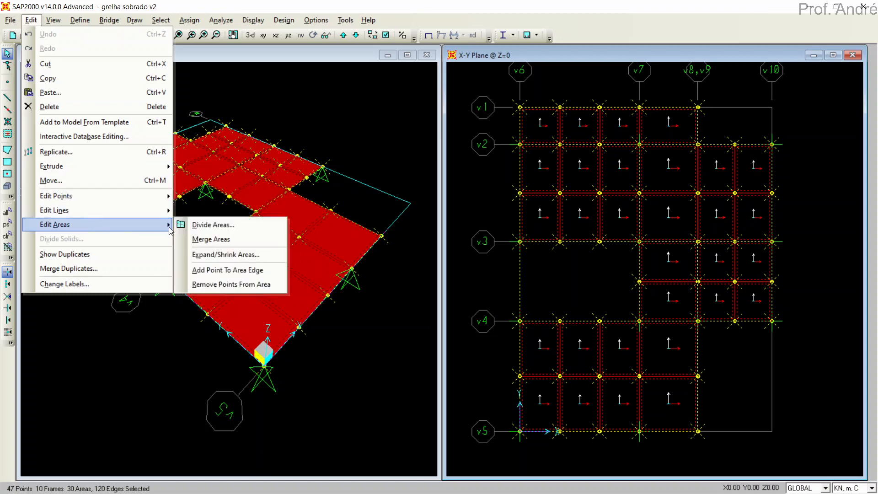
pyautogui.click(193, 226)
pyautogui.click(286, 114)
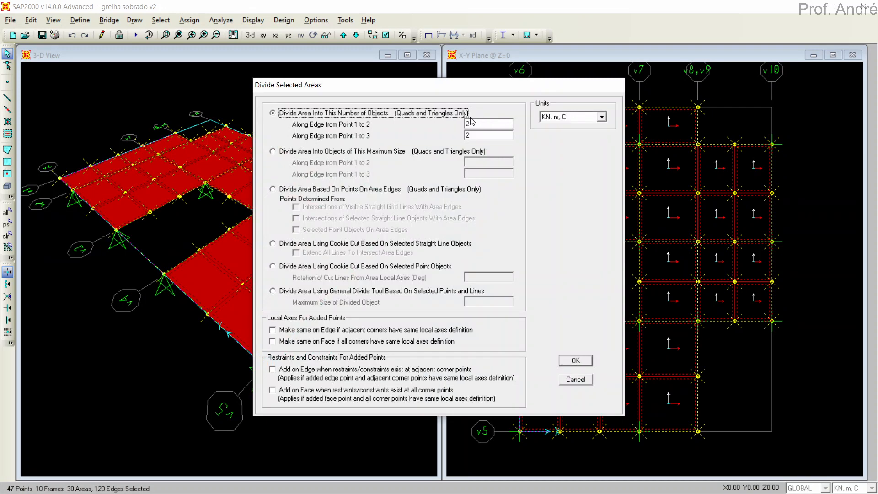
pyautogui.click(575, 361)
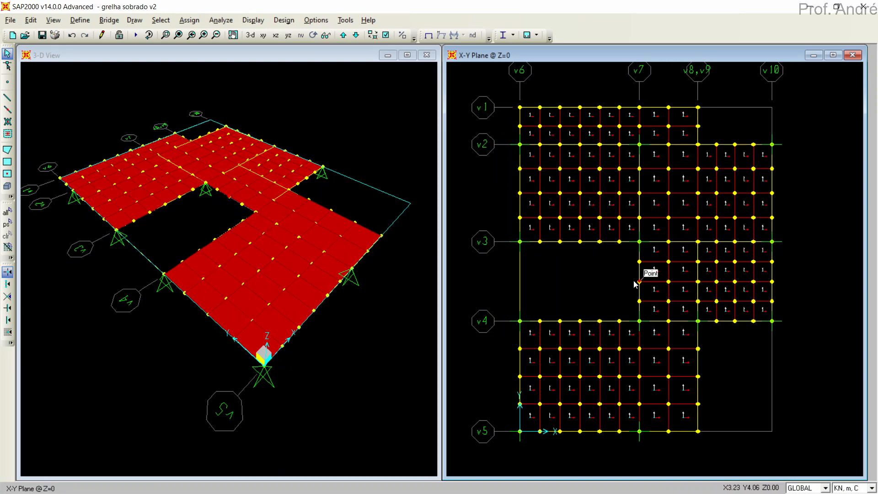
pyautogui.scroll(2, 601, 275)
pyautogui.scroll(-1, 601, 274)
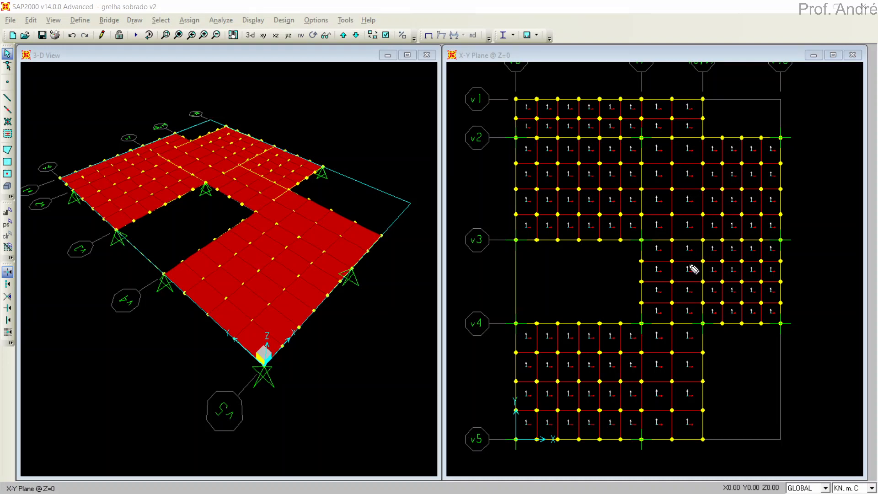
pyautogui.moveTo(643, 237)
pyautogui.mouseDown()
pyautogui.moveTo(699, 239)
pyautogui.moveTo(701, 321)
pyautogui.moveTo(643, 315)
pyautogui.moveTo(646, 247)
pyautogui.mouseUp()
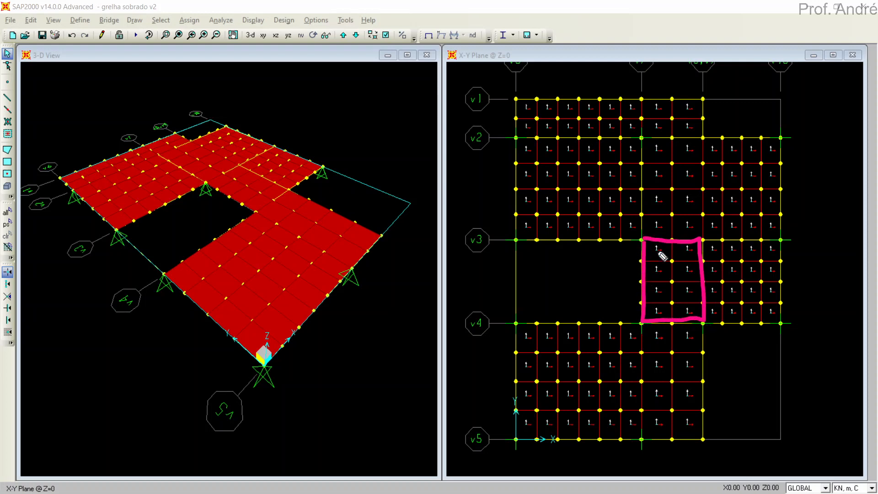
pyautogui.moveTo(671, 252)
pyautogui.mouseDown()
pyautogui.moveTo(664, 290)
pyautogui.moveTo(681, 313)
pyautogui.moveTo(688, 261)
pyautogui.moveTo(672, 281)
pyautogui.moveTo(681, 289)
pyautogui.moveTo(687, 280)
pyautogui.mouseUp()
pyautogui.press('e')
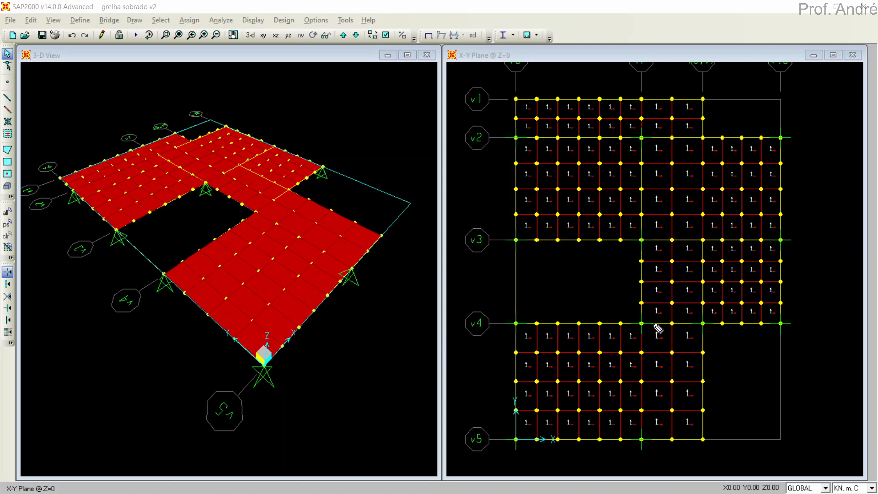
pyautogui.moveTo(702, 238)
pyautogui.mouseDown()
pyautogui.moveTo(704, 320)
pyautogui.moveTo(777, 320)
pyautogui.moveTo(780, 243)
pyautogui.moveTo(702, 240)
pyautogui.mouseUp()
pyautogui.press('e')
pyautogui.moveTo(530, 246)
pyautogui.mouseDown()
pyautogui.moveTo(645, 240)
pyautogui.moveTo(641, 166)
pyautogui.moveTo(618, 140)
pyautogui.moveTo(536, 132)
pyautogui.moveTo(516, 170)
pyautogui.moveTo(516, 240)
pyautogui.mouseUp()
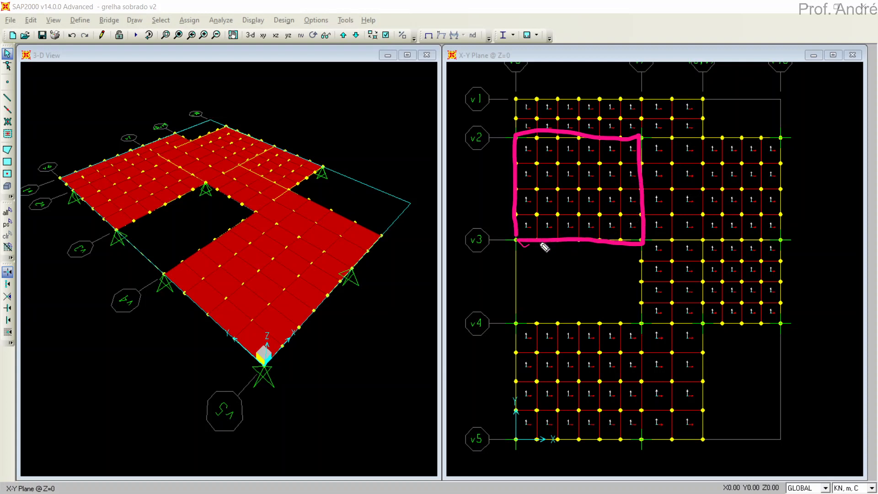
pyautogui.press('e')
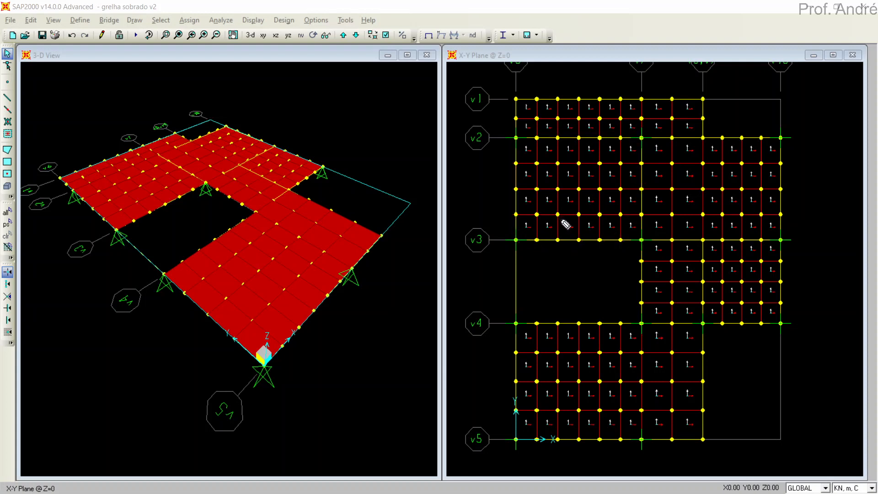
pyautogui.moveTo(515, 97)
pyautogui.mouseDown()
pyautogui.moveTo(512, 137)
pyautogui.moveTo(563, 97)
pyautogui.moveTo(703, 98)
pyautogui.moveTo(705, 136)
pyautogui.moveTo(511, 133)
pyautogui.mouseUp()
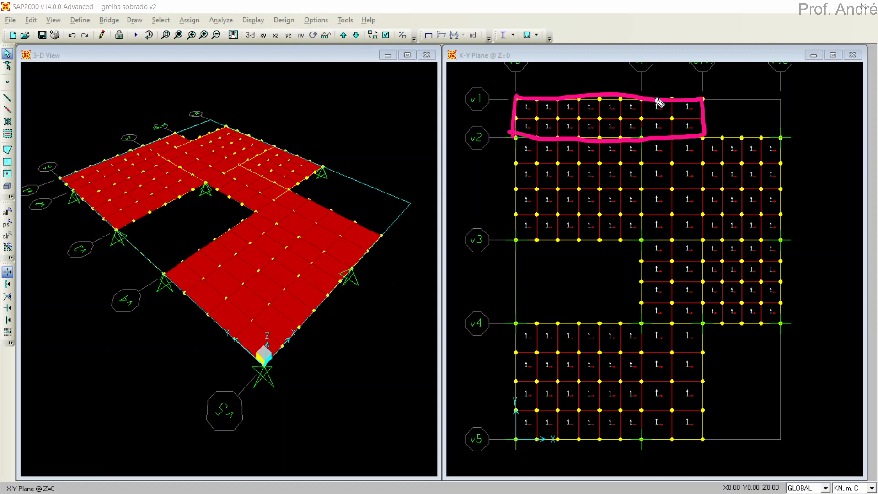
pyautogui.hotkey('ctrl', 'z')
pyautogui.hotkey('ctrl', 'z')
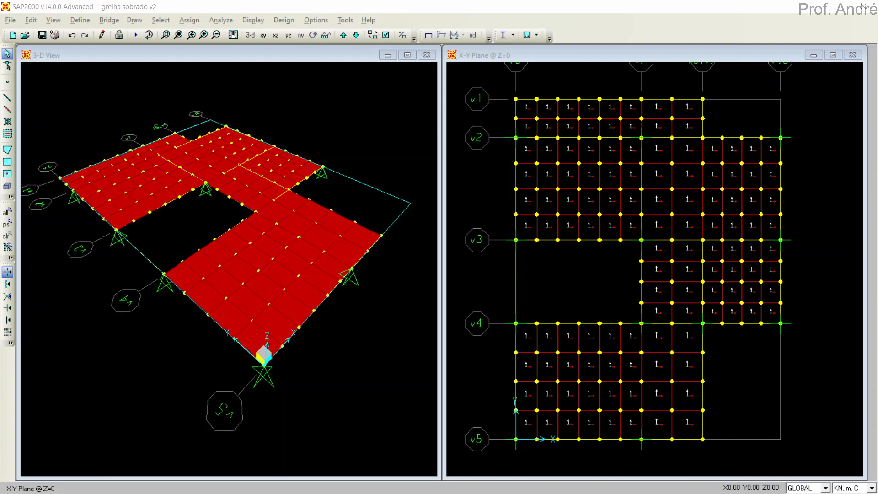
# - Review the analysis options and accept UZ, RX and RY as the available degrees of freedom
pyautogui.click(334, 125)
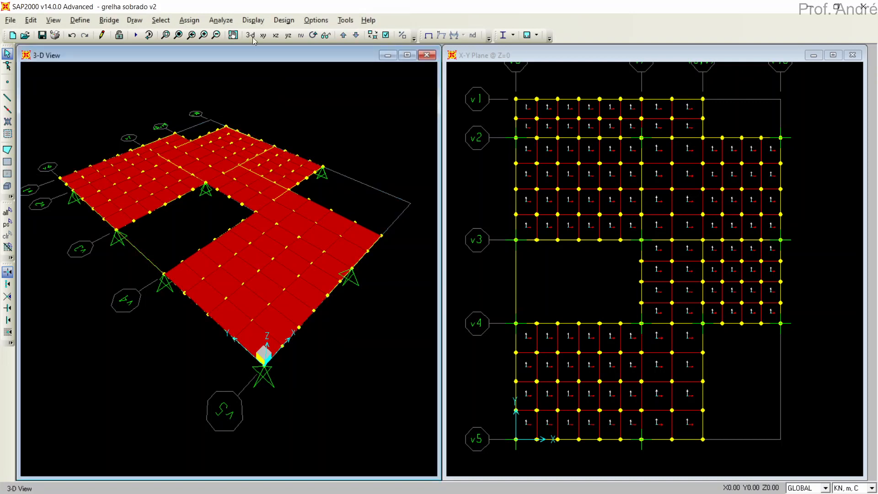
pyautogui.click(221, 21)
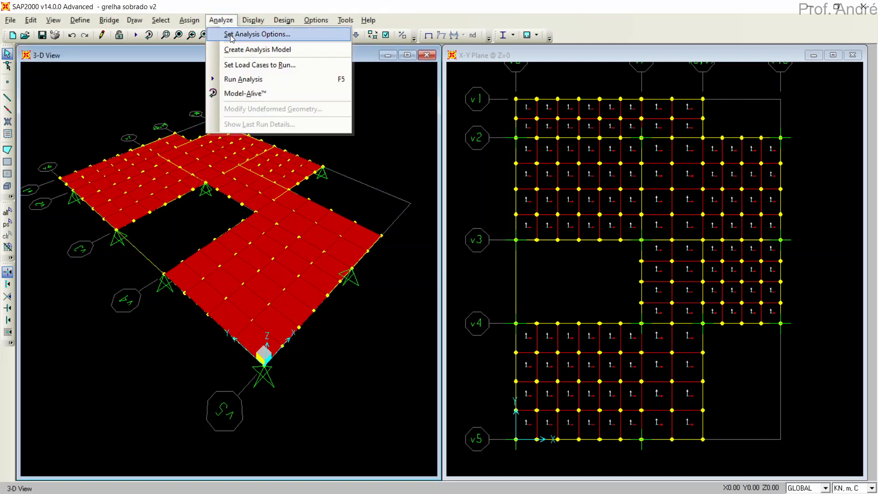
pyautogui.click(232, 36)
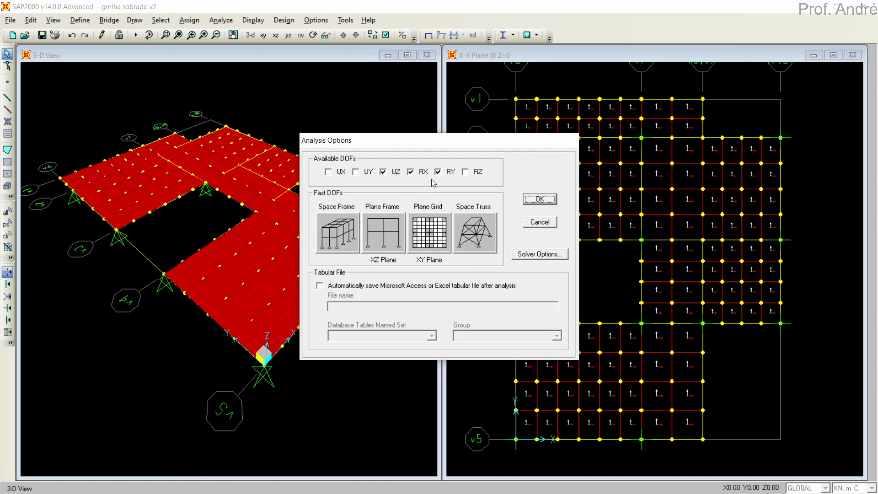
pyautogui.click(550, 196)
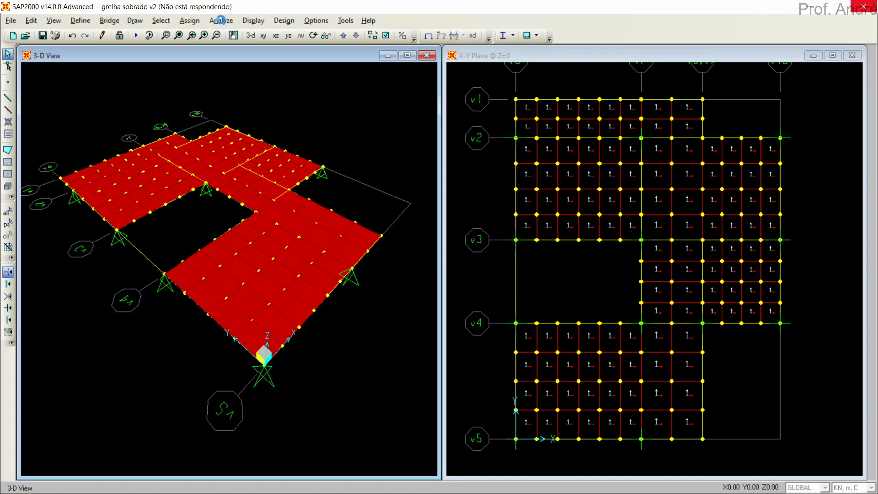
# - Run the analysis for the DEAD, Gk and Qk cases with the analysis monitor set to Always Show, leaving MODAL out
pyautogui.click(221, 20)
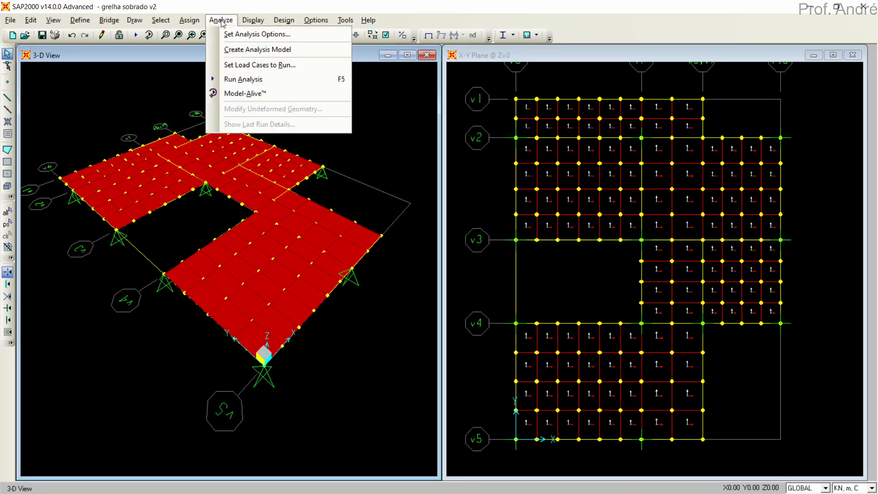
pyautogui.click(231, 79)
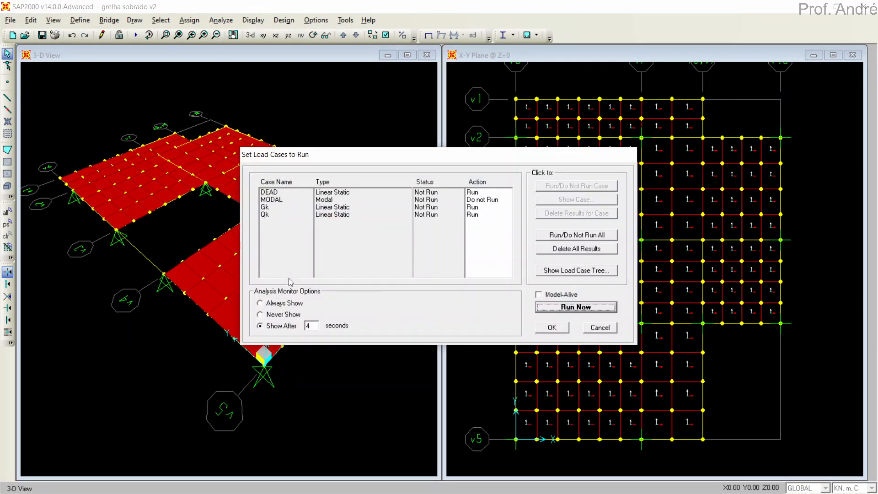
pyautogui.click(266, 302)
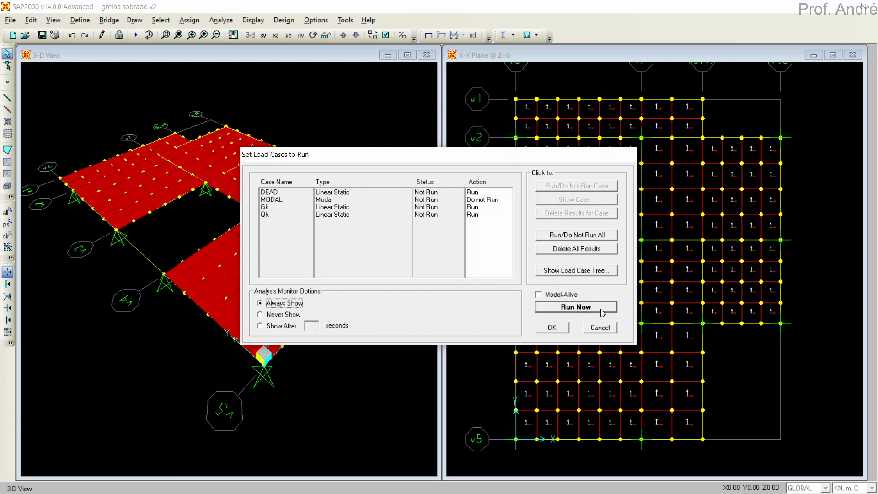
pyautogui.click(318, 201)
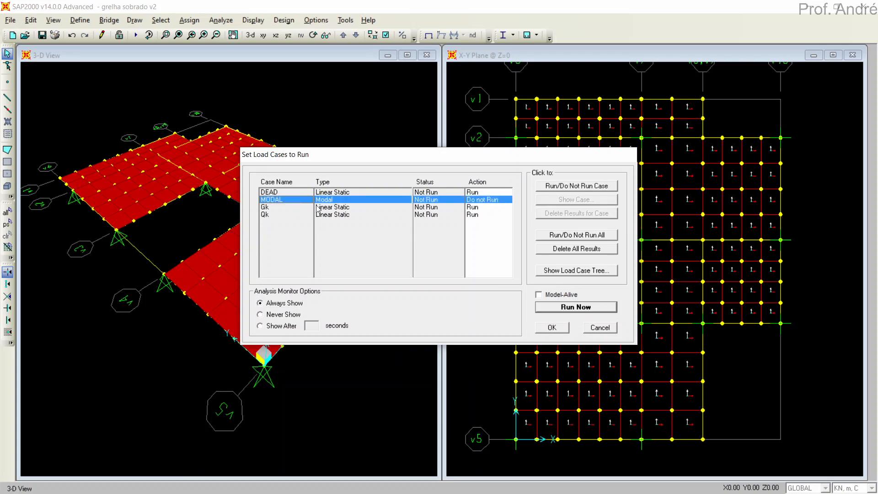
pyautogui.click(581, 308)
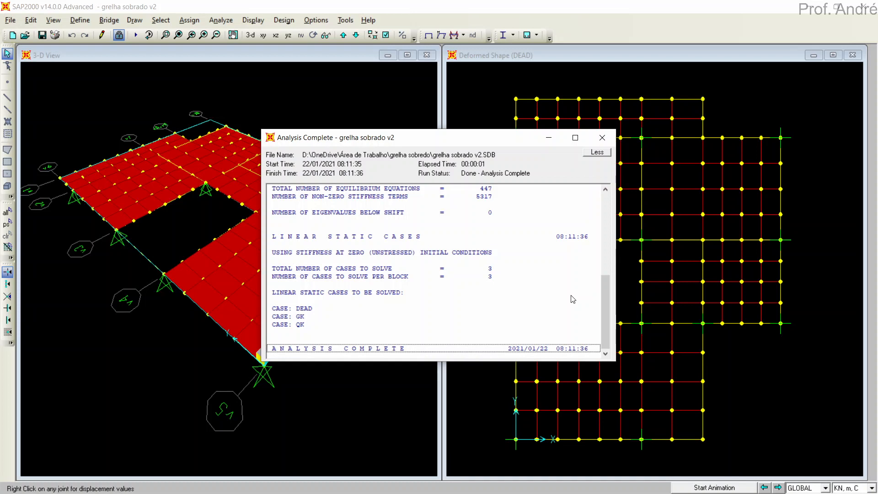
# - Examine the equation solution section of the analysis log, highlight the total number of equilibrium equations, and close the log
pyautogui.moveTo(599, 312)
pyautogui.mouseDown()
pyautogui.moveTo(598, 268)
pyautogui.moveTo(599, 316)
pyautogui.moveTo(594, 300)
pyautogui.mouseUp()
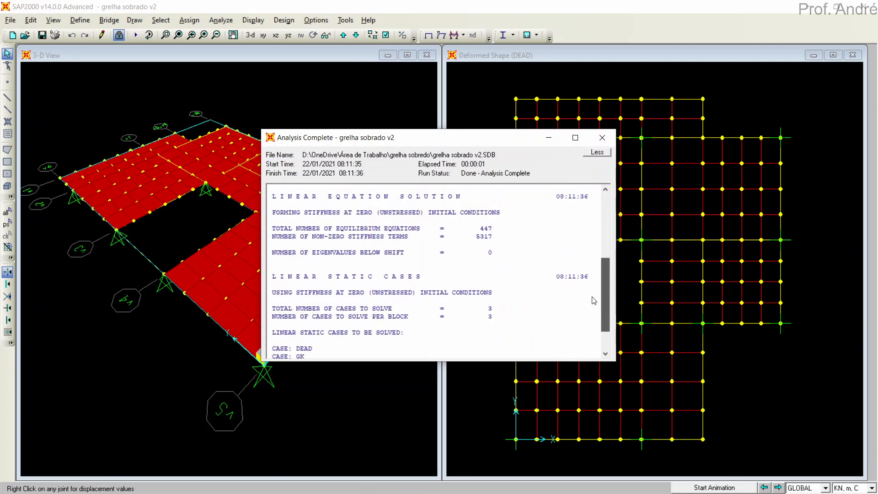
pyautogui.moveTo(594, 300); pyautogui.dragTo(593, 295)
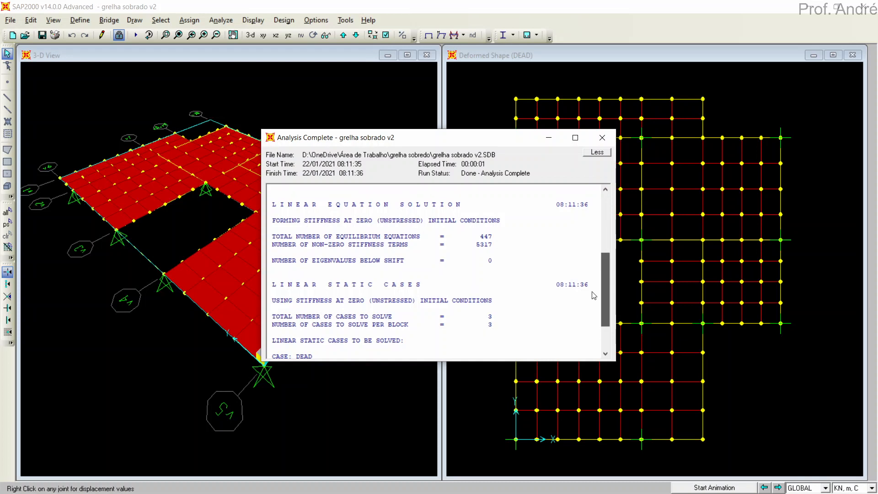
pyautogui.click(391, 237)
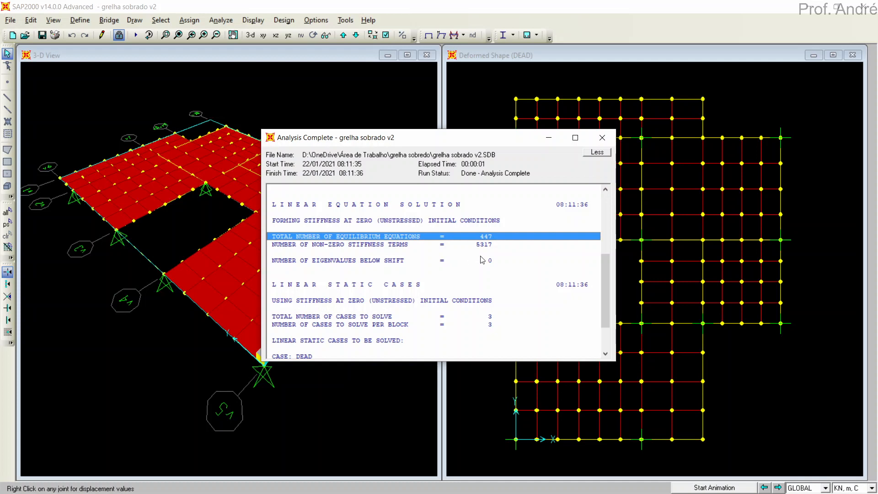
pyautogui.click(602, 138)
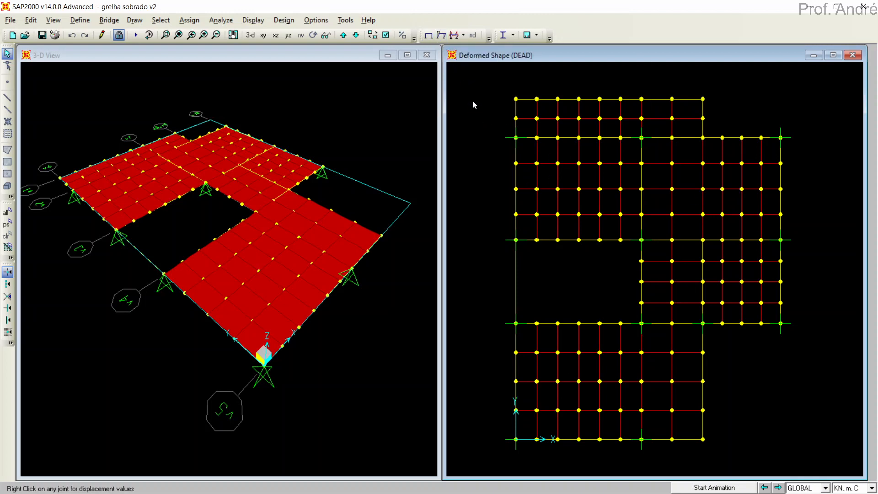
# - Return the plan view to the undeformed shape and open the force diagram settings for the shells
pyautogui.press('F4')
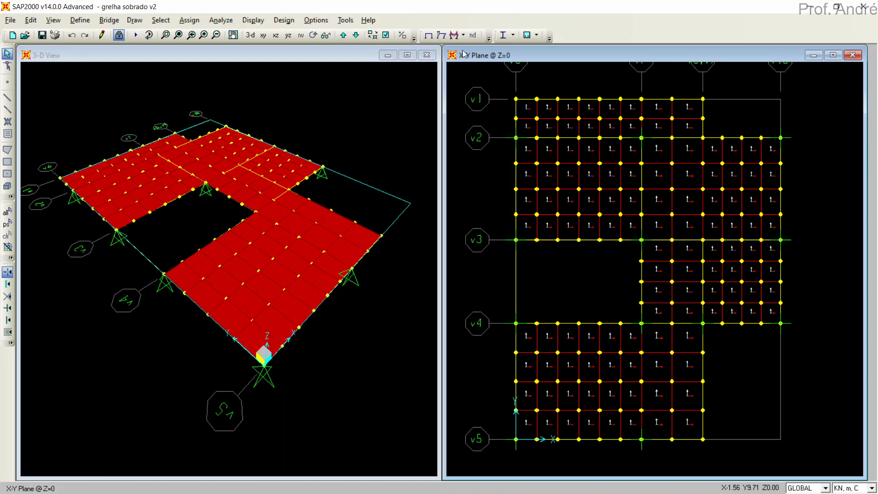
pyautogui.click(253, 20)
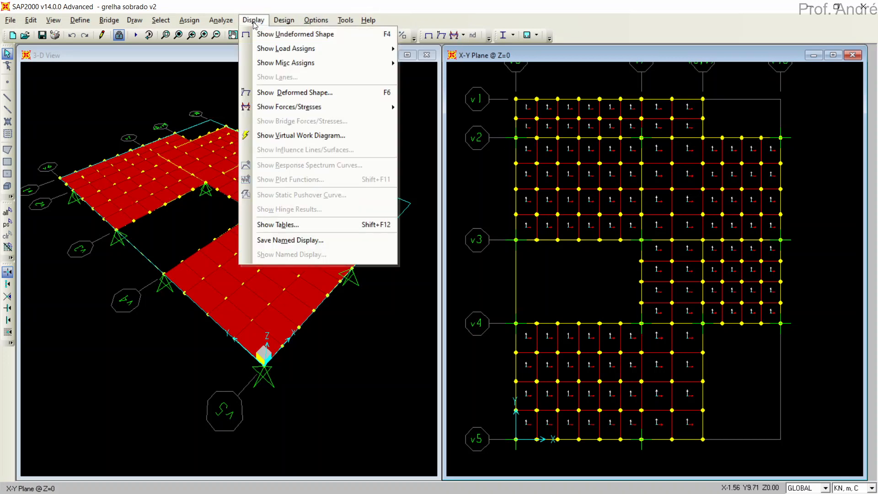
pyautogui.moveTo(280, 108)
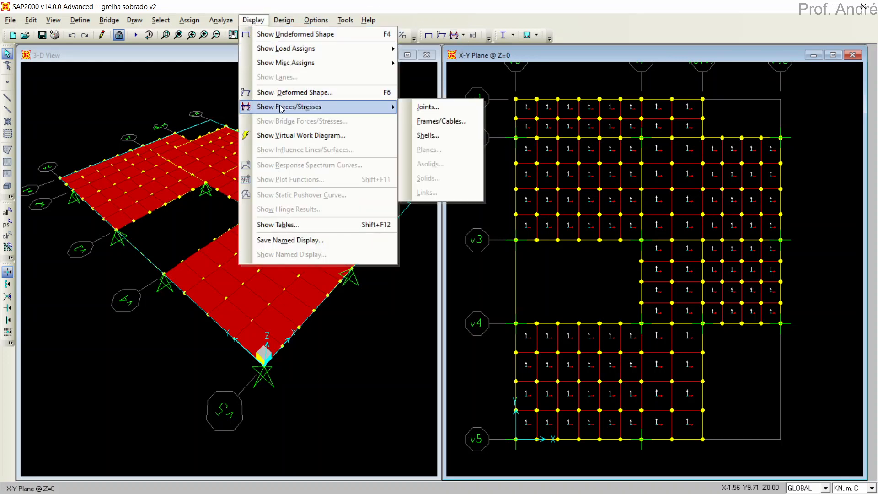
pyautogui.click(425, 137)
pyautogui.moveTo(450, 106); pyautogui.dragTo(583, 78)
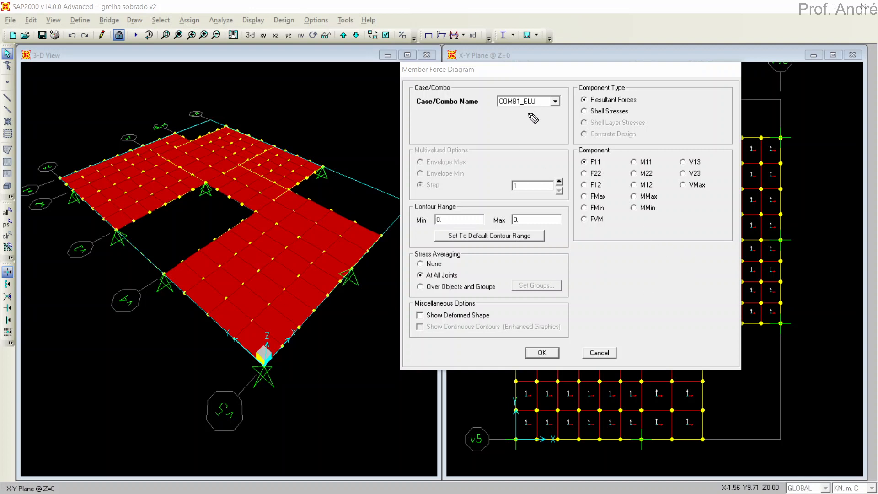
pyautogui.moveTo(538, 86)
pyautogui.mouseDown()
pyautogui.moveTo(495, 121)
pyautogui.moveTo(564, 125)
pyautogui.moveTo(537, 86)
pyautogui.mouseUp()
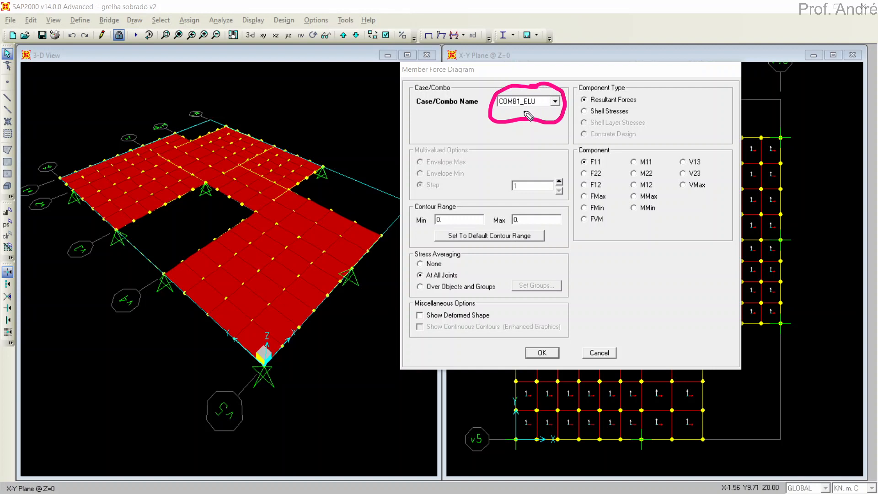
pyautogui.press('e')
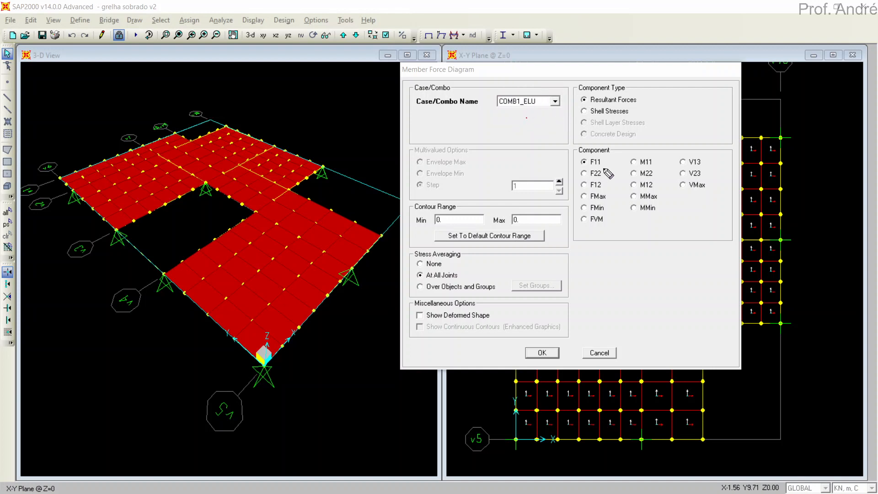
pyautogui.moveTo(601, 87)
pyautogui.mouseDown()
pyautogui.moveTo(582, 102)
pyautogui.moveTo(611, 114)
pyautogui.moveTo(659, 97)
pyautogui.moveTo(596, 92)
pyautogui.moveTo(583, 106)
pyautogui.moveTo(611, 124)
pyautogui.moveTo(632, 108)
pyautogui.mouseUp()
pyautogui.press('e')
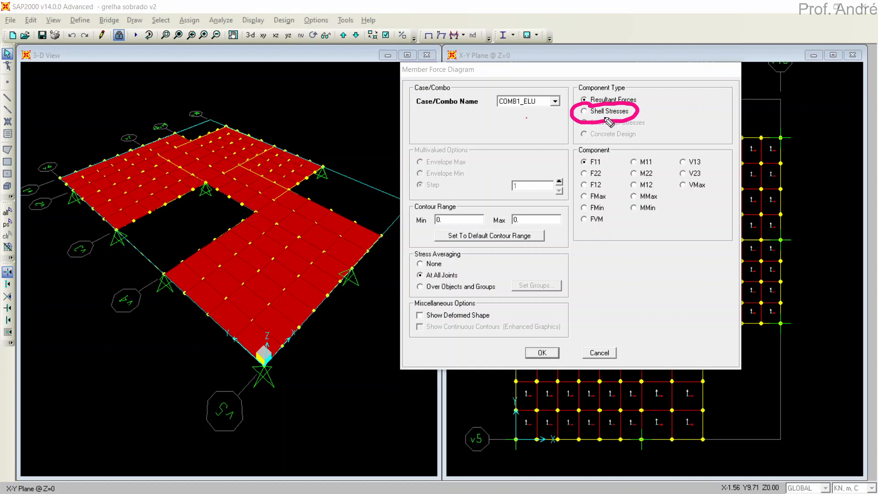
pyautogui.press('e')
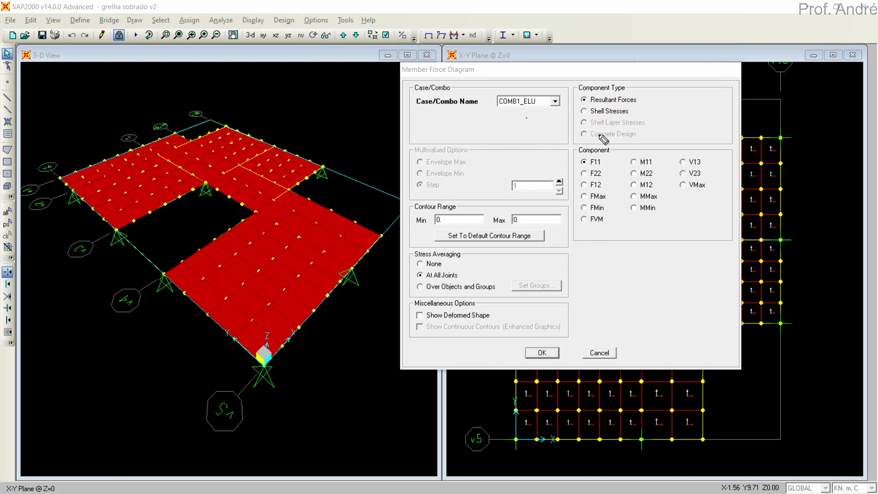
pyautogui.moveTo(591, 87)
pyautogui.mouseDown()
pyautogui.moveTo(586, 112)
pyautogui.moveTo(647, 108)
pyautogui.moveTo(588, 90)
pyautogui.moveTo(586, 101)
pyautogui.mouseUp()
pyautogui.press('e')
pyautogui.moveTo(602, 157)
pyautogui.mouseDown()
pyautogui.moveTo(585, 151)
pyautogui.moveTo(577, 211)
pyautogui.moveTo(609, 239)
pyautogui.moveTo(610, 167)
pyautogui.mouseUp()
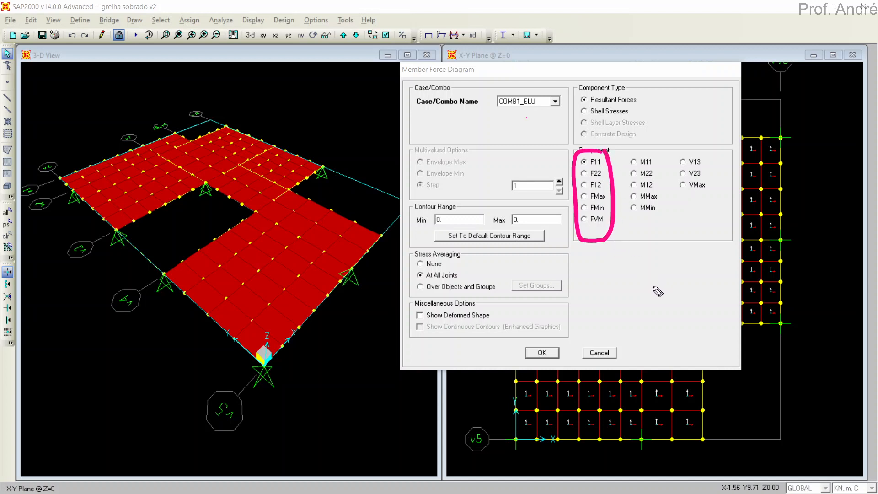
pyautogui.moveTo(632, 271)
pyautogui.mouseDown()
pyautogui.moveTo(633, 309)
pyautogui.moveTo(678, 309)
pyautogui.moveTo(673, 274)
pyautogui.moveTo(638, 317)
pyautogui.moveTo(691, 305)
pyautogui.moveTo(689, 323)
pyautogui.mouseUp()
pyautogui.moveTo(638, 312)
pyautogui.mouseDown()
pyautogui.moveTo(691, 322)
pyautogui.moveTo(669, 303)
pyautogui.moveTo(679, 314)
pyautogui.mouseUp()
pyautogui.moveTo(652, 287)
pyautogui.mouseDown()
pyautogui.moveTo(651, 311)
pyautogui.moveTo(649, 298)
pyautogui.mouseUp()
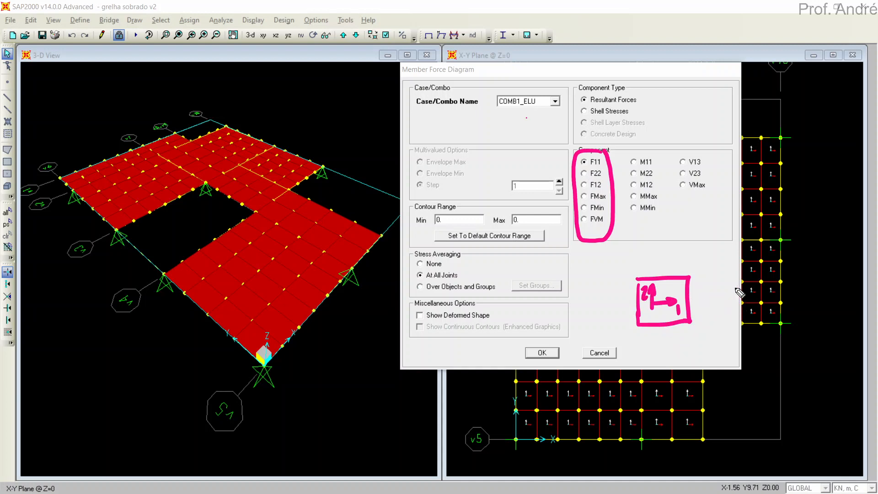
pyautogui.moveTo(701, 300); pyautogui.dragTo(731, 301)
pyautogui.moveTo(720, 295); pyautogui.dragTo(720, 333)
pyautogui.moveTo(718, 312)
pyautogui.mouseDown()
pyautogui.moveTo(727, 311)
pyautogui.moveTo(726, 322)
pyautogui.mouseUp()
pyautogui.moveTo(732, 324); pyautogui.dragTo(735, 336)
pyautogui.moveTo(738, 325); pyautogui.dragTo(741, 339)
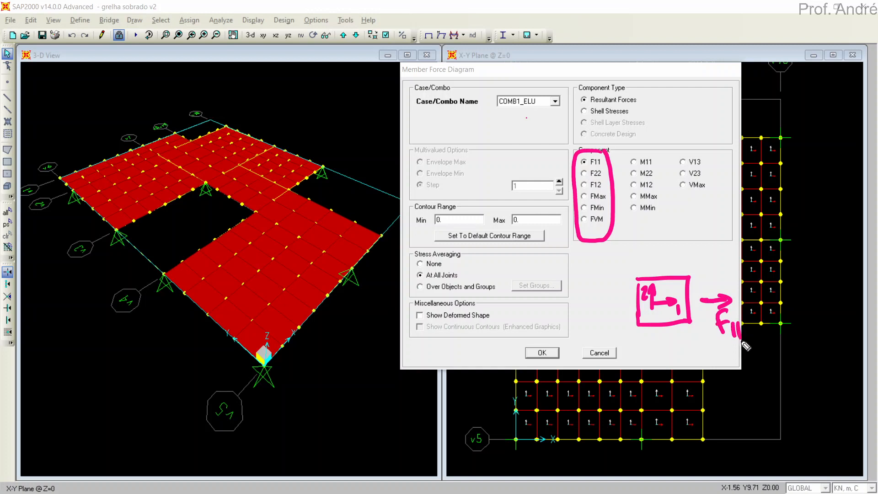
pyautogui.moveTo(656, 270); pyautogui.dragTo(655, 237)
pyautogui.moveTo(651, 246)
pyautogui.mouseDown()
pyautogui.moveTo(666, 242)
pyautogui.moveTo(676, 217)
pyautogui.mouseUp()
pyautogui.moveTo(667, 230); pyautogui.dragTo(673, 229)
pyautogui.moveTo(678, 226)
pyautogui.mouseDown()
pyautogui.moveTo(687, 239)
pyautogui.moveTo(703, 239)
pyautogui.mouseUp()
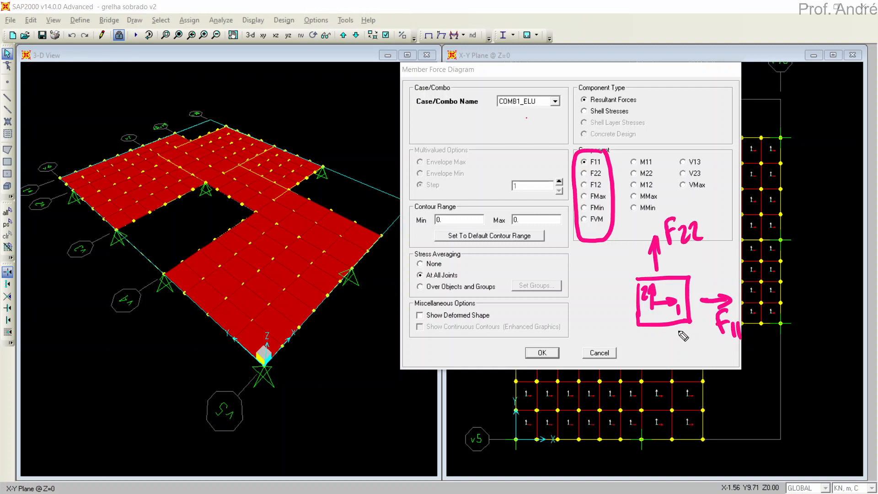
pyautogui.moveTo(639, 264); pyautogui.dragTo(684, 261)
pyautogui.moveTo(677, 256); pyautogui.dragTo(677, 267)
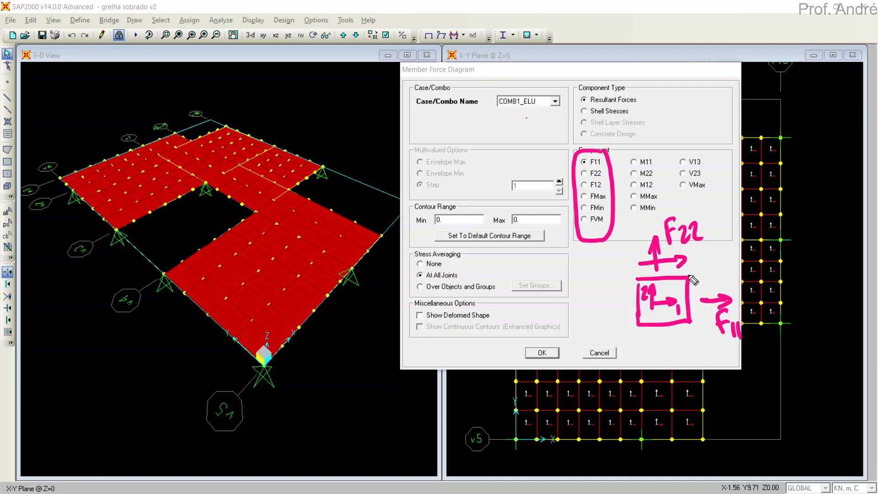
pyautogui.moveTo(700, 322); pyautogui.dragTo(703, 256)
pyautogui.moveTo(704, 259)
pyautogui.mouseDown()
pyautogui.moveTo(714, 255)
pyautogui.moveTo(717, 274)
pyautogui.mouseUp()
pyautogui.moveTo(727, 256)
pyautogui.mouseDown()
pyautogui.moveTo(724, 270)
pyautogui.moveTo(734, 275)
pyautogui.mouseUp()
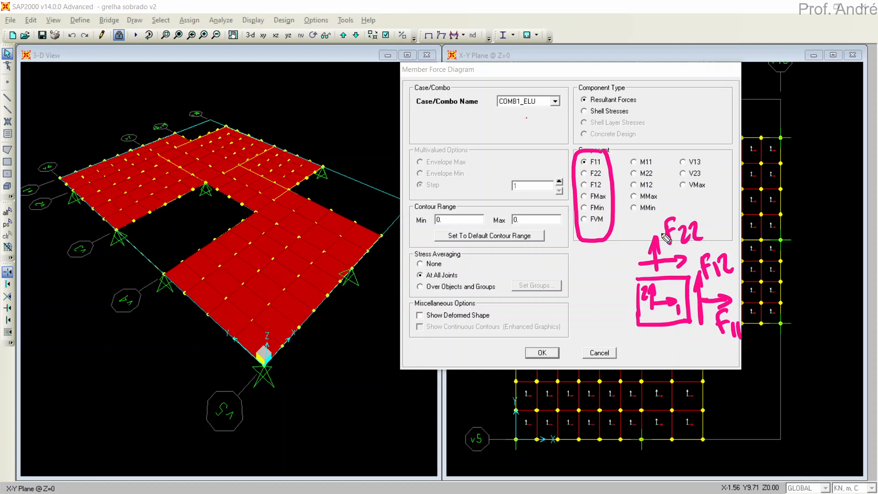
pyautogui.moveTo(683, 214)
pyautogui.mouseDown()
pyautogui.moveTo(645, 258)
pyautogui.moveTo(658, 311)
pyautogui.moveTo(715, 316)
pyautogui.moveTo(741, 335)
pyautogui.mouseUp()
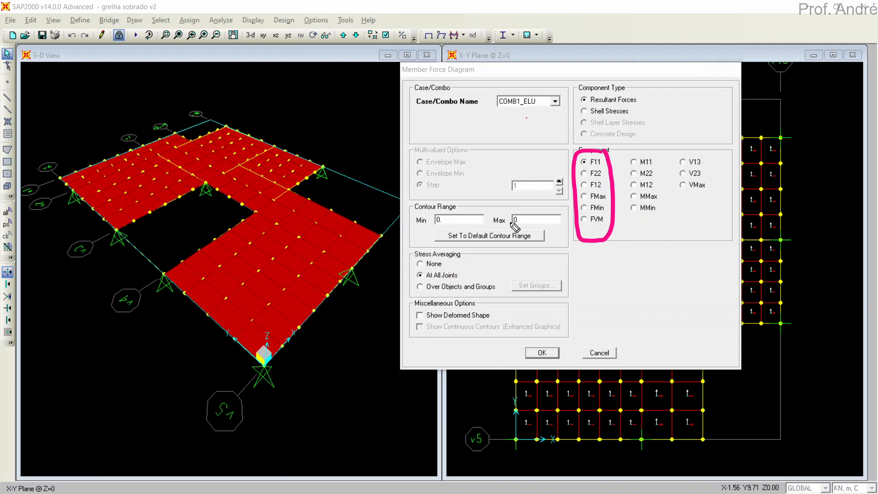
pyautogui.click(611, 236)
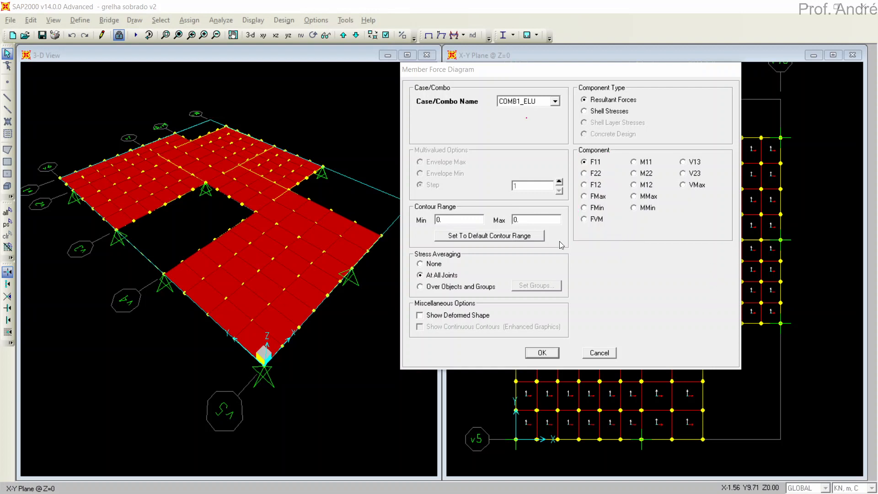
# - Display the resultant F11 contour diagram for COMB1_ELU in the X-Y plane view and examine its colour scale
pyautogui.click(542, 352)
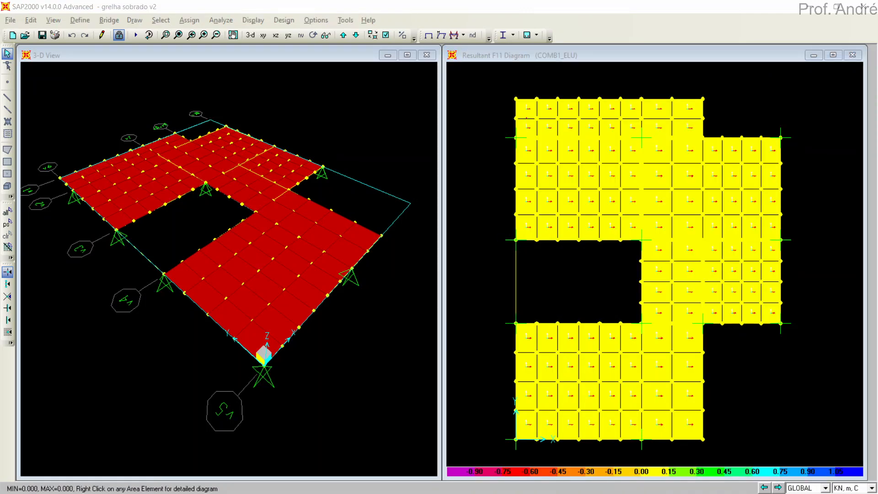
pyautogui.moveTo(740, 397)
pyautogui.mouseDown()
pyautogui.moveTo(652, 478)
pyautogui.moveTo(649, 449)
pyautogui.mouseUp()
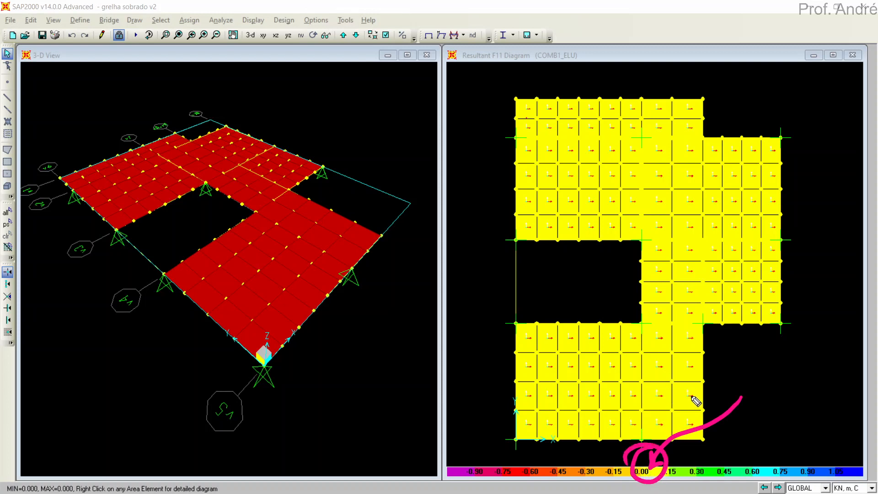
pyautogui.press('e')
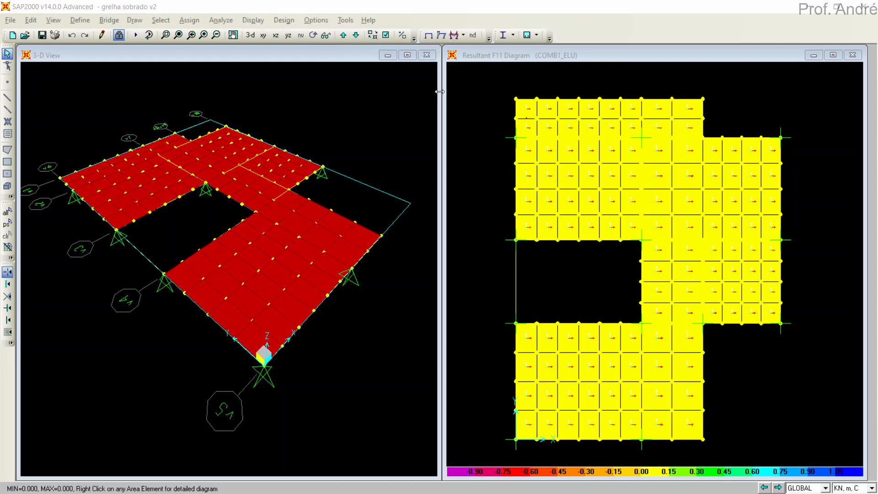
# - Return the X-Y plane view to the undeformed shape and reopen the Member Force Diagram settings for the shell elements
pyautogui.click(467, 101)
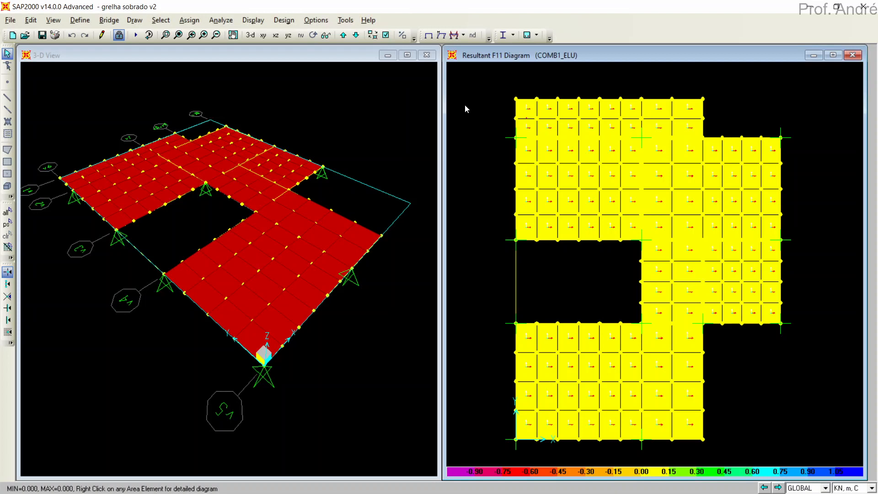
pyautogui.press('F4')
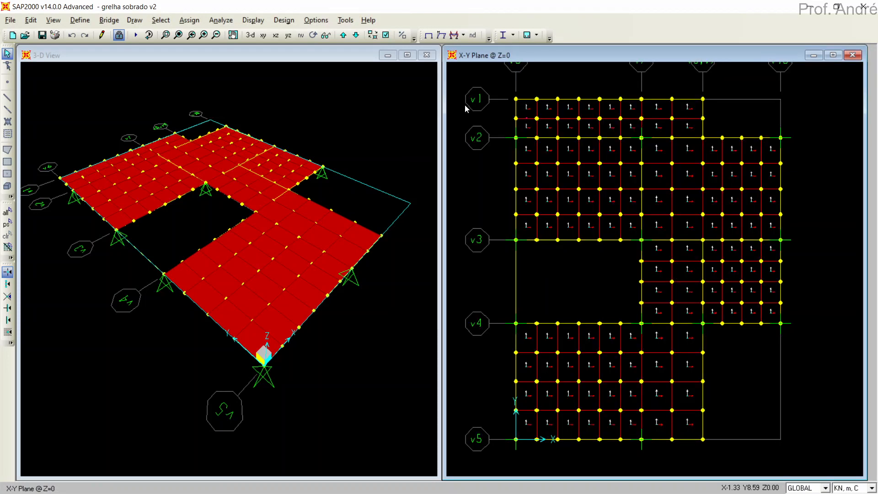
pyautogui.click(275, 20)
pyautogui.moveTo(253, 21)
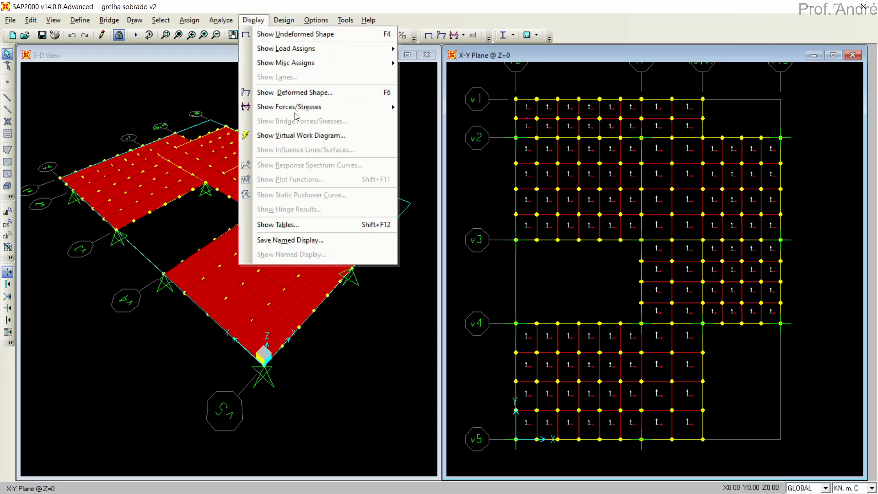
pyautogui.moveTo(295, 107)
pyautogui.click(430, 135)
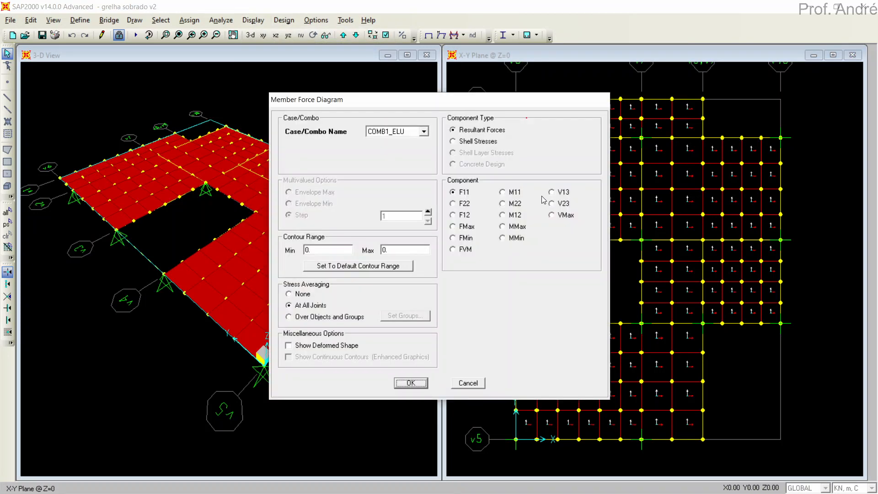
pyautogui.moveTo(503, 101); pyautogui.dragTo(560, 87)
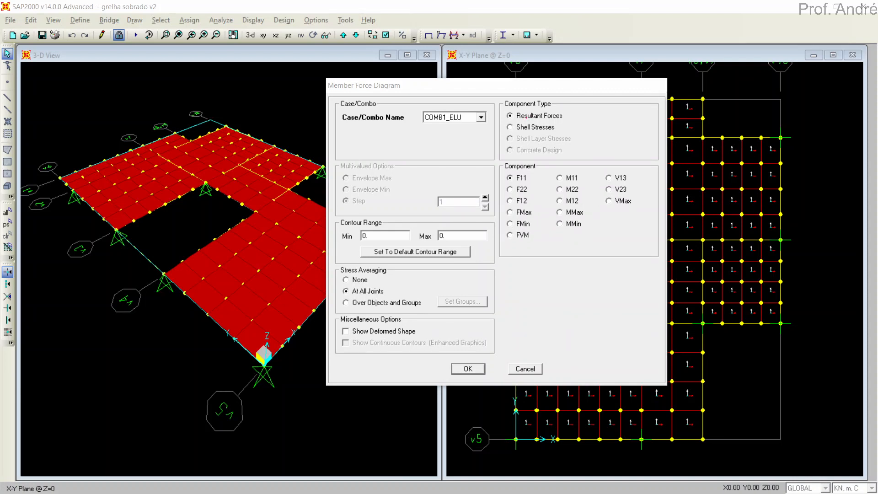
pyautogui.moveTo(575, 159)
pyautogui.mouseDown()
pyautogui.moveTo(564, 247)
pyautogui.moveTo(654, 184)
pyautogui.moveTo(603, 131)
pyautogui.moveTo(613, 118)
pyautogui.moveTo(643, 132)
pyautogui.mouseUp()
pyautogui.moveTo(649, 130); pyautogui.dragTo(657, 129)
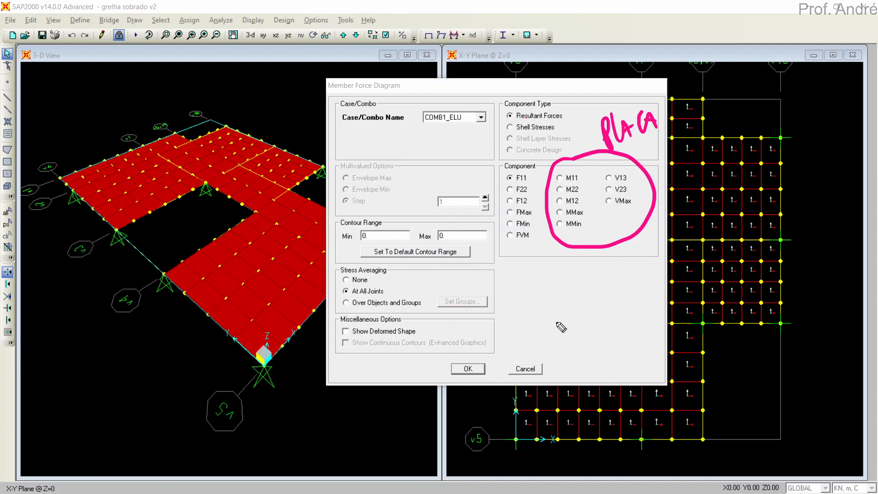
pyautogui.moveTo(550, 332)
pyautogui.mouseDown()
pyautogui.moveTo(550, 299)
pyautogui.moveTo(594, 294)
pyautogui.moveTo(596, 325)
pyautogui.moveTo(585, 319)
pyautogui.moveTo(591, 339)
pyautogui.mouseUp()
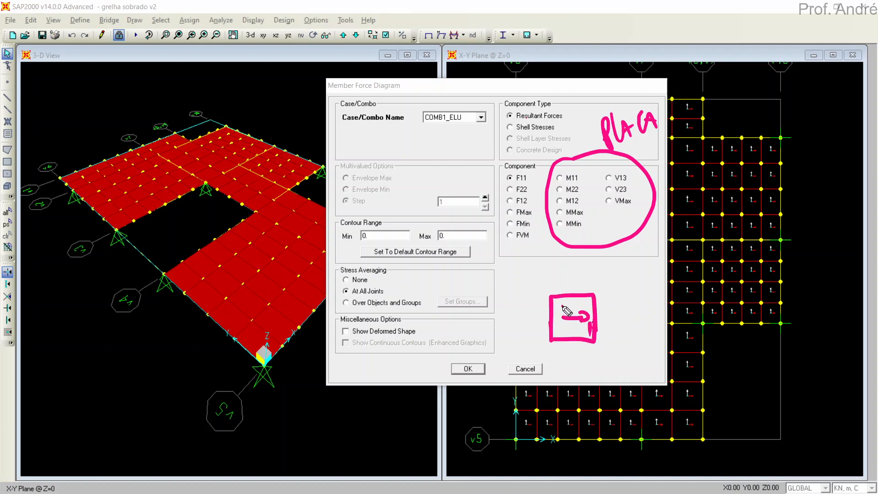
pyautogui.moveTo(562, 306); pyautogui.dragTo(562, 328)
pyautogui.moveTo(557, 310); pyautogui.dragTo(575, 306)
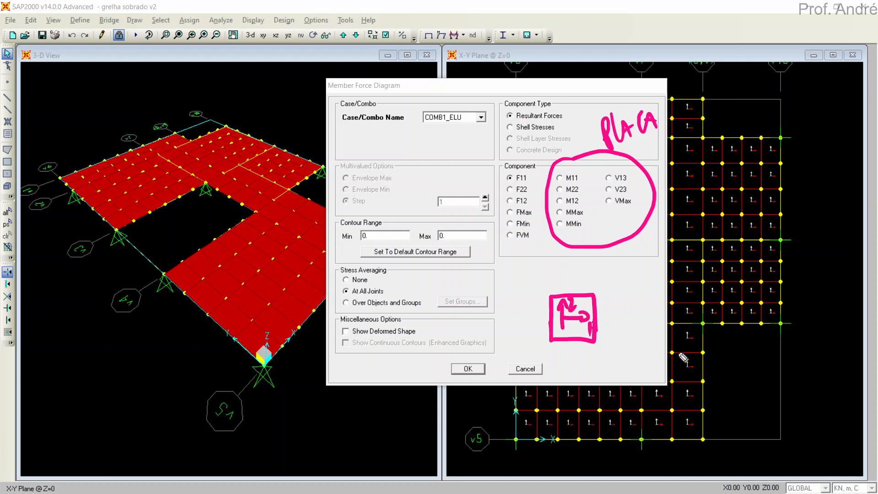
pyautogui.moveTo(688, 344)
pyautogui.mouseDown()
pyautogui.moveTo(676, 363)
pyautogui.moveTo(696, 347)
pyautogui.mouseUp()
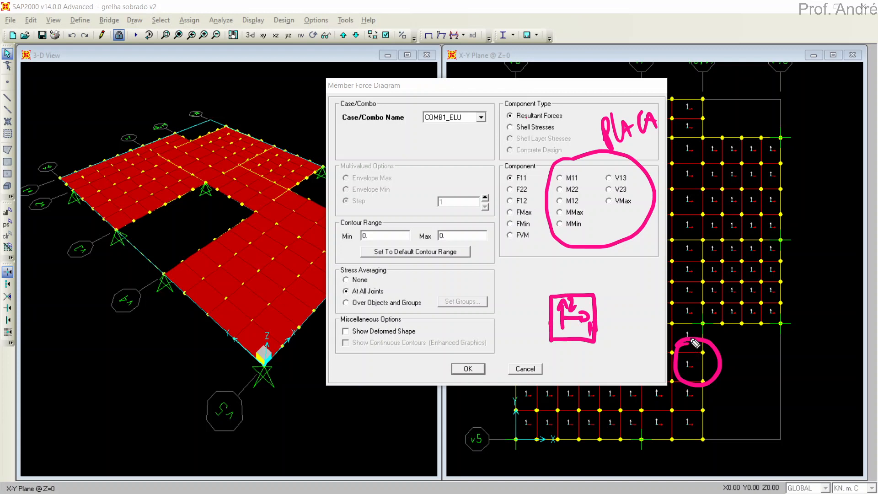
pyautogui.hotkey('ctrl', 'z')
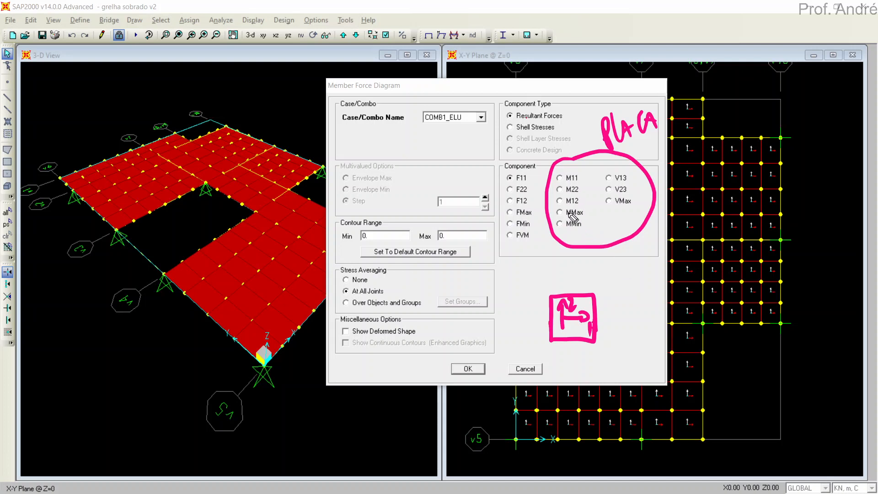
pyautogui.moveTo(625, 341)
pyautogui.mouseDown()
pyautogui.moveTo(626, 297)
pyautogui.moveTo(657, 347)
pyautogui.moveTo(669, 348)
pyautogui.mouseUp()
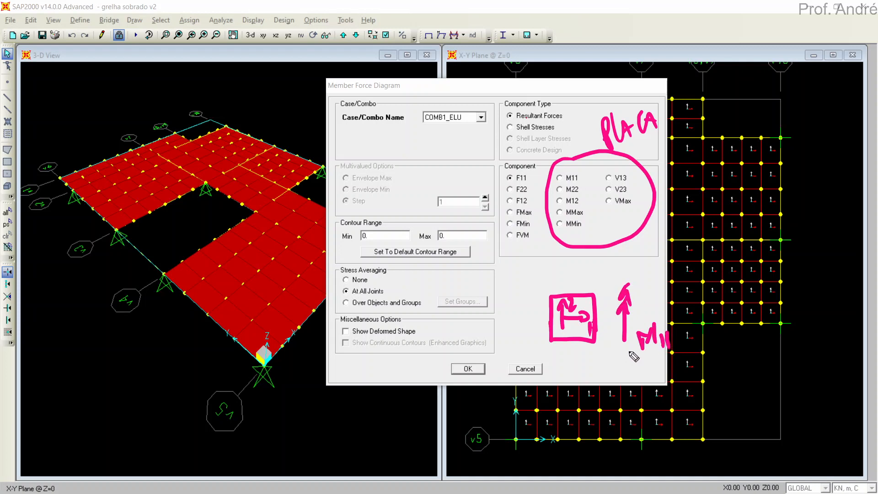
pyautogui.moveTo(558, 273); pyautogui.dragTo(590, 277)
pyautogui.moveTo(514, 269); pyautogui.dragTo(559, 264)
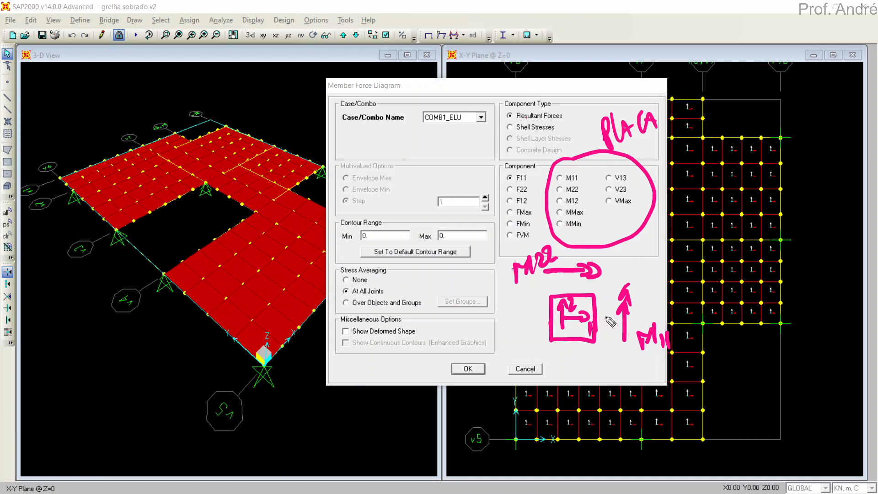
pyautogui.moveTo(575, 291)
pyautogui.mouseDown()
pyautogui.moveTo(577, 231)
pyautogui.moveTo(583, 243)
pyautogui.mouseUp()
pyautogui.moveTo(603, 310)
pyautogui.mouseDown()
pyautogui.moveTo(660, 314)
pyautogui.moveTo(672, 303)
pyautogui.mouseUp()
pyautogui.moveTo(587, 247)
pyautogui.mouseDown()
pyautogui.moveTo(604, 232)
pyautogui.moveTo(608, 242)
pyautogui.moveTo(633, 238)
pyautogui.mouseUp()
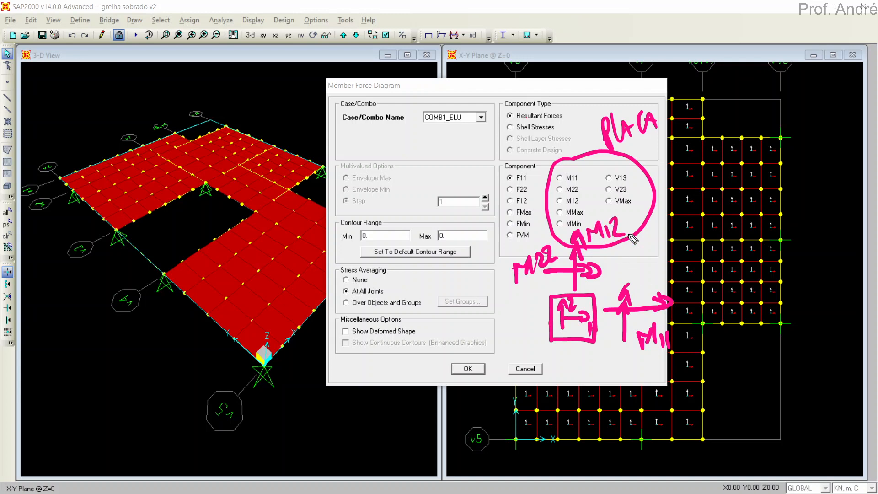
pyautogui.moveTo(647, 283)
pyautogui.mouseDown()
pyautogui.moveTo(652, 273)
pyautogui.moveTo(683, 278)
pyautogui.mouseUp()
pyautogui.hotkey('ctrl', 'z')
pyautogui.moveTo(577, 170)
pyautogui.mouseDown()
pyautogui.moveTo(547, 187)
pyautogui.moveTo(563, 208)
pyautogui.moveTo(587, 188)
pyautogui.moveTo(552, 174)
pyautogui.moveTo(577, 202)
pyautogui.moveTo(591, 179)
pyautogui.moveTo(582, 166)
pyautogui.mouseUp()
pyautogui.hotkey('ctrl', 'z')
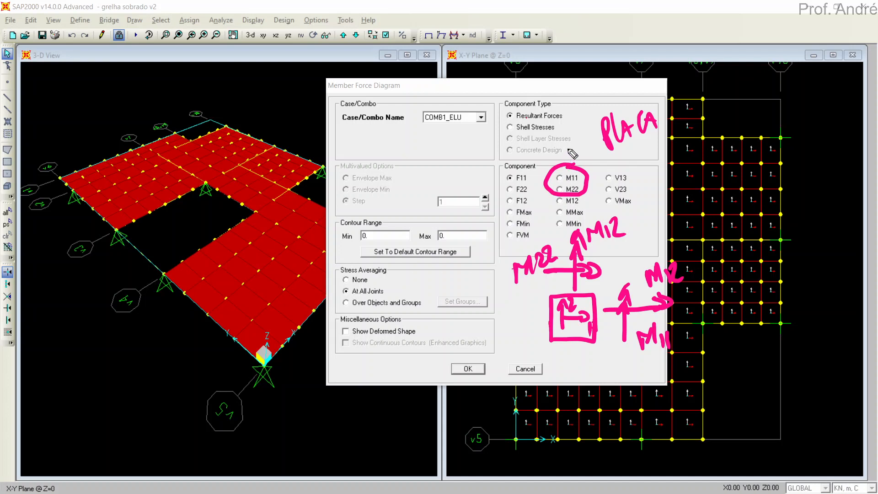
pyautogui.hotkey('ctrl', 'z')
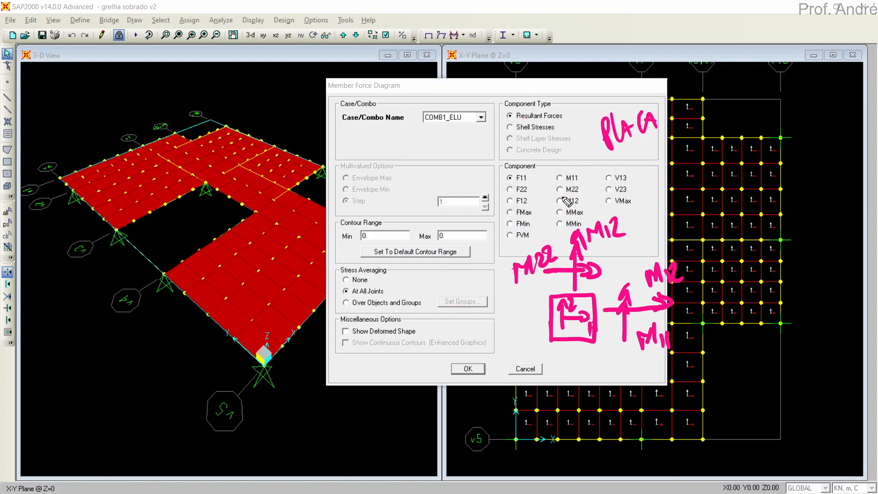
pyautogui.moveTo(620, 167)
pyautogui.mouseDown()
pyautogui.moveTo(611, 202)
pyautogui.moveTo(638, 192)
pyautogui.moveTo(621, 170)
pyautogui.mouseUp()
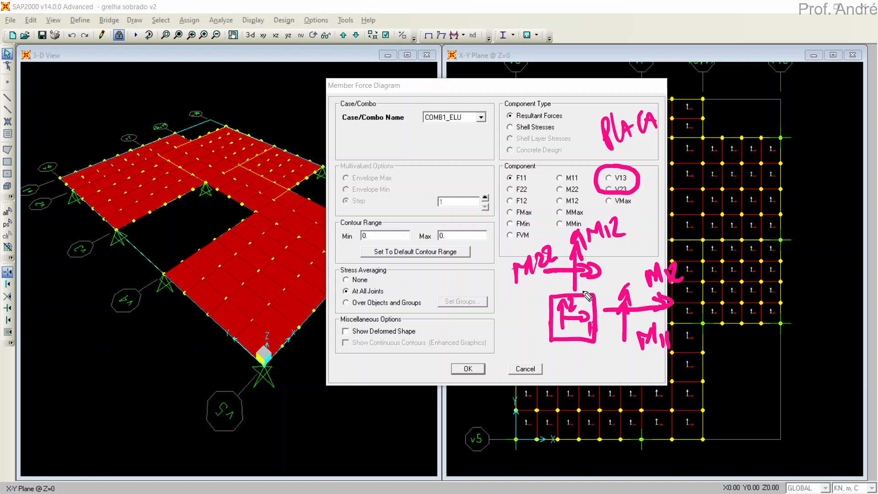
pyautogui.hotkey('ctrl', 'z')
pyautogui.moveTo(622, 195)
pyautogui.mouseDown()
pyautogui.moveTo(601, 200)
pyautogui.moveTo(631, 212)
pyautogui.moveTo(615, 196)
pyautogui.mouseUp()
pyautogui.hotkey('ctrl', 'z')
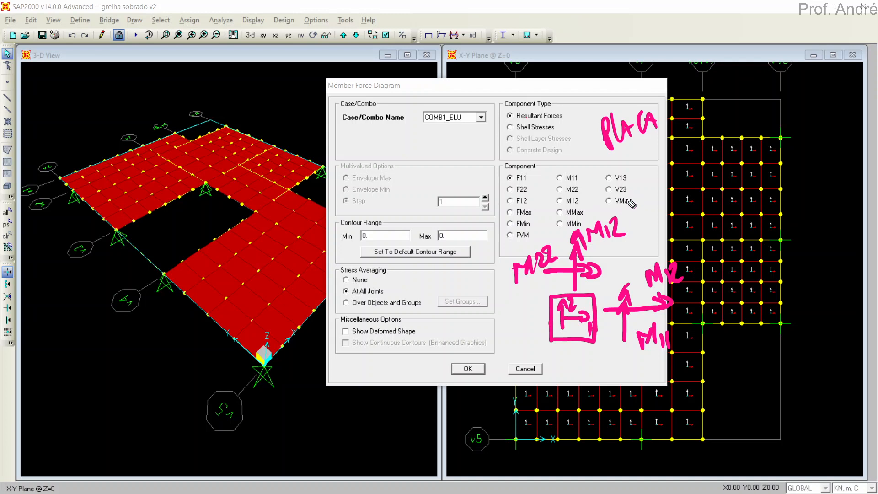
pyautogui.moveTo(577, 173)
pyautogui.mouseDown()
pyautogui.moveTo(551, 182)
pyautogui.moveTo(571, 210)
pyautogui.moveTo(588, 175)
pyautogui.moveTo(573, 170)
pyautogui.moveTo(574, 235)
pyautogui.moveTo(548, 256)
pyautogui.moveTo(581, 219)
pyautogui.moveTo(558, 340)
pyautogui.moveTo(642, 276)
pyautogui.moveTo(654, 304)
pyautogui.moveTo(646, 351)
pyautogui.moveTo(654, 310)
pyautogui.mouseUp()
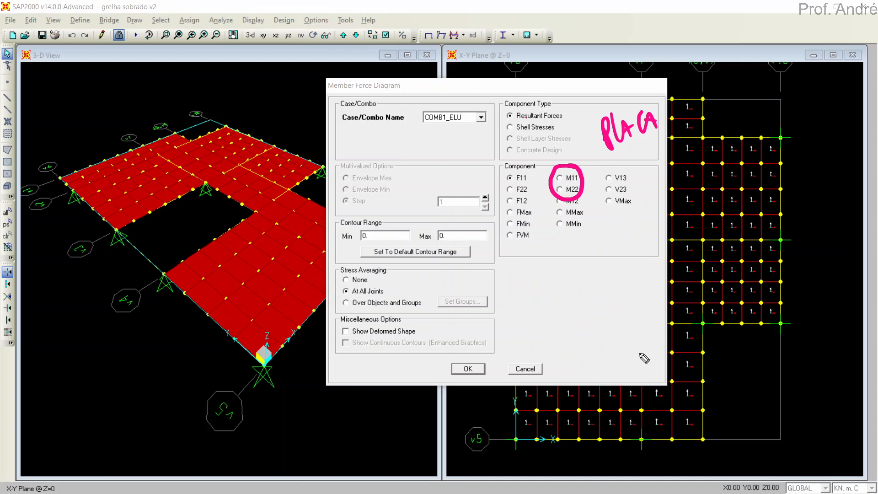
pyautogui.moveTo(582, 192)
pyautogui.mouseDown()
pyautogui.moveTo(568, 182)
pyautogui.moveTo(613, 161)
pyautogui.moveTo(637, 169)
pyautogui.mouseUp()
pyautogui.moveTo(635, 156); pyautogui.dragTo(627, 170)
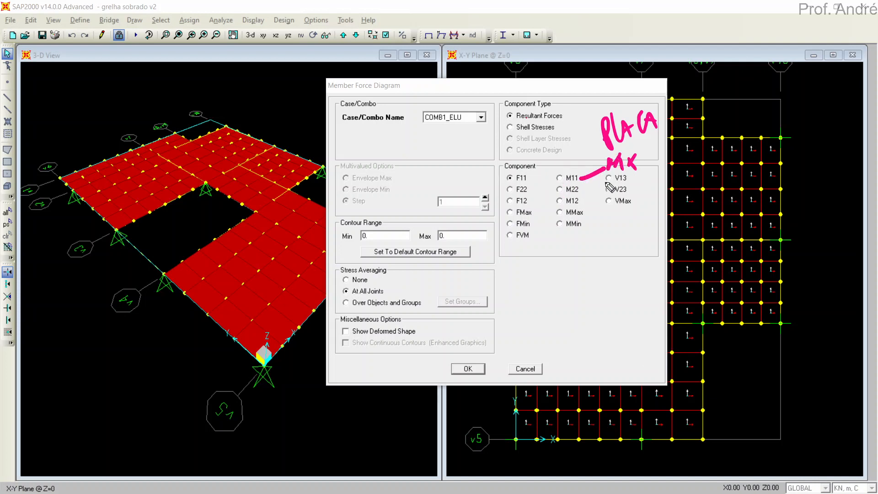
pyautogui.moveTo(580, 187)
pyautogui.mouseDown()
pyautogui.moveTo(611, 235)
pyautogui.moveTo(627, 222)
pyautogui.moveTo(635, 235)
pyautogui.mouseUp()
pyautogui.moveTo(639, 212); pyautogui.dragTo(641, 234)
pyautogui.moveTo(557, 425)
pyautogui.mouseDown()
pyautogui.moveTo(510, 437)
pyautogui.moveTo(577, 439)
pyautogui.moveTo(546, 411)
pyautogui.mouseUp()
pyautogui.hotkey('ctrl', 'z')
pyautogui.moveTo(523, 371)
pyautogui.mouseDown()
pyautogui.moveTo(535, 414)
pyautogui.moveTo(526, 404)
pyautogui.mouseUp()
pyautogui.hotkey('ctrl', 'z')
pyautogui.moveTo(602, 151)
pyautogui.mouseDown()
pyautogui.moveTo(616, 162)
pyautogui.moveTo(610, 237)
pyautogui.moveTo(626, 211)
pyautogui.mouseUp()
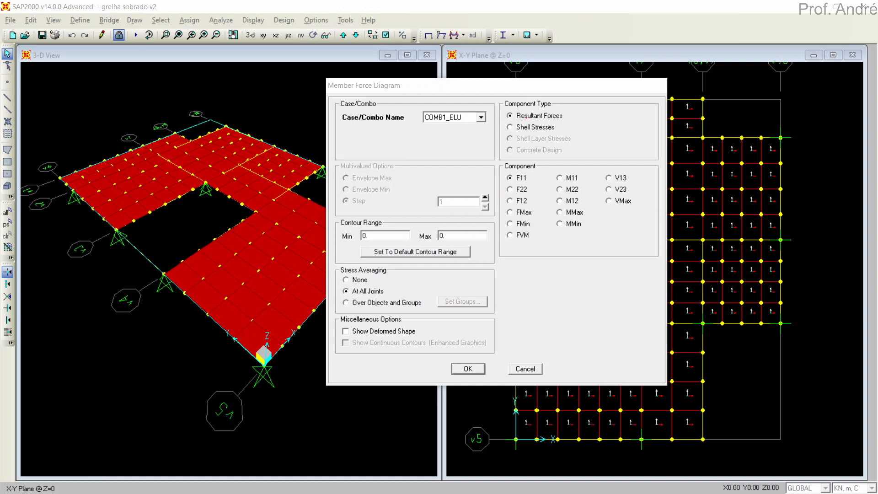
# - Display the resultant M11 contour diagram for COMB1_ELU in the X-Y plane view
pyautogui.click(568, 179)
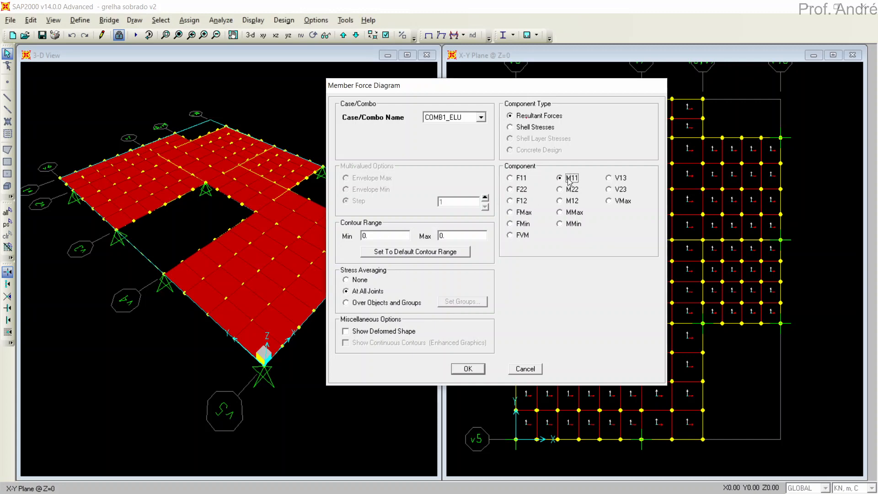
pyautogui.click(468, 368)
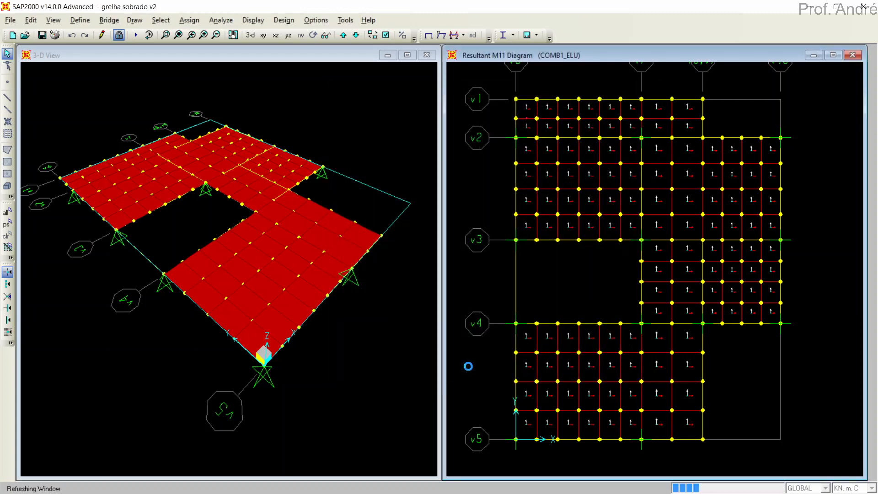
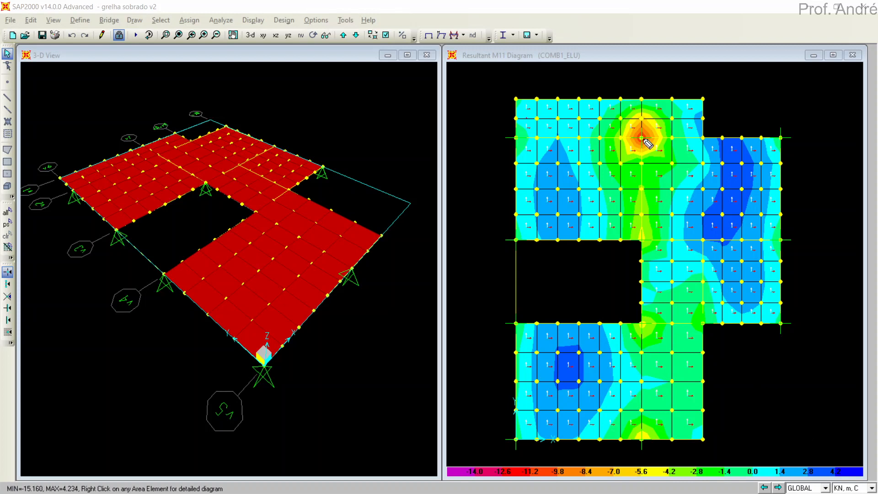
pyautogui.moveTo(640, 97)
pyautogui.mouseDown()
pyautogui.moveTo(626, 172)
pyautogui.moveTo(676, 108)
pyautogui.moveTo(642, 99)
pyautogui.mouseUp()
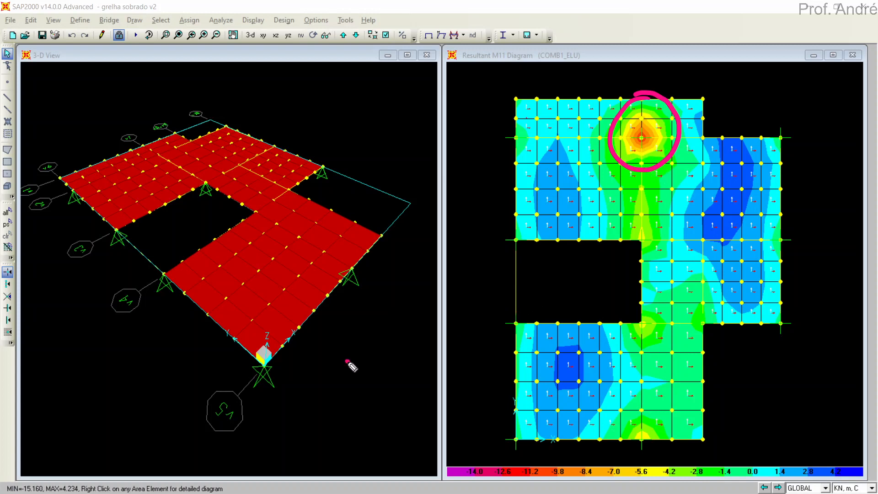
pyautogui.moveTo(348, 362); pyautogui.dragTo(392, 438)
pyautogui.moveTo(346, 361)
pyautogui.mouseDown()
pyautogui.moveTo(344, 425)
pyautogui.moveTo(370, 345)
pyautogui.moveTo(398, 359)
pyautogui.moveTo(410, 440)
pyautogui.mouseUp()
pyautogui.moveTo(362, 347)
pyautogui.mouseDown()
pyautogui.moveTo(373, 361)
pyautogui.moveTo(399, 350)
pyautogui.moveTo(405, 326)
pyautogui.moveTo(421, 325)
pyautogui.mouseUp()
pyautogui.moveTo(408, 320)
pyautogui.mouseDown()
pyautogui.moveTo(417, 319)
pyautogui.moveTo(395, 288)
pyautogui.mouseUp()
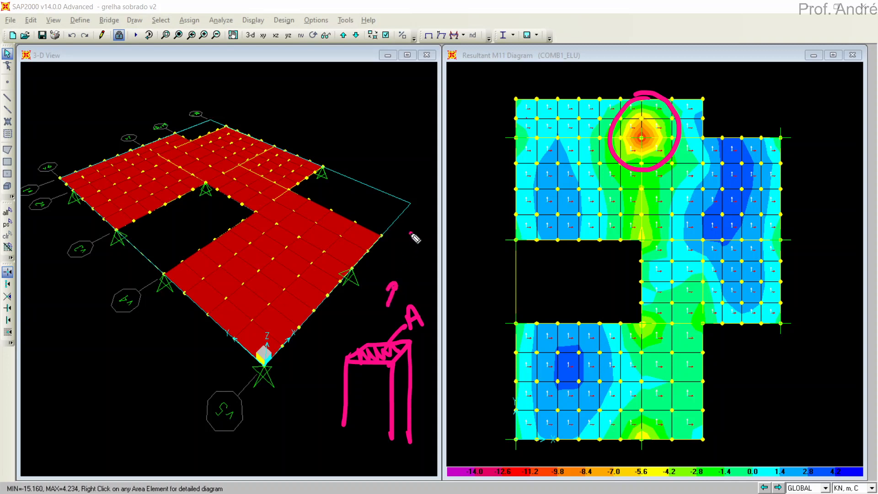
pyautogui.moveTo(413, 231); pyautogui.dragTo(398, 262)
pyautogui.moveTo(414, 230)
pyautogui.mouseDown()
pyautogui.moveTo(425, 264)
pyautogui.moveTo(398, 263)
pyautogui.moveTo(420, 259)
pyautogui.mouseUp()
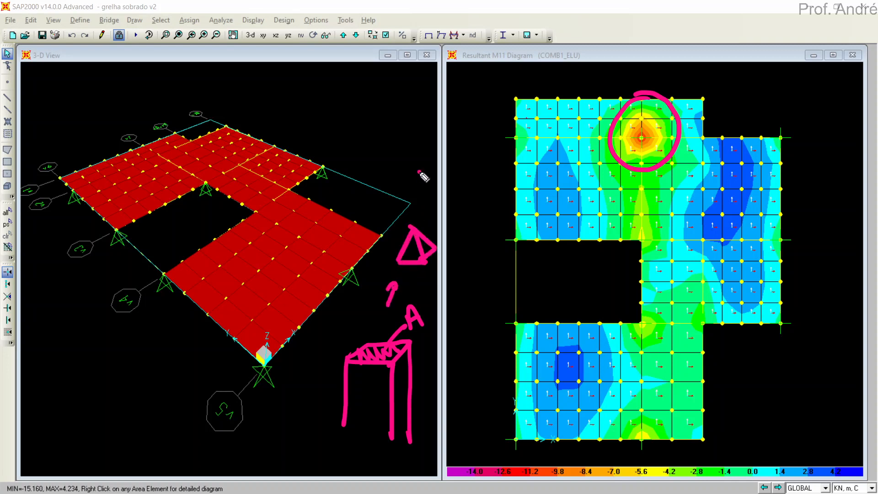
pyautogui.moveTo(419, 172); pyautogui.dragTo(415, 215)
pyautogui.moveTo(410, 206); pyautogui.dragTo(422, 209)
pyautogui.moveTo(408, 144)
pyautogui.mouseDown()
pyautogui.moveTo(404, 134)
pyautogui.moveTo(418, 125)
pyautogui.moveTo(432, 135)
pyautogui.mouseUp()
pyautogui.moveTo(433, 95)
pyautogui.mouseDown()
pyautogui.moveTo(438, 129)
pyautogui.moveTo(446, 109)
pyautogui.mouseUp()
pyautogui.moveTo(454, 107); pyautogui.dragTo(453, 109)
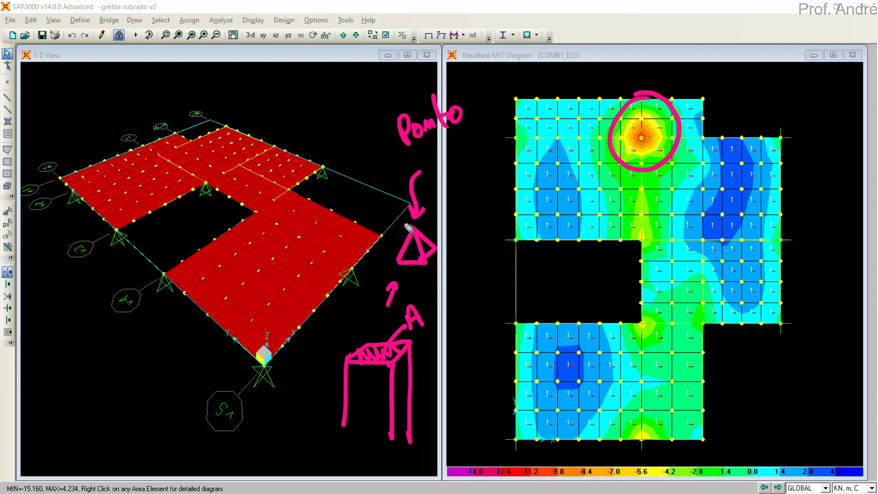
pyautogui.moveTo(413, 206); pyautogui.dragTo(423, 208)
pyautogui.moveTo(766, 145); pyautogui.dragTo(780, 132)
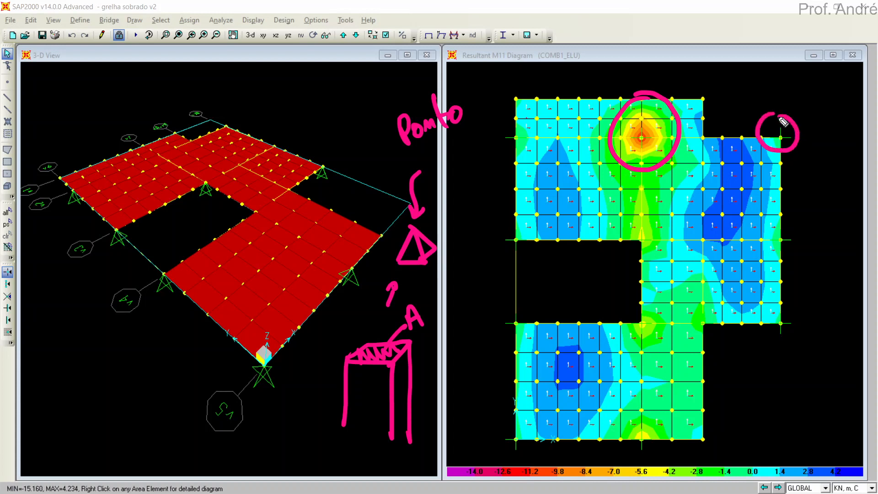
pyautogui.moveTo(518, 130)
pyautogui.mouseDown()
pyautogui.moveTo(536, 141)
pyautogui.moveTo(524, 128)
pyautogui.mouseUp()
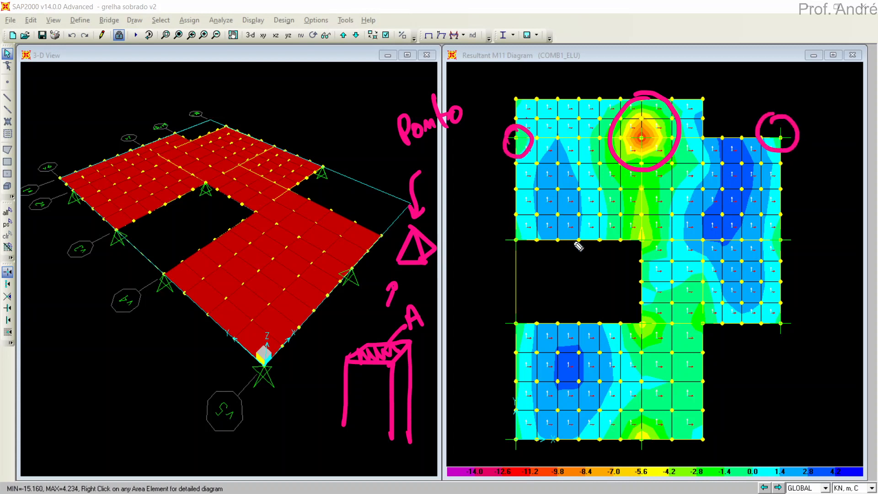
pyautogui.moveTo(652, 219)
pyautogui.mouseDown()
pyautogui.moveTo(630, 247)
pyautogui.moveTo(650, 219)
pyautogui.mouseUp()
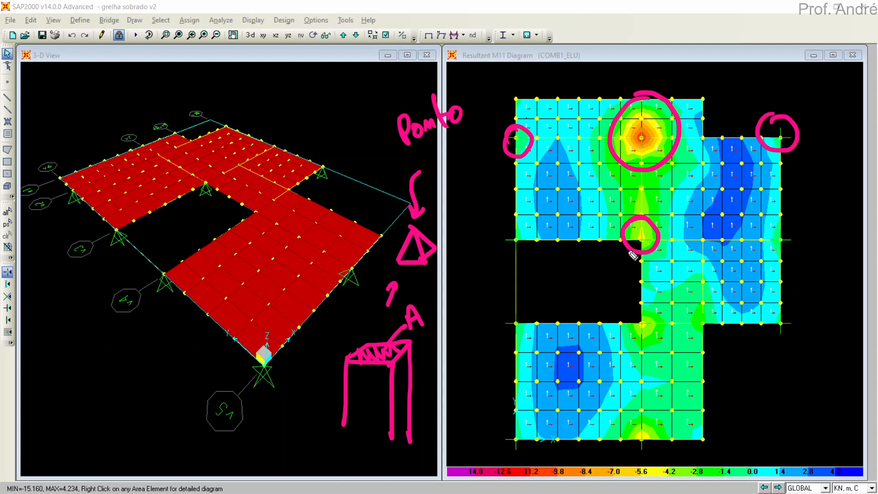
pyautogui.moveTo(633, 256)
pyautogui.mouseDown()
pyautogui.moveTo(639, 184)
pyautogui.moveTo(546, 158)
pyautogui.moveTo(653, 152)
pyautogui.moveTo(646, 154)
pyautogui.mouseUp()
pyautogui.click(768, 145)
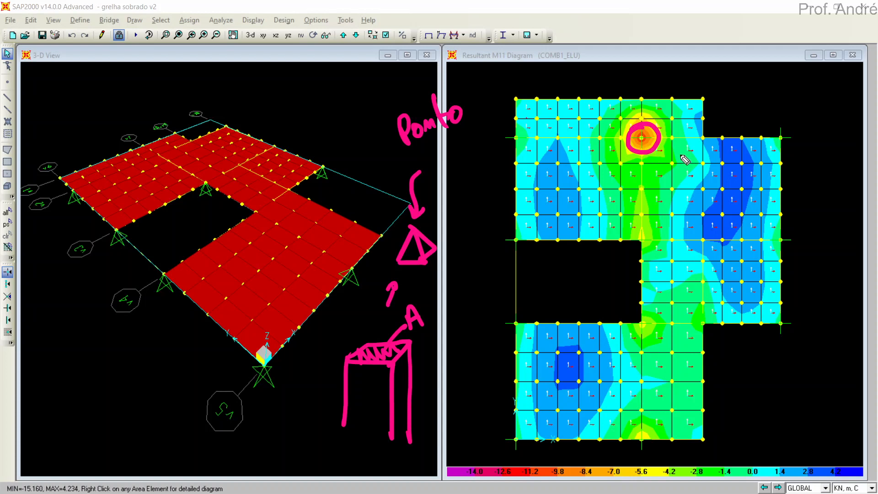
pyautogui.hotkey('ctrl', 'z')
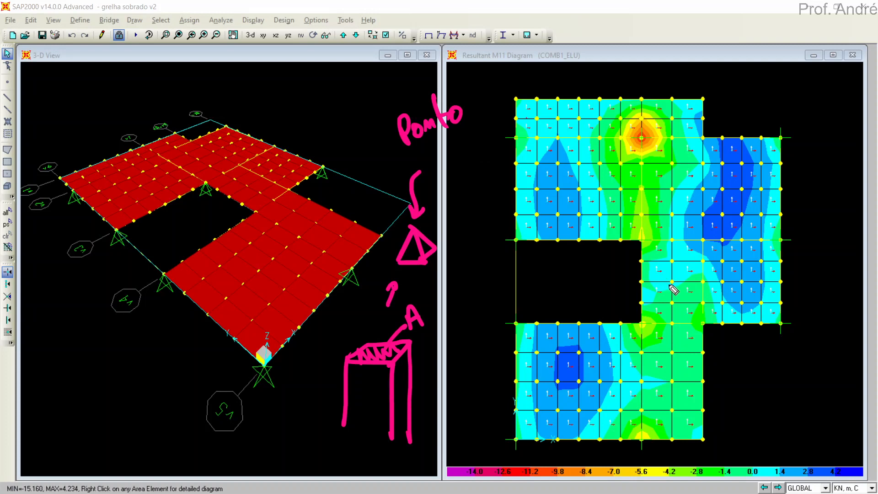
pyautogui.moveTo(642, 239)
pyautogui.mouseDown()
pyautogui.moveTo(693, 237)
pyautogui.moveTo(703, 327)
pyautogui.moveTo(650, 327)
pyautogui.moveTo(643, 239)
pyautogui.mouseUp()
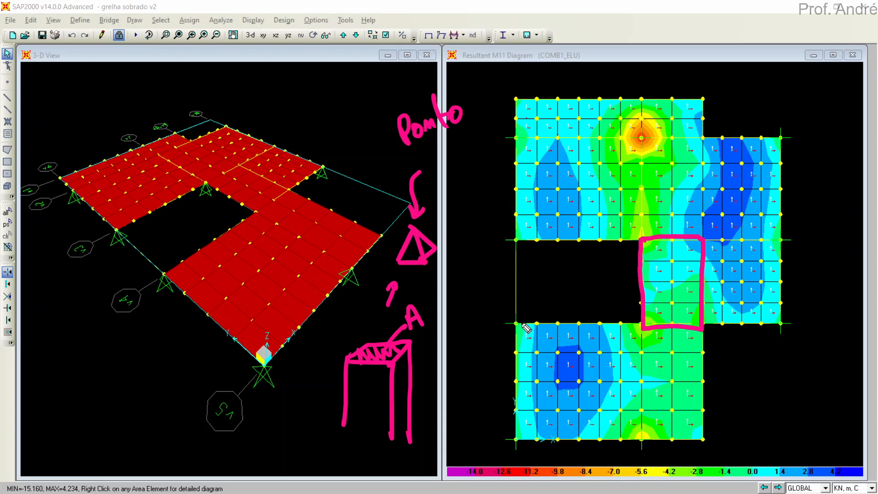
pyautogui.moveTo(514, 319)
pyautogui.mouseDown()
pyautogui.moveTo(702, 329)
pyautogui.moveTo(696, 433)
pyautogui.moveTo(526, 434)
pyautogui.moveTo(516, 310)
pyautogui.mouseUp()
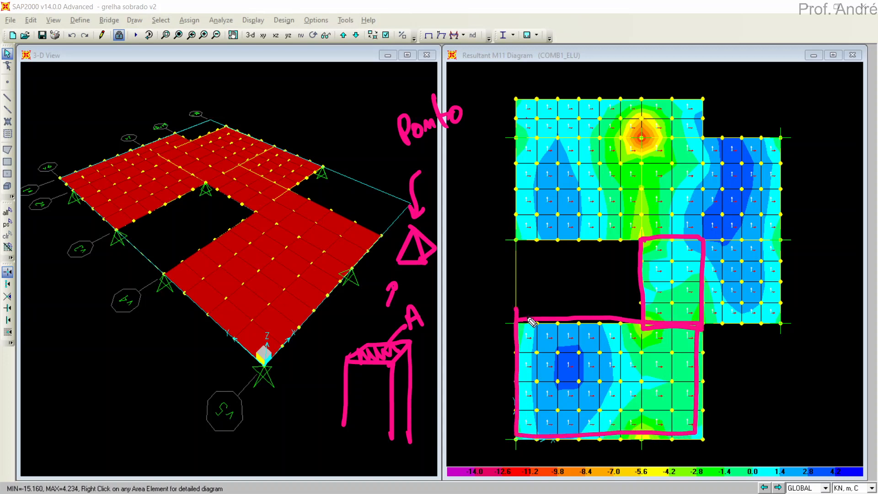
pyautogui.moveTo(429, 315)
pyautogui.mouseDown()
pyautogui.moveTo(366, 365)
pyautogui.moveTo(395, 352)
pyautogui.mouseUp()
pyautogui.moveTo(354, 376)
pyautogui.mouseDown()
pyautogui.moveTo(416, 365)
pyautogui.moveTo(392, 297)
pyautogui.moveTo(419, 173)
pyautogui.moveTo(446, 120)
pyautogui.mouseUp()
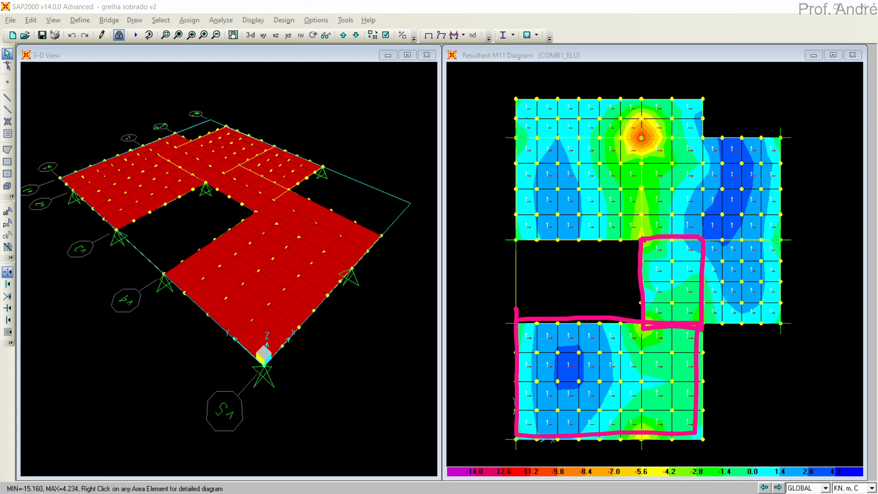
pyautogui.moveTo(665, 274)
pyautogui.click(456, 120)
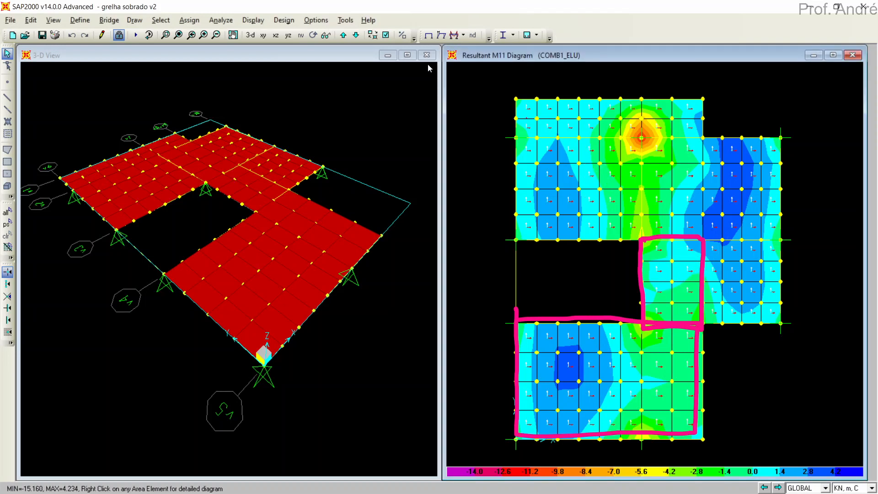
# - Set the joints to Not in View for the M11 diagram's plan view
pyautogui.click(386, 36)
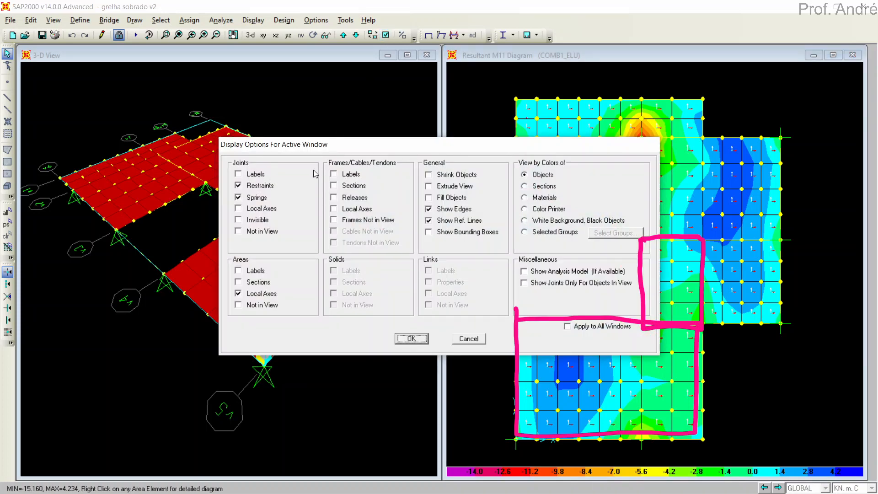
pyautogui.click(243, 231)
pyautogui.click(411, 338)
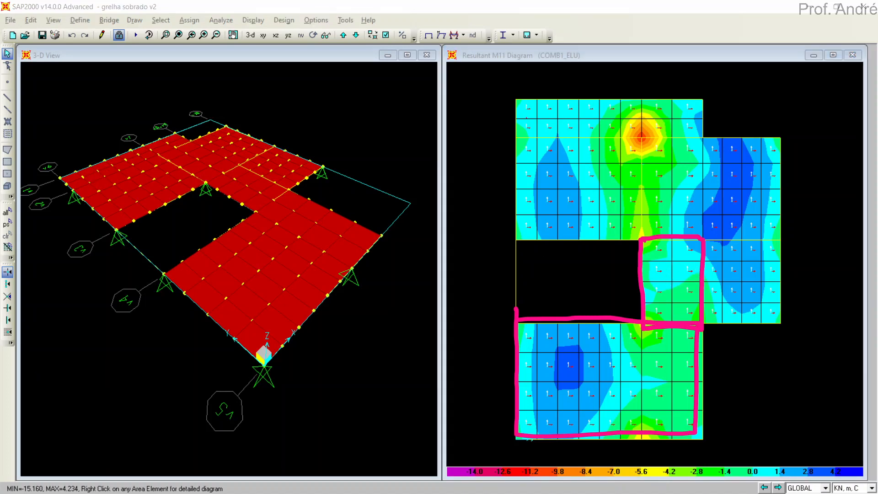
pyautogui.moveTo(678, 274)
pyautogui.mouseDown()
pyautogui.moveTo(664, 288)
pyautogui.moveTo(683, 276)
pyautogui.moveTo(675, 269)
pyautogui.mouseUp()
pyautogui.hotkey('ctrl', 'z')
pyautogui.moveTo(658, 276); pyautogui.dragTo(621, 280)
pyautogui.moveTo(577, 247)
pyautogui.mouseDown()
pyautogui.moveTo(582, 268)
pyautogui.moveTo(591, 266)
pyautogui.mouseUp()
pyautogui.moveTo(606, 250); pyautogui.dragTo(602, 265)
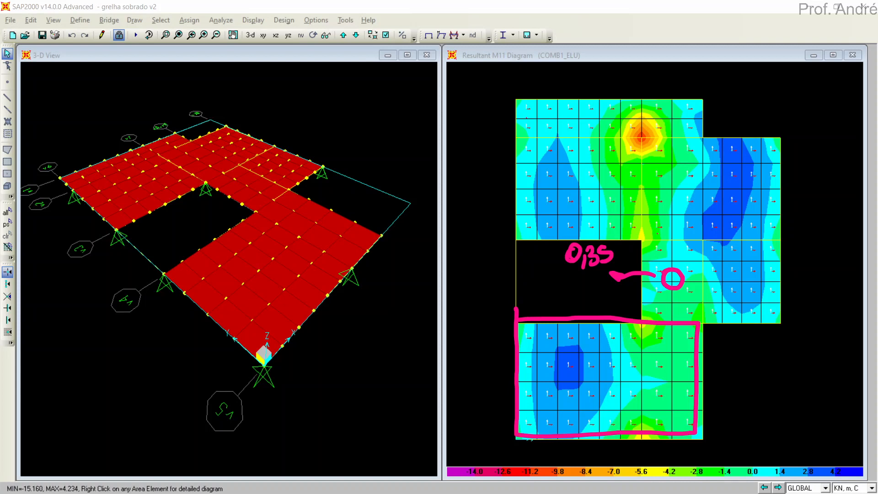
pyautogui.moveTo(568, 353)
pyautogui.mouseDown()
pyautogui.moveTo(576, 386)
pyautogui.moveTo(567, 351)
pyautogui.mouseUp()
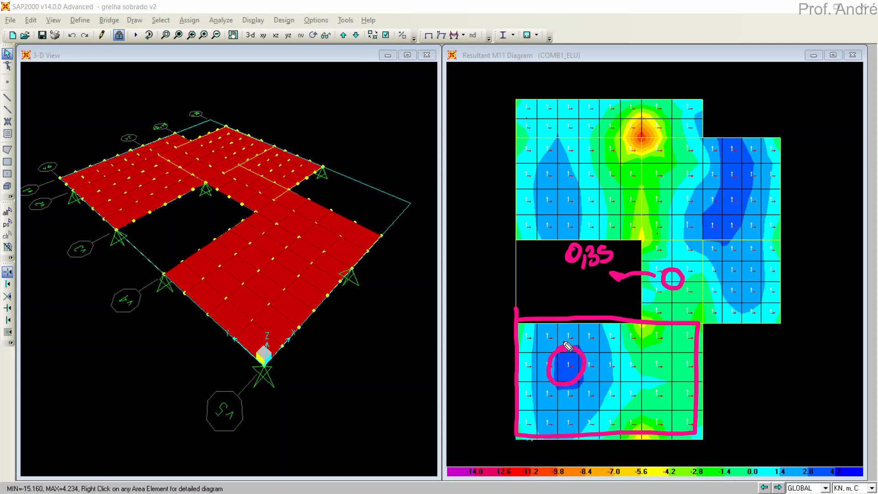
pyautogui.click(665, 324)
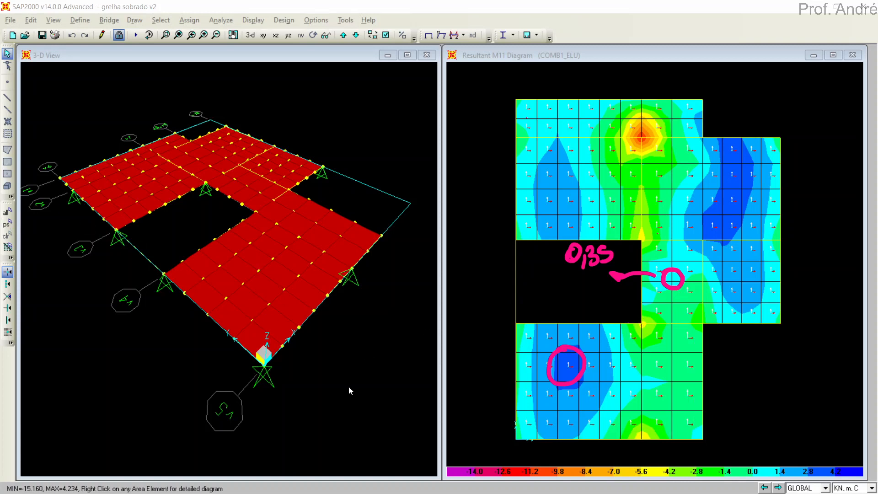
# - Read the M11 moment of area element 115 in the dark blue zone of the slab panel between v4 and v5
pyautogui.moveTo(570, 367)
pyautogui.rightClick(570, 368)
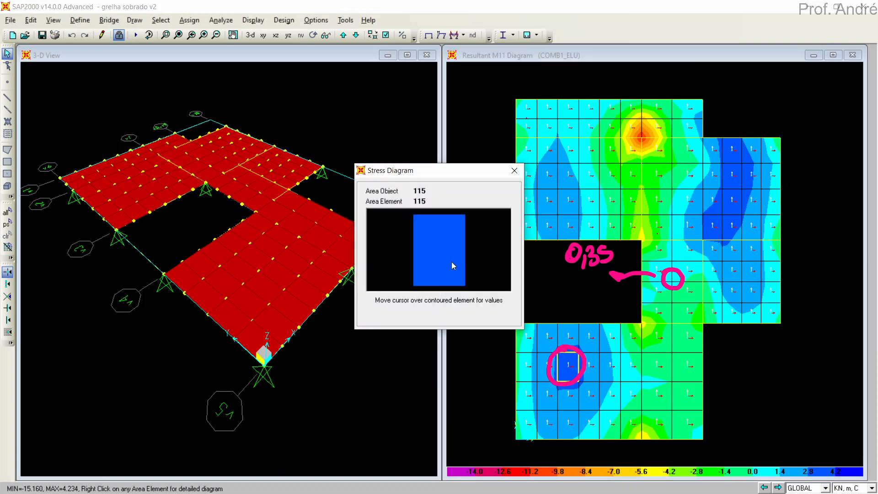
pyautogui.moveTo(441, 250)
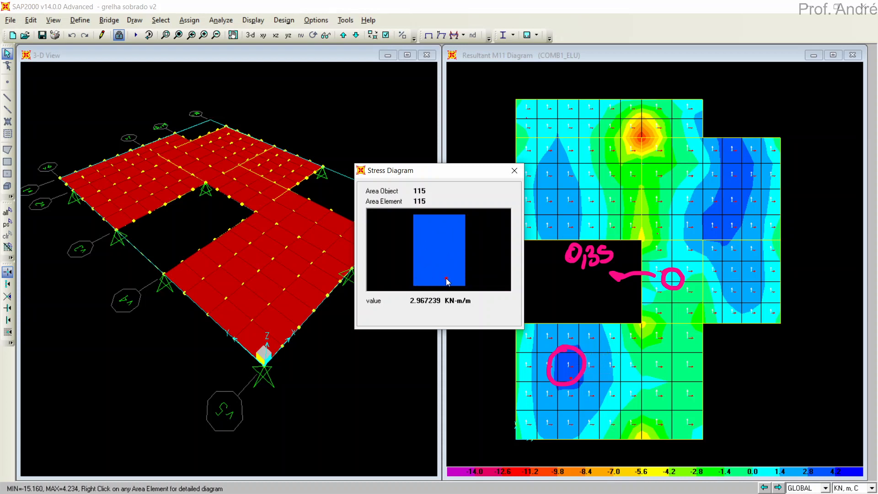
pyautogui.click(514, 170)
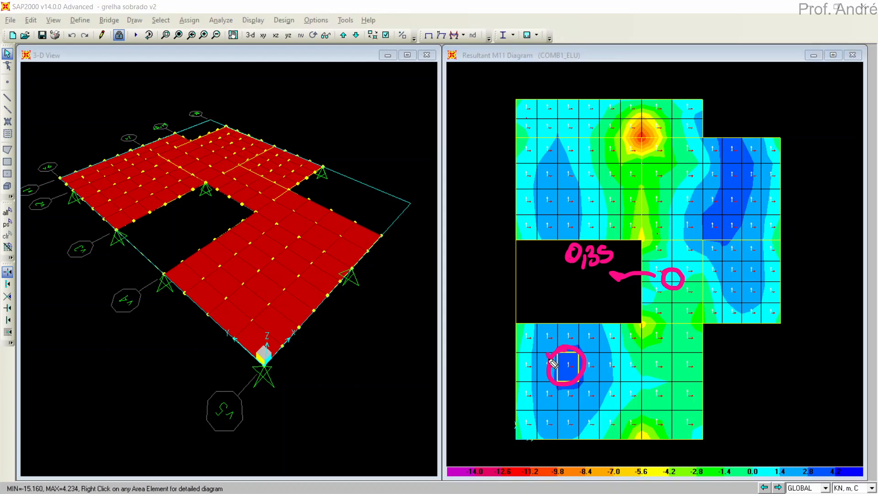
pyautogui.moveTo(552, 362)
pyautogui.mouseDown()
pyautogui.moveTo(467, 329)
pyautogui.moveTo(457, 341)
pyautogui.moveTo(494, 329)
pyautogui.mouseUp()
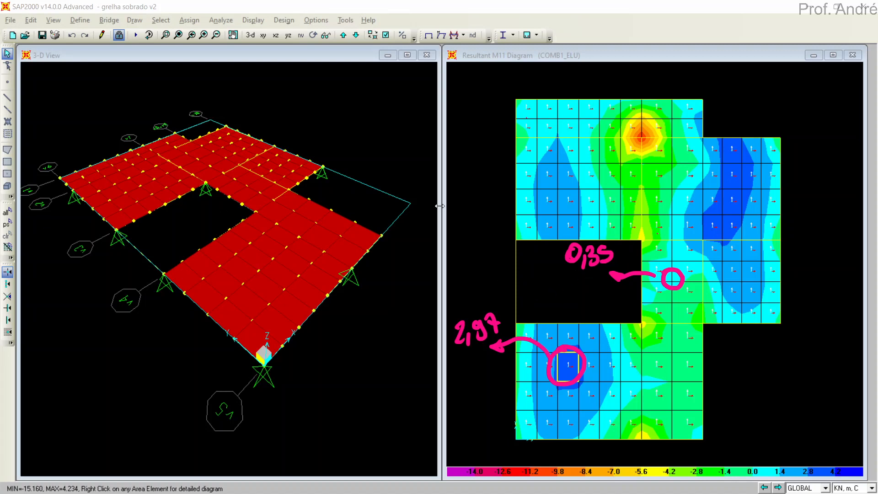
# - Unlock the model and accept deleting its analysis results
pyautogui.click(413, 181)
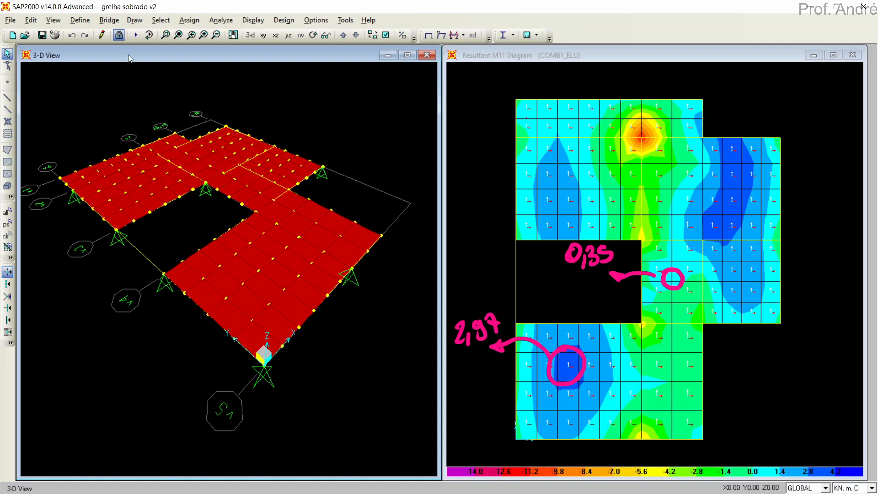
pyautogui.click(119, 36)
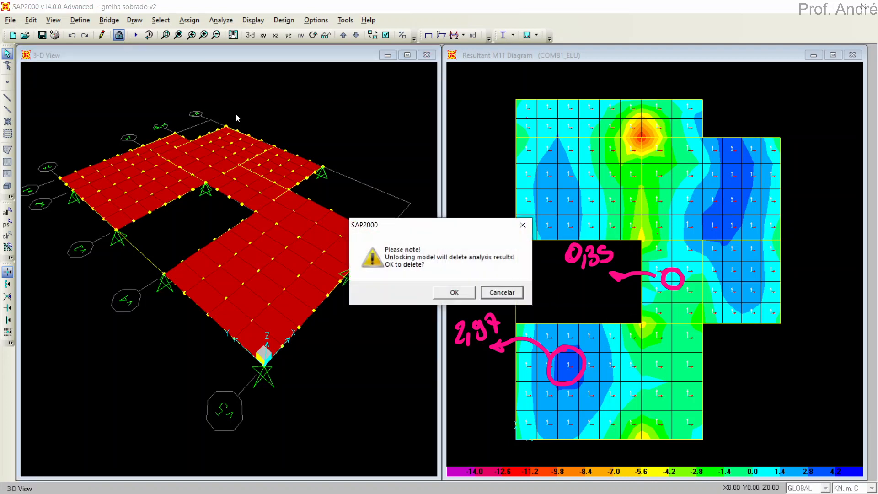
pyautogui.click(450, 297)
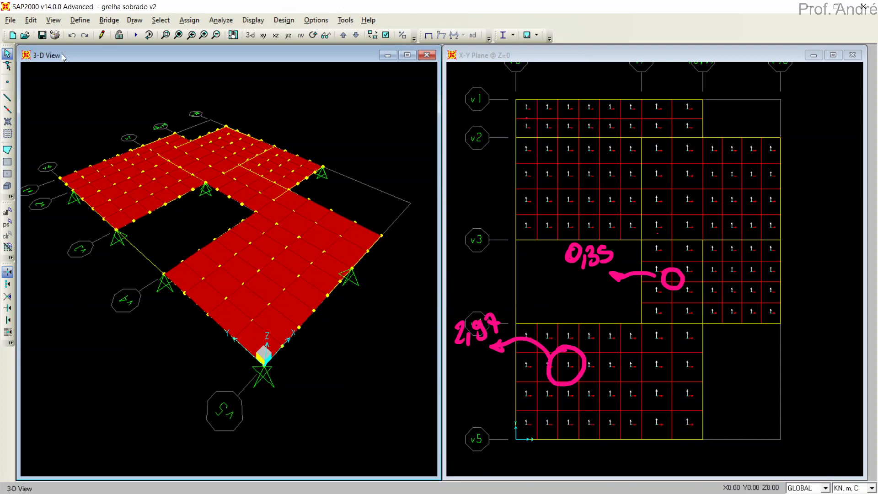
# - Save a copy of the model as "grelha sobrado v3.SDB" in the same folder
pyautogui.click(10, 20)
pyautogui.click(31, 79)
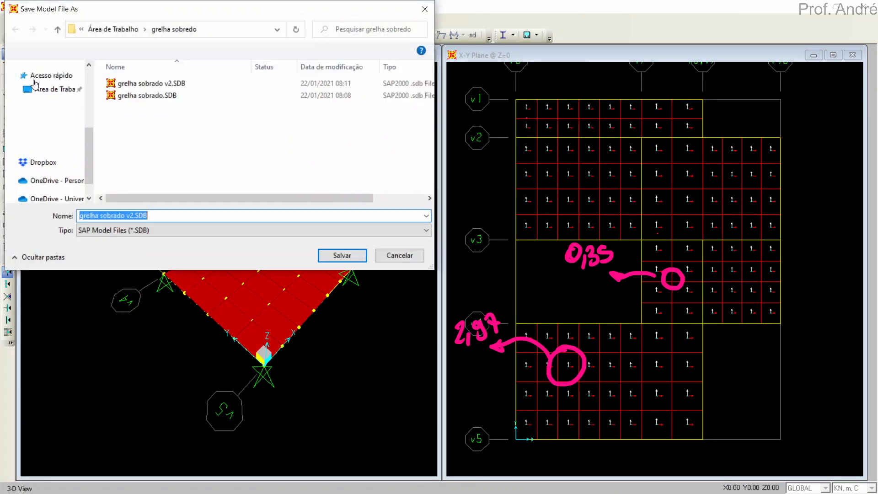
pyautogui.click(135, 216)
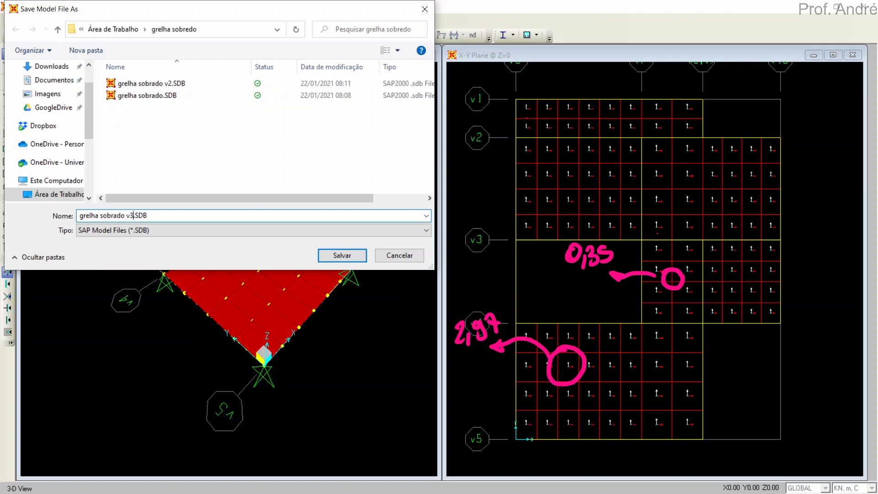
pyautogui.click(339, 254)
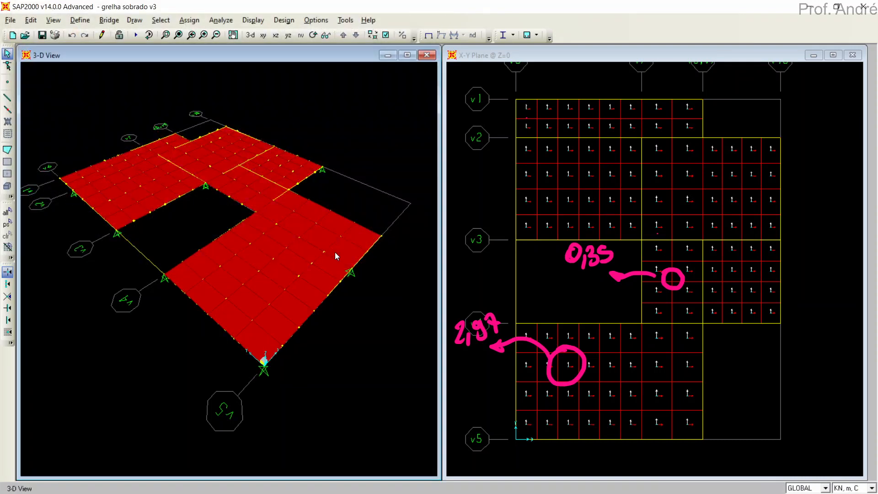
# - Select the whole slab in the X-Y plane view and divide each area into 2 by 2 objects
pyautogui.click(539, 92)
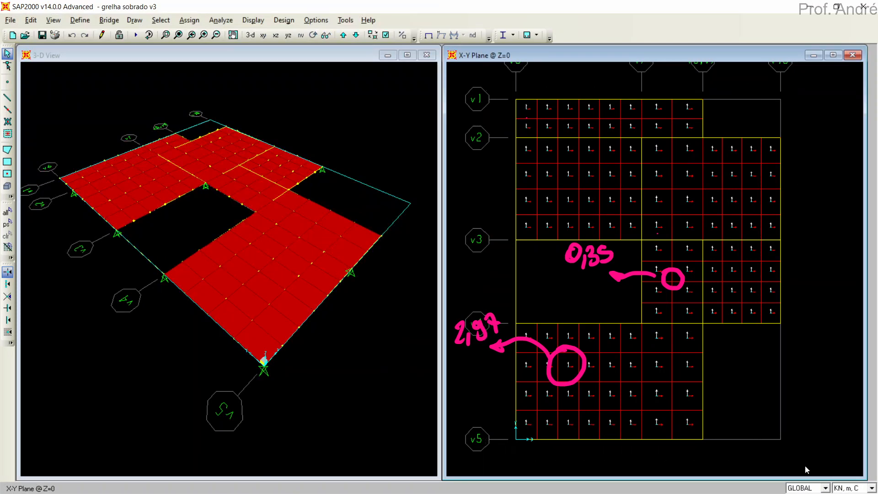
pyautogui.moveTo(805, 466); pyautogui.dragTo(808, 467)
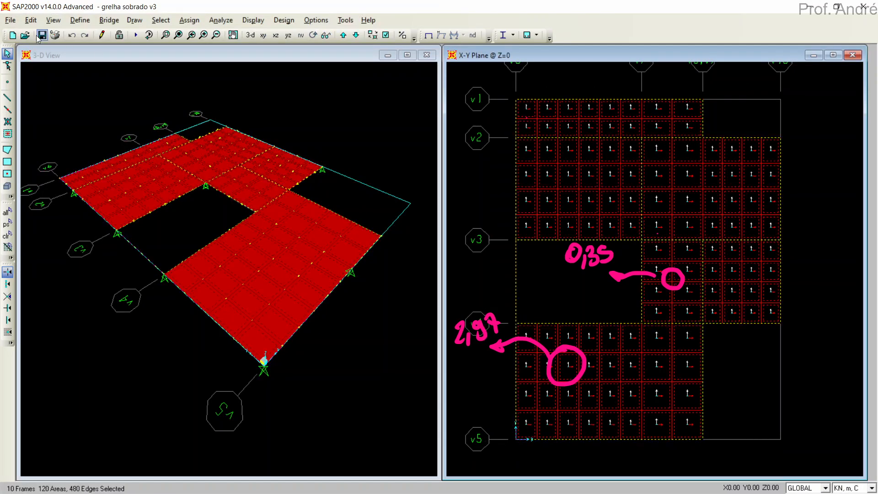
pyautogui.click(31, 20)
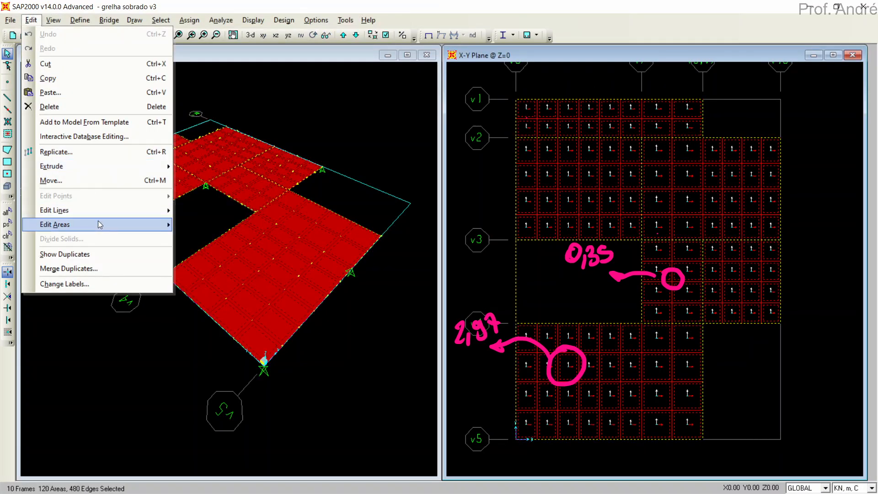
pyautogui.moveTo(100, 224)
pyautogui.click(190, 224)
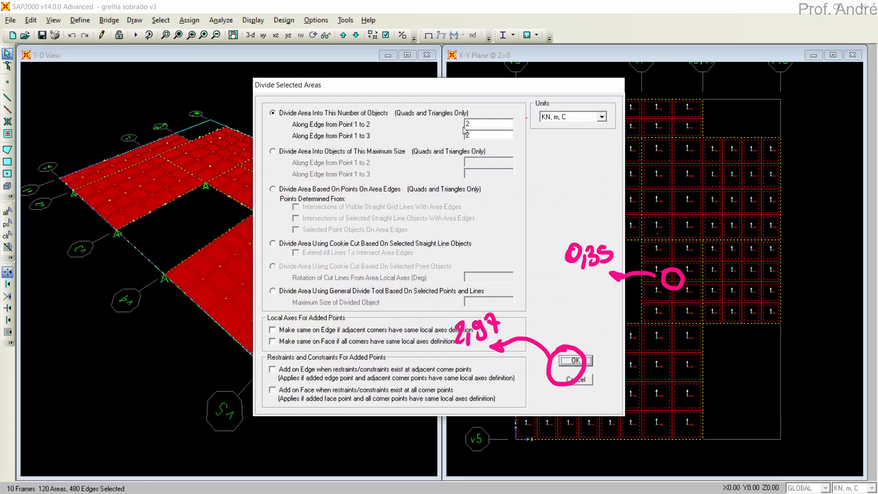
pyautogui.click(576, 360)
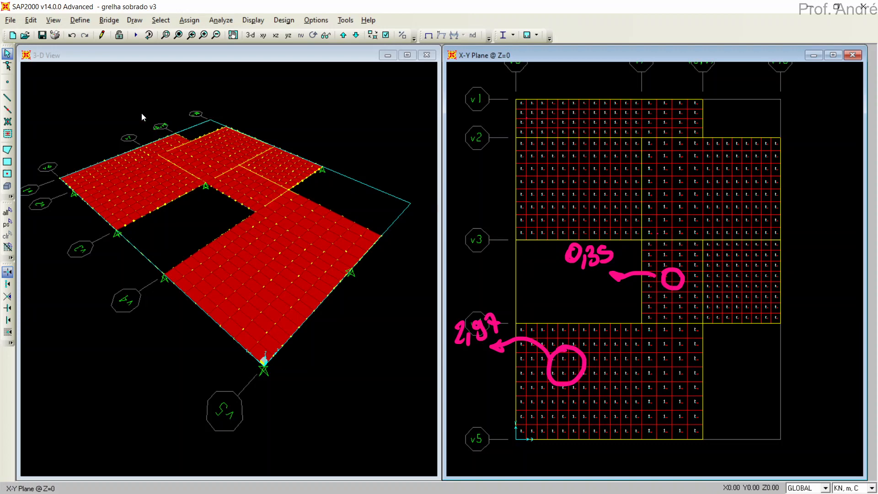
# - Run the analysis of the v3 model and check the total number of equilibrium equations in its log
pyautogui.click(135, 35)
pyautogui.click(547, 310)
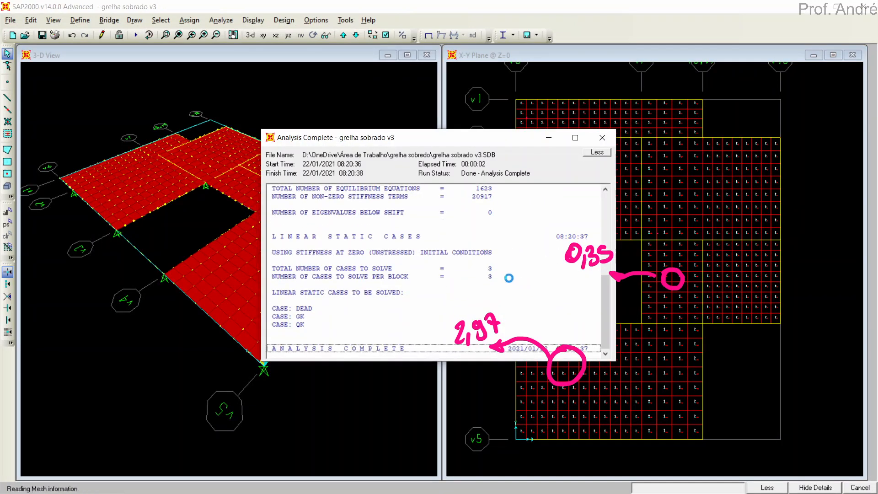
pyautogui.moveTo(467, 141); pyautogui.dragTo(426, 105)
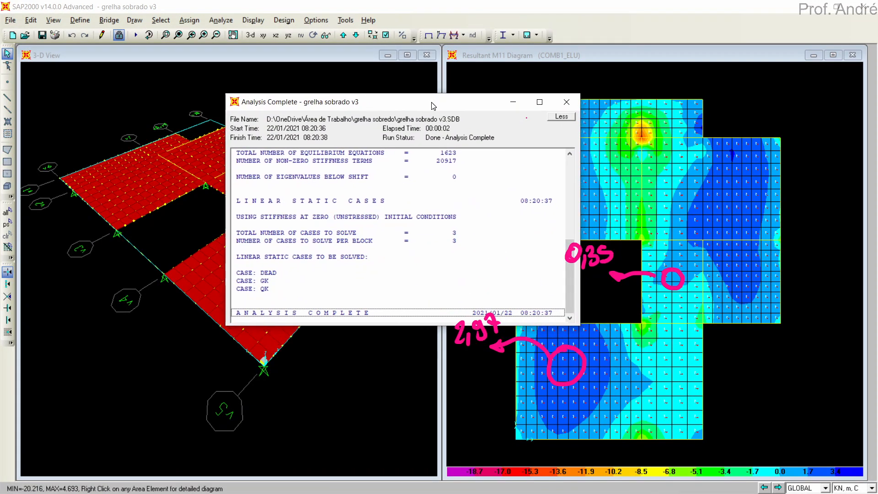
pyautogui.scroll(1, 334, 176)
pyautogui.click(333, 178)
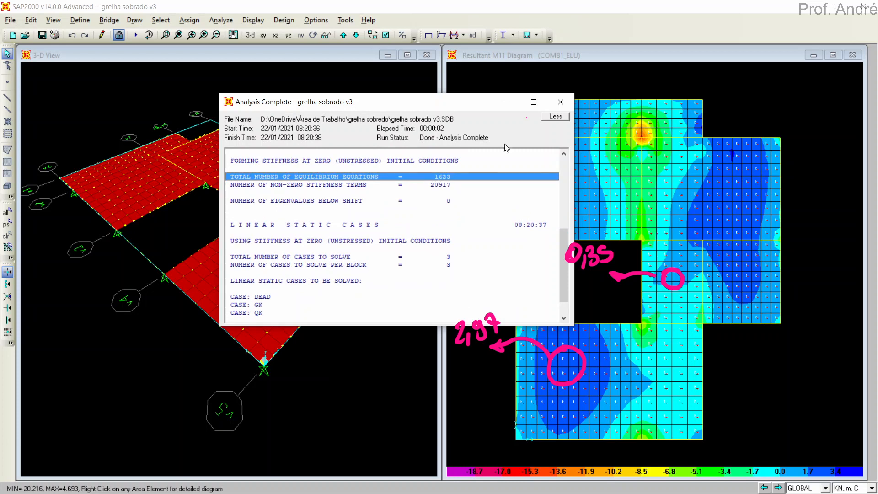
pyautogui.click(560, 102)
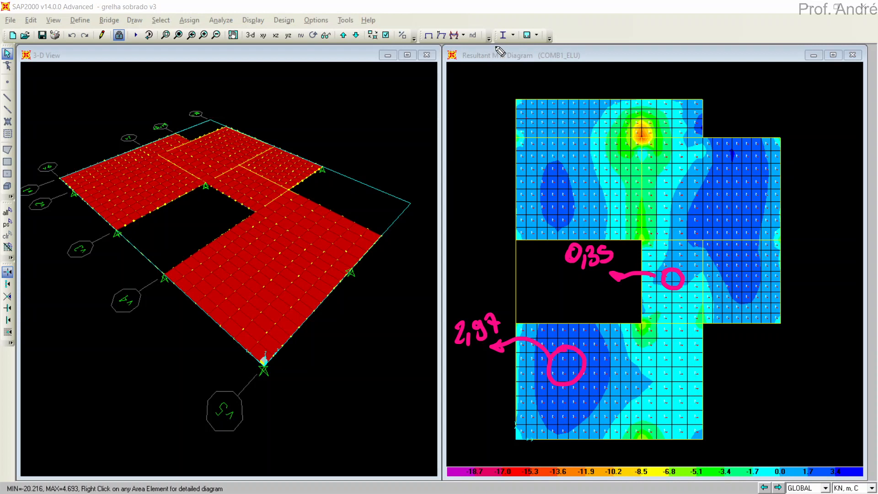
# - Note the v3 mesh's M11 moments in green, 0,25 for the circled v3–v4 point and 3,02 for the v4–v5 panel
pyautogui.moveTo(496, 45)
pyautogui.mouseDown()
pyautogui.moveTo(523, 70)
pyautogui.moveTo(486, 70)
pyautogui.mouseUp()
pyautogui.hotkey('ctrl', 'z')
pyautogui.moveTo(573, 273)
pyautogui.mouseDown()
pyautogui.moveTo(565, 287)
pyautogui.moveTo(572, 274)
pyautogui.mouseUp()
pyautogui.moveTo(585, 287)
pyautogui.mouseDown()
pyautogui.moveTo(585, 295)
pyautogui.moveTo(598, 292)
pyautogui.mouseUp()
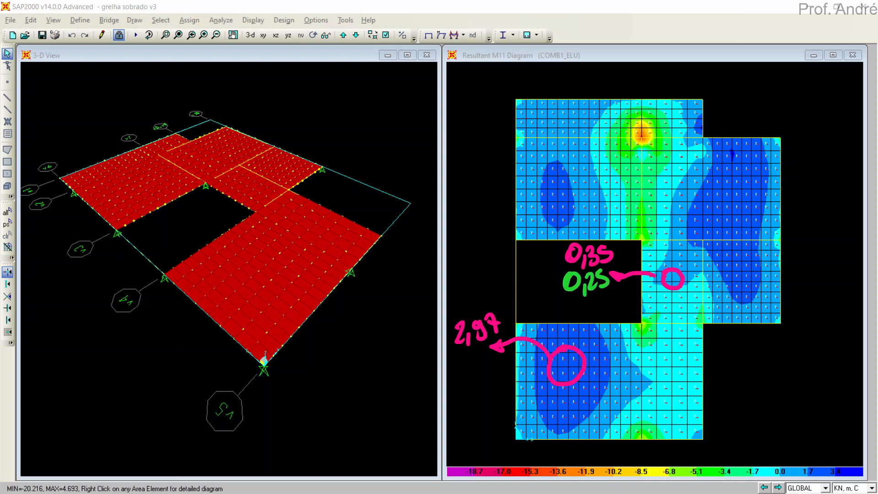
pyautogui.moveTo(566, 370)
pyautogui.moveTo(454, 362)
pyautogui.mouseDown()
pyautogui.moveTo(465, 372)
pyautogui.moveTo(456, 380)
pyautogui.moveTo(473, 387)
pyautogui.mouseUp()
pyautogui.moveTo(485, 359); pyautogui.dragTo(503, 371)
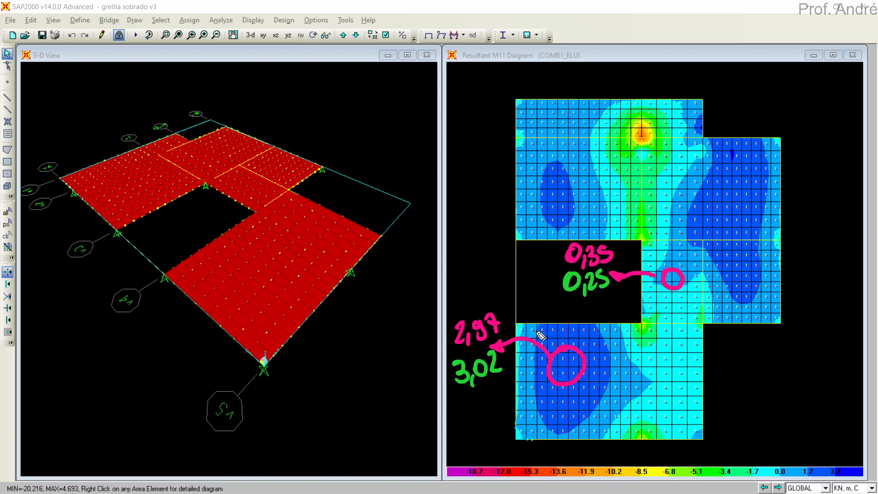
# - Sketch temporary green arrows from 2,97 to 3,02 and from 0,35 to 0,25, and erase them
pyautogui.moveTo(438, 330)
pyautogui.mouseDown()
pyautogui.moveTo(415, 361)
pyautogui.moveTo(432, 382)
pyautogui.mouseUp()
pyautogui.moveTo(433, 368); pyautogui.dragTo(433, 381)
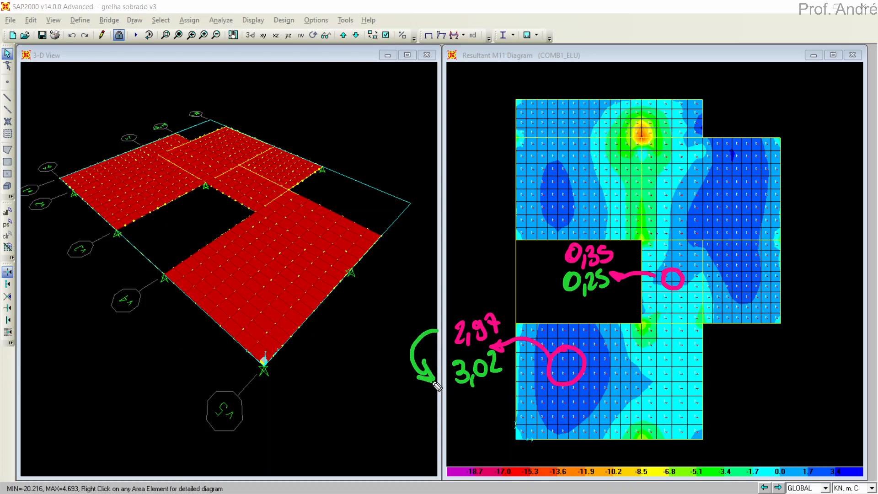
pyautogui.moveTo(549, 257)
pyautogui.mouseDown()
pyautogui.moveTo(542, 287)
pyautogui.moveTo(561, 286)
pyautogui.mouseUp()
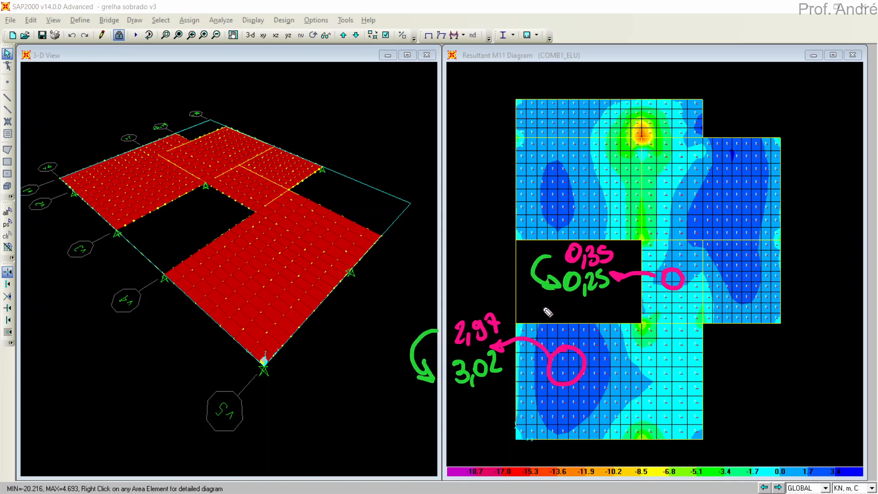
pyautogui.click(548, 285)
pyautogui.moveTo(436, 331); pyautogui.dragTo(438, 364)
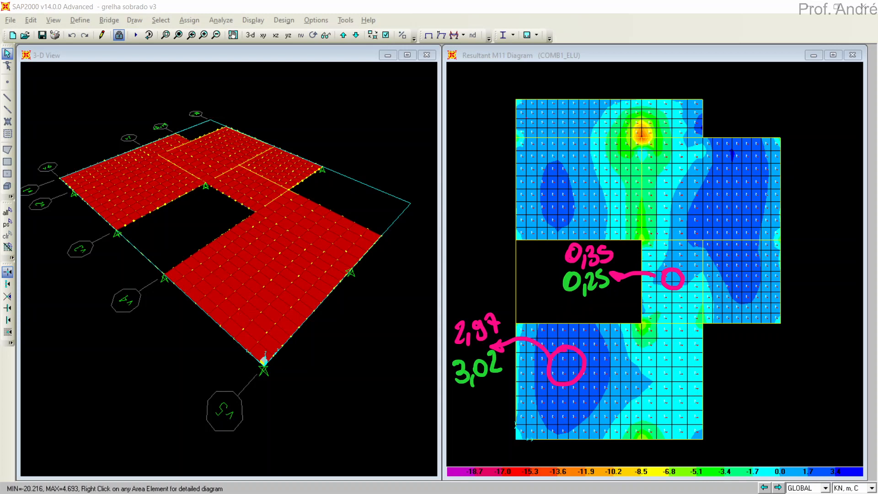
# - Unlock the model, accepting deletion of its analysis results, and save a copy as "grelha sobrado v4.SDB" in the same folder
pyautogui.click(119, 36)
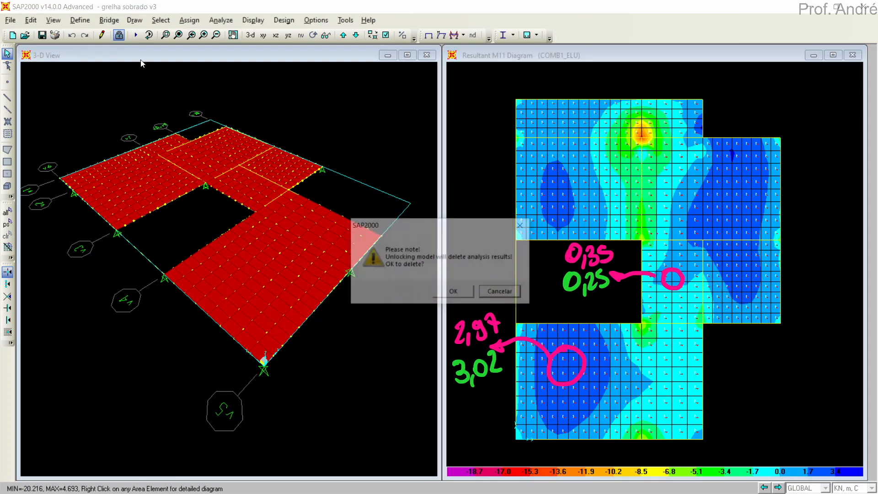
pyautogui.click(452, 294)
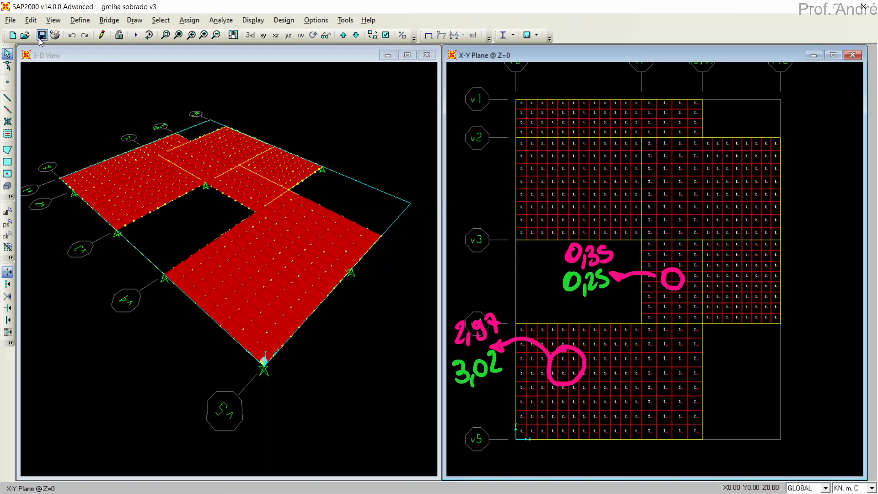
pyautogui.click(10, 20)
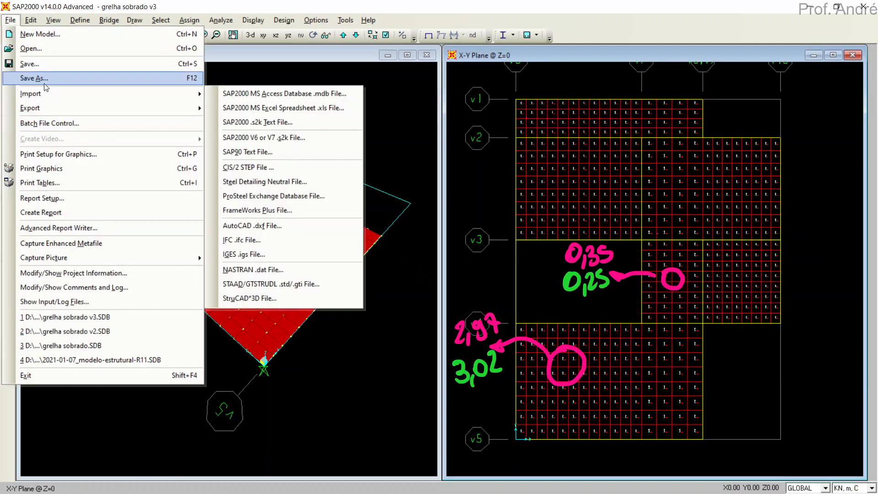
pyautogui.click(43, 79)
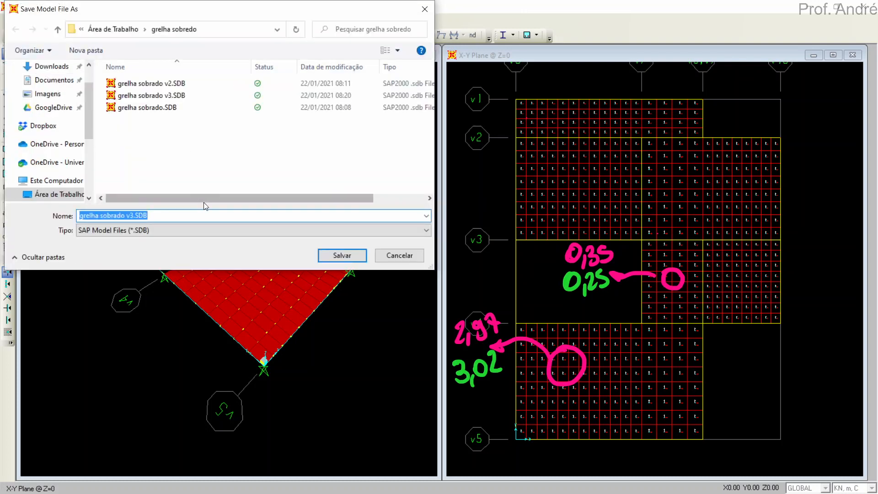
pyautogui.click(134, 215)
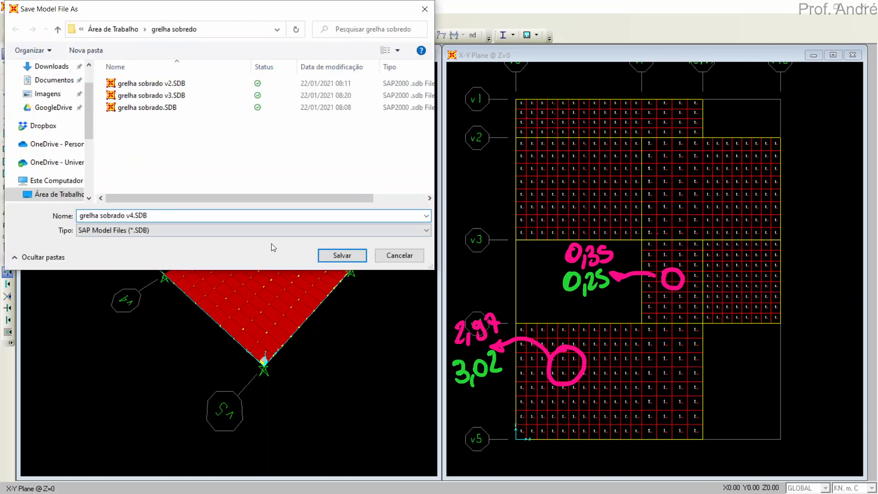
pyautogui.click(353, 254)
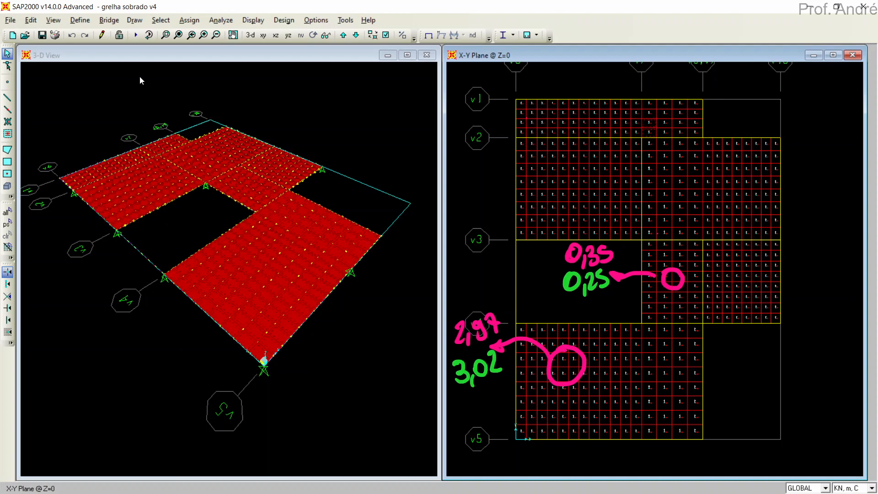
# - Select all slab areas of the v4 model and divide each into 2 by 2 objects again
pyautogui.hotkey('ctrl', 'q')
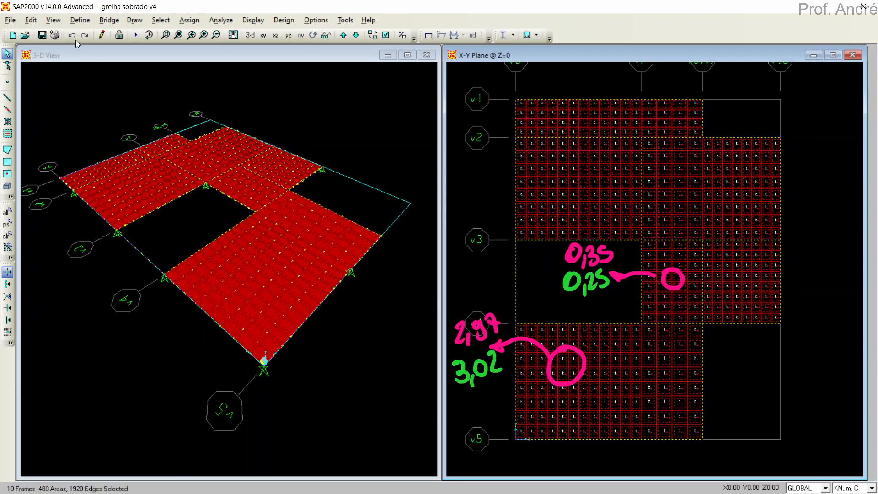
pyautogui.click(31, 20)
pyautogui.moveTo(67, 221)
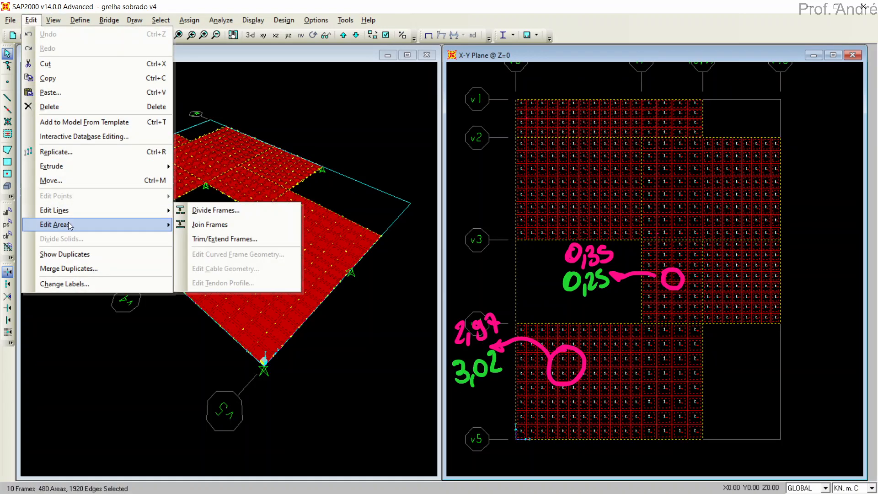
pyautogui.click(208, 225)
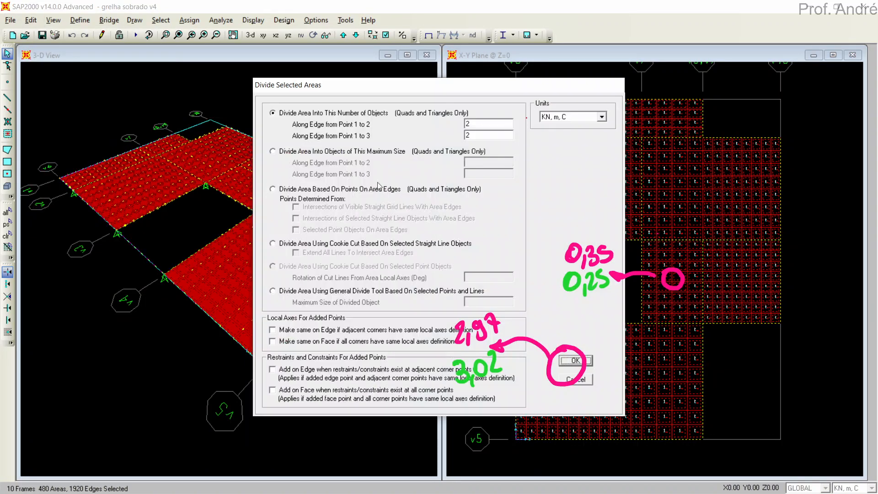
pyautogui.click(574, 361)
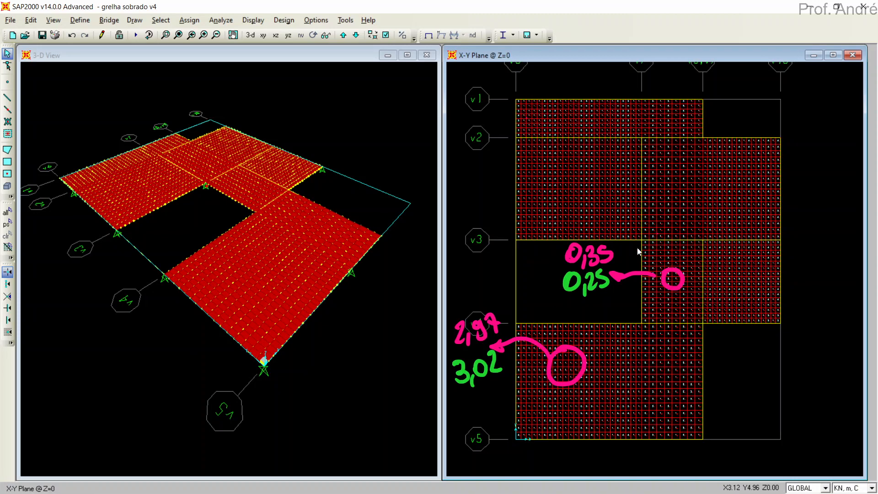
# - Run the analysis of the v4 model and check the total number of equilibrium equations in its log
pyautogui.click(137, 36)
pyautogui.click(605, 304)
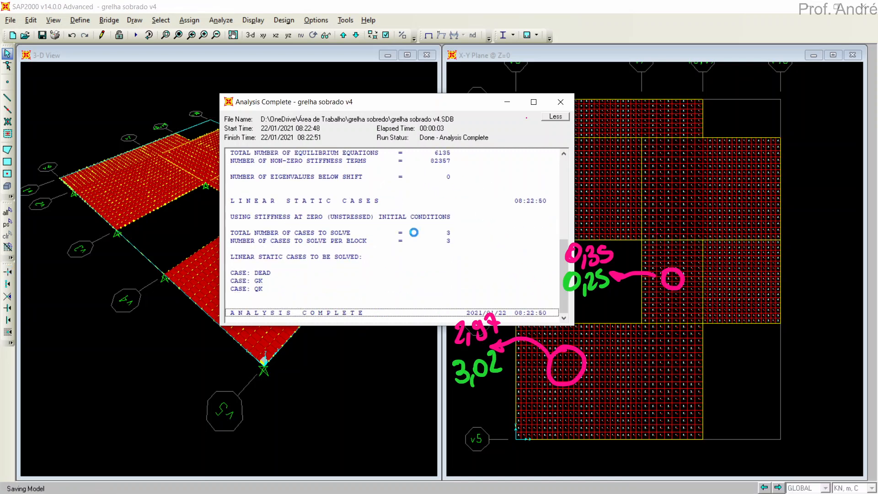
pyautogui.click(426, 154)
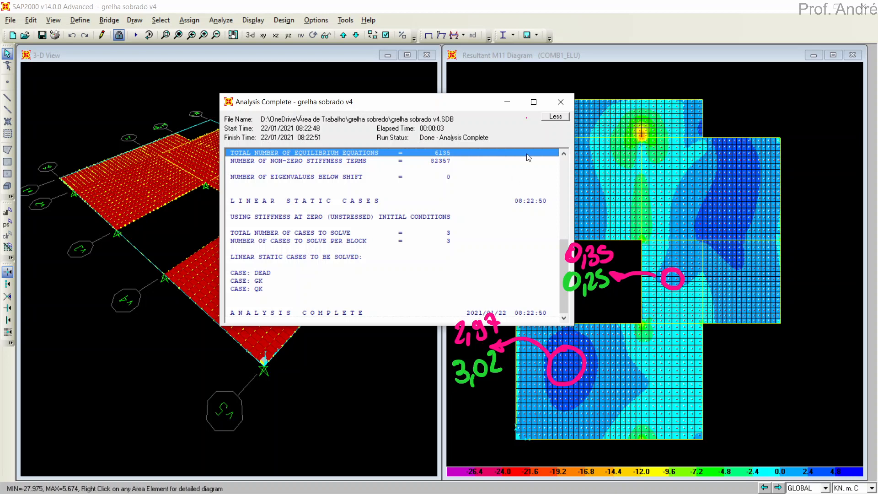
pyautogui.click(559, 103)
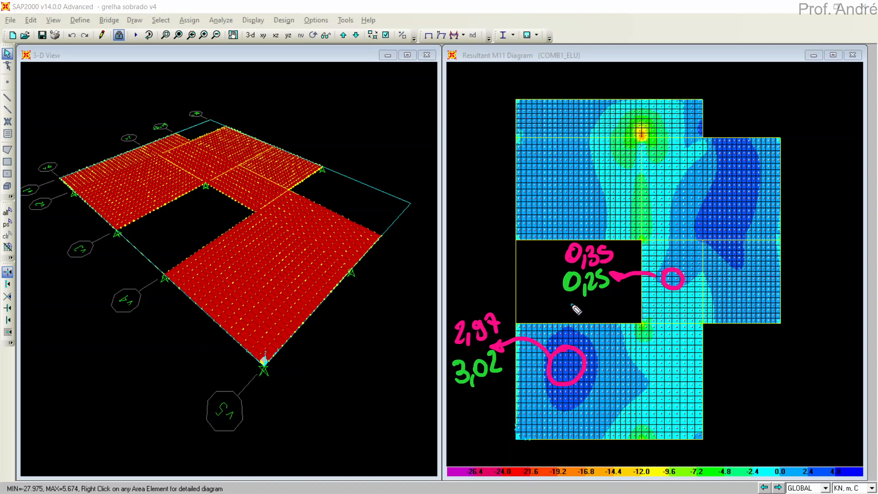
# - Note the v4 mesh's M11 moments in blue, 0,26 for the circled v3–v4 point and 3,00 for the v4–v5 panel
pyautogui.moveTo(577, 305); pyautogui.dragTo(582, 322)
pyautogui.moveTo(588, 302); pyautogui.dragTo(604, 312)
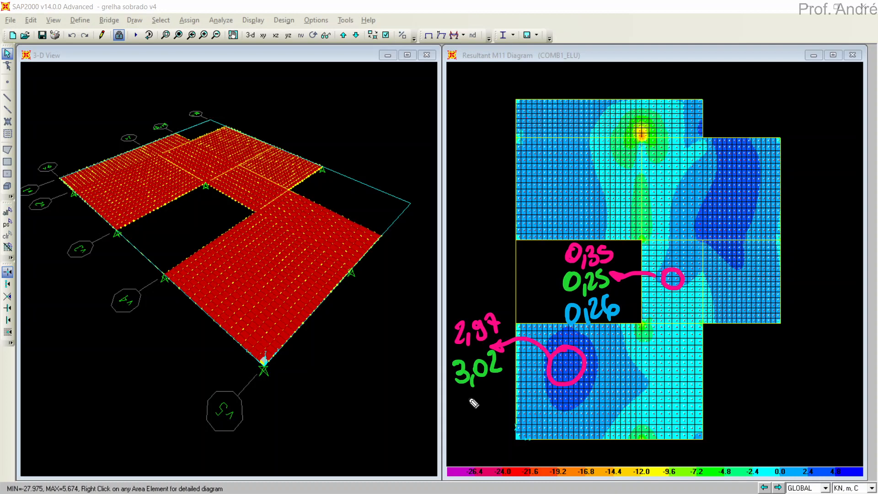
pyautogui.moveTo(462, 398)
pyautogui.mouseDown()
pyautogui.moveTo(465, 420)
pyautogui.moveTo(479, 422)
pyautogui.moveTo(491, 393)
pyautogui.mouseUp()
pyautogui.moveTo(508, 387)
pyautogui.mouseDown()
pyautogui.moveTo(511, 398)
pyautogui.moveTo(505, 390)
pyautogui.mouseUp()
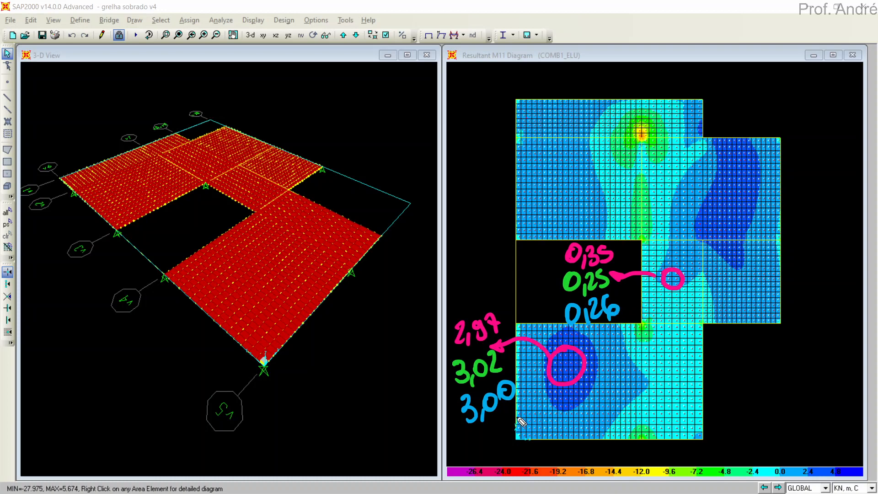
# - Mark the v3 mesh's noted moments 0,25 and 3,02 with blue arrows as the values to adopt
pyautogui.moveTo(493, 438); pyautogui.dragTo(508, 416)
pyautogui.hotkey('ctrl', 'z')
pyautogui.moveTo(523, 284); pyautogui.dragTo(552, 283)
pyautogui.moveTo(535, 276)
pyautogui.mouseDown()
pyautogui.moveTo(554, 283)
pyautogui.moveTo(539, 291)
pyautogui.mouseUp()
pyautogui.moveTo(403, 377); pyautogui.dragTo(443, 376)
pyautogui.moveTo(425, 367)
pyautogui.mouseDown()
pyautogui.moveTo(443, 376)
pyautogui.moveTo(426, 387)
pyautogui.mouseUp()
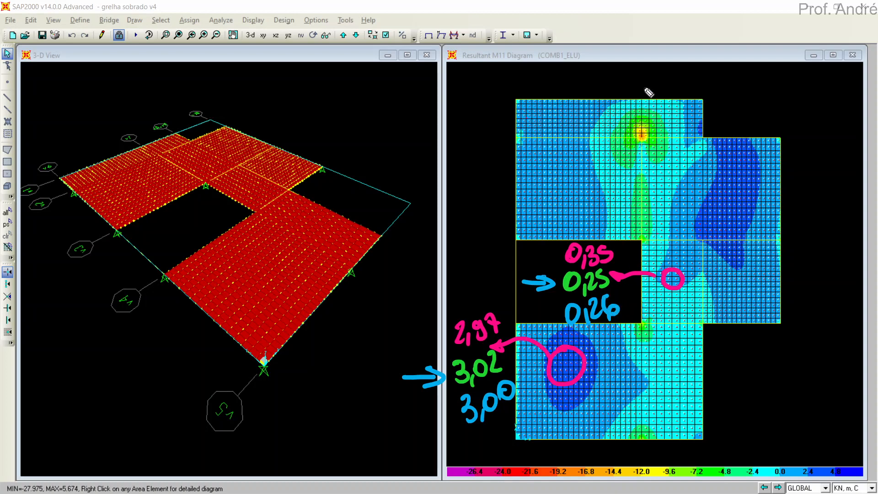
# - Erase all handwritten moment values, circles and arrows from the M11 diagram
pyautogui.moveTo(647, 88)
pyautogui.mouseDown()
pyautogui.moveTo(629, 164)
pyautogui.moveTo(672, 92)
pyautogui.moveTo(663, 79)
pyautogui.mouseUp()
pyautogui.hotkey('ctrl', 'z')
pyautogui.moveTo(642, 161)
pyautogui.mouseDown()
pyautogui.moveTo(645, 246)
pyautogui.moveTo(623, 182)
pyautogui.mouseUp()
pyautogui.hotkey('ctrl', 'z')
pyautogui.hotkey('ctrl', 'z')
pyautogui.hotkey('ctrl', 'z')
pyautogui.hotkey('ctrl', 'z')
pyautogui.hotkey('ctrl', 'z')
pyautogui.hotkey('ctrl', 'z')
pyautogui.hotkey('ctrl', 'z')
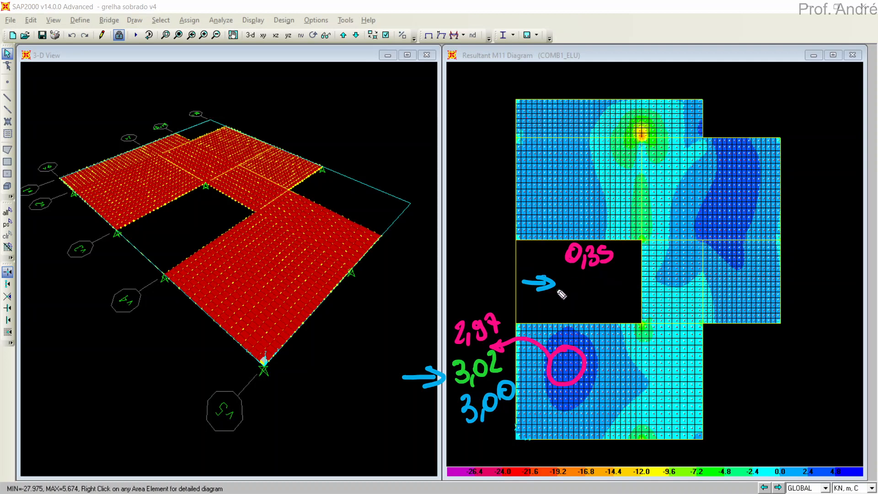
pyautogui.moveTo(558, 290)
pyautogui.mouseDown()
pyautogui.moveTo(614, 251)
pyautogui.moveTo(559, 369)
pyautogui.moveTo(463, 418)
pyautogui.moveTo(496, 403)
pyautogui.moveTo(461, 340)
pyautogui.moveTo(464, 386)
pyautogui.mouseUp()
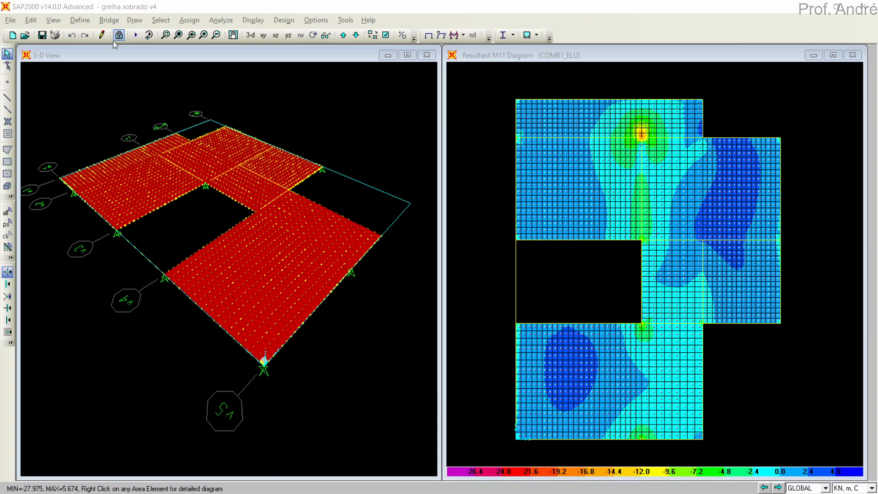
# - Unlock the v4 model, accepting deletion of its results, and open "grelha sobrado v3.SDB"
pyautogui.click(118, 36)
pyautogui.click(470, 297)
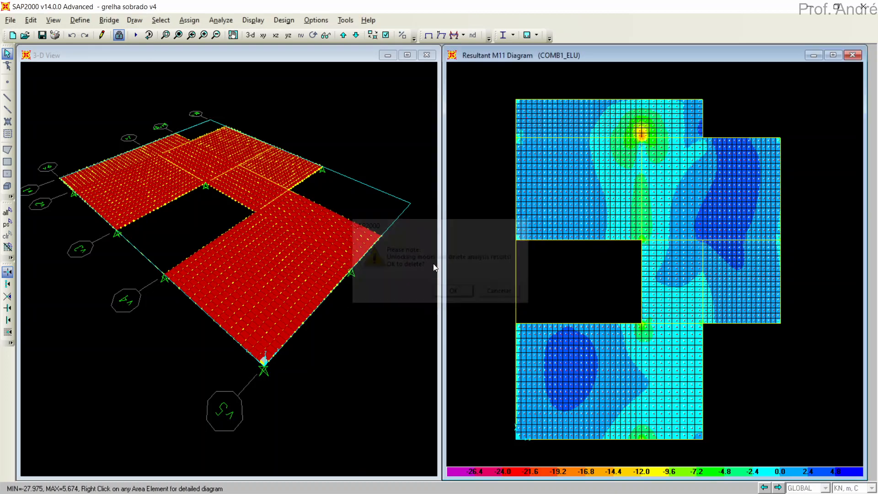
pyautogui.click(25, 36)
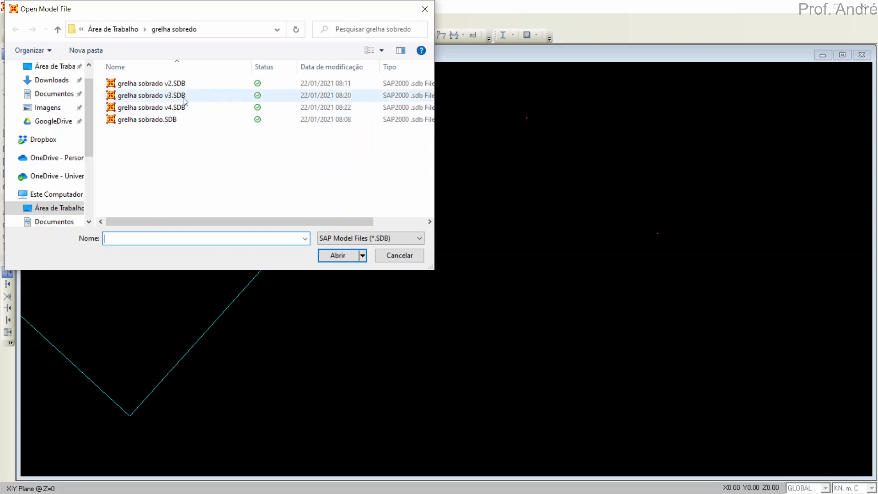
pyautogui.doubleClick(182, 96)
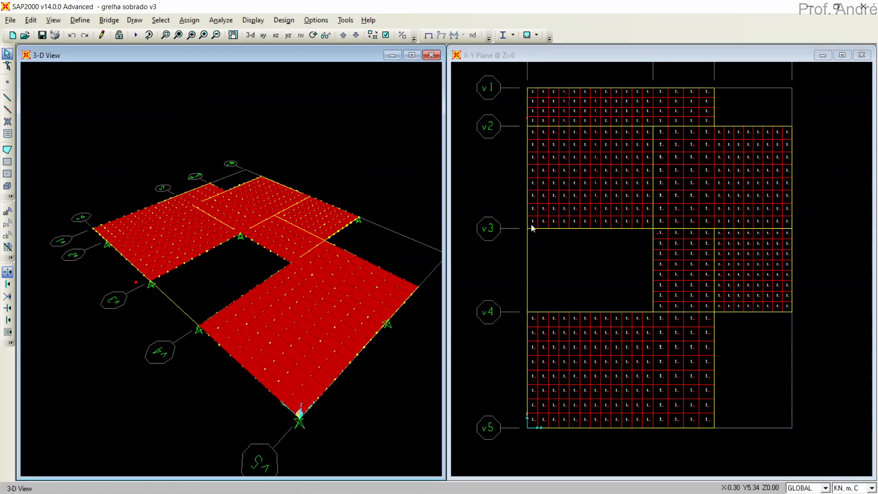
# - Run the analysis of the v3 model for the DEAD, Gk and Qk load cases and dismiss the completion report
pyautogui.scroll(2, 424, 181)
pyautogui.moveTo(417, 176); pyautogui.dragTo(402, 172, button='middle')
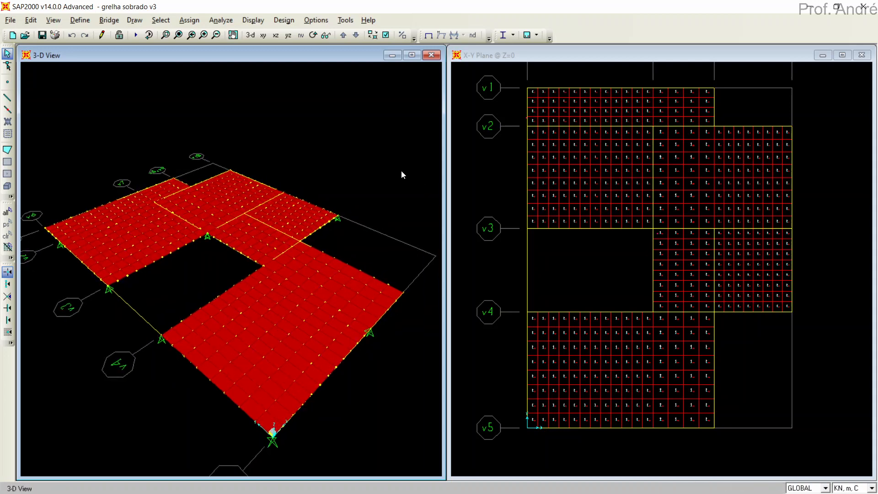
pyautogui.click(490, 228)
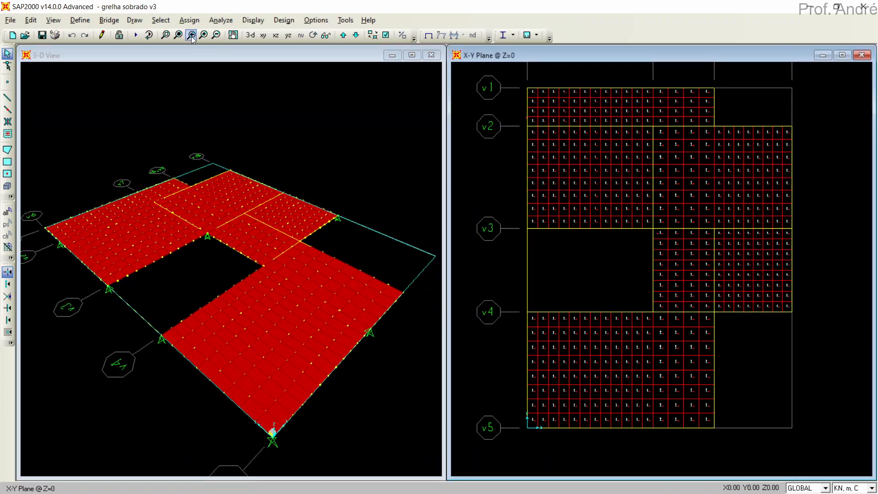
pyautogui.click(136, 35)
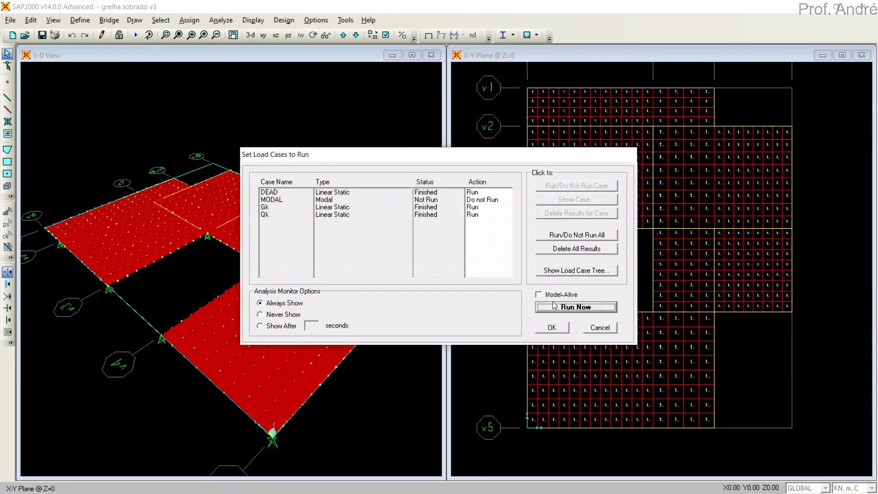
pyautogui.click(544, 308)
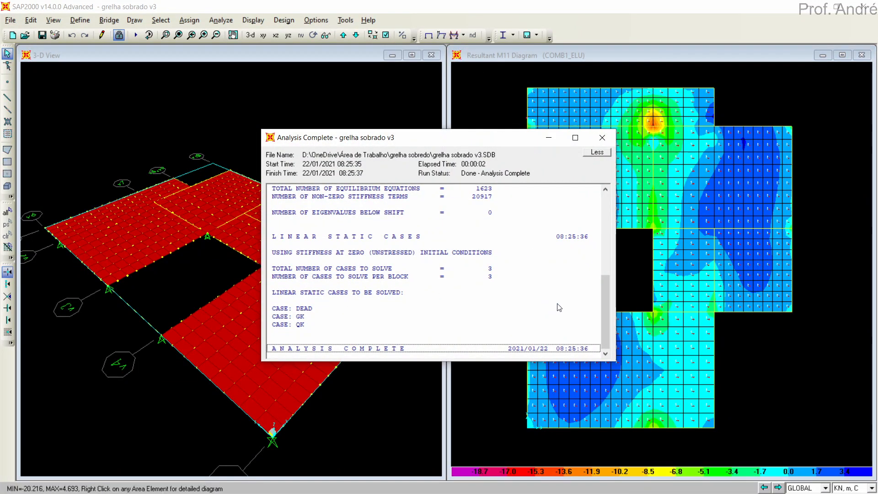
pyautogui.click(602, 138)
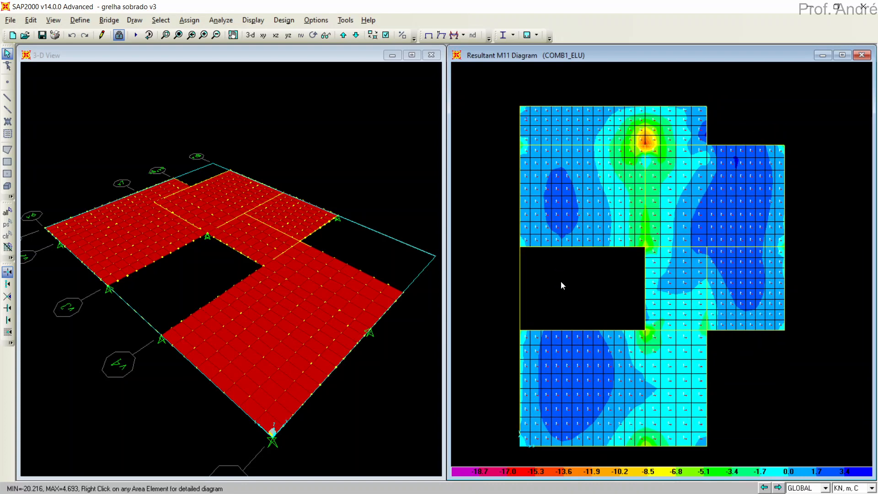
# - Read the M11 moments at the intense spot on v2, in the v4–v5 panel and in the panels around v3
pyautogui.moveTo(573, 290); pyautogui.dragTo(575, 276, button='middle')
pyautogui.scroll(1, 576, 276)
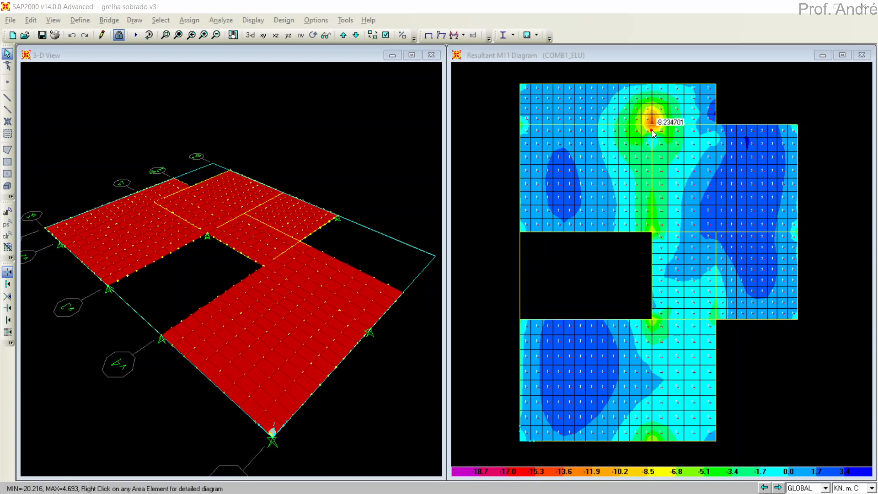
pyautogui.moveTo(653, 128)
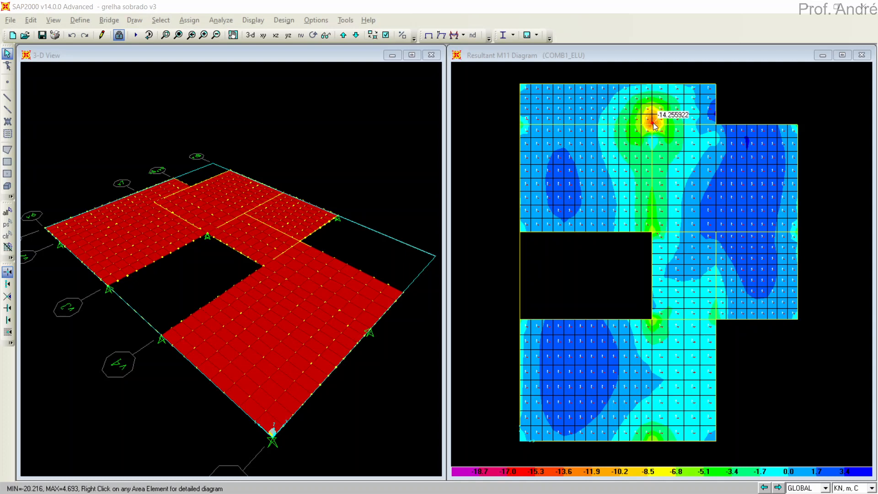
pyautogui.moveTo(579, 374)
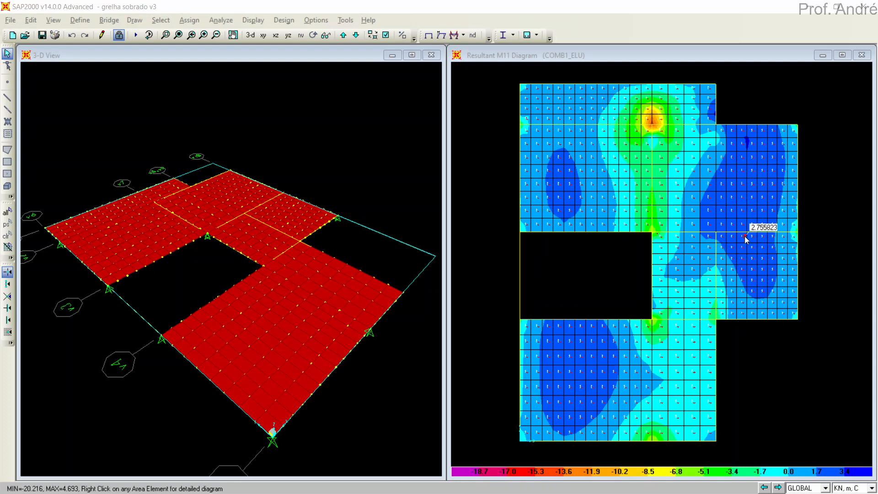
pyautogui.moveTo(755, 168)
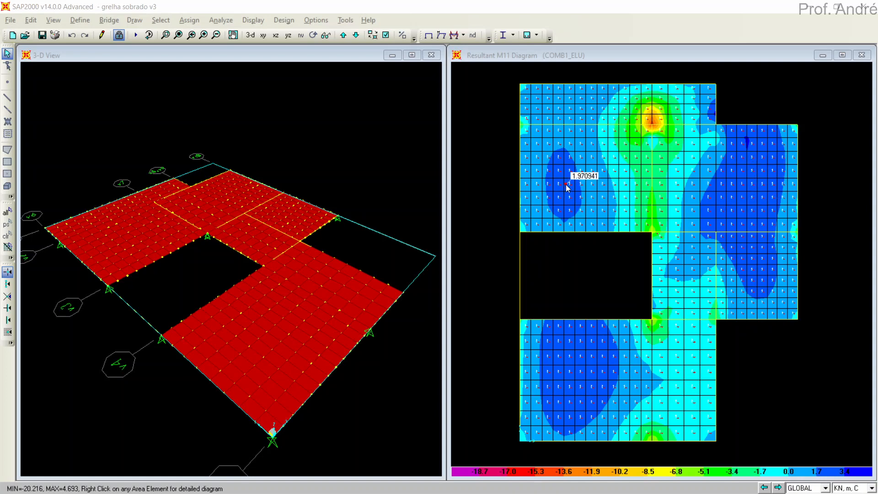
# - Open the shell force diagram settings for COMB1_ELU and move them clear of the model views
pyautogui.click(252, 20)
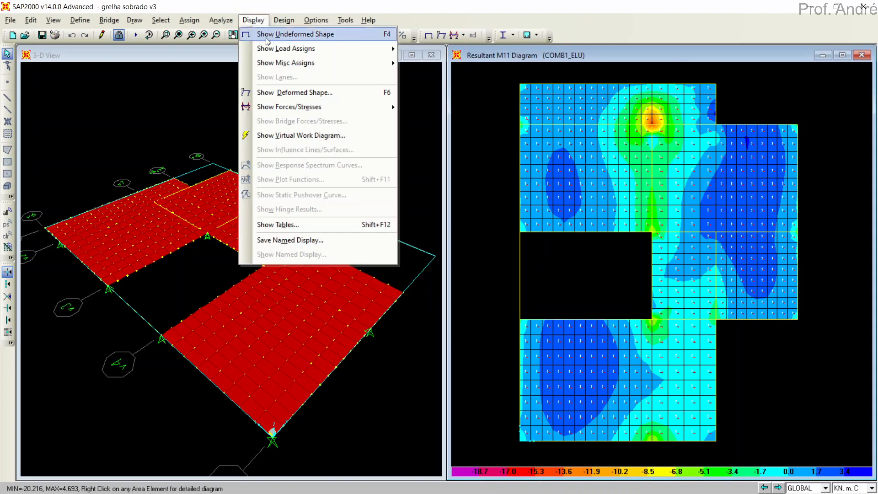
pyautogui.moveTo(287, 103)
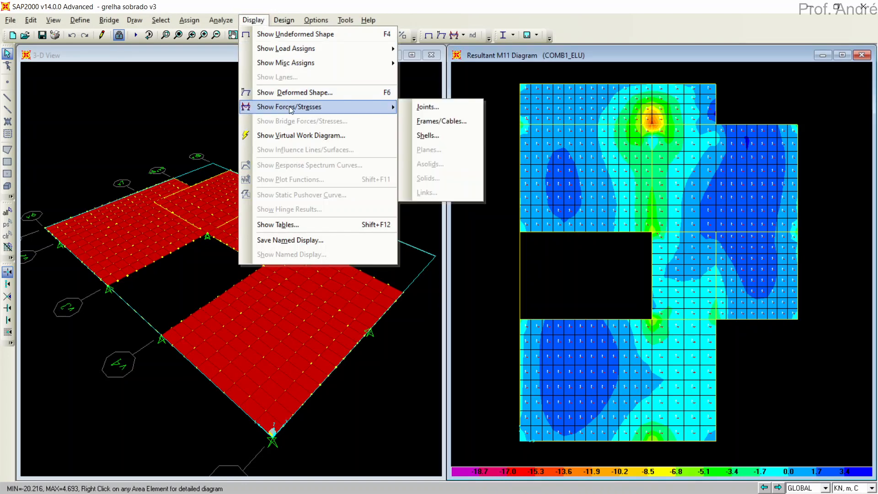
pyautogui.click(428, 135)
pyautogui.moveTo(476, 99); pyautogui.dragTo(606, 46)
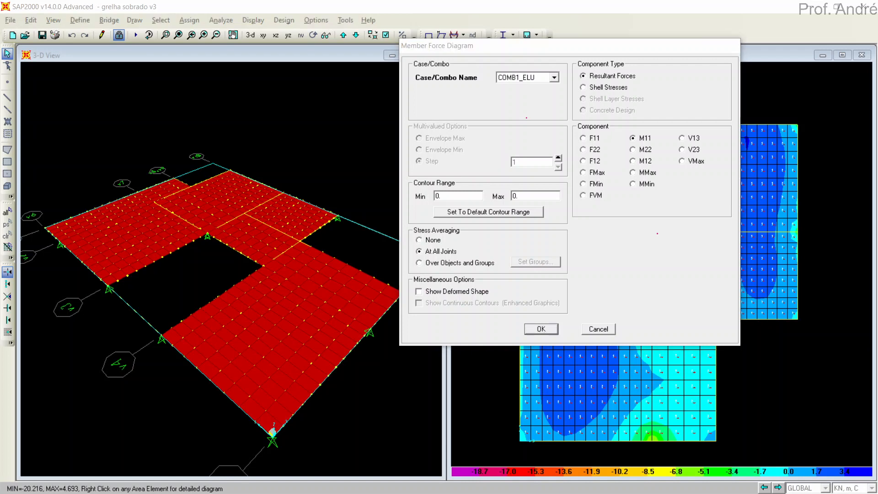
# - Circle the contour range minimum and maximum, point arrows at both ends of the colour scale, and erase these marks
pyautogui.moveTo(446, 172)
pyautogui.mouseDown()
pyautogui.moveTo(462, 208)
pyautogui.moveTo(426, 199)
pyautogui.mouseUp()
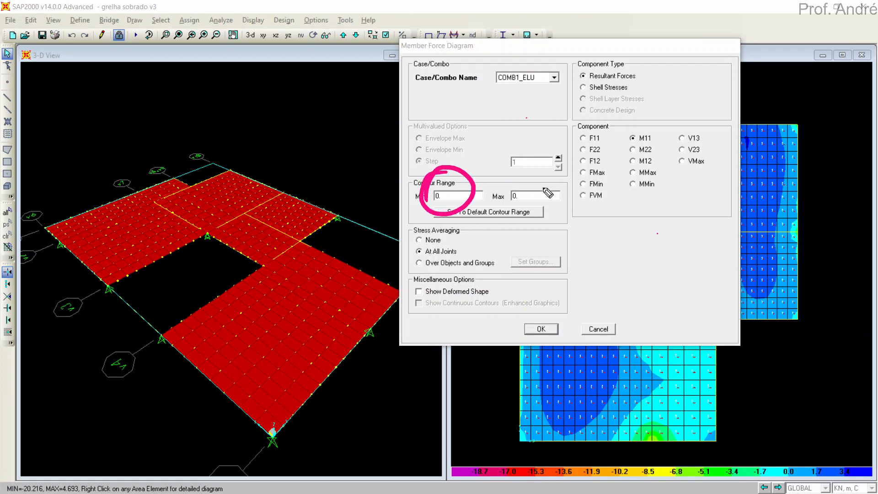
pyautogui.moveTo(530, 175); pyautogui.dragTo(532, 164)
pyautogui.moveTo(466, 415)
pyautogui.mouseDown()
pyautogui.moveTo(471, 457)
pyautogui.moveTo(479, 438)
pyautogui.mouseUp()
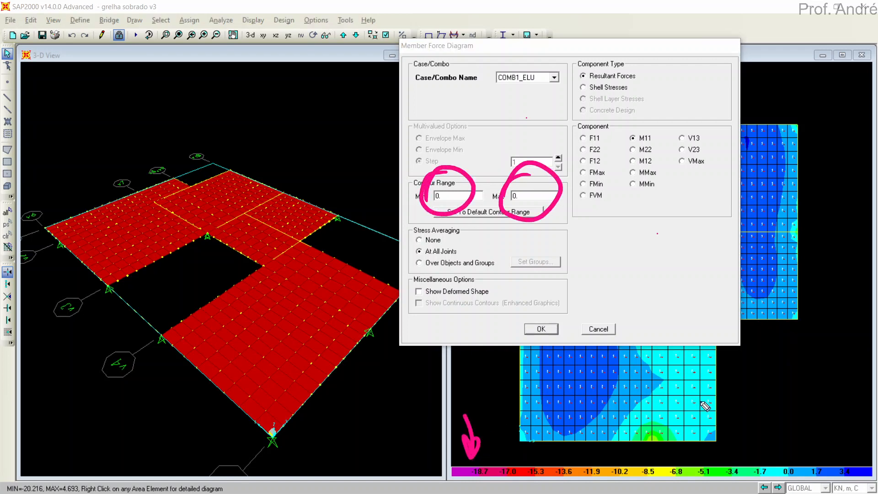
pyautogui.moveTo(852, 405); pyautogui.dragTo(851, 454)
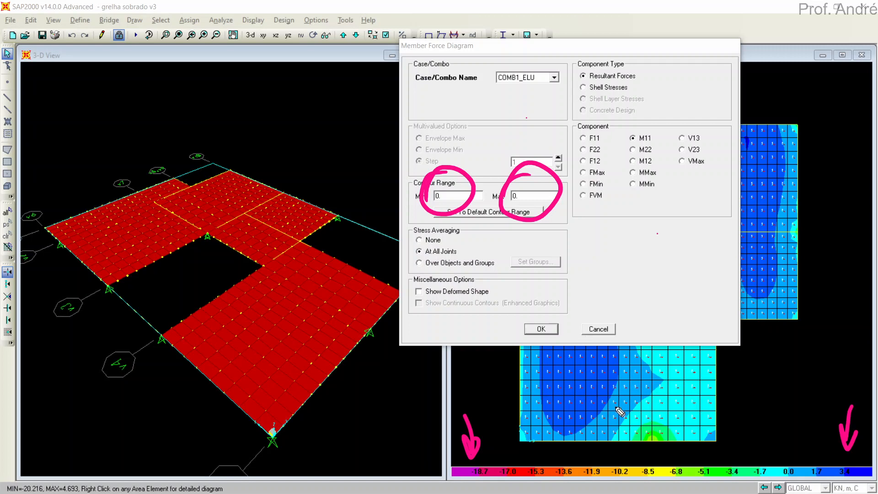
pyautogui.click(478, 437)
pyautogui.click(850, 429)
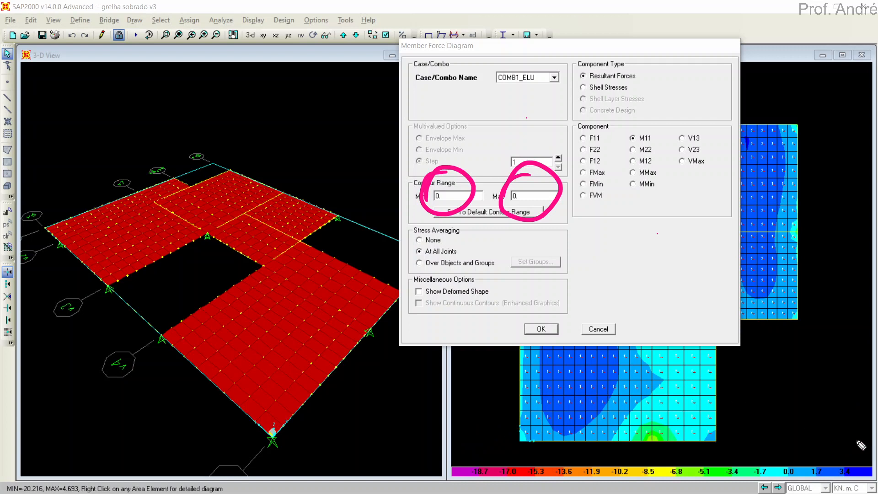
pyautogui.click(538, 220)
pyautogui.click(476, 203)
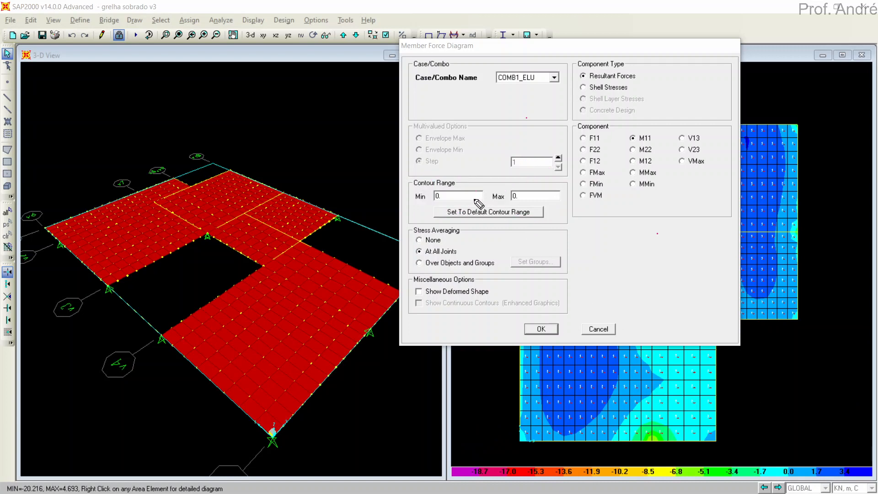
# - Set the M11 contour range to a minimum of -12 and a maximum of 3.4, and apply it
pyautogui.doubleClick(448, 197)
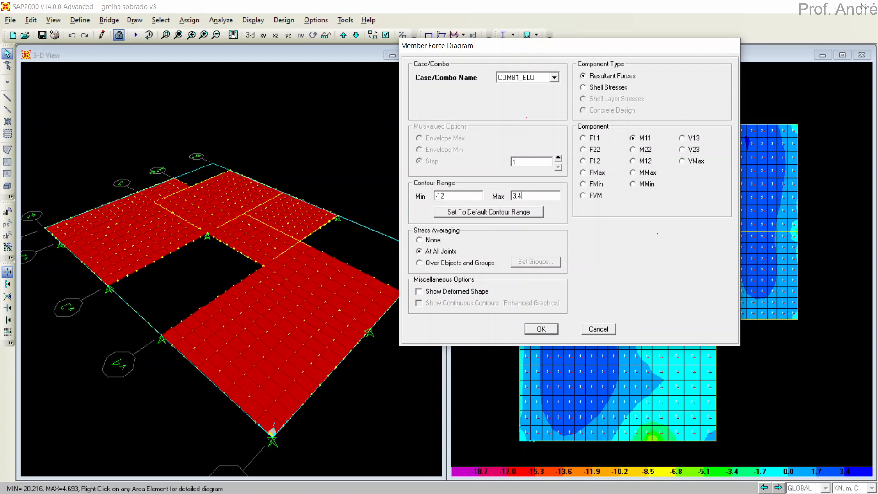
pyautogui.click(555, 332)
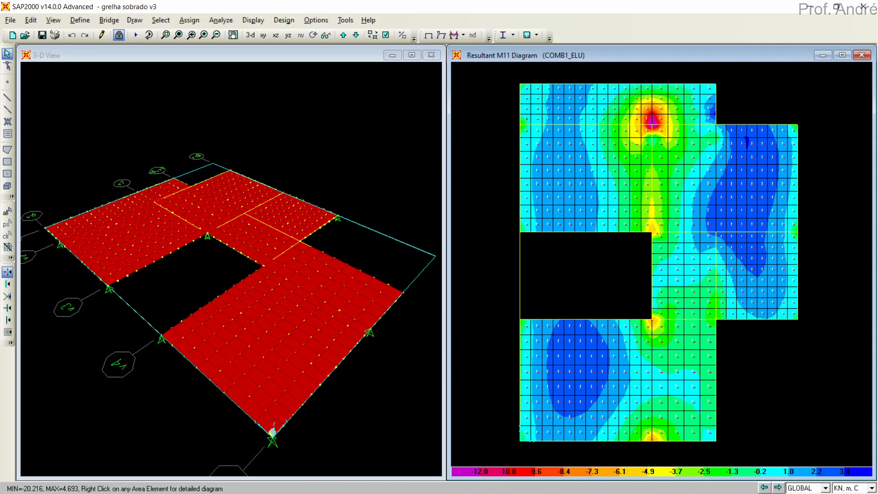
# - Draw a horizontal arrow labelled x beside the slab and write M11 beneath it
pyautogui.hotkey('alt', 'Tab')
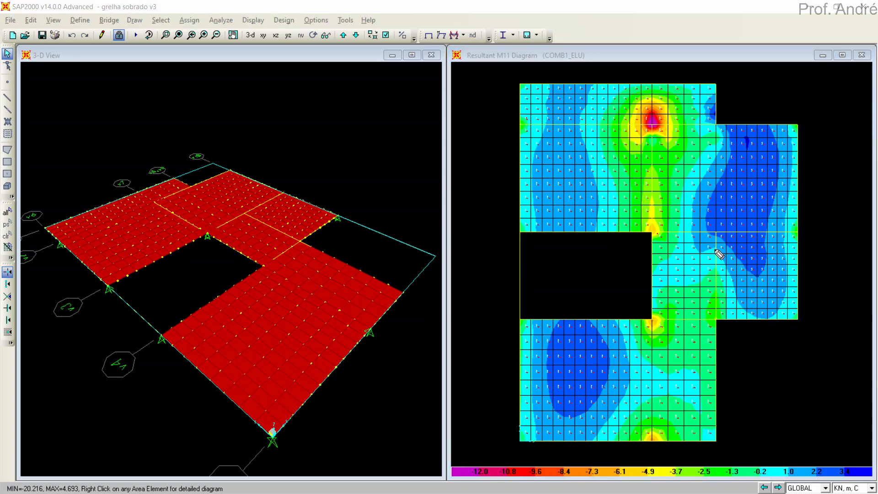
pyautogui.moveTo(738, 397)
pyautogui.mouseDown()
pyautogui.moveTo(779, 401)
pyautogui.moveTo(775, 408)
pyautogui.moveTo(817, 401)
pyautogui.mouseUp()
pyautogui.moveTo(753, 437)
pyautogui.mouseDown()
pyautogui.moveTo(761, 424)
pyautogui.moveTo(788, 441)
pyautogui.mouseUp()
pyautogui.moveTo(797, 423); pyautogui.dragTo(800, 443)
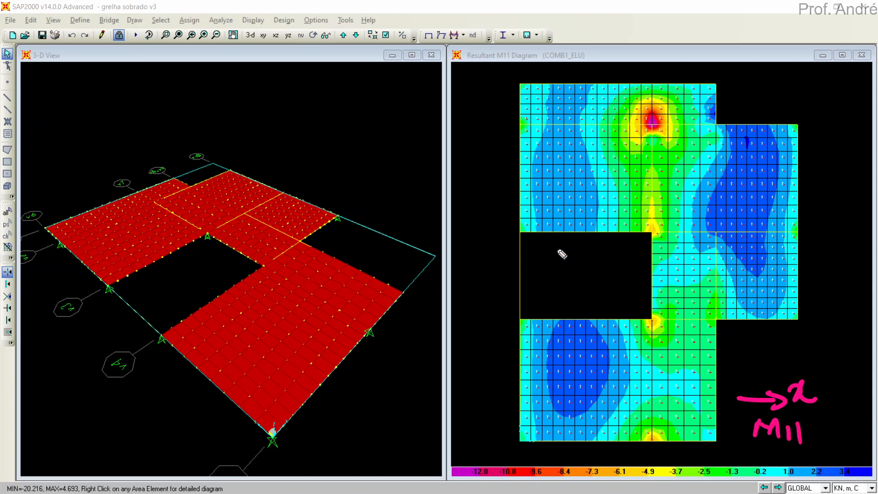
# - Draw horizontal lines across the slab panels to show the x-direction strips, and erase them
pyautogui.moveTo(499, 165); pyautogui.dragTo(803, 164)
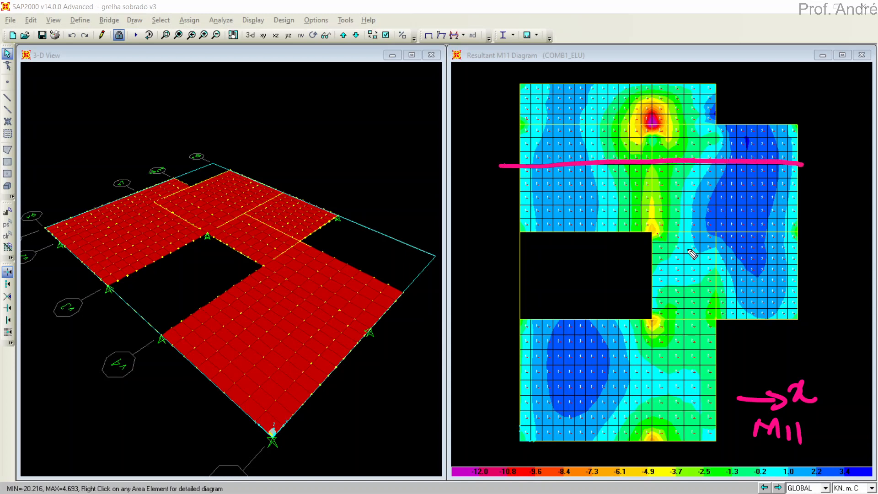
pyautogui.moveTo(632, 268); pyautogui.dragTo(824, 268)
pyautogui.moveTo(506, 382)
pyautogui.mouseDown()
pyautogui.moveTo(740, 371)
pyautogui.moveTo(694, 286)
pyautogui.moveTo(717, 157)
pyautogui.mouseUp()
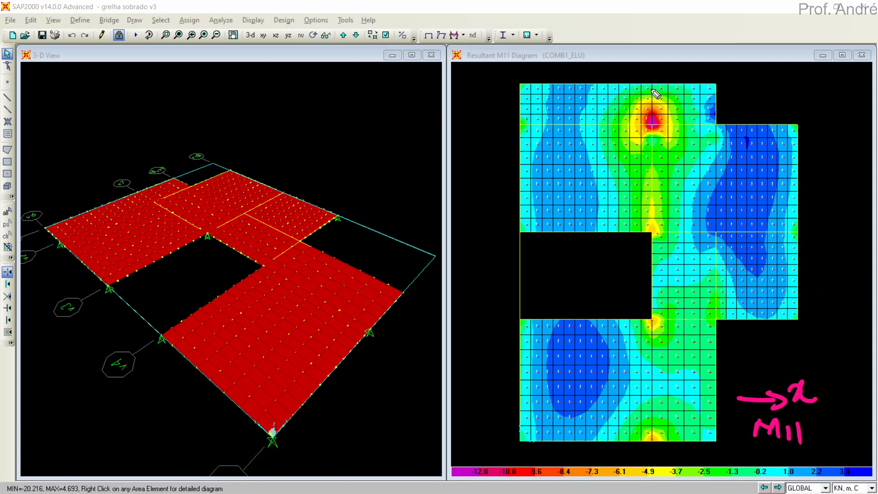
# - Trace the negative-moment band along the interior line between v2 and v3 and mark it with diagonal strokes
pyautogui.moveTo(650, 85); pyautogui.dragTo(651, 232)
pyautogui.hotkey('ctrl', 'z')
pyautogui.moveTo(646, 126)
pyautogui.mouseDown()
pyautogui.moveTo(649, 231)
pyautogui.moveTo(613, 138)
pyautogui.moveTo(688, 130)
pyautogui.moveTo(690, 235)
pyautogui.moveTo(615, 245)
pyautogui.moveTo(677, 176)
pyautogui.moveTo(651, 191)
pyautogui.mouseUp()
pyautogui.moveTo(608, 228); pyautogui.dragTo(659, 163)
pyautogui.moveTo(608, 202); pyautogui.dragTo(652, 143)
pyautogui.moveTo(608, 180); pyautogui.dragTo(649, 133)
pyautogui.moveTo(609, 168); pyautogui.dragTo(638, 136)
# - Circle the slab's moment regions one after another, removing each circle, and erase the x arrow and M11 label
pyautogui.moveTo(533, 169)
pyautogui.mouseDown()
pyautogui.moveTo(619, 188)
pyautogui.moveTo(558, 134)
pyautogui.mouseUp()
pyautogui.hotkey('ctrl', 'z')
pyautogui.moveTo(755, 144)
pyautogui.mouseDown()
pyautogui.moveTo(707, 158)
pyautogui.moveTo(787, 196)
pyautogui.moveTo(727, 144)
pyautogui.mouseUp()
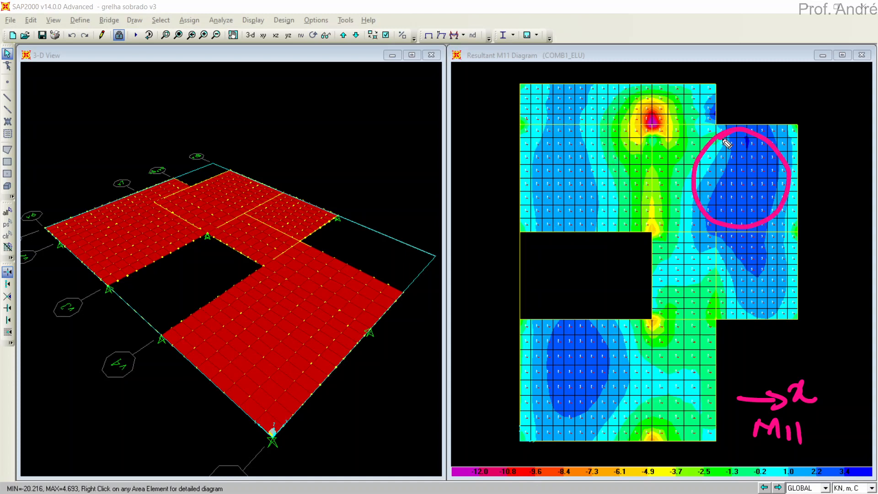
pyautogui.hotkey('ctrl', 'z')
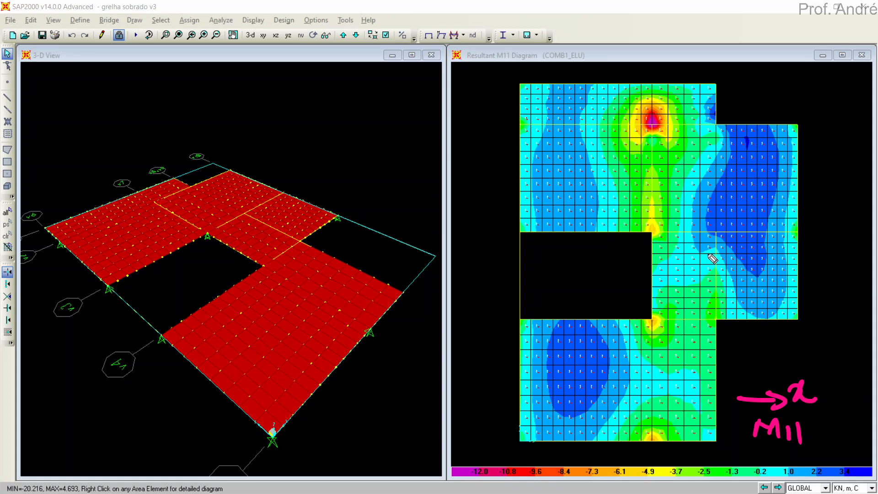
pyautogui.moveTo(685, 252); pyautogui.dragTo(688, 249)
pyautogui.hotkey('ctrl', 'z')
pyautogui.moveTo(757, 249)
pyautogui.mouseDown()
pyautogui.moveTo(787, 281)
pyautogui.moveTo(747, 232)
pyautogui.mouseUp()
pyautogui.hotkey('ctrl', 'z')
pyautogui.moveTo(585, 325)
pyautogui.mouseDown()
pyautogui.moveTo(556, 414)
pyautogui.moveTo(548, 360)
pyautogui.mouseUp()
pyautogui.hotkey('ctrl', 'z')
pyautogui.moveTo(796, 392)
pyautogui.mouseDown()
pyautogui.moveTo(788, 413)
pyautogui.moveTo(798, 425)
pyautogui.mouseUp()
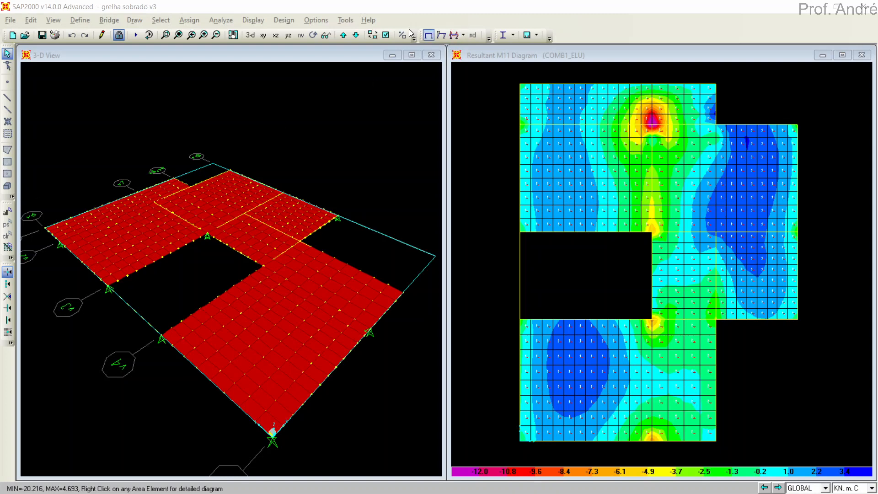
# - Display the shell M22 resultant diagram for COMB1_ELU with the default contour range
pyautogui.click(255, 22)
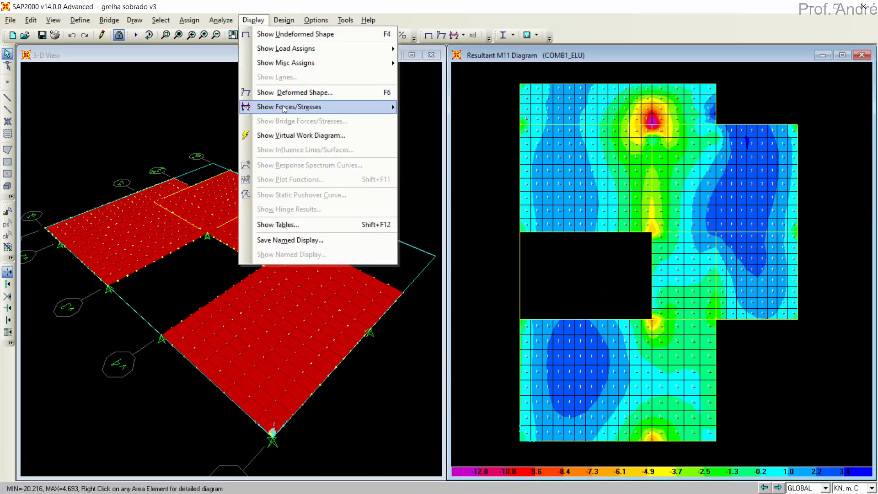
pyautogui.moveTo(285, 112)
pyautogui.click(428, 135)
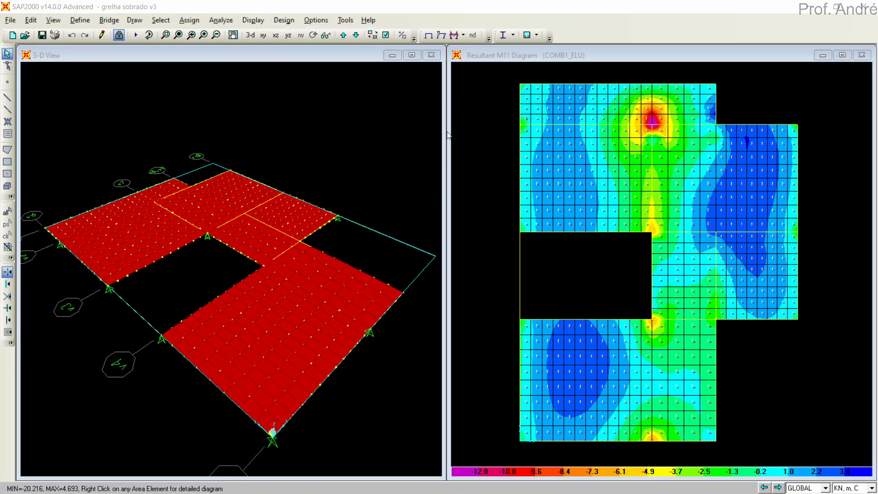
pyautogui.click(512, 203)
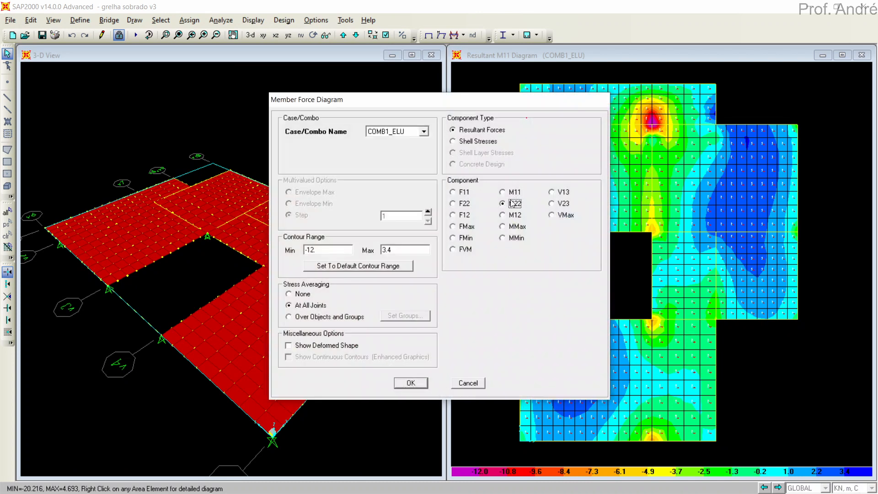
pyautogui.click(334, 267)
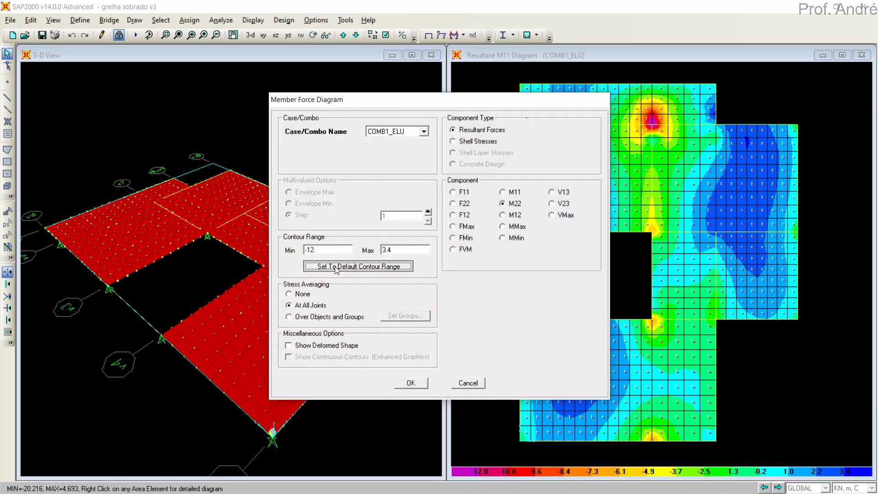
pyautogui.click(411, 383)
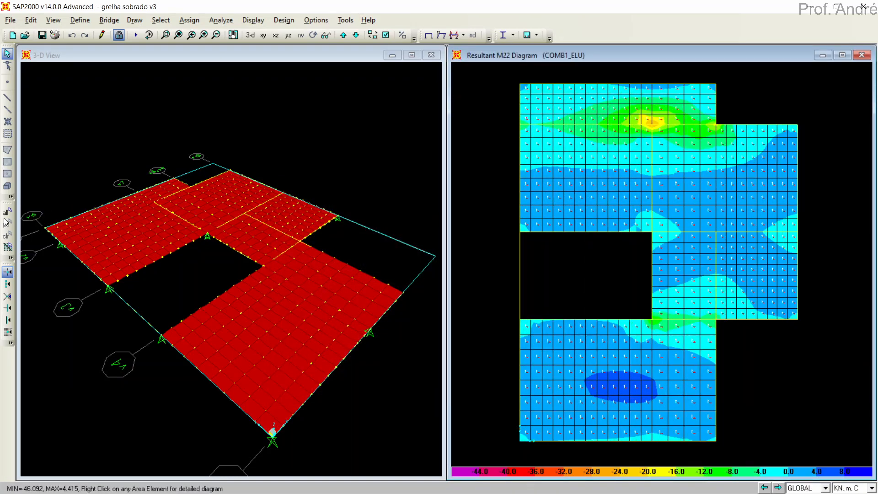
# - Draw a vertical arrow labelled y beside the slab and write M22 next to it
pyautogui.hotkey('alt', 'Tab')
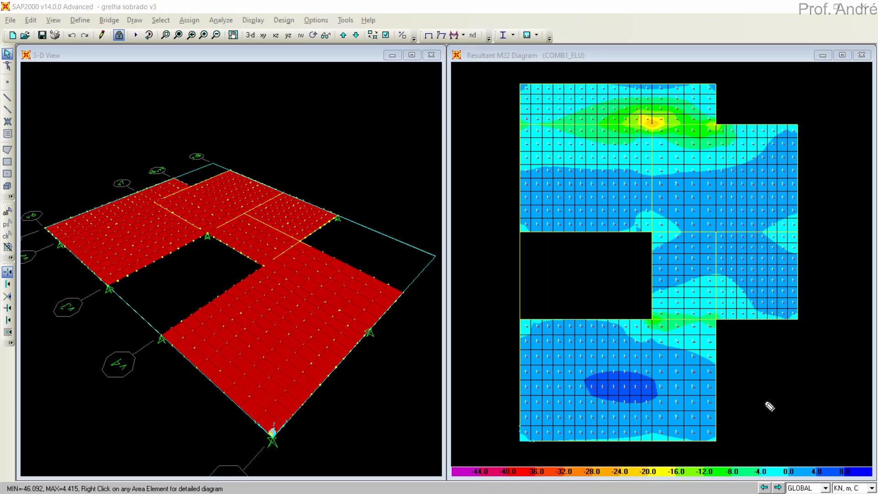
pyautogui.moveTo(762, 368); pyautogui.dragTo(763, 424)
pyautogui.moveTo(756, 384); pyautogui.dragTo(777, 368)
pyautogui.moveTo(792, 410)
pyautogui.mouseDown()
pyautogui.moveTo(794, 424)
pyautogui.moveTo(812, 409)
pyautogui.moveTo(842, 425)
pyautogui.mouseUp()
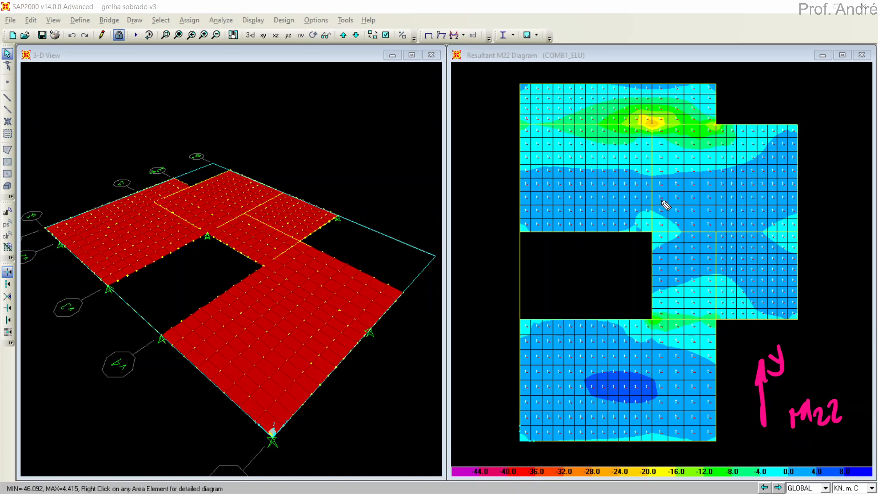
# - Draw vertical strokes in the y direction across the upper, central and lower slab panels and erase them
pyautogui.moveTo(576, 89); pyautogui.dragTo(579, 229)
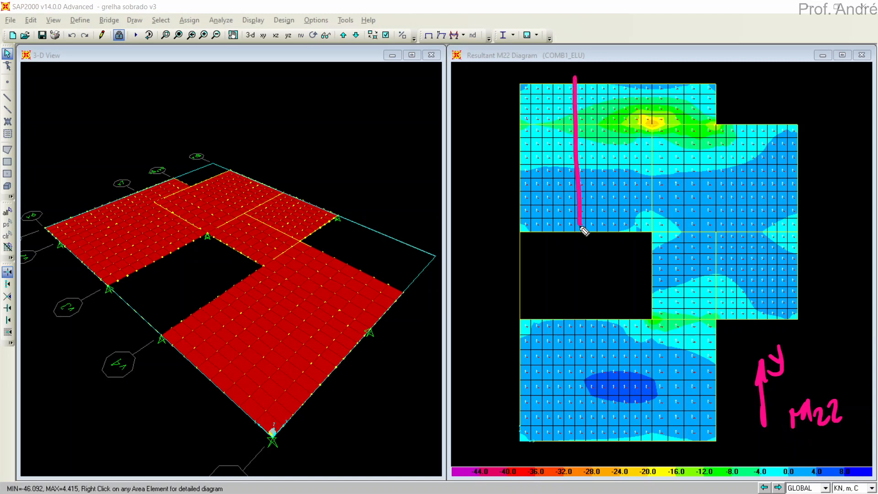
pyautogui.moveTo(694, 89); pyautogui.dragTo(690, 295)
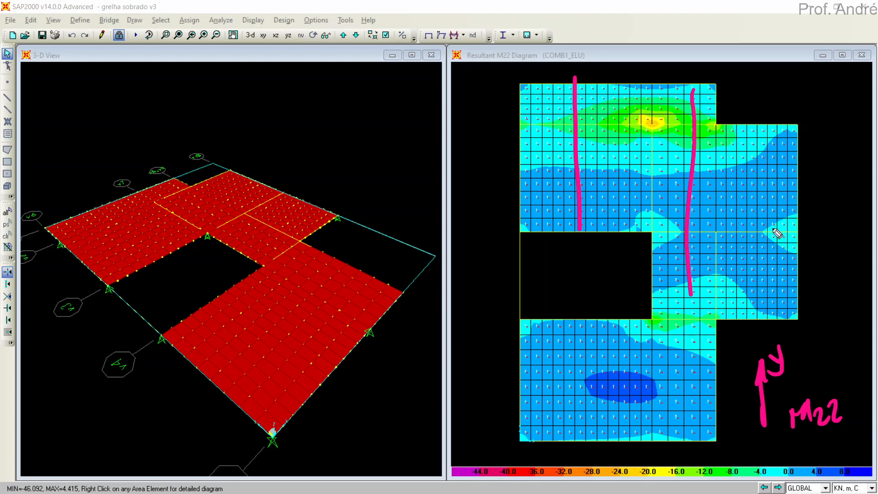
pyautogui.moveTo(616, 323); pyautogui.dragTo(624, 434)
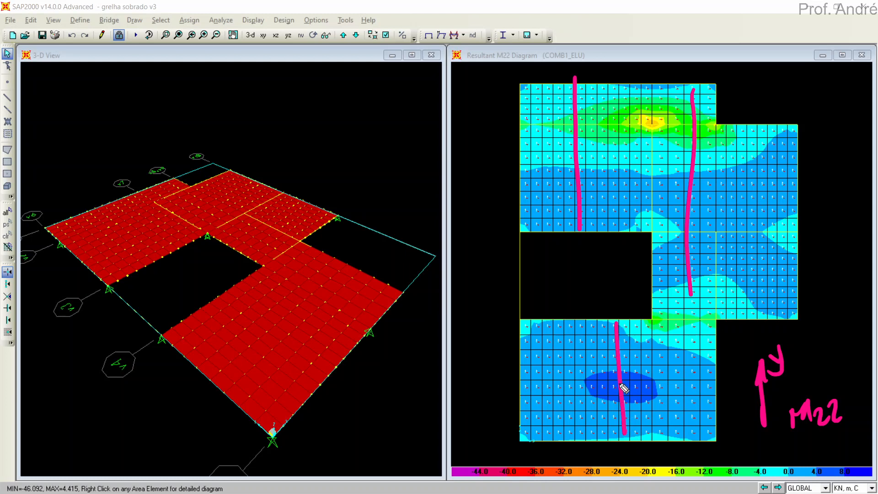
pyautogui.click(622, 385)
pyautogui.click(687, 245)
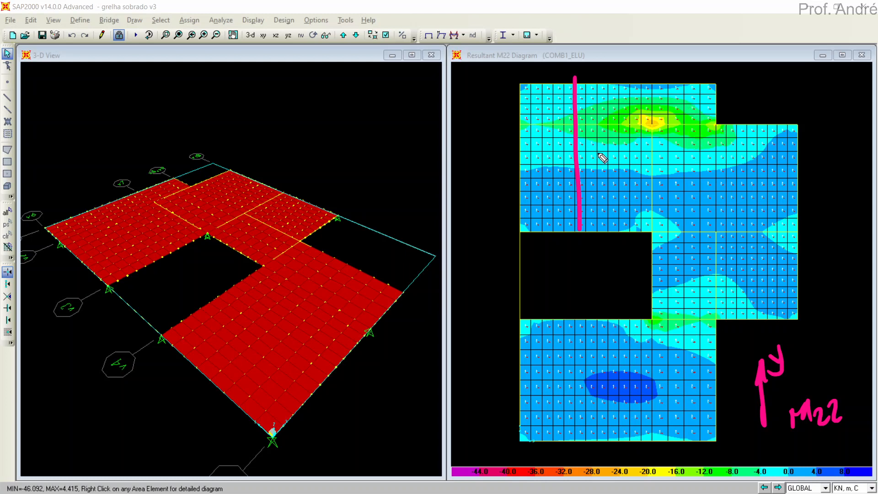
pyautogui.click(577, 149)
# - Trace, box and hatch the negative-moment band along the upper interior line and undo those marks
pyautogui.moveTo(522, 122); pyautogui.dragTo(718, 125)
pyautogui.moveTo(570, 107)
pyautogui.mouseDown()
pyautogui.moveTo(707, 105)
pyautogui.moveTo(730, 142)
pyautogui.moveTo(554, 147)
pyautogui.moveTo(560, 128)
pyautogui.moveTo(608, 116)
pyautogui.moveTo(640, 137)
pyautogui.moveTo(714, 121)
pyautogui.moveTo(728, 132)
pyautogui.mouseUp()
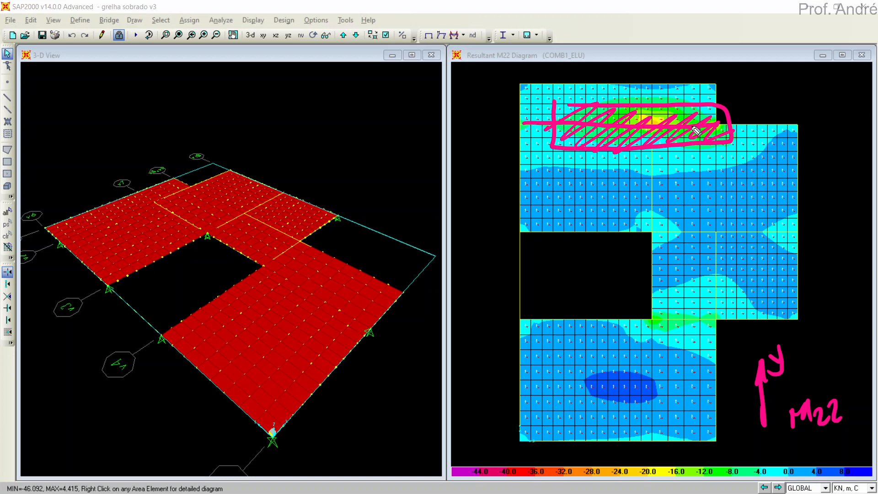
pyautogui.hotkey('ctrl', 'z')
pyautogui.hotkey('ctrl', 'z')
pyautogui.hotkey('ctrl', 'z')
pyautogui.hotkey('ctrl', 'z')
# - Circle the negative-moment peak on the upper interior line and sketch a slab-column joint with an arrow and centre dot beside it
pyautogui.moveTo(663, 110)
pyautogui.mouseDown()
pyautogui.moveTo(640, 137)
pyautogui.moveTo(667, 117)
pyautogui.moveTo(654, 109)
pyautogui.mouseUp()
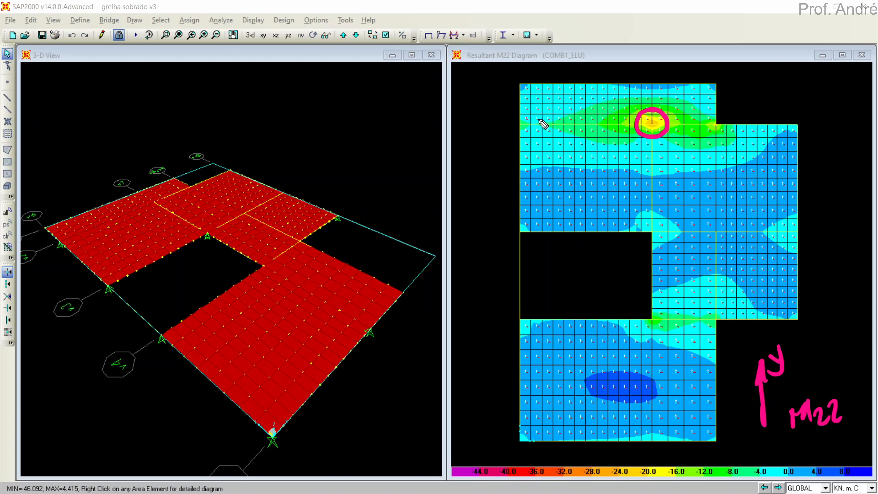
pyautogui.moveTo(346, 137)
pyautogui.mouseDown()
pyautogui.moveTo(345, 117)
pyautogui.moveTo(387, 141)
pyautogui.moveTo(372, 137)
pyautogui.moveTo(447, 117)
pyautogui.mouseUp()
pyautogui.moveTo(386, 137); pyautogui.dragTo(428, 134)
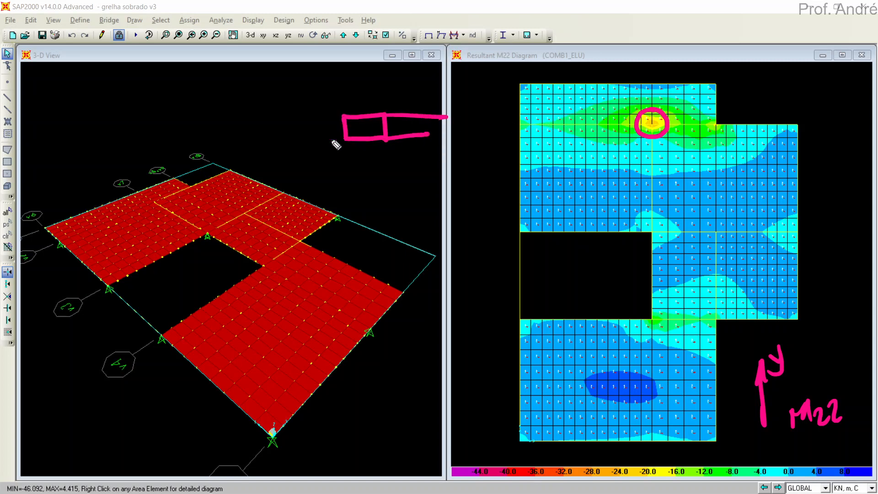
pyautogui.moveTo(281, 117); pyautogui.dragTo(343, 117)
pyautogui.moveTo(279, 139)
pyautogui.mouseDown()
pyautogui.moveTo(346, 137)
pyautogui.moveTo(359, 200)
pyautogui.mouseUp()
pyautogui.moveTo(376, 143); pyautogui.dragTo(384, 207)
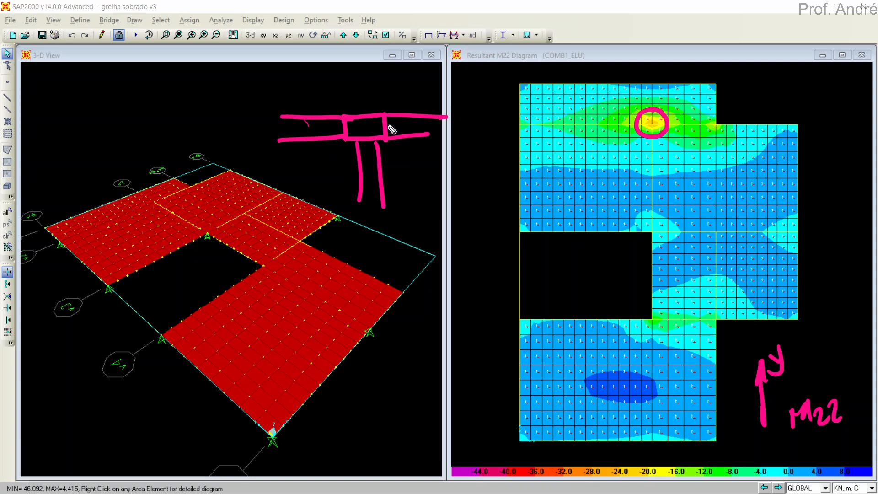
pyautogui.moveTo(392, 91); pyautogui.dragTo(378, 106)
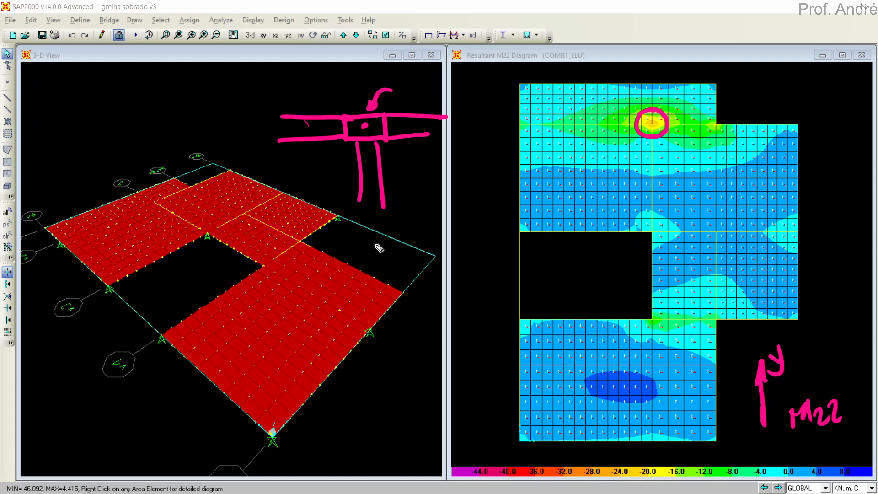
# - Sketch a three-dimensional column with a hatched top face over the 3-D view and label that face A
pyautogui.moveTo(362, 455)
pyautogui.mouseDown()
pyautogui.moveTo(362, 424)
pyautogui.moveTo(404, 457)
pyautogui.mouseUp()
pyautogui.moveTo(361, 420)
pyautogui.mouseDown()
pyautogui.moveTo(384, 400)
pyautogui.moveTo(419, 453)
pyautogui.mouseUp()
pyautogui.moveTo(411, 399)
pyautogui.mouseDown()
pyautogui.moveTo(376, 409)
pyautogui.moveTo(409, 376)
pyautogui.mouseUp()
pyautogui.moveTo(414, 372)
pyautogui.mouseDown()
pyautogui.moveTo(418, 352)
pyautogui.moveTo(426, 372)
pyautogui.mouseUp()
pyautogui.moveTo(415, 362); pyautogui.dragTo(429, 356)
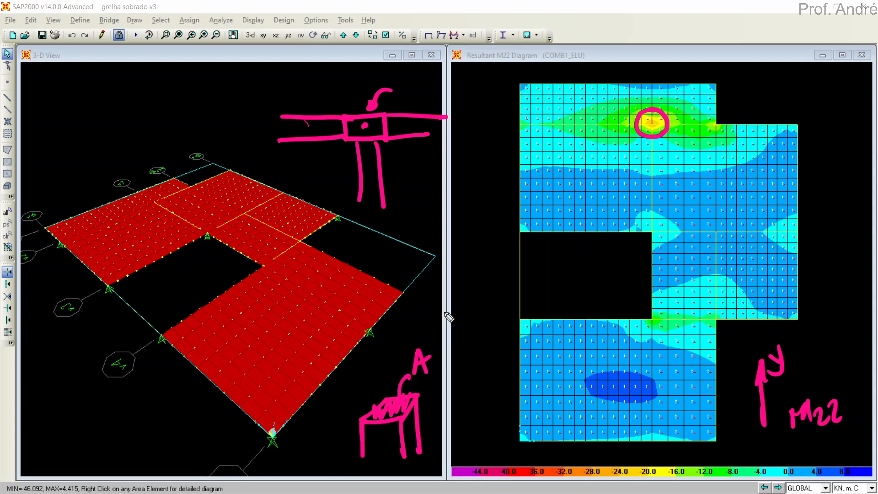
# - Sketch a point support labelled Ponto with an arrow beside the slab, and erase all joint sketches and the peak circle
pyautogui.moveTo(452, 326)
pyautogui.mouseDown()
pyautogui.moveTo(465, 298)
pyautogui.moveTo(474, 323)
pyautogui.mouseUp()
pyautogui.moveTo(466, 297); pyautogui.dragTo(475, 326)
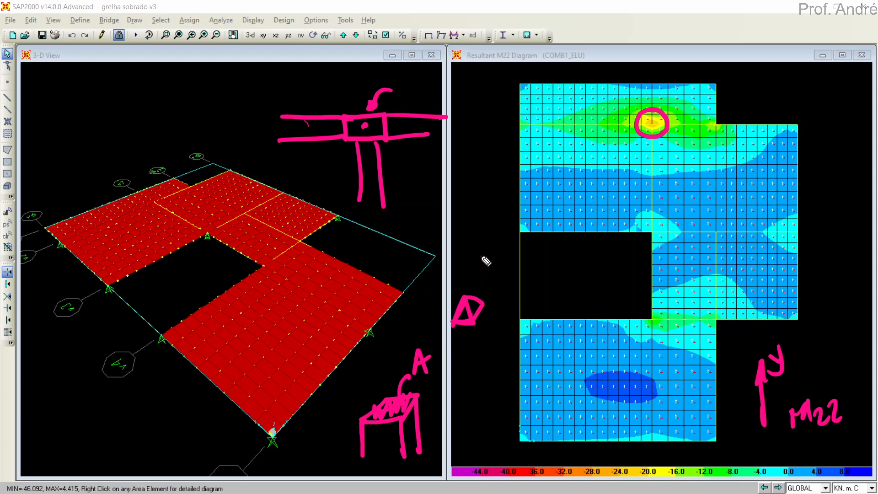
pyautogui.moveTo(483, 255)
pyautogui.mouseDown()
pyautogui.moveTo(464, 274)
pyautogui.moveTo(467, 288)
pyautogui.mouseUp()
pyautogui.moveTo(461, 273); pyautogui.dragTo(473, 276)
pyautogui.moveTo(469, 241)
pyautogui.mouseDown()
pyautogui.moveTo(475, 222)
pyautogui.moveTo(489, 224)
pyautogui.mouseUp()
pyautogui.moveTo(490, 185)
pyautogui.mouseDown()
pyautogui.moveTo(494, 219)
pyautogui.moveTo(511, 215)
pyautogui.mouseUp()
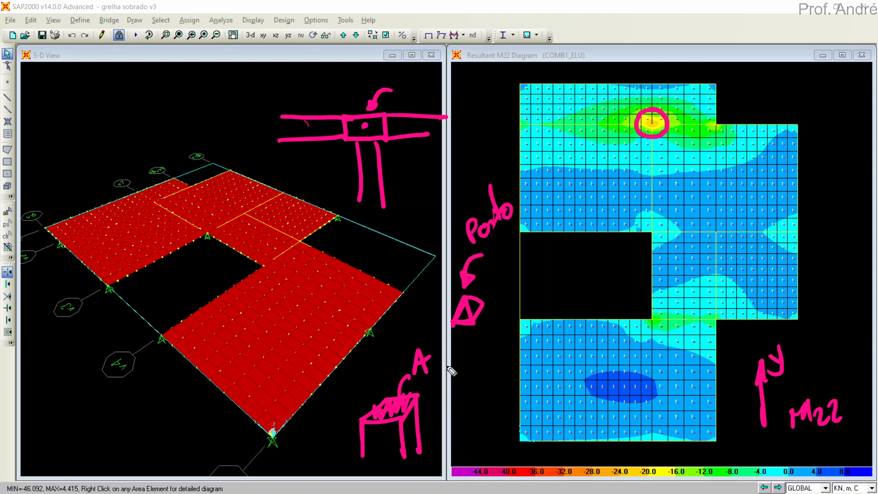
pyautogui.moveTo(466, 323)
pyautogui.mouseDown()
pyautogui.moveTo(503, 206)
pyautogui.moveTo(430, 337)
pyautogui.moveTo(408, 421)
pyautogui.moveTo(372, 249)
pyautogui.moveTo(402, 111)
pyautogui.moveTo(360, 157)
pyautogui.moveTo(323, 115)
pyautogui.mouseUp()
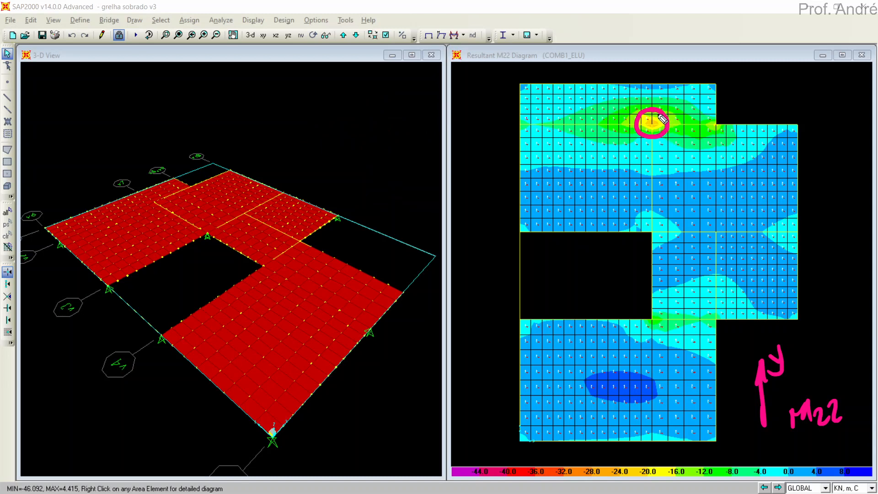
pyautogui.moveTo(662, 120); pyautogui.dragTo(674, 152)
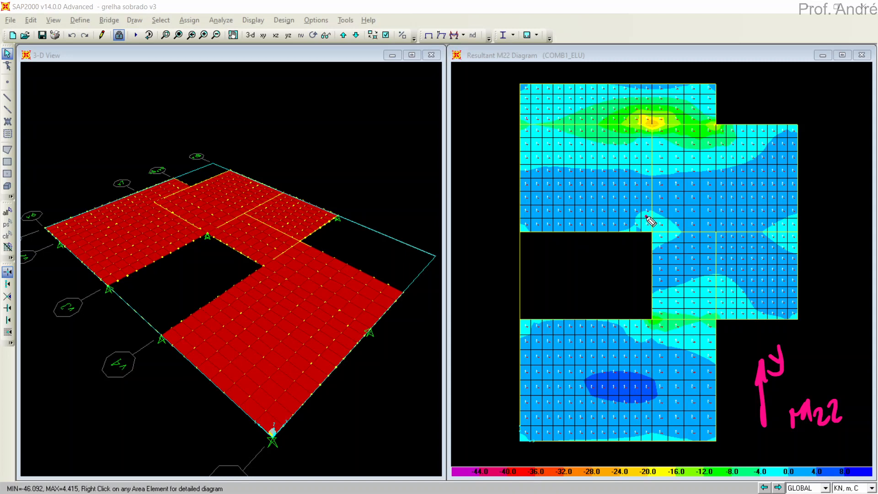
# - Box and hatch the moment band running right from the opening's lower-right corner, and erase the marking
pyautogui.moveTo(646, 217)
pyautogui.mouseDown()
pyautogui.moveTo(777, 210)
pyautogui.moveTo(800, 252)
pyautogui.moveTo(645, 252)
pyautogui.moveTo(643, 209)
pyautogui.moveTo(777, 211)
pyautogui.moveTo(780, 263)
pyautogui.moveTo(787, 247)
pyautogui.moveTo(771, 225)
pyautogui.moveTo(659, 228)
pyautogui.mouseUp()
pyautogui.moveTo(630, 301)
pyautogui.mouseDown()
pyautogui.moveTo(722, 299)
pyautogui.moveTo(649, 344)
pyautogui.moveTo(643, 307)
pyautogui.moveTo(724, 318)
pyautogui.mouseUp()
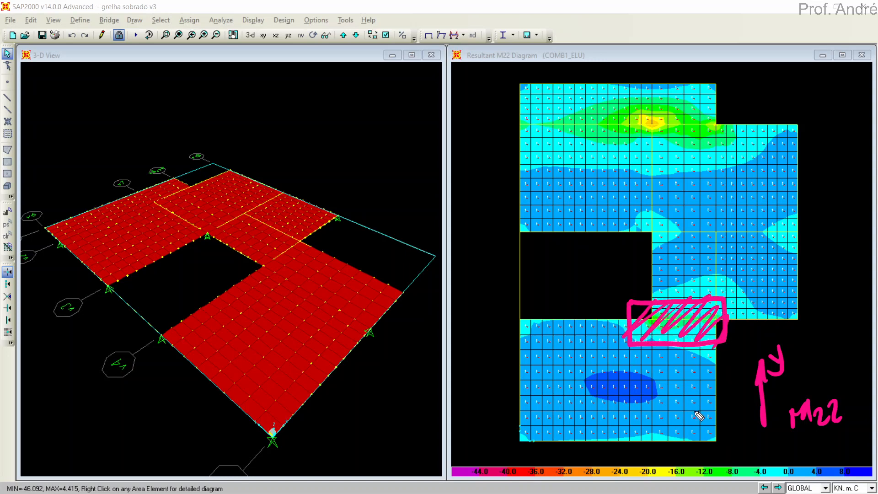
pyautogui.moveTo(697, 357); pyautogui.dragTo(707, 325)
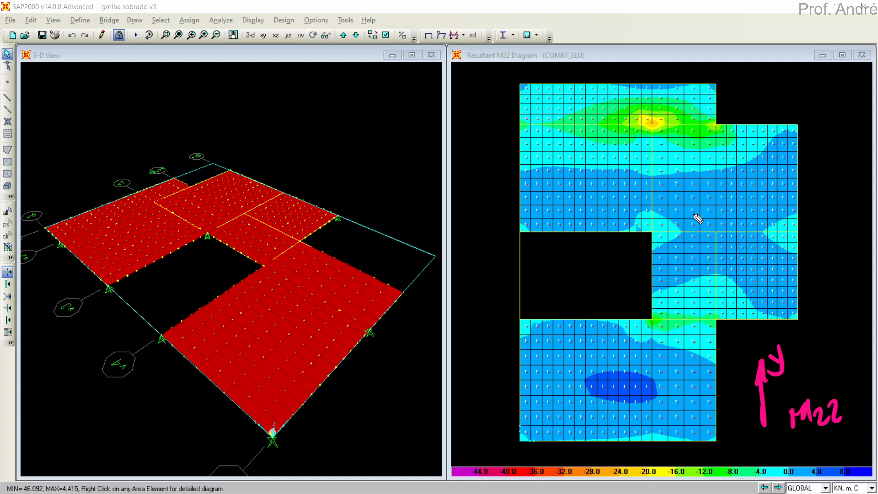
# - Circle the slab panels one after another from the upper strip to the lower panel, removing each circle
pyautogui.moveTo(535, 70)
pyautogui.mouseDown()
pyautogui.moveTo(507, 98)
pyautogui.moveTo(572, 126)
pyautogui.moveTo(659, 128)
pyautogui.moveTo(723, 115)
pyautogui.moveTo(688, 74)
pyautogui.moveTo(562, 74)
pyautogui.moveTo(527, 84)
pyautogui.mouseUp()
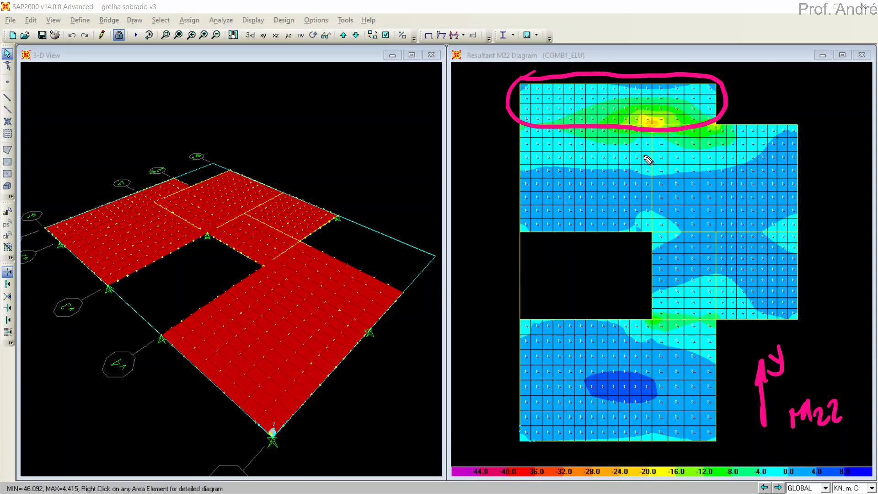
pyautogui.hotkey('ctrl', 'z')
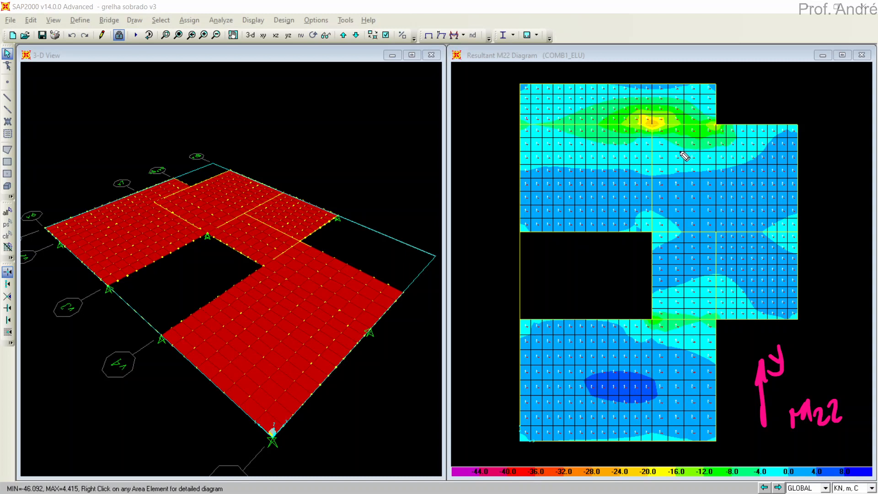
pyautogui.moveTo(600, 168)
pyautogui.mouseDown()
pyautogui.moveTo(524, 224)
pyautogui.moveTo(638, 197)
pyautogui.moveTo(590, 155)
pyautogui.moveTo(605, 155)
pyautogui.mouseUp()
pyautogui.hotkey('ctrl', 'z')
pyautogui.moveTo(739, 166)
pyautogui.mouseDown()
pyautogui.moveTo(660, 214)
pyautogui.moveTo(777, 229)
pyautogui.moveTo(783, 135)
pyautogui.moveTo(744, 163)
pyautogui.mouseUp()
pyautogui.hotkey('ctrl', 'z')
pyautogui.moveTo(697, 238)
pyautogui.mouseDown()
pyautogui.moveTo(649, 273)
pyautogui.moveTo(716, 297)
pyautogui.moveTo(681, 231)
pyautogui.moveTo(711, 230)
pyautogui.mouseUp()
pyautogui.hotkey('ctrl', 'z')
pyautogui.moveTo(763, 244)
pyautogui.mouseDown()
pyautogui.moveTo(727, 297)
pyautogui.moveTo(803, 258)
pyautogui.moveTo(768, 226)
pyautogui.moveTo(763, 240)
pyautogui.mouseUp()
pyautogui.hotkey('ctrl', 'z')
pyautogui.moveTo(616, 336)
pyautogui.mouseDown()
pyautogui.moveTo(521, 402)
pyautogui.moveTo(676, 438)
pyautogui.moveTo(696, 358)
pyautogui.moveTo(604, 328)
pyautogui.mouseUp()
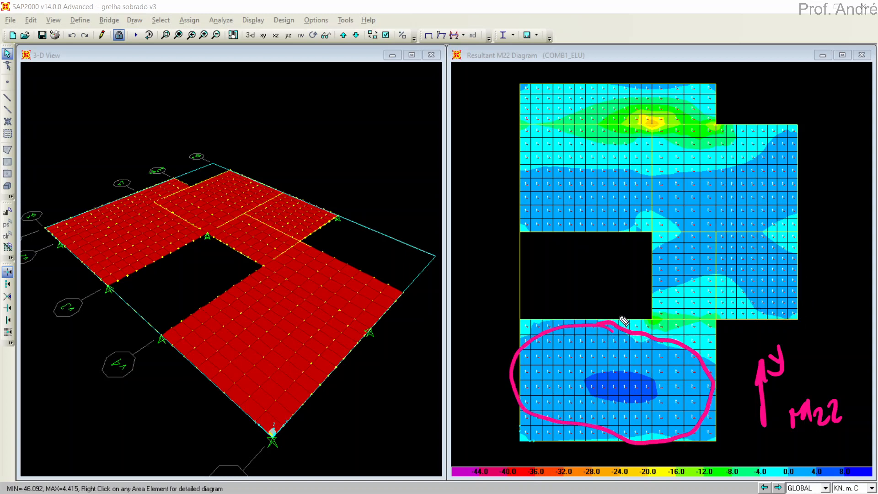
pyautogui.hotkey('ctrl', 'z')
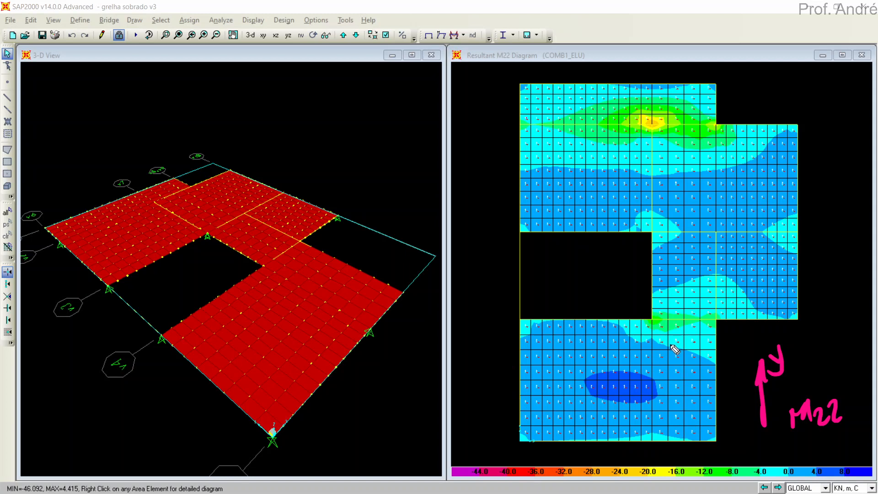
# - Erase the y arrow and M22 label, and display the shell M12 resultant diagram for COMB1_ELU
pyautogui.moveTo(774, 333)
pyautogui.mouseDown()
pyautogui.moveTo(807, 424)
pyautogui.moveTo(835, 407)
pyautogui.mouseUp()
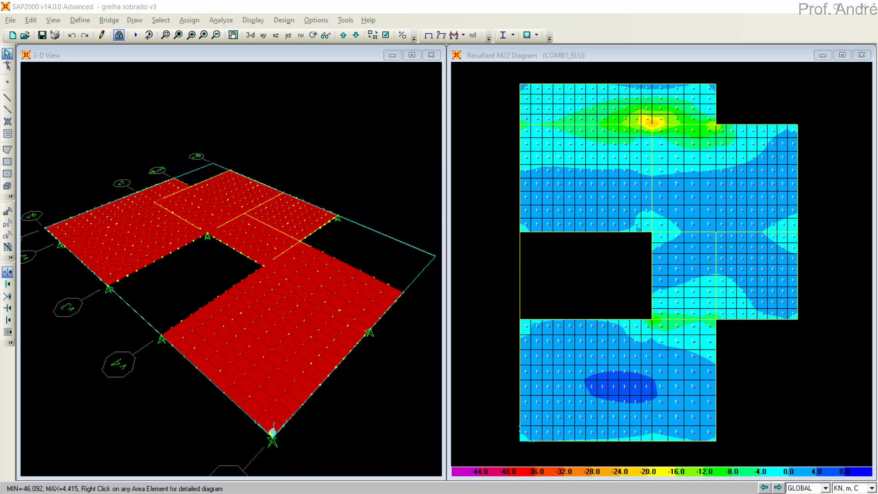
pyautogui.click(453, 35)
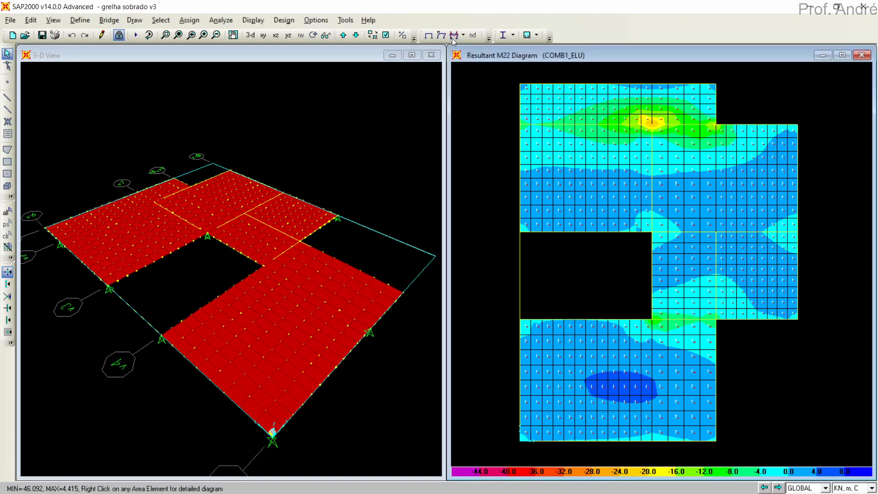
pyautogui.click(512, 215)
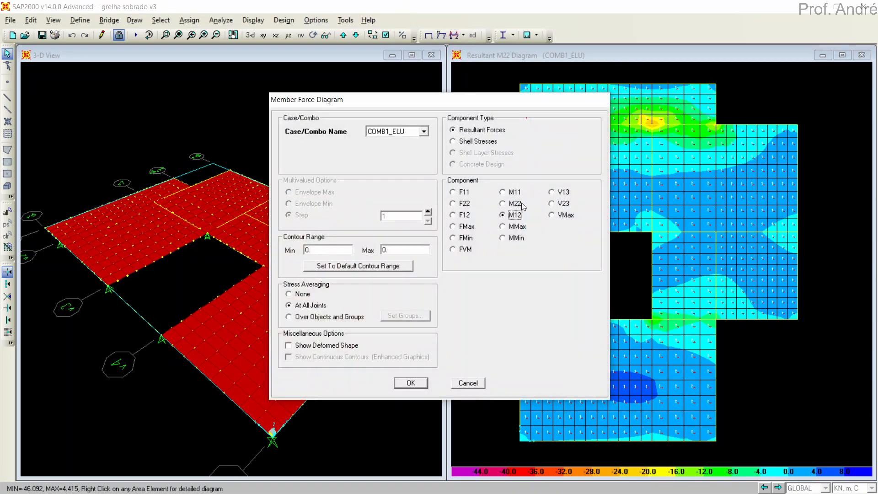
pyautogui.click(411, 385)
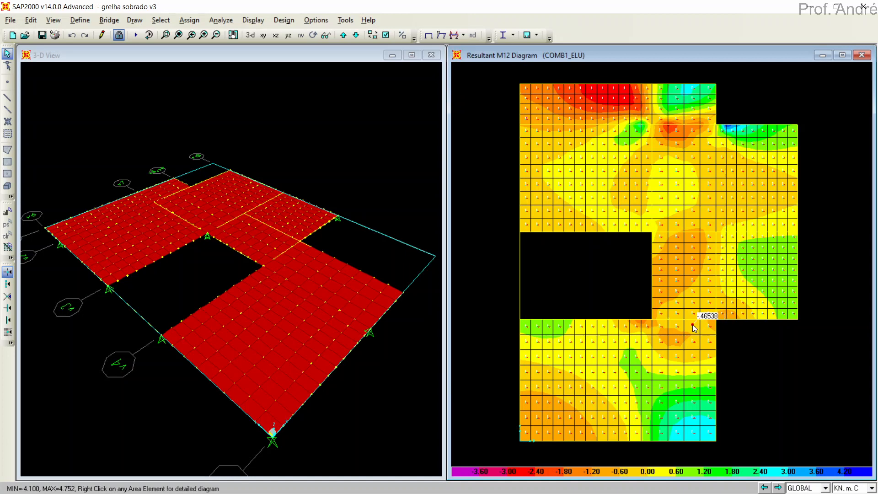
# - Circle the central zone of the lower panel and the 0.00 value on the contour scale, and erase both circles
pyautogui.hotkey('alt', 'Tab')
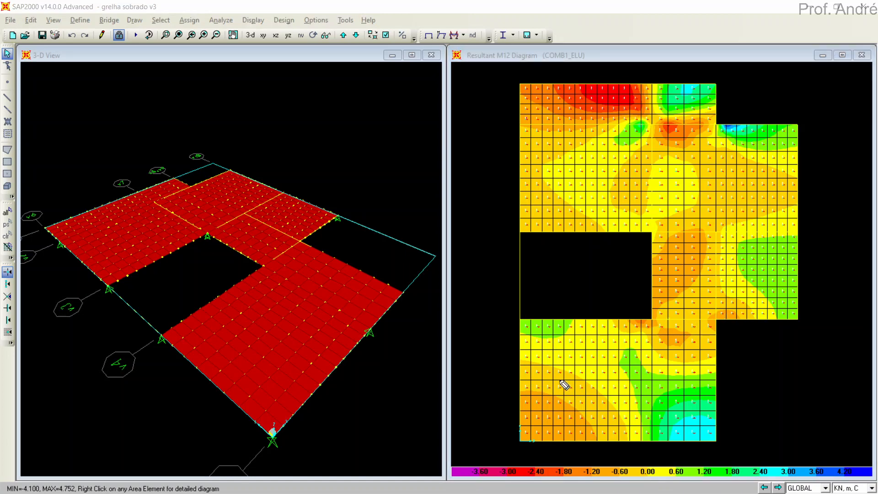
pyautogui.moveTo(608, 331)
pyautogui.mouseDown()
pyautogui.moveTo(577, 366)
pyautogui.moveTo(604, 329)
pyautogui.mouseUp()
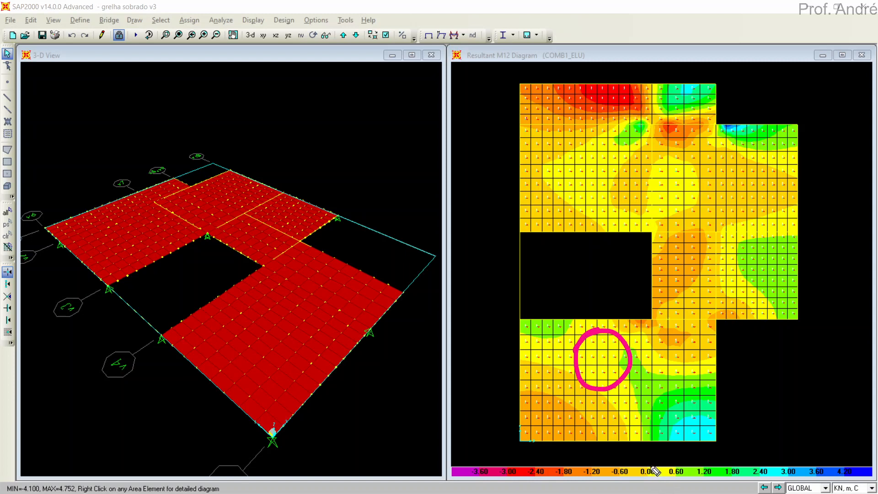
pyautogui.moveTo(655, 471)
pyautogui.mouseDown()
pyautogui.moveTo(651, 486)
pyautogui.moveTo(642, 462)
pyautogui.mouseUp()
pyautogui.press('e')
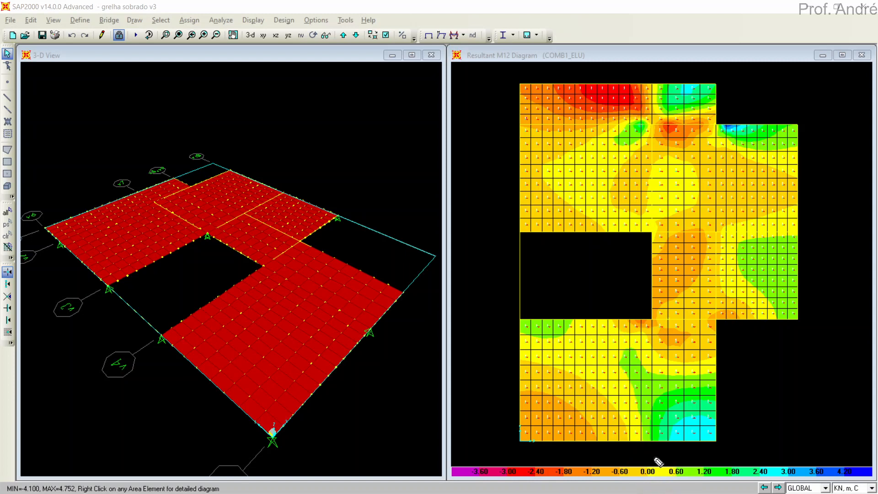
# - Circle three corners of the lower panel, draw an arrow to the contour scale's positive end, and erase the circles
pyautogui.moveTo(715, 421)
pyautogui.mouseDown()
pyautogui.moveTo(670, 437)
pyautogui.moveTo(690, 408)
pyautogui.moveTo(686, 414)
pyautogui.mouseUp()
pyautogui.moveTo(541, 299)
pyautogui.mouseDown()
pyautogui.moveTo(550, 314)
pyautogui.moveTo(531, 298)
pyautogui.mouseUp()
pyautogui.moveTo(544, 400)
pyautogui.mouseDown()
pyautogui.moveTo(511, 411)
pyautogui.moveTo(525, 446)
pyautogui.mouseUp()
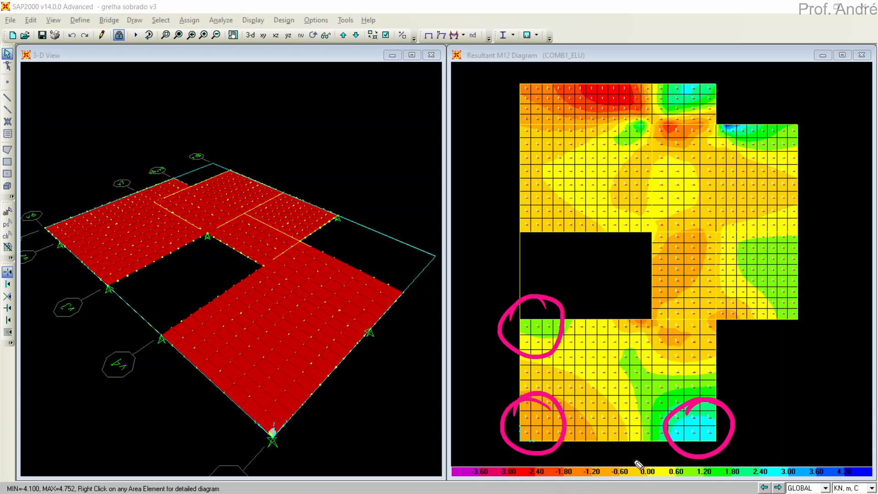
pyautogui.moveTo(794, 420)
pyautogui.mouseDown()
pyautogui.moveTo(823, 425)
pyautogui.moveTo(848, 459)
pyautogui.mouseUp()
pyautogui.rightClick(562, 408)
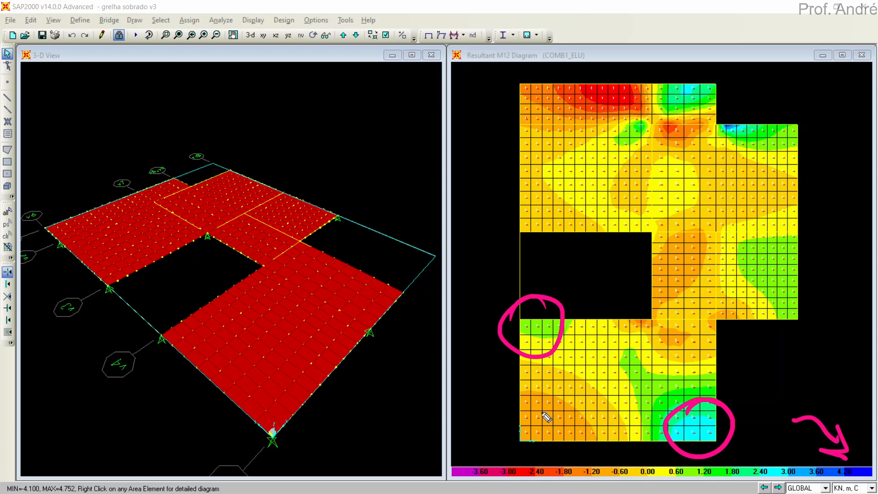
pyautogui.rightClick(555, 346)
pyautogui.rightClick(669, 427)
# - Mark the lower panel's M12 zones, draw an arrow to the contour scale's negative end, and erase all annotations
pyautogui.moveTo(709, 329)
pyautogui.mouseDown()
pyautogui.moveTo(668, 346)
pyautogui.moveTo(631, 345)
pyautogui.mouseUp()
pyautogui.moveTo(532, 393)
pyautogui.mouseDown()
pyautogui.moveTo(561, 449)
pyautogui.moveTo(524, 411)
pyautogui.mouseUp()
pyautogui.moveTo(476, 391); pyautogui.dragTo(467, 441)
pyautogui.moveTo(482, 429); pyautogui.dragTo(465, 419)
pyautogui.rightClick(467, 437)
pyautogui.moveTo(466, 422)
pyautogui.mouseDown(button='right')
pyautogui.moveTo(670, 352)
pyautogui.moveTo(751, 375)
pyautogui.moveTo(830, 427)
pyautogui.mouseUp(button='right')
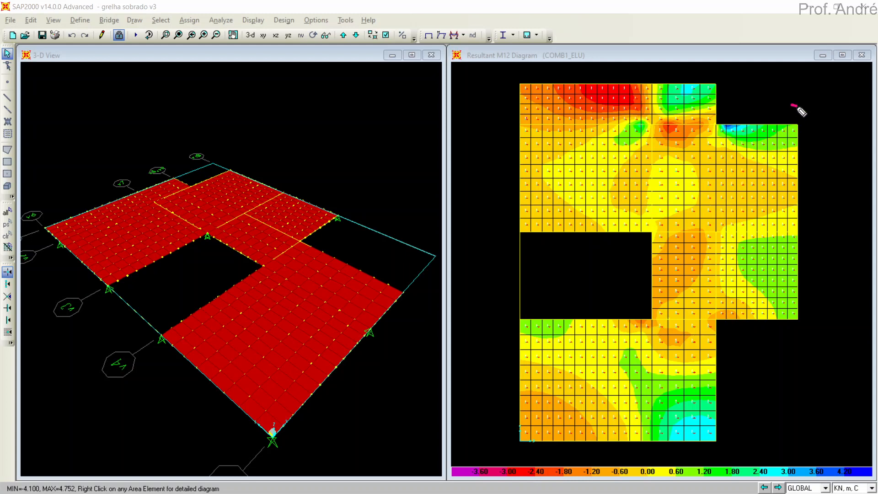
pyautogui.moveTo(797, 106)
pyautogui.mouseDown()
pyautogui.moveTo(733, 155)
pyautogui.moveTo(816, 118)
pyautogui.mouseUp()
pyautogui.press('e')
# - Display the shell VMax resultant diagram for COMB1_ELU
pyautogui.click(455, 35)
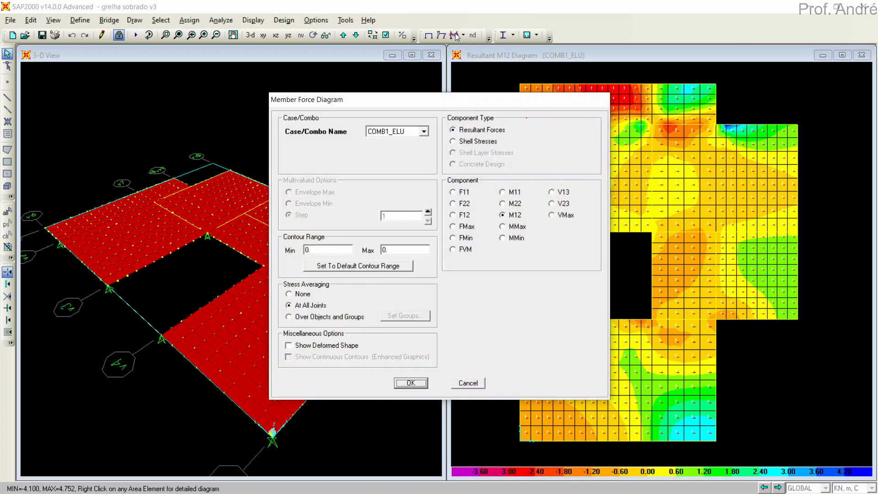
pyautogui.click(559, 214)
pyautogui.click(405, 387)
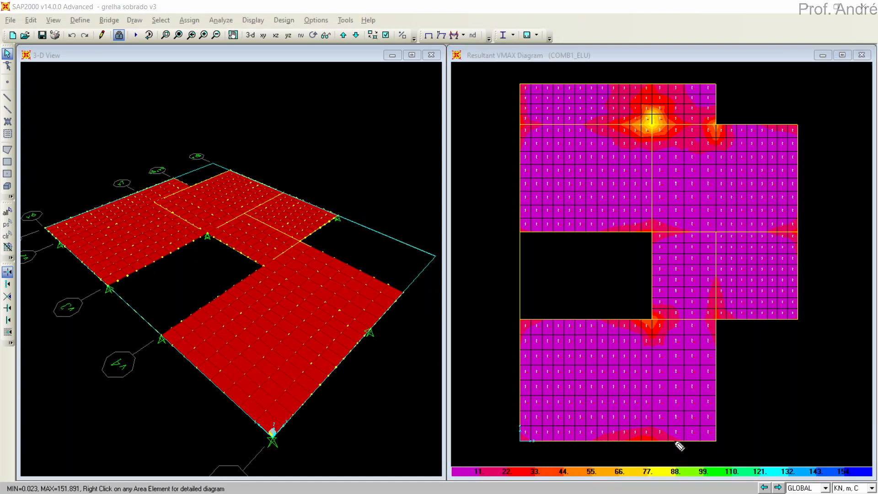
# - Draw and circle an arrow pointing at the lowest values of the VMax contour scale, and erase the marks
pyautogui.moveTo(488, 408); pyautogui.dragTo(471, 451)
pyautogui.moveTo(471, 421); pyautogui.dragTo(484, 438)
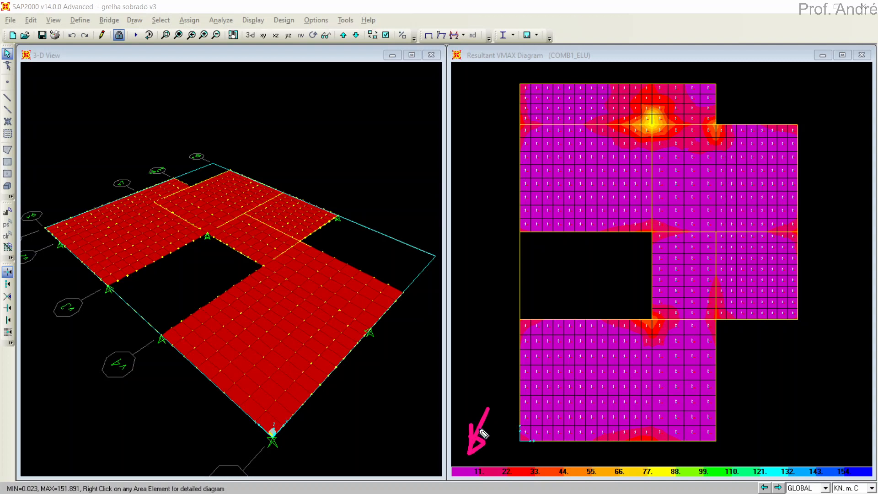
pyautogui.moveTo(467, 403)
pyautogui.mouseDown()
pyautogui.moveTo(463, 483)
pyautogui.moveTo(485, 402)
pyautogui.moveTo(448, 407)
pyautogui.mouseUp()
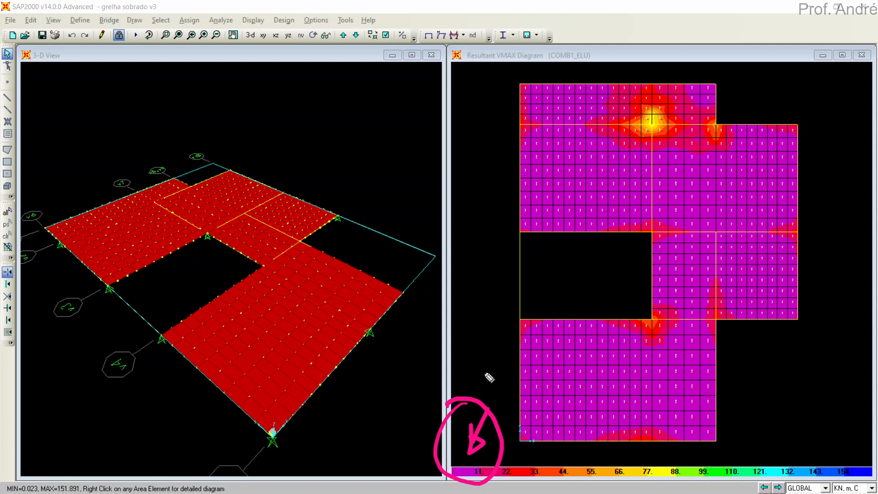
pyautogui.press('e')
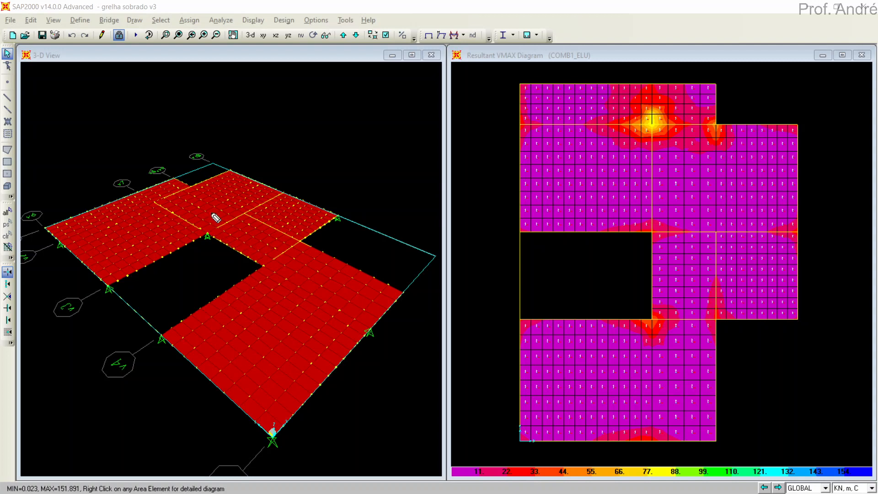
# - Circle the support at the opening's corner in 3-D, then the VMax peak on v2 and three v4 junctions in plan, erasing all circles
pyautogui.moveTo(216, 218)
pyautogui.mouseDown()
pyautogui.moveTo(231, 254)
pyautogui.moveTo(201, 219)
pyautogui.mouseUp()
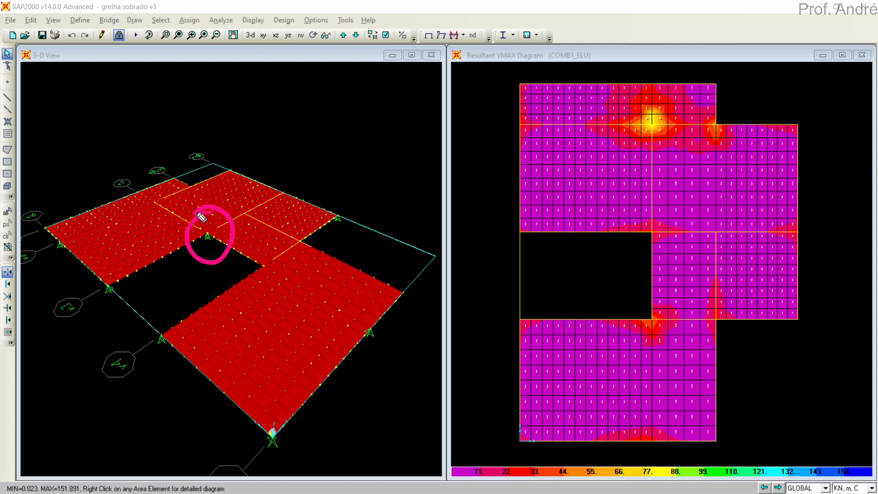
pyautogui.hotkey('ctrl', 'z')
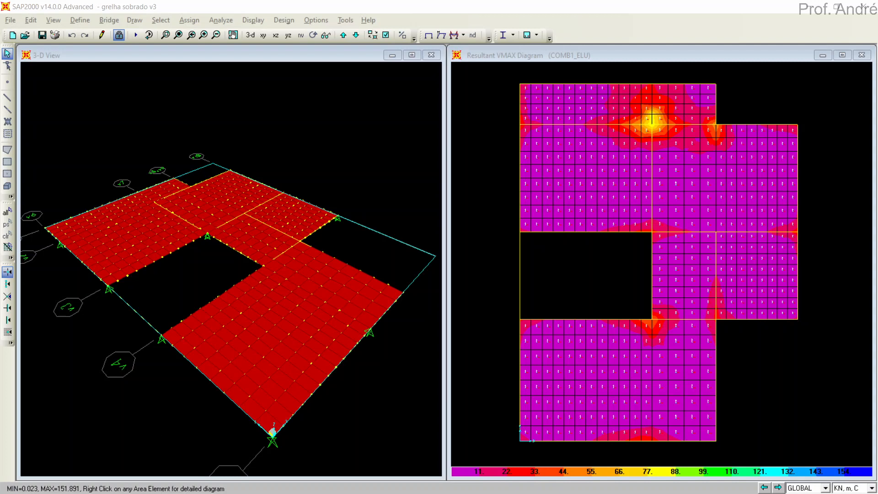
pyautogui.moveTo(663, 103)
pyautogui.mouseDown()
pyautogui.moveTo(635, 143)
pyautogui.moveTo(621, 109)
pyautogui.mouseUp()
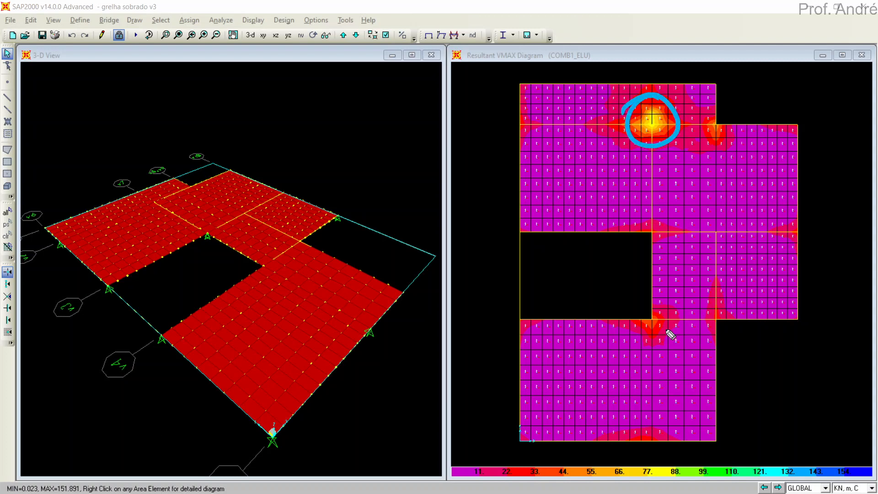
pyautogui.moveTo(643, 306)
pyautogui.mouseDown()
pyautogui.moveTo(643, 342)
pyautogui.moveTo(631, 315)
pyautogui.mouseUp()
pyautogui.moveTo(714, 305)
pyautogui.mouseDown()
pyautogui.moveTo(705, 327)
pyautogui.moveTo(695, 325)
pyautogui.mouseUp()
pyautogui.moveTo(526, 306); pyautogui.dragTo(502, 340)
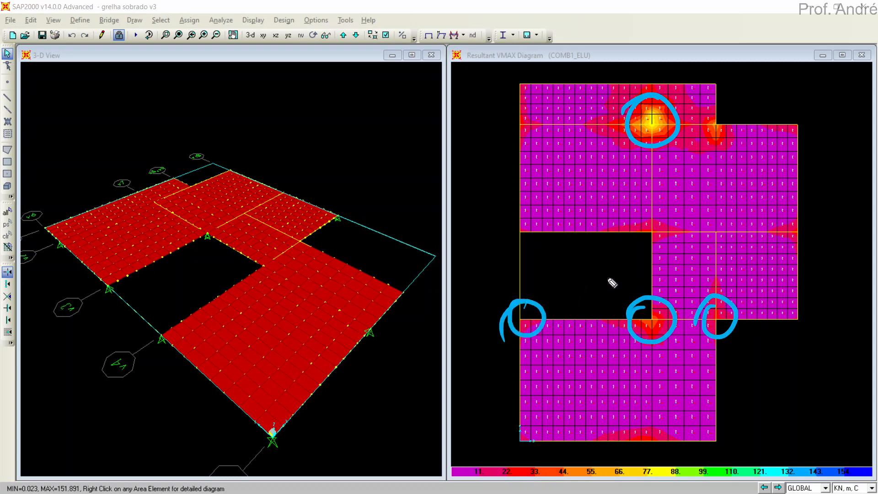
pyautogui.click(542, 310)
pyautogui.click(676, 313)
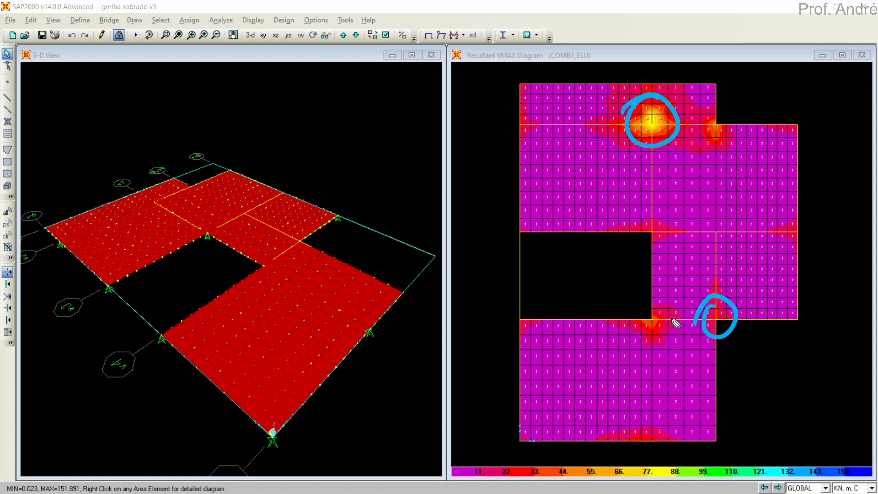
pyautogui.click(717, 320)
pyautogui.click(666, 124)
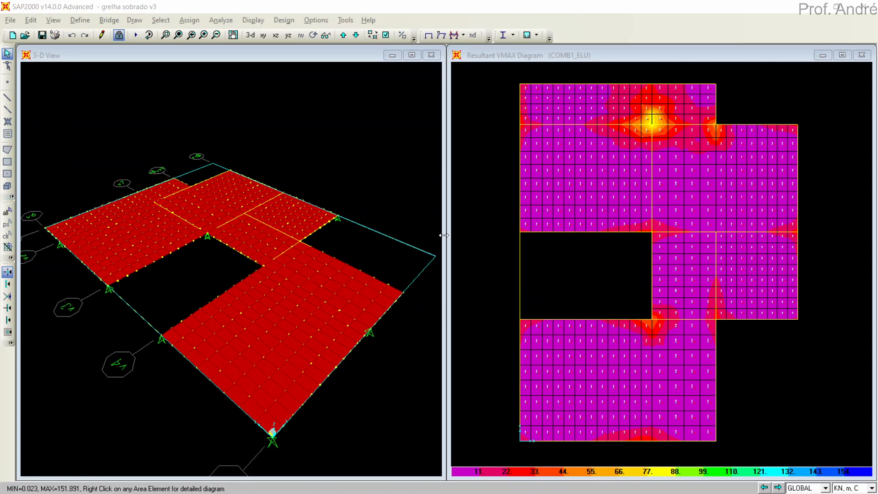
# - Restore the undeformed shape in the plan view and hide the area objects in the 3-D view
pyautogui.click(479, 83)
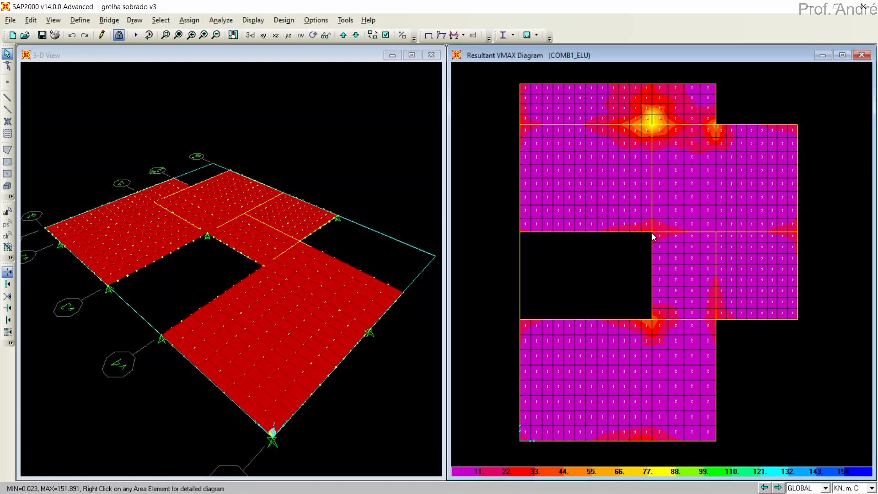
pyautogui.click(428, 36)
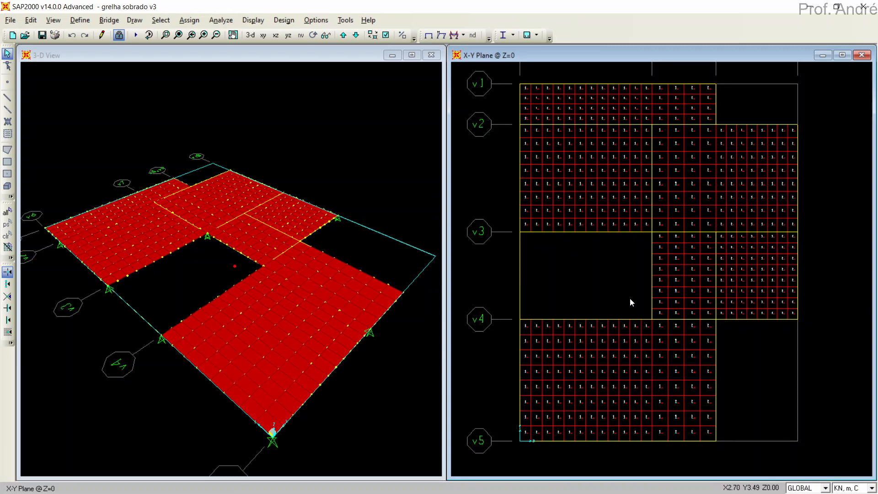
pyautogui.click(385, 153)
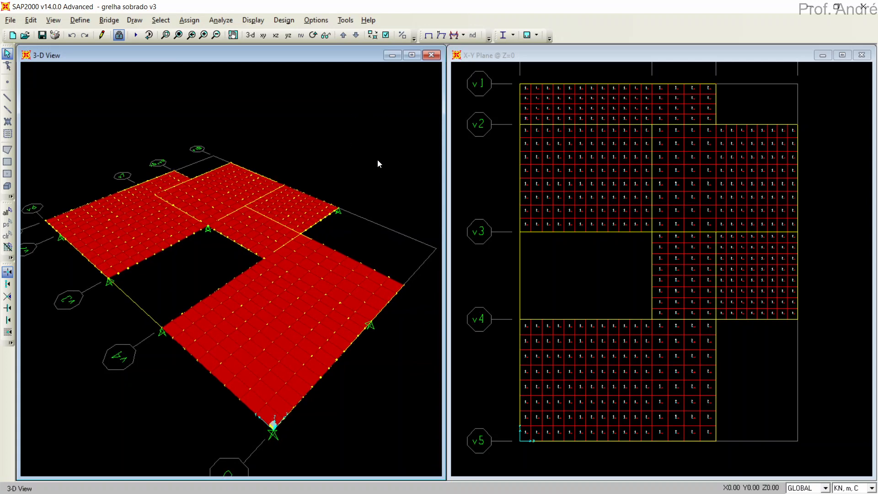
pyautogui.click(385, 35)
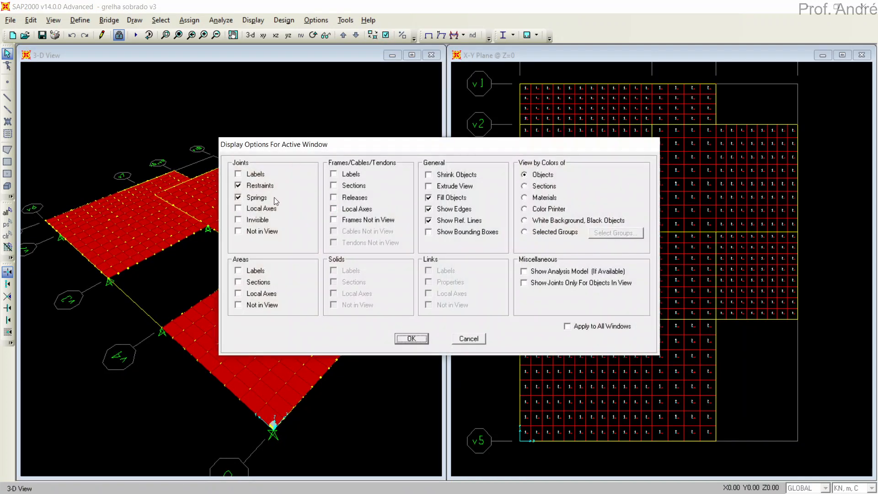
pyautogui.click(258, 305)
pyautogui.click(411, 339)
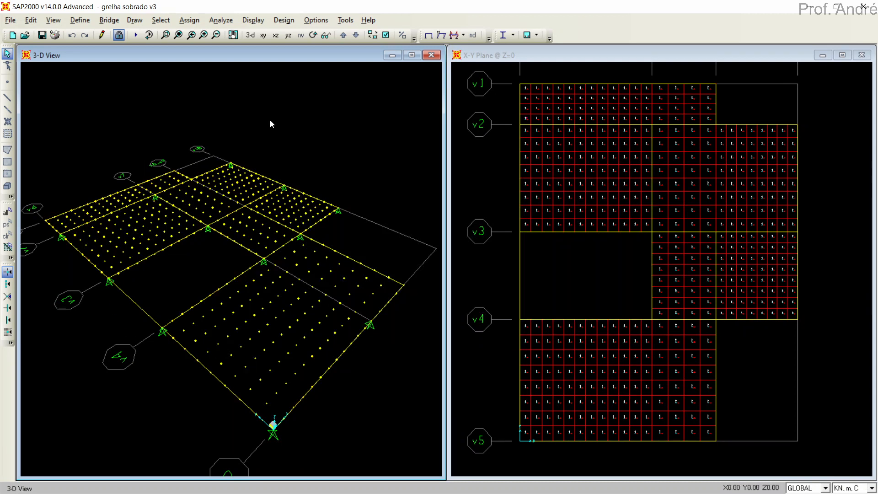
# - Display the frame Moment 3-3 diagram for COMB1_ELU in the 3-D view
pyautogui.click(463, 35)
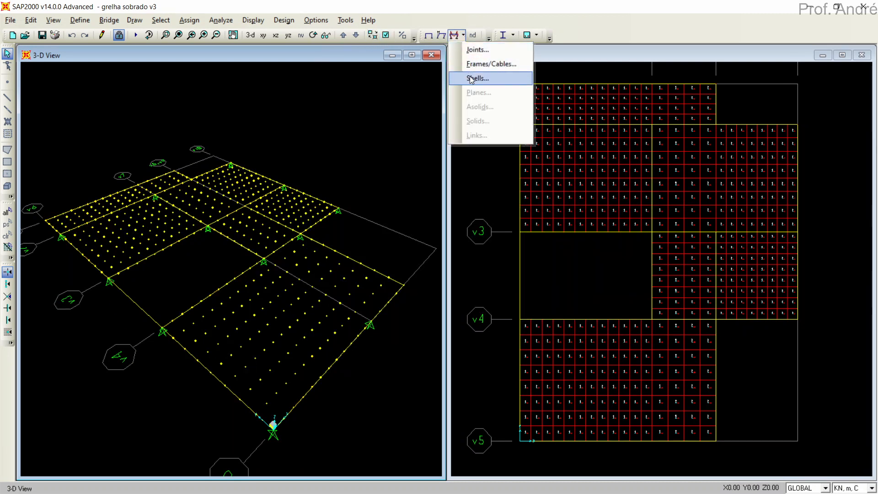
pyautogui.click(362, 4)
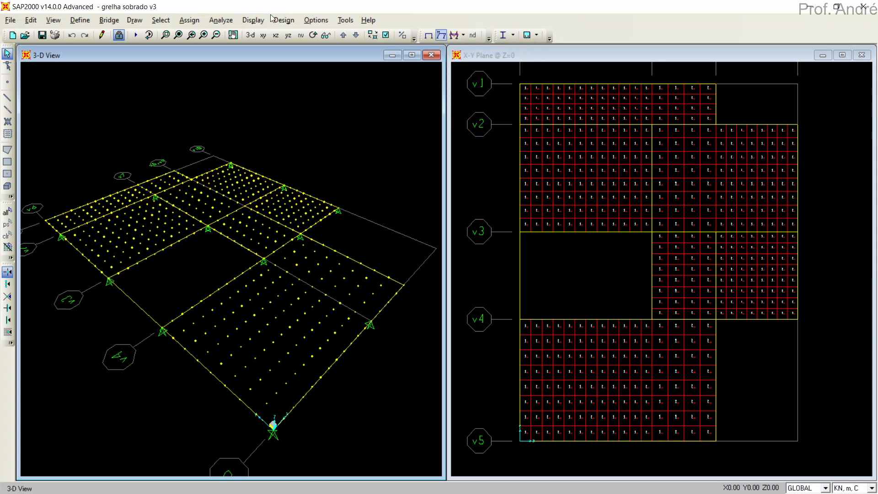
pyautogui.click(250, 21)
pyautogui.moveTo(305, 111)
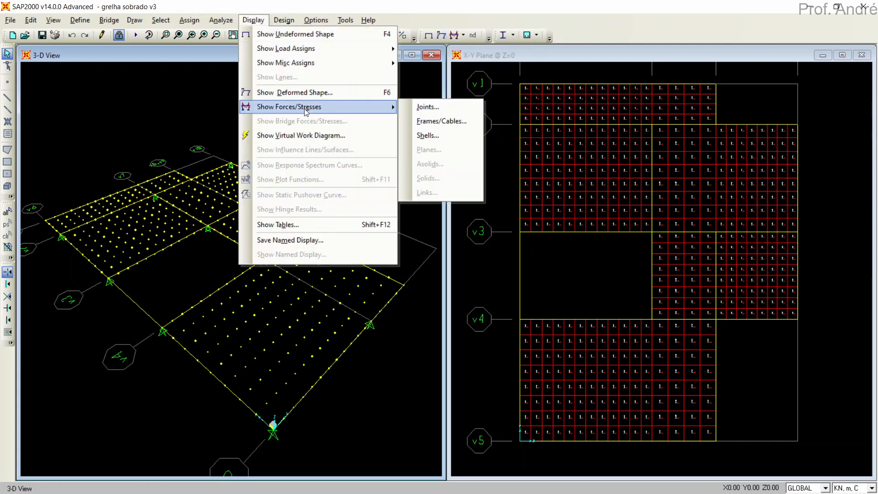
pyautogui.click(434, 121)
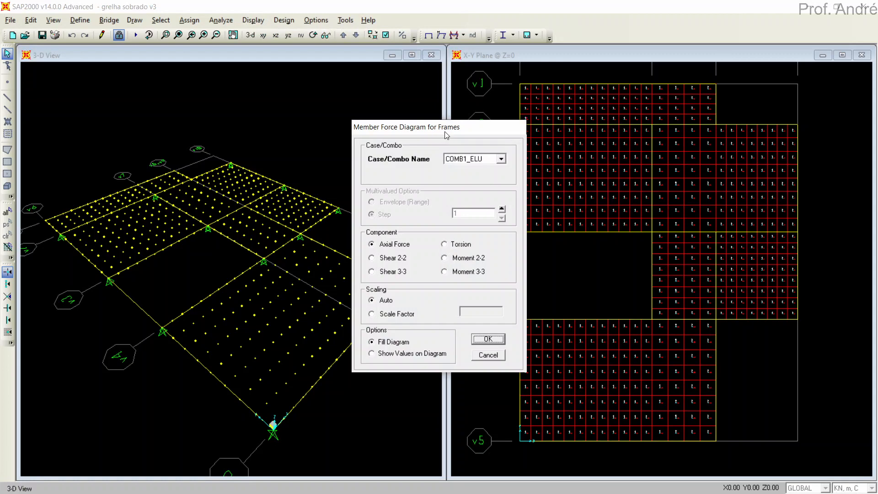
pyautogui.moveTo(446, 133); pyautogui.dragTo(506, 62)
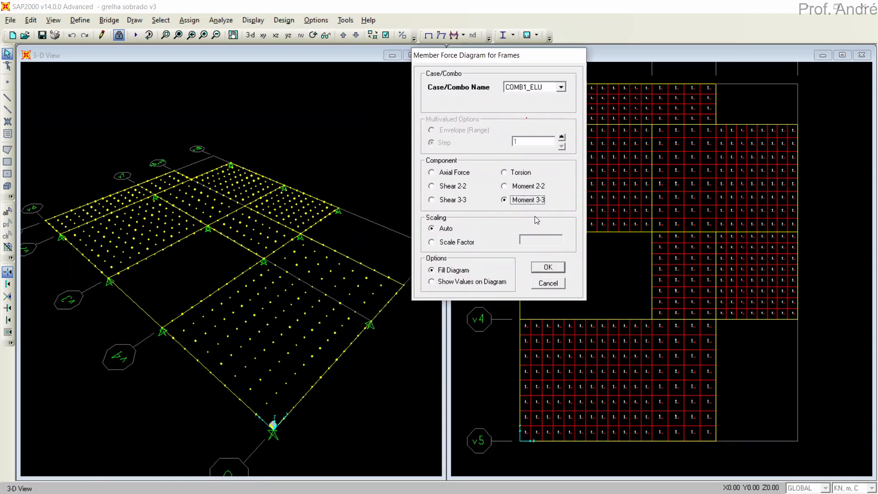
pyautogui.click(548, 267)
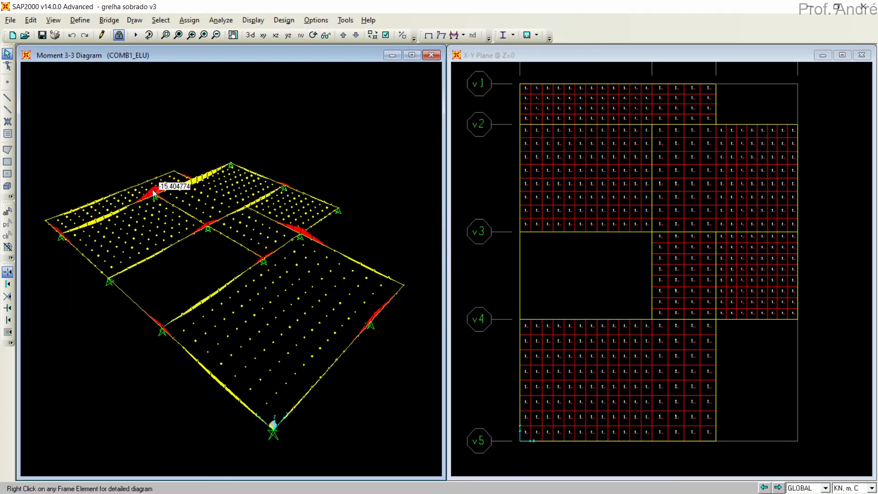
# - Enlarge the Moment 3-3 diagram by setting its scale factor to 0.021
pyautogui.click(452, 40)
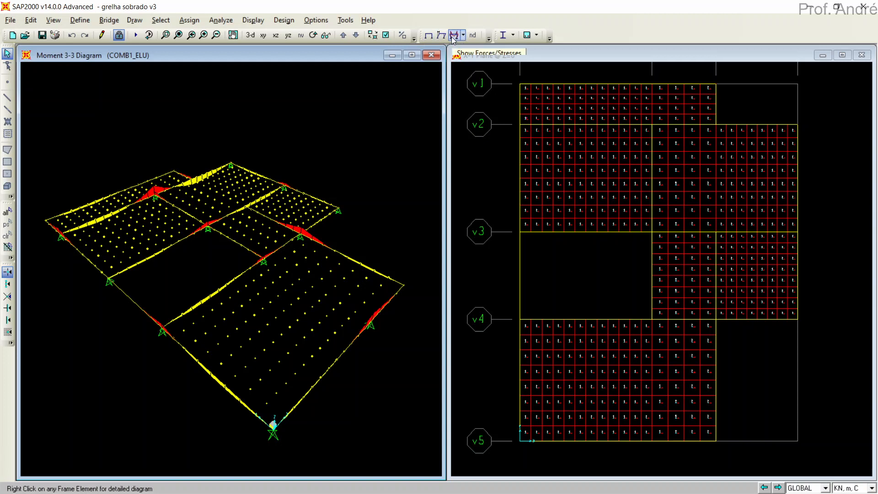
pyautogui.click(461, 51)
pyautogui.click(399, 315)
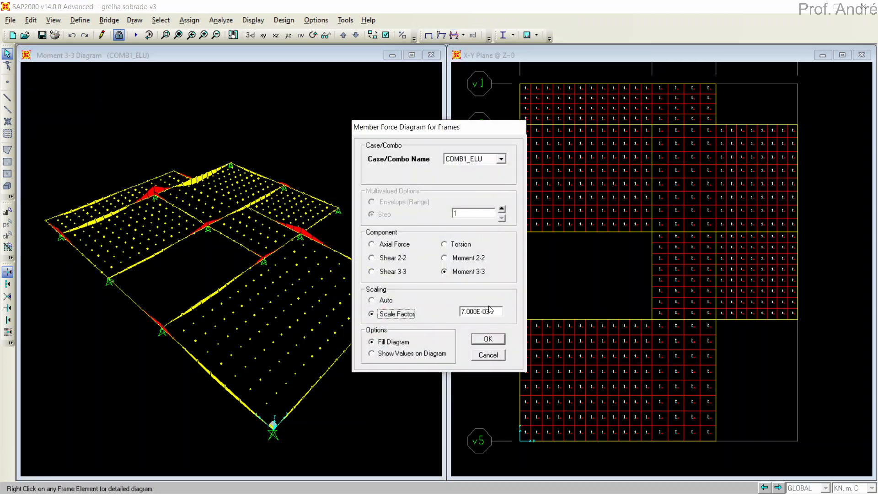
pyautogui.doubleClick(471, 311)
pyautogui.click(472, 310)
pyautogui.write('21')
pyautogui.click(488, 339)
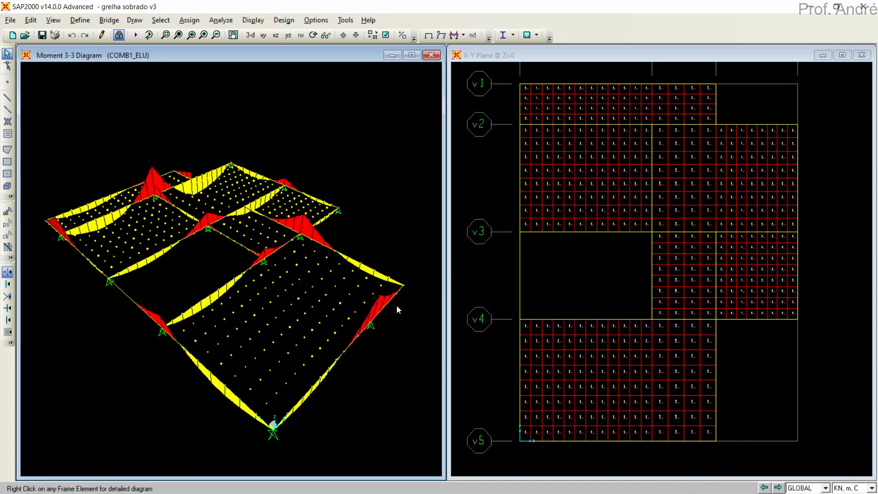
# - Display the frame Shear 2-2 diagram for COMB1_ELU with automatic scaling
pyautogui.click(454, 35)
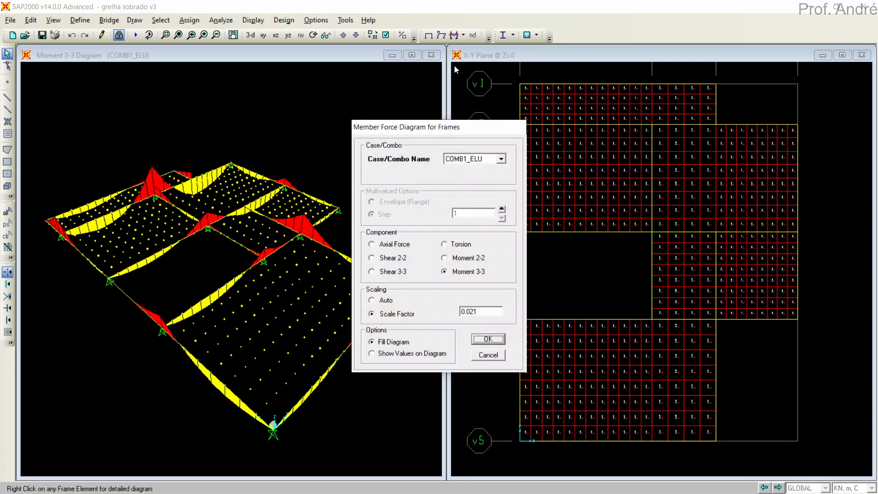
pyautogui.click(392, 258)
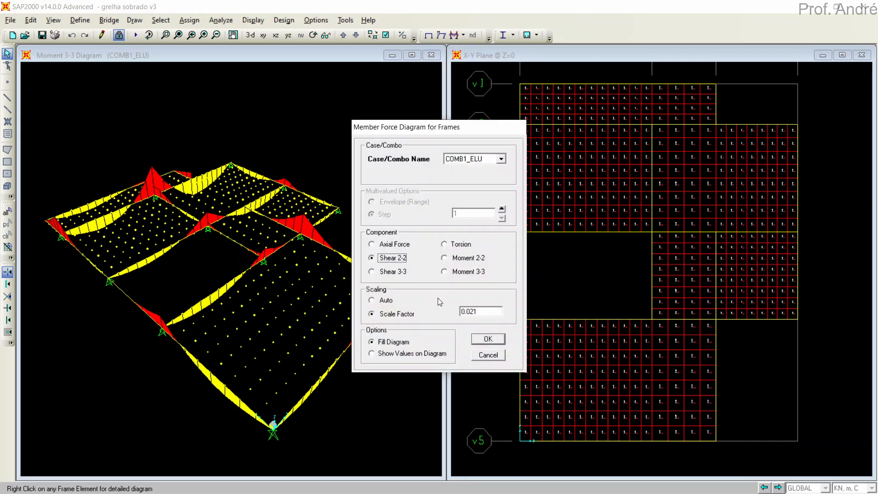
pyautogui.click(387, 301)
pyautogui.click(484, 338)
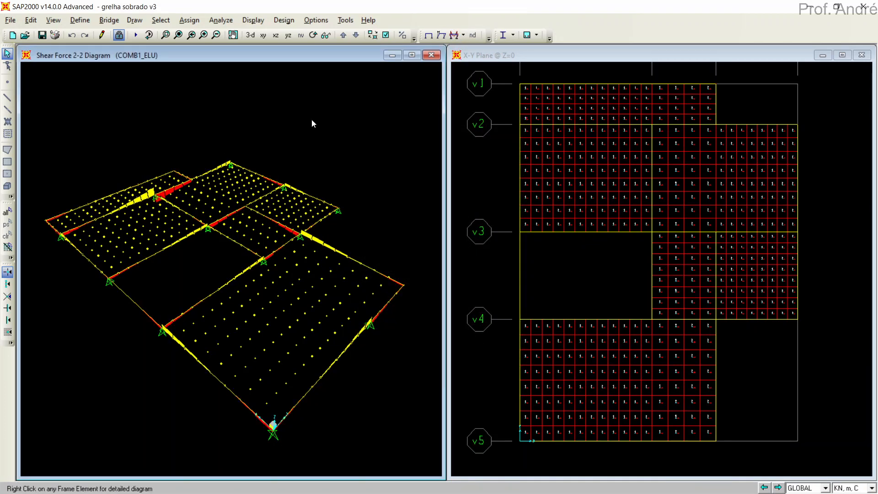
# - Display the frame Torsion diagram for COMB1_ELU
pyautogui.click(454, 35)
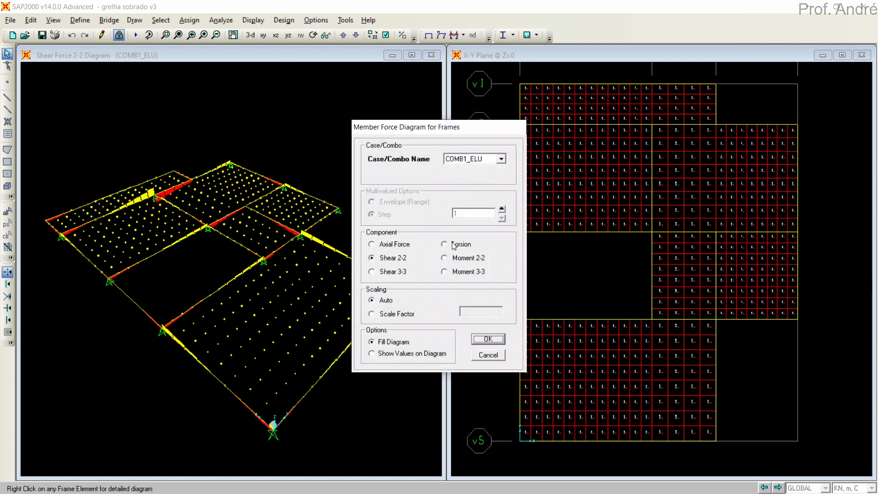
pyautogui.click(453, 246)
pyautogui.click(488, 338)
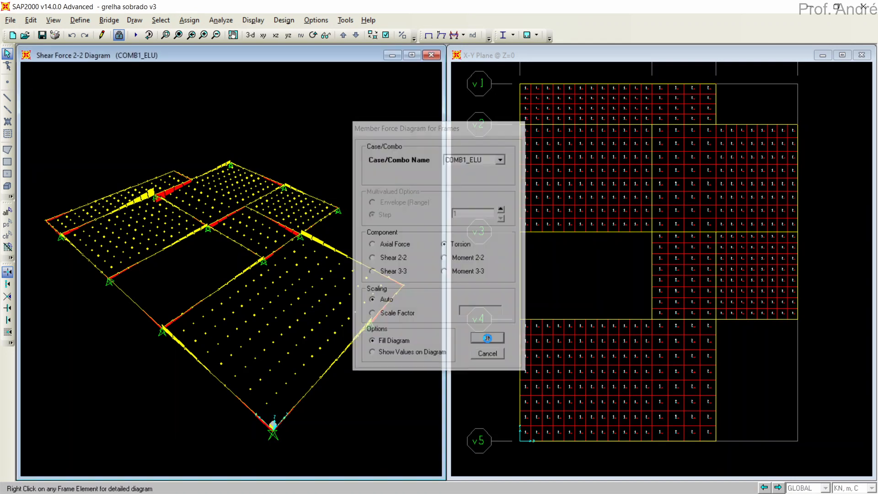
# - Circle the torsion stretches on beams v2 and v1, mark the v2 torsion peak near the slab corner, and erase the marks
pyautogui.moveTo(197, 178)
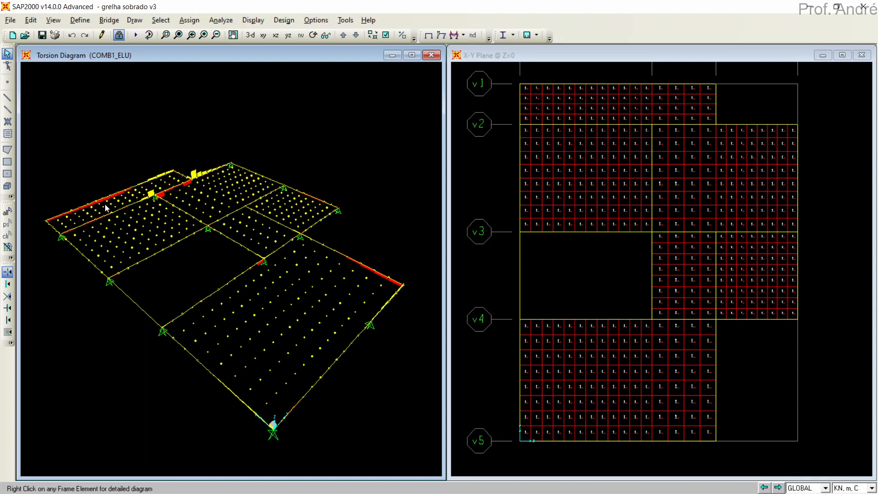
pyautogui.scroll(4, 149, 196)
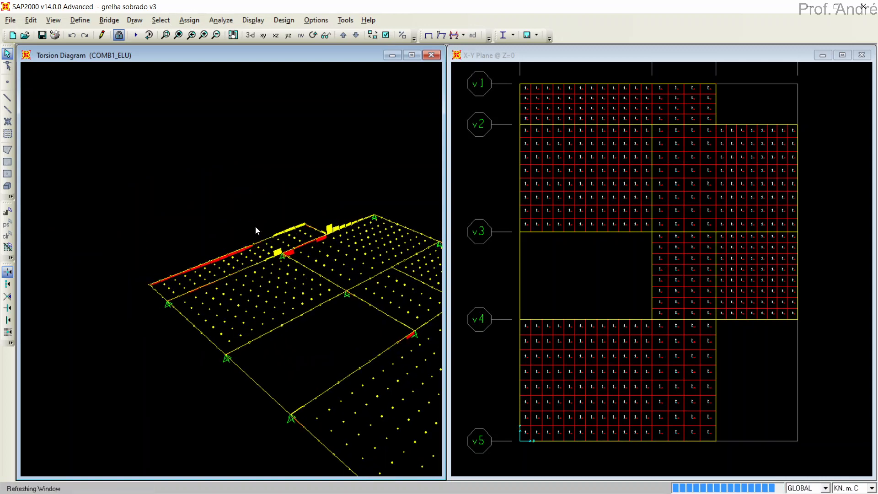
pyautogui.moveTo(331, 274); pyautogui.dragTo(267, 250, button='middle')
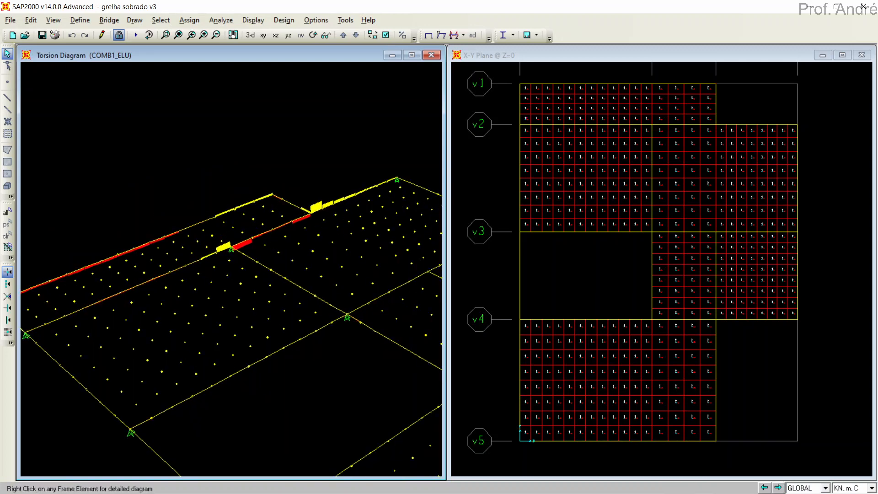
pyautogui.hotkey('alt', 'Tab')
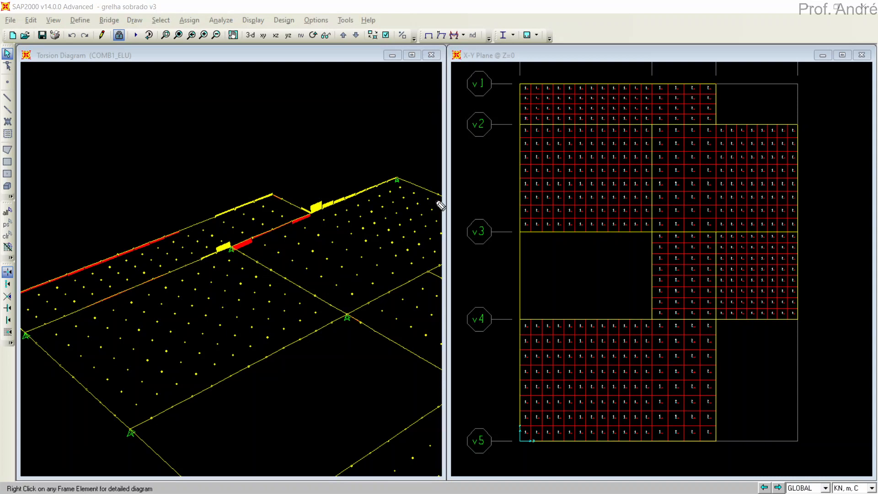
pyautogui.moveTo(388, 155)
pyautogui.mouseDown()
pyautogui.moveTo(261, 224)
pyautogui.moveTo(406, 196)
pyautogui.moveTo(371, 165)
pyautogui.mouseUp()
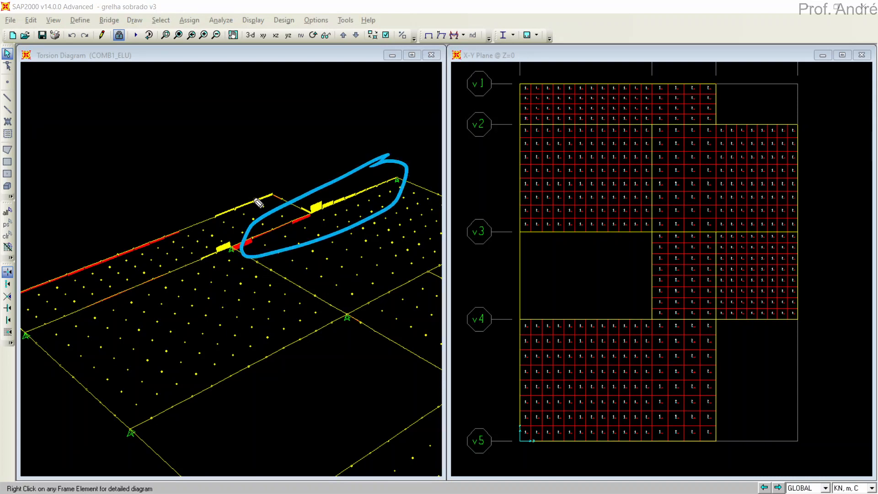
pyautogui.moveTo(253, 181)
pyautogui.mouseDown()
pyautogui.moveTo(108, 251)
pyautogui.moveTo(117, 280)
pyautogui.moveTo(246, 171)
pyautogui.mouseUp()
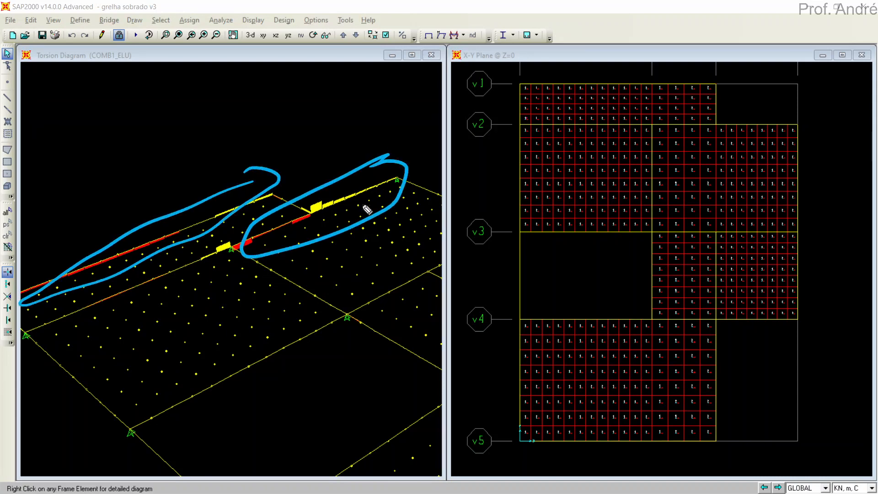
pyautogui.moveTo(314, 179)
pyautogui.mouseDown()
pyautogui.moveTo(261, 193)
pyautogui.moveTo(280, 196)
pyautogui.moveTo(275, 190)
pyautogui.moveTo(294, 208)
pyautogui.mouseUp()
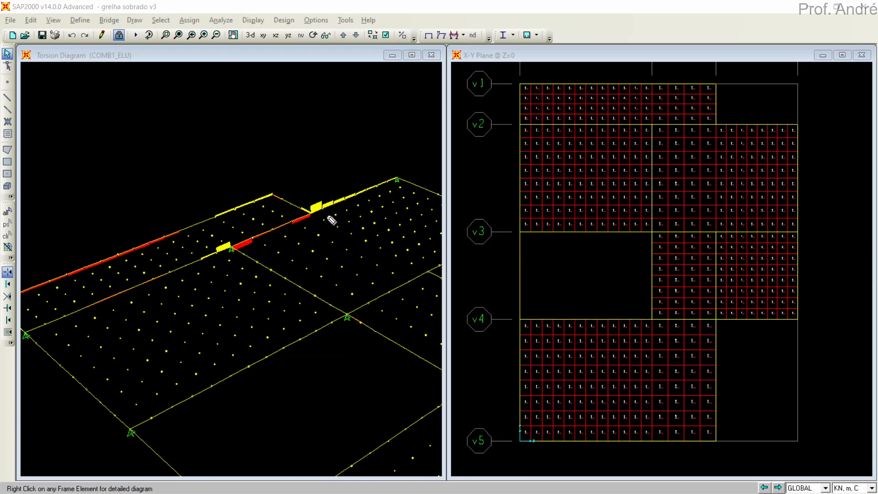
# - Mark the torsion peaks with arrows, shade the slab strips along both sides of beam v2, and erase all annotations
pyautogui.moveTo(335, 176)
pyautogui.mouseDown()
pyautogui.moveTo(228, 248)
pyautogui.moveTo(363, 228)
pyautogui.moveTo(358, 174)
pyautogui.mouseUp()
pyautogui.click(334, 175)
pyautogui.moveTo(160, 193)
pyautogui.mouseDown()
pyautogui.moveTo(207, 223)
pyautogui.moveTo(194, 216)
pyautogui.mouseUp()
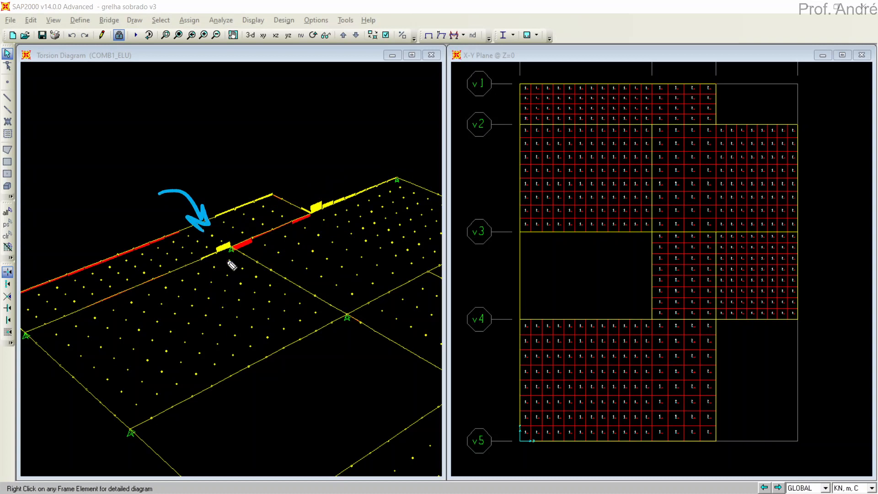
pyautogui.moveTo(315, 206)
pyautogui.mouseDown()
pyautogui.moveTo(302, 240)
pyautogui.moveTo(198, 272)
pyautogui.mouseUp()
pyautogui.moveTo(139, 295)
pyautogui.mouseDown()
pyautogui.moveTo(60, 327)
pyautogui.moveTo(87, 304)
pyautogui.moveTo(287, 221)
pyautogui.mouseUp()
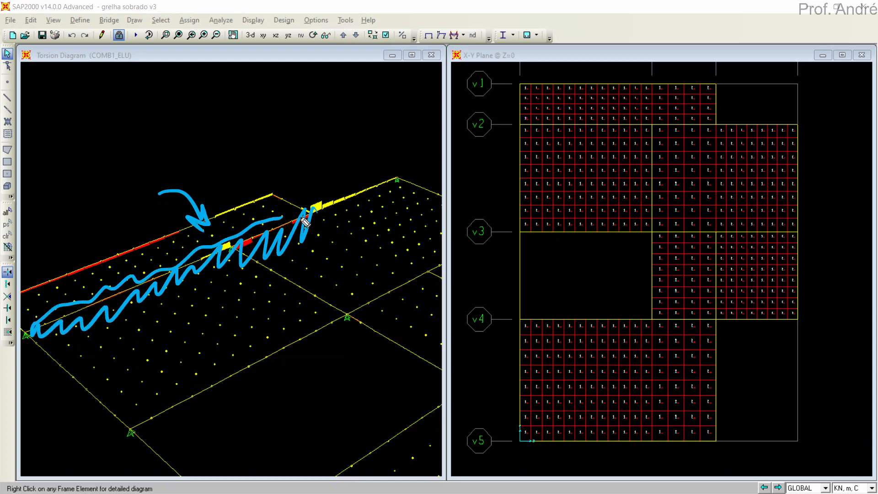
pyautogui.hotkey('ctrl', 'z')
pyautogui.hotkey('ctrl', 'z')
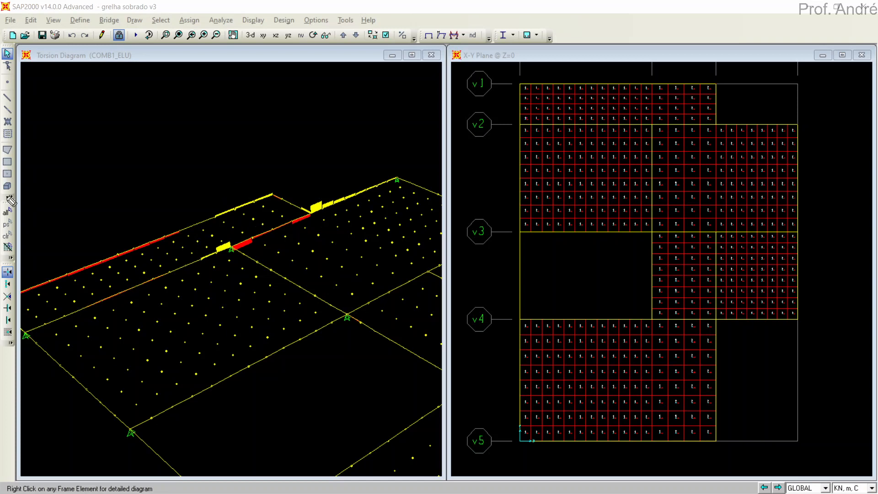
# - Display the joint reaction forces for COMB1_ELU as arrows on the whole 3D model
pyautogui.moveTo(302, 211)
pyautogui.scroll(-4, 247, 145)
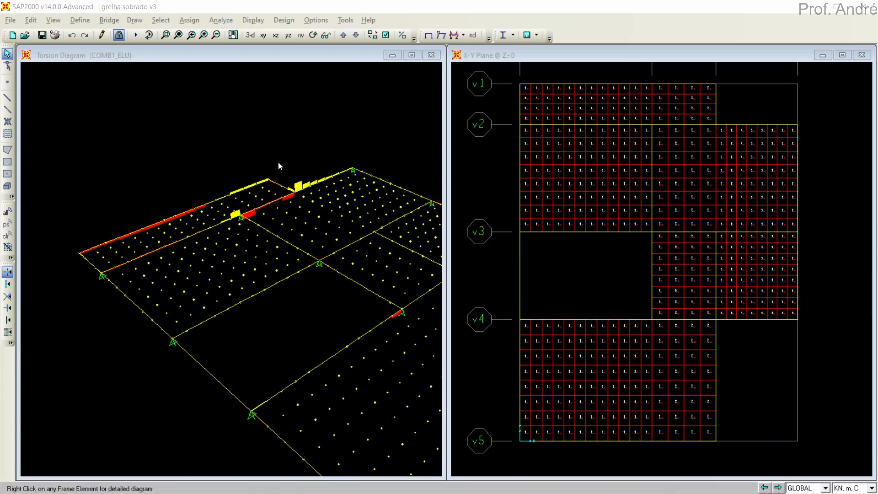
pyautogui.scroll(-2, 280, 165)
pyautogui.moveTo(297, 175)
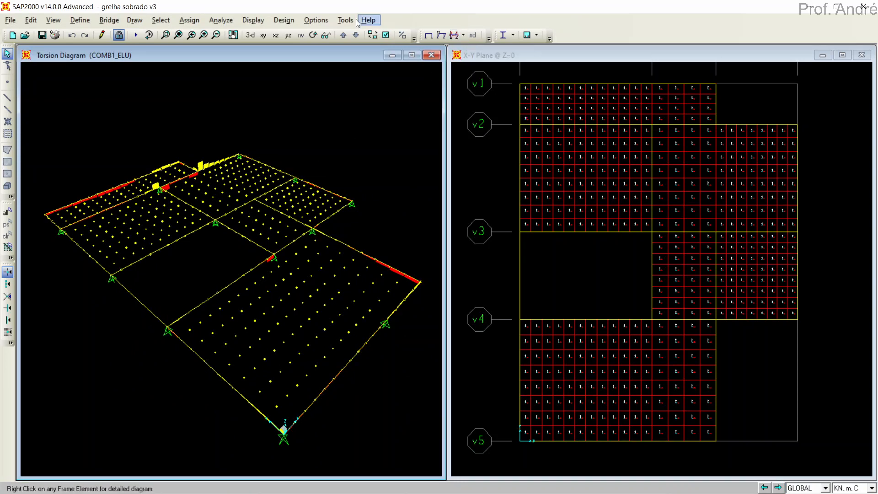
pyautogui.click(253, 20)
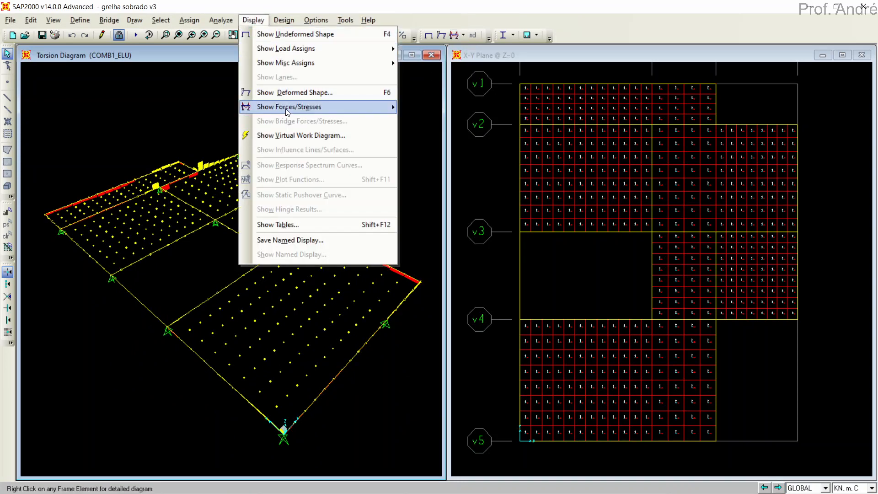
pyautogui.moveTo(286, 112)
pyautogui.click(417, 107)
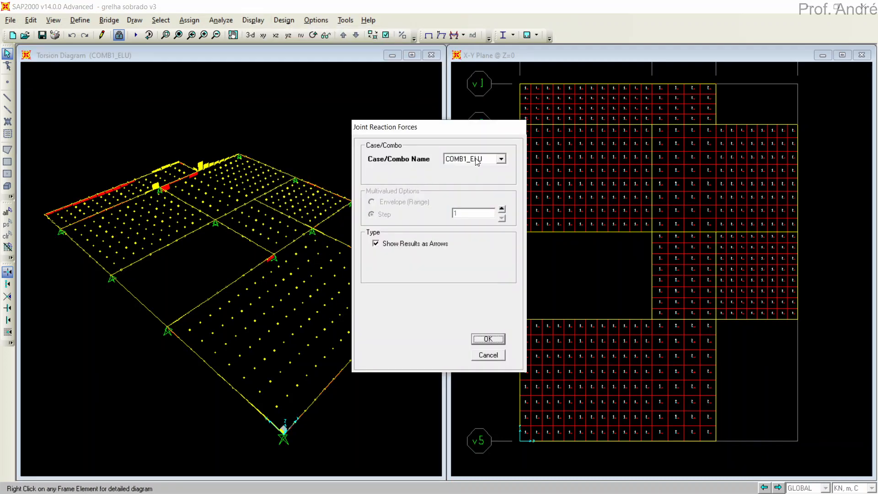
pyautogui.click(487, 340)
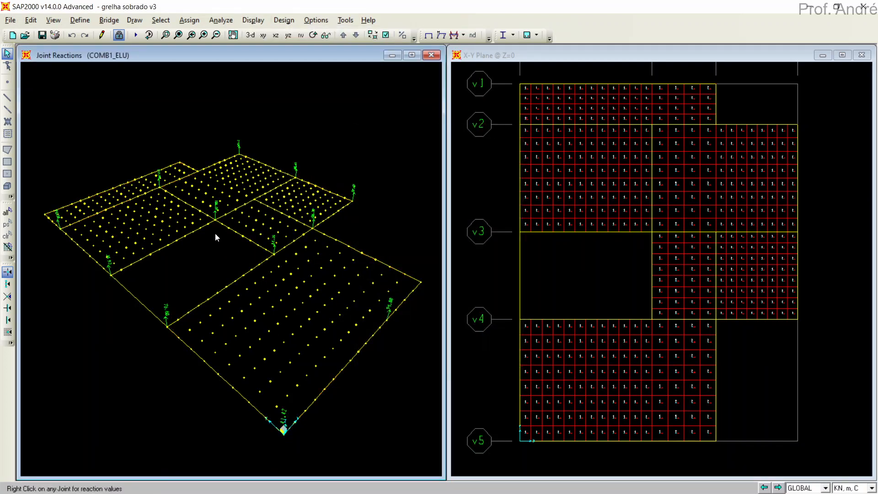
# - Read the joint reactions at the supports where the interior beam between the two slabs meets beams v3 and v2
pyautogui.rightClick(215, 221)
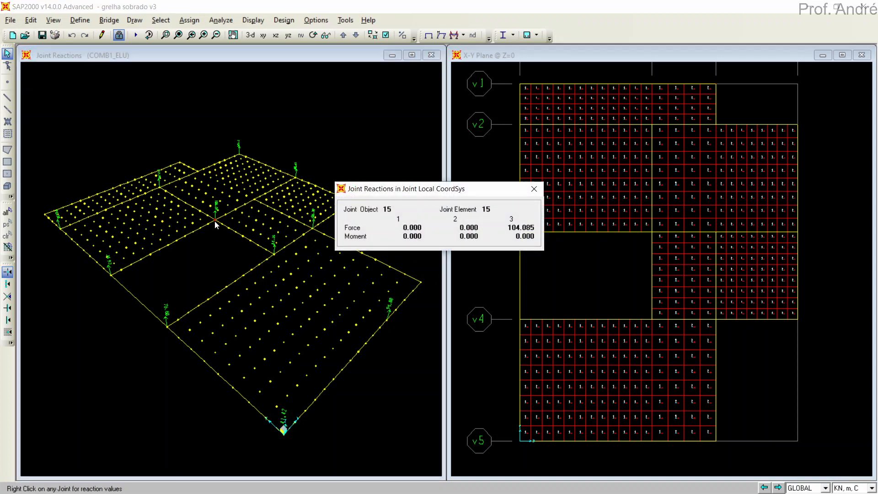
pyautogui.click(534, 188)
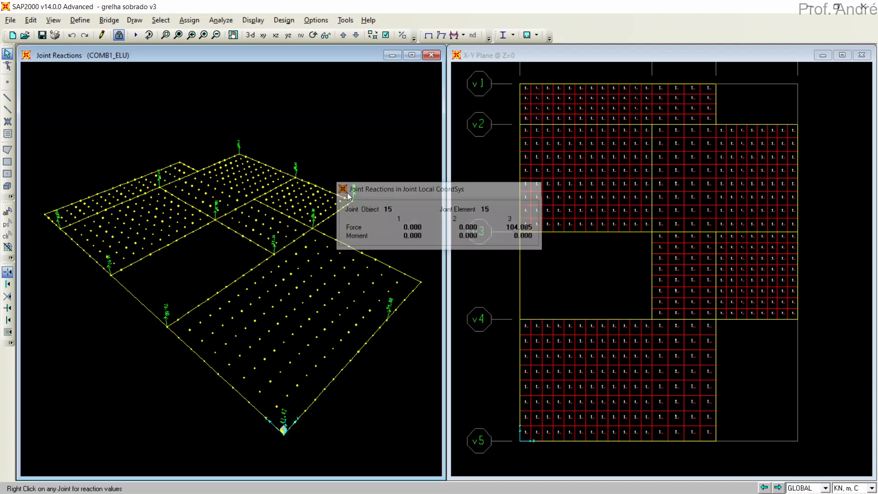
pyautogui.rightClick(160, 188)
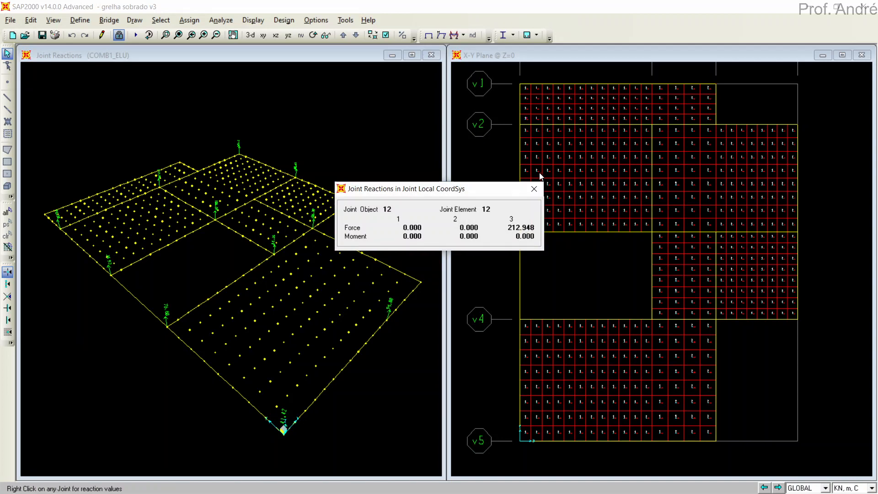
pyautogui.click(535, 189)
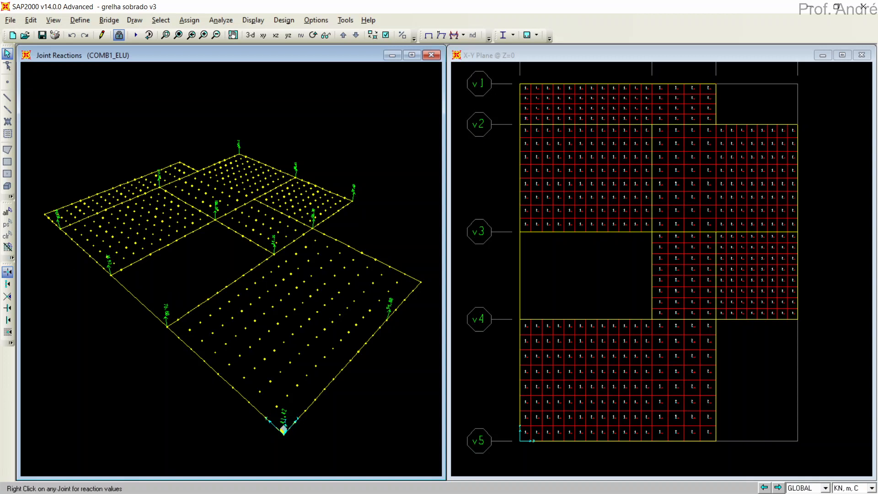
# - Outline the whole floor plan, mark the interior beam between v2 and v3 with dots and outward curved arrows, and erase the annotations
pyautogui.hotkey('alt', 'Tab')
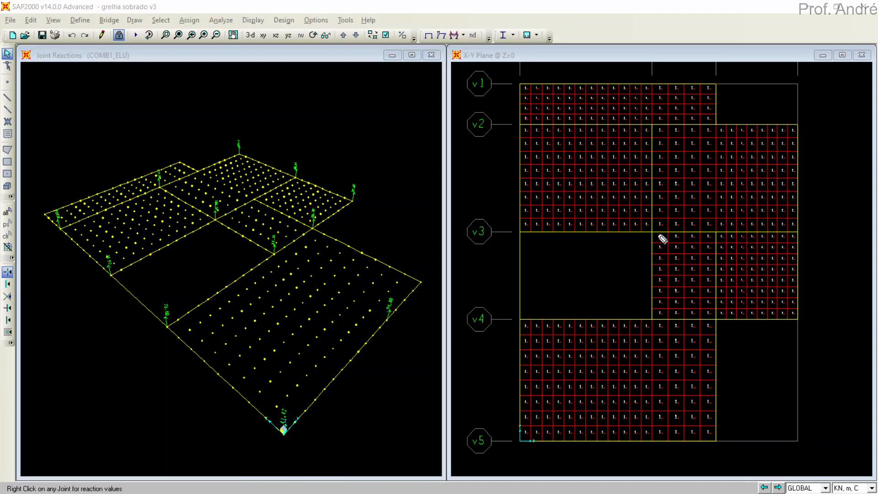
pyautogui.moveTo(539, 70)
pyautogui.mouseDown()
pyautogui.moveTo(514, 72)
pyautogui.moveTo(493, 231)
pyautogui.moveTo(494, 434)
pyautogui.moveTo(666, 463)
pyautogui.moveTo(827, 394)
pyautogui.moveTo(823, 171)
pyautogui.moveTo(693, 64)
pyautogui.moveTo(527, 69)
pyautogui.mouseUp()
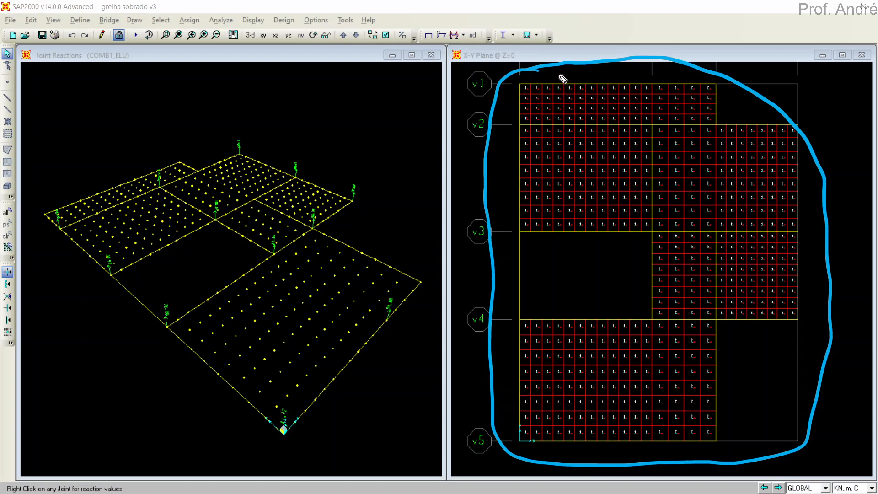
pyautogui.hotkey('ctrl', 'z')
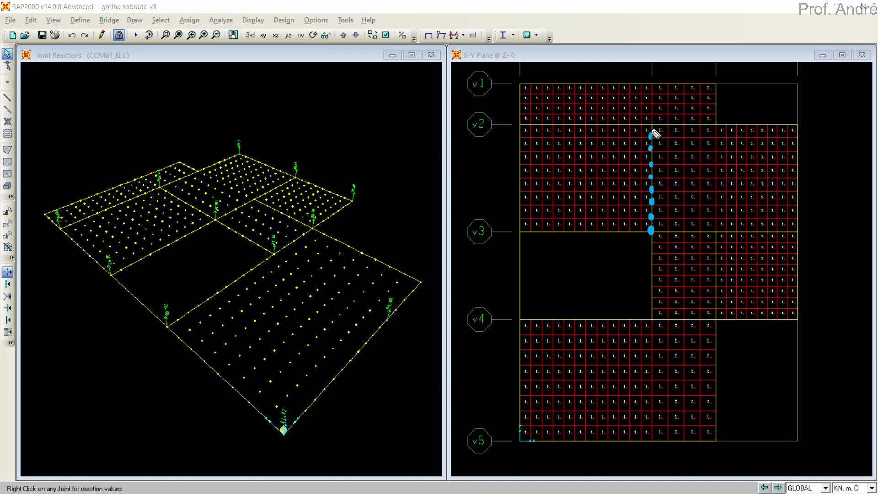
pyautogui.moveTo(657, 152)
pyautogui.mouseDown()
pyautogui.moveTo(695, 163)
pyautogui.moveTo(626, 144)
pyautogui.moveTo(603, 160)
pyautogui.mouseUp()
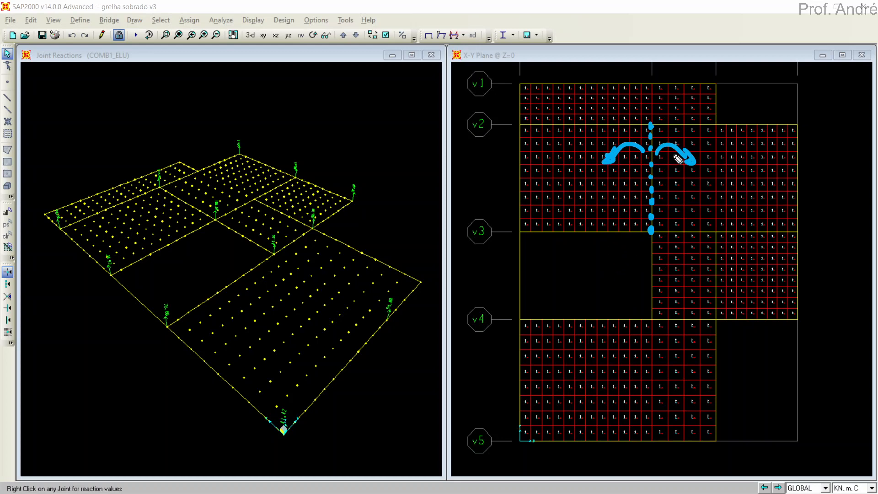
pyautogui.moveTo(677, 159)
pyautogui.mouseDown()
pyautogui.moveTo(684, 165)
pyautogui.moveTo(609, 151)
pyautogui.moveTo(652, 167)
pyautogui.moveTo(652, 239)
pyautogui.mouseUp()
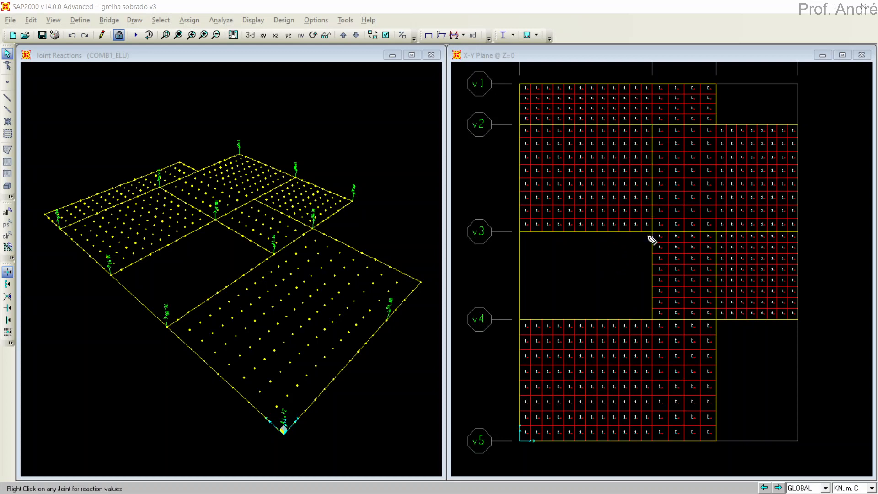